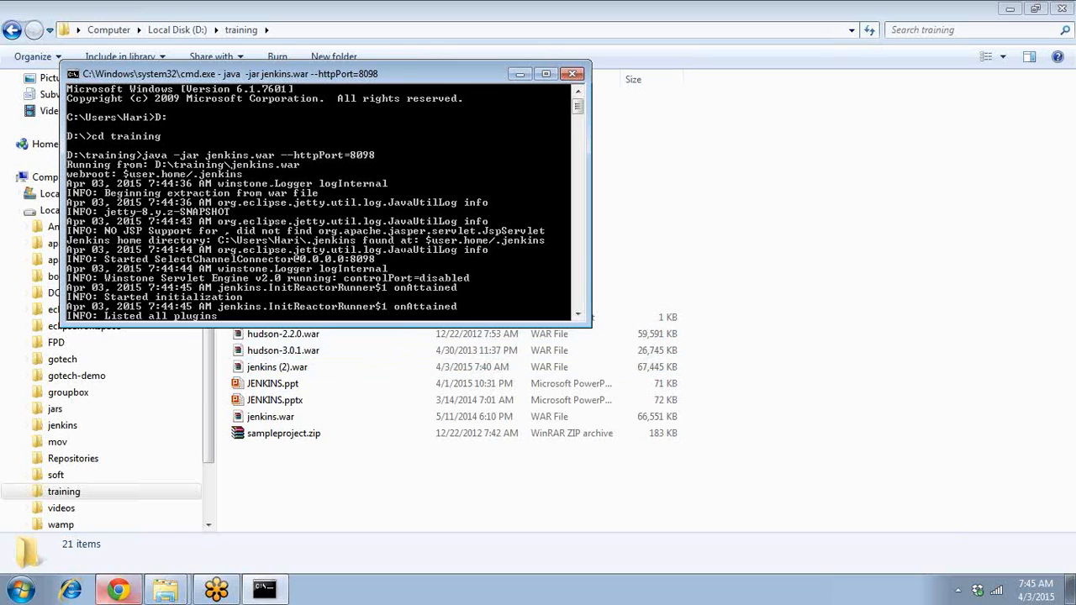
{"action": "left_click", "coordinate": [118, 590]}
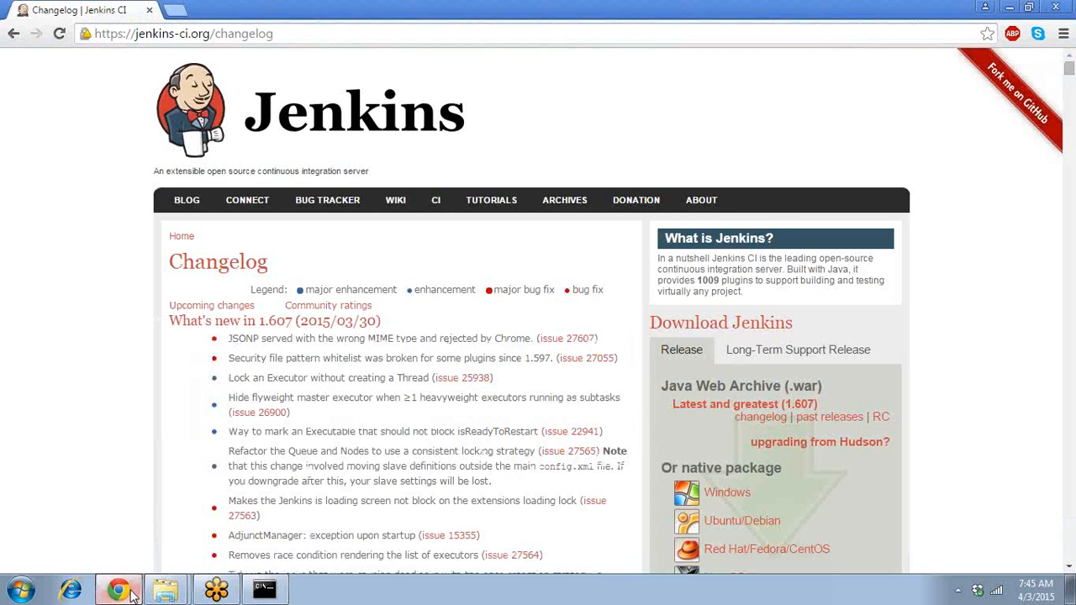
{"action": "left_click", "coordinate": [176, 9]}
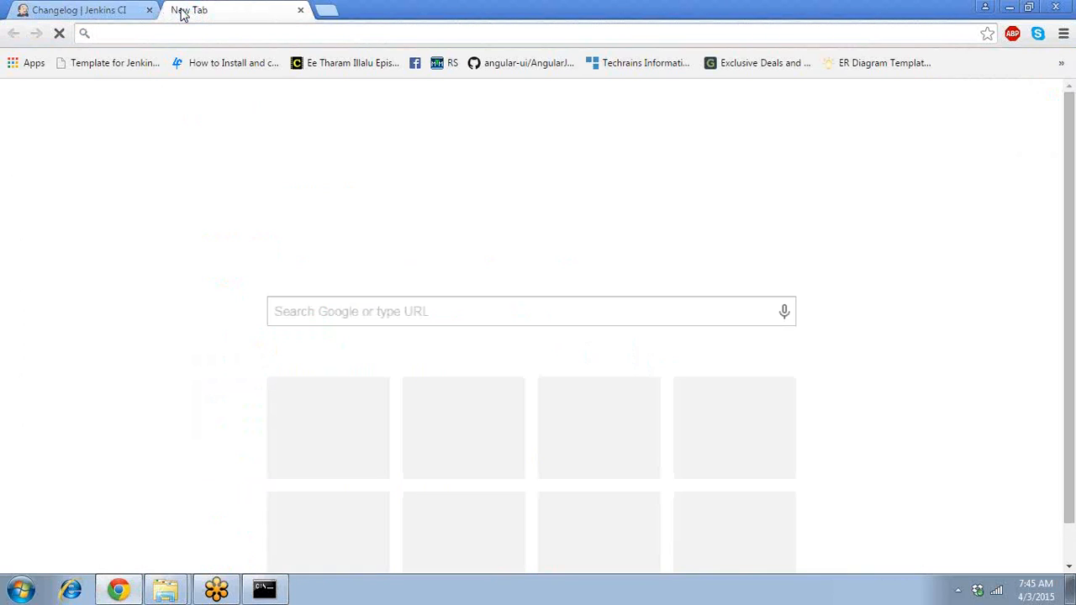
{"action": "type", "text": "h"}
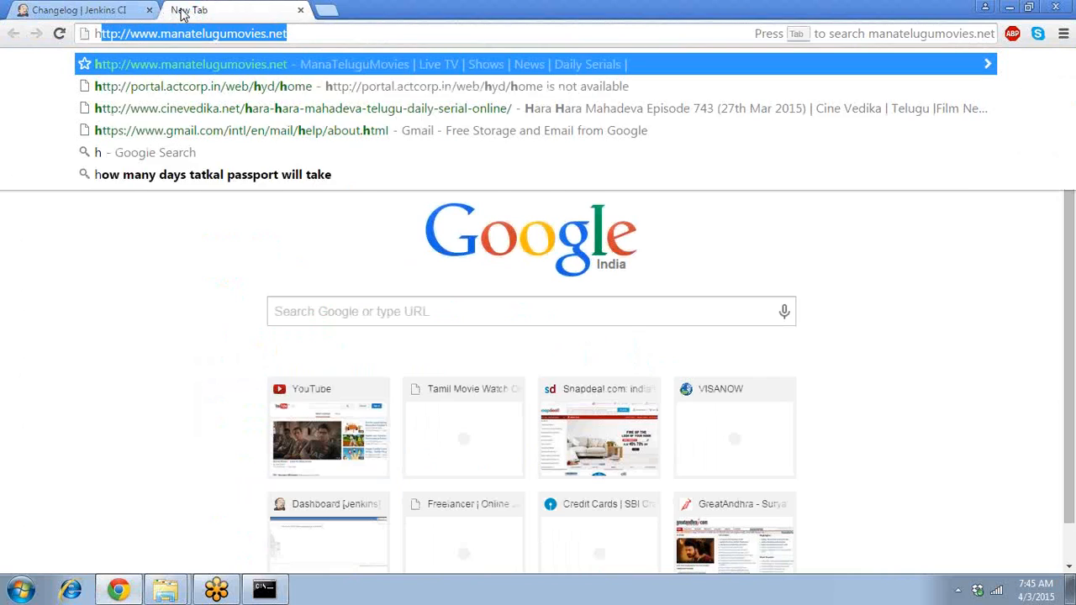
{"action": "type", "text": "ttp://"}
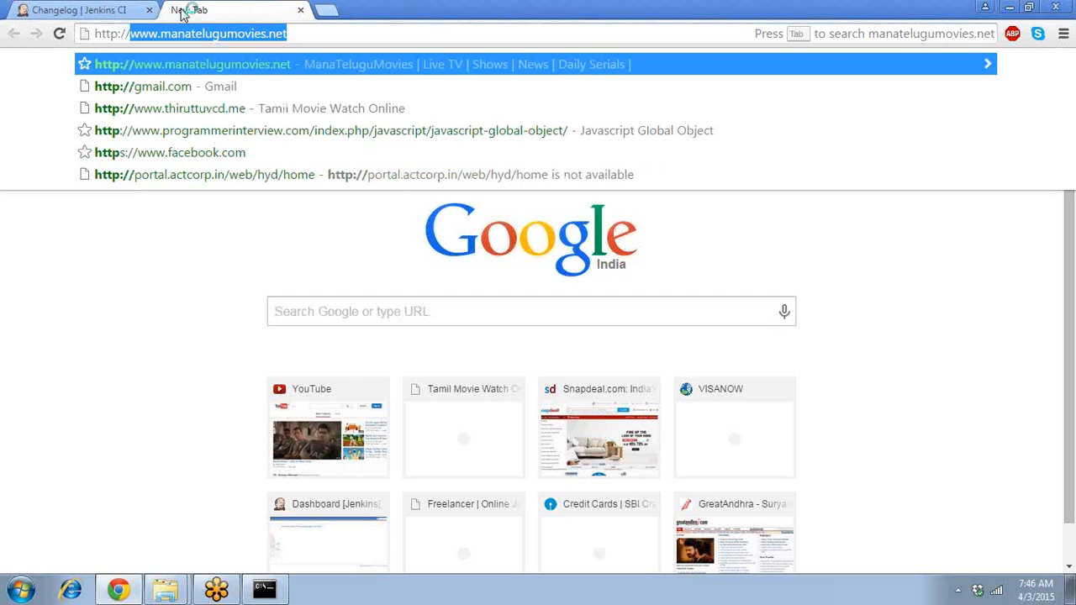
{"action": "key", "text": "BackSpace"}
{"action": "type", "text": "127.0.0.1:8080"}
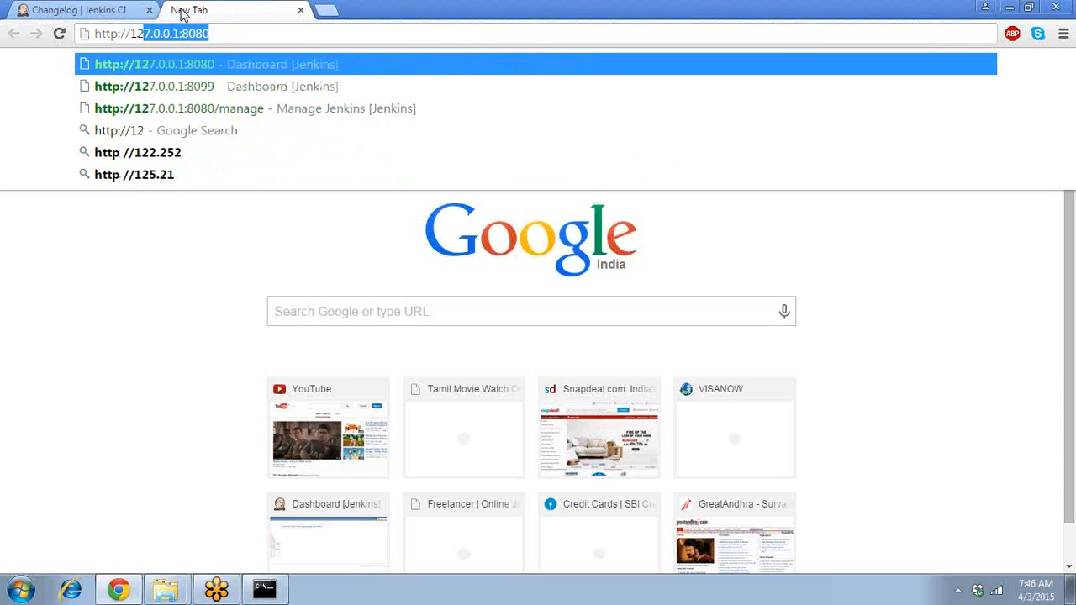
{"action": "key", "text": "Right"}
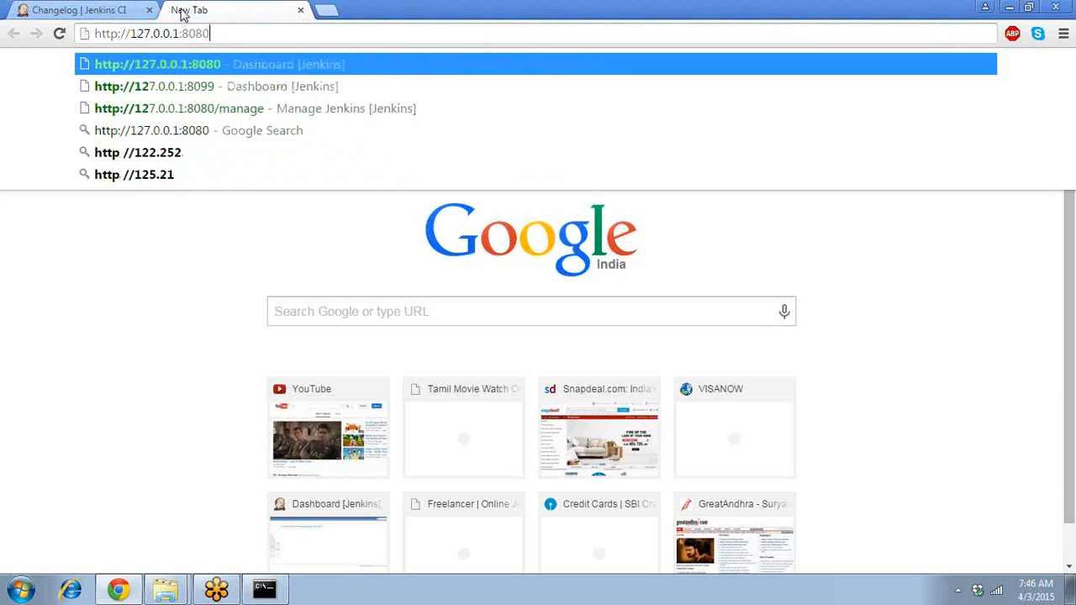
{"action": "key", "text": "BackSpace"}
{"action": "key", "text": "BackSpace"}
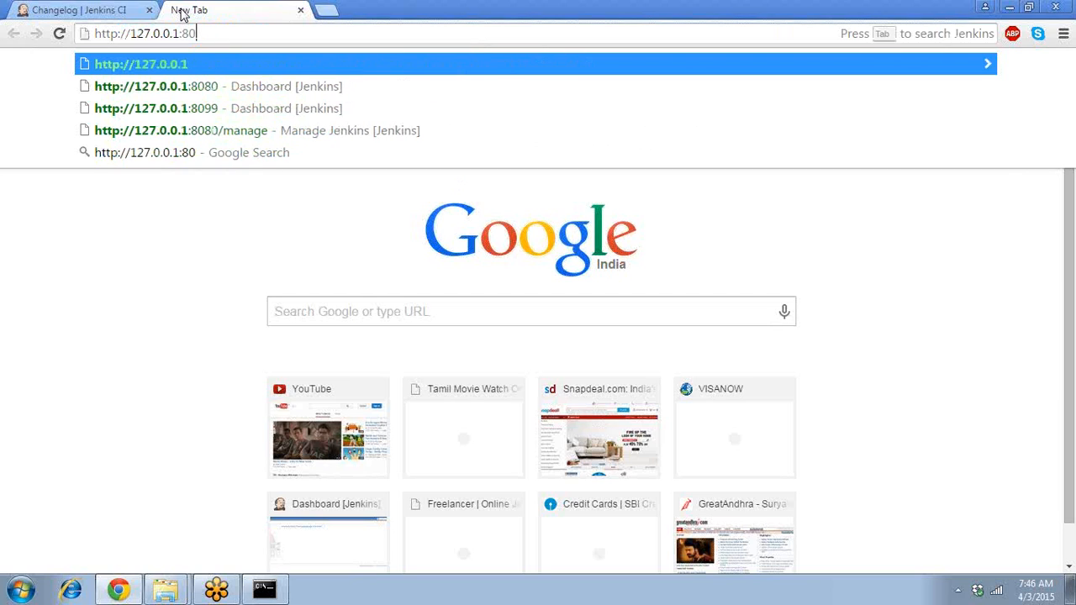
{"action": "type", "text": "98"}
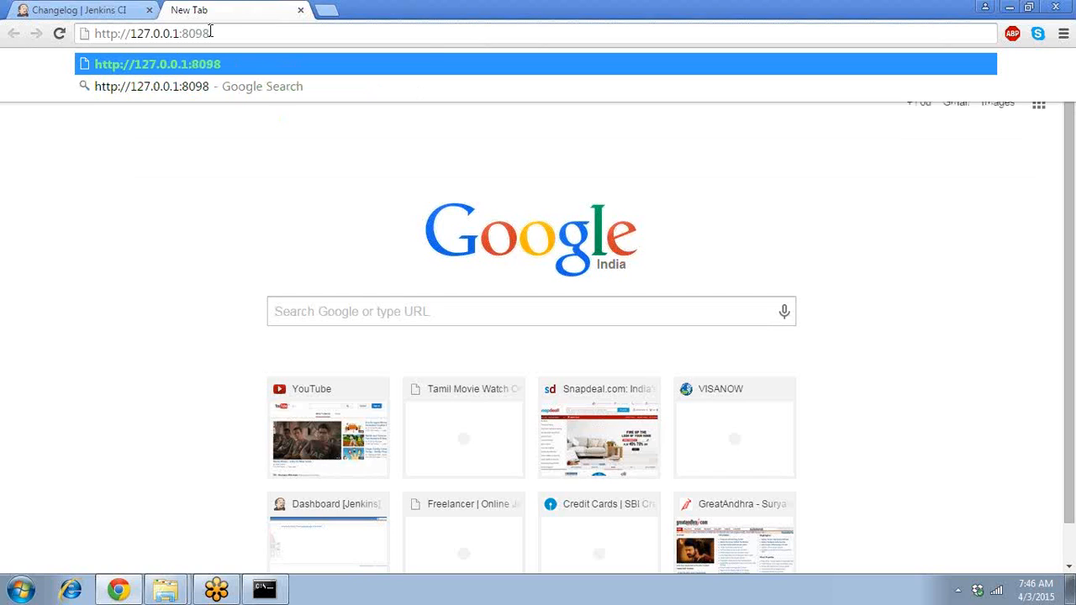
{"action": "key", "text": "Return"}
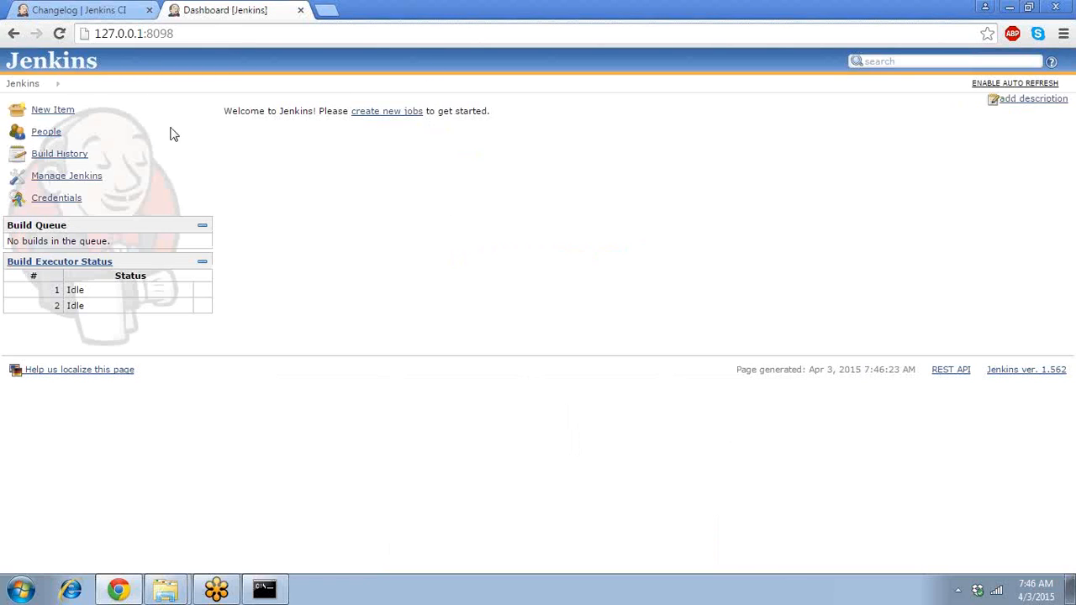
- Visit the People and Build History pages, then go to Manage Jenkins
{"action": "left_click", "coordinate": [52, 136]}
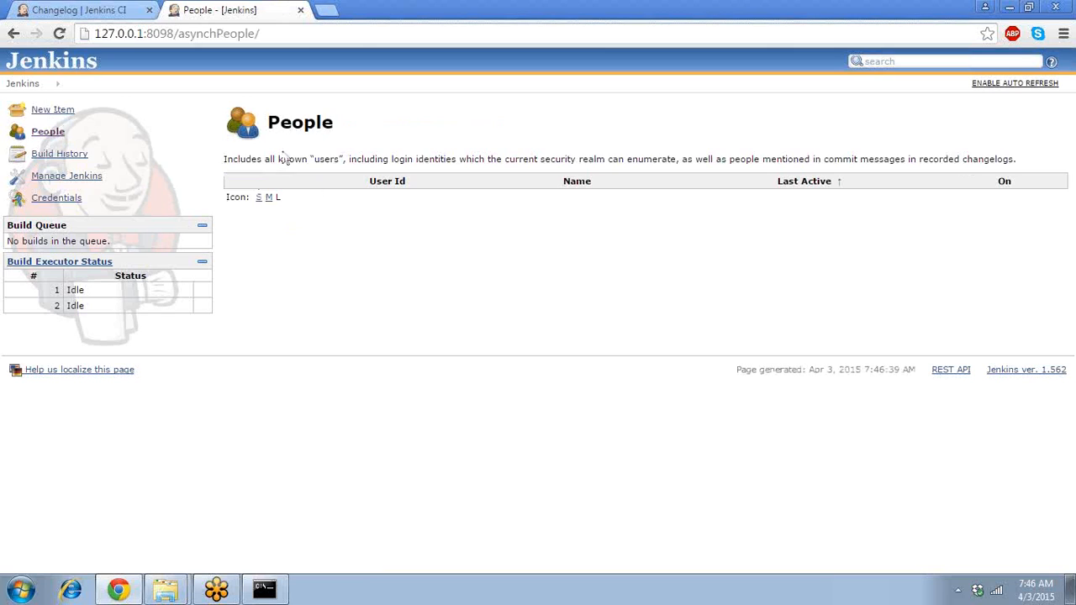
{"action": "left_click", "coordinate": [59, 154]}
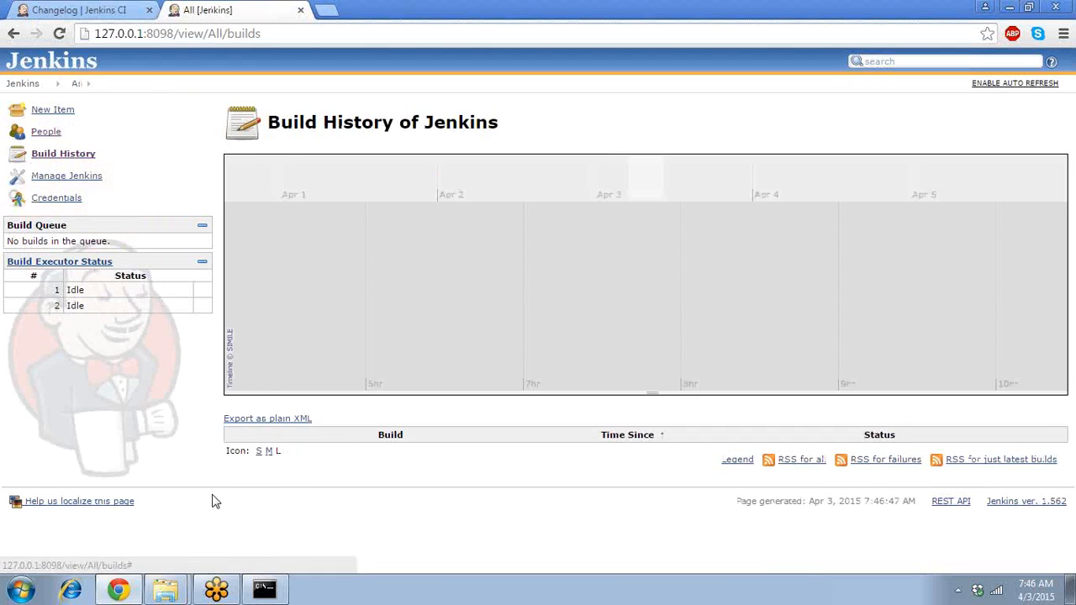
{"action": "left_click", "coordinate": [82, 180]}
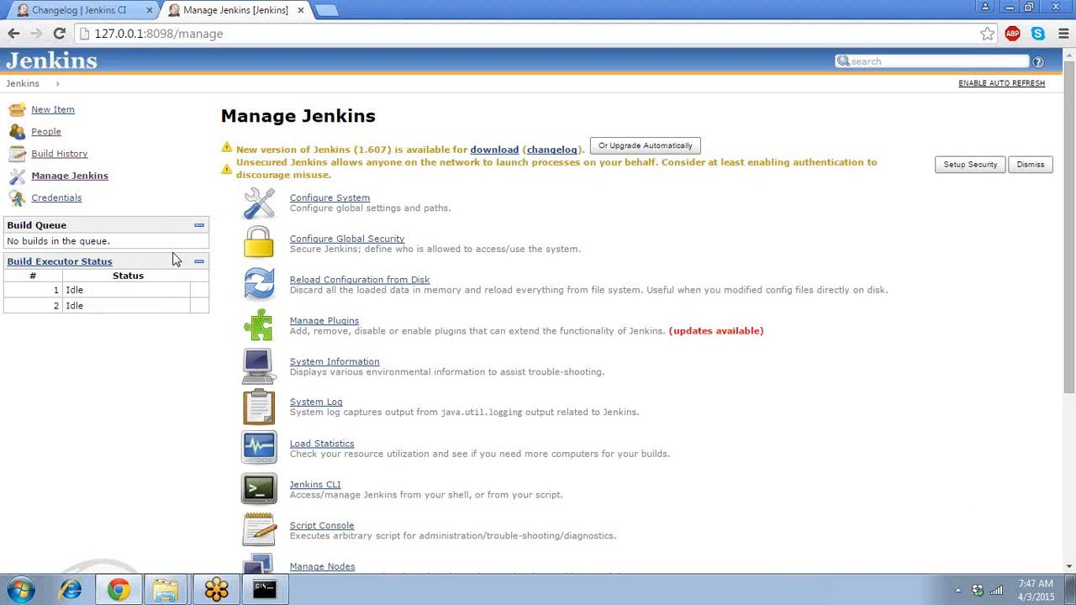
- View the Credentials page, return to the Jenkins dashboard, and list the training folder windows
{"action": "left_click", "coordinate": [67, 201]}
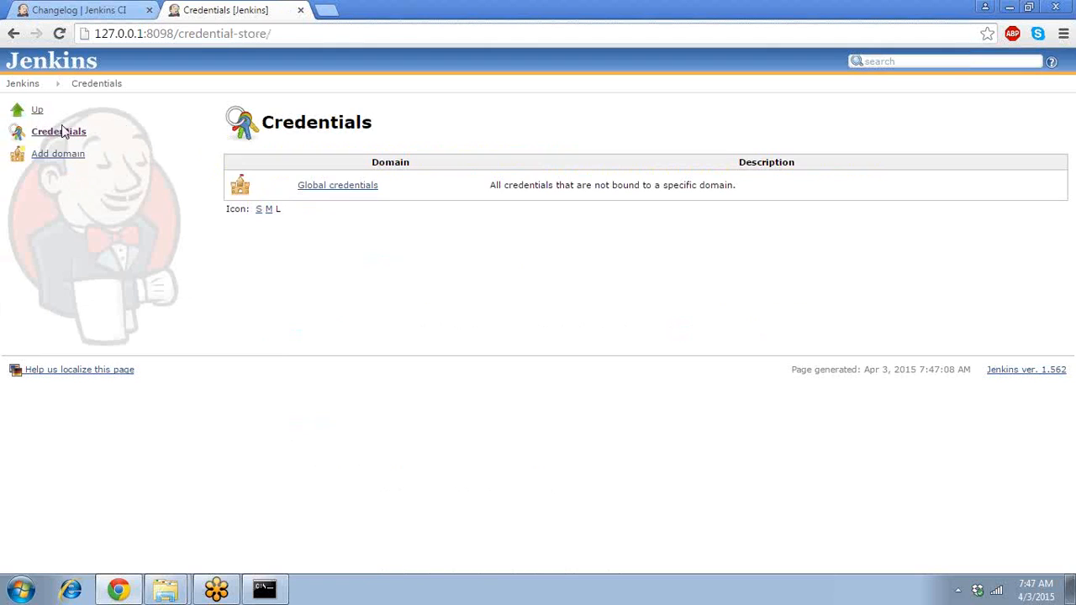
{"action": "left_click", "coordinate": [23, 84]}
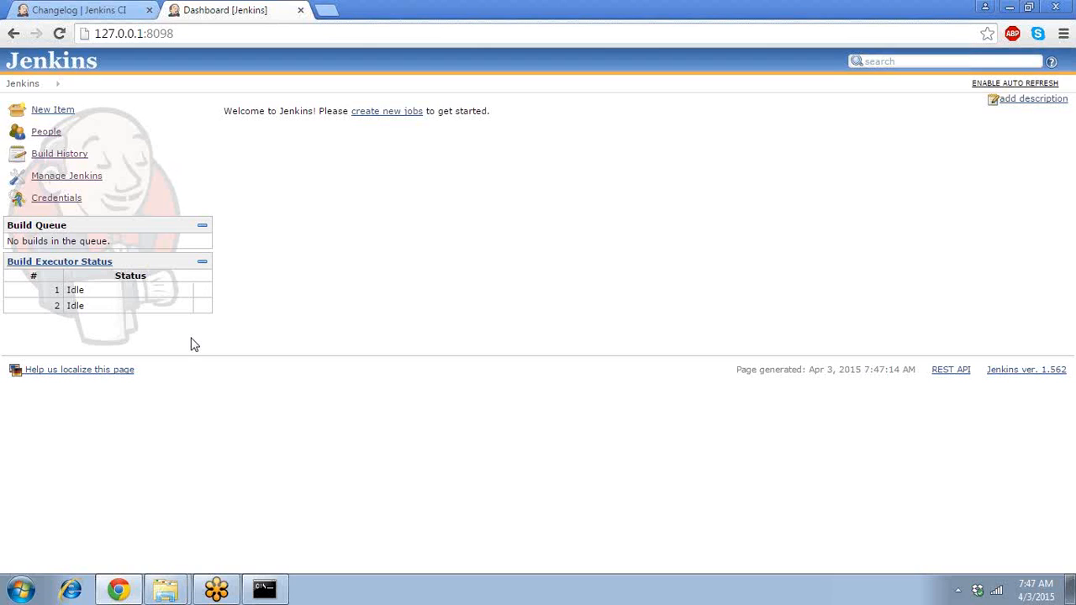
{"action": "left_click", "coordinate": [167, 589]}
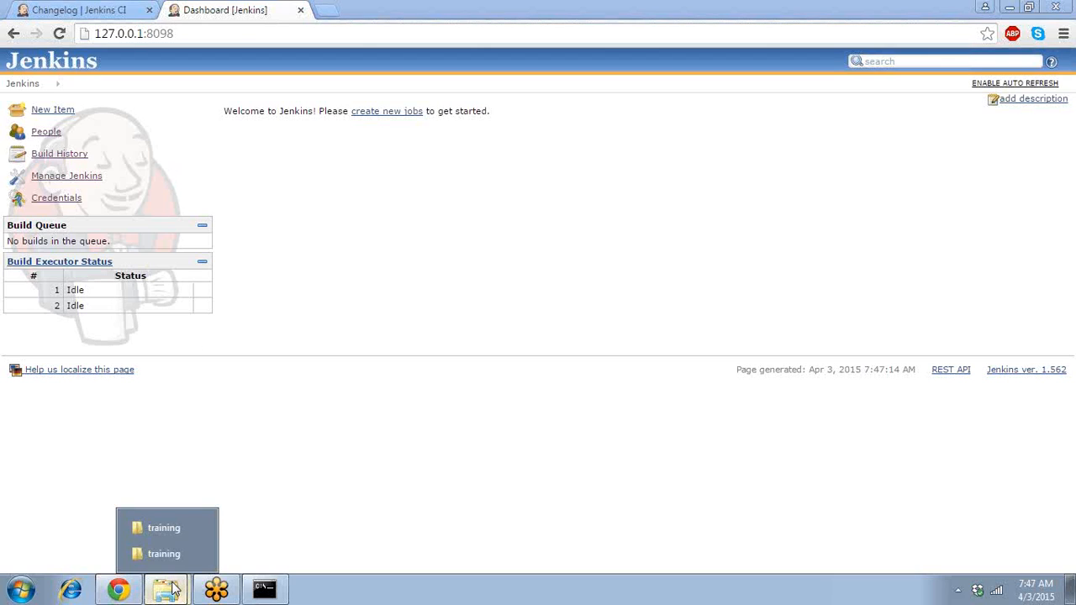
- Open D:\training\demoproject, look inside src and test, then select build.xml
{"action": "left_click", "coordinate": [162, 555]}
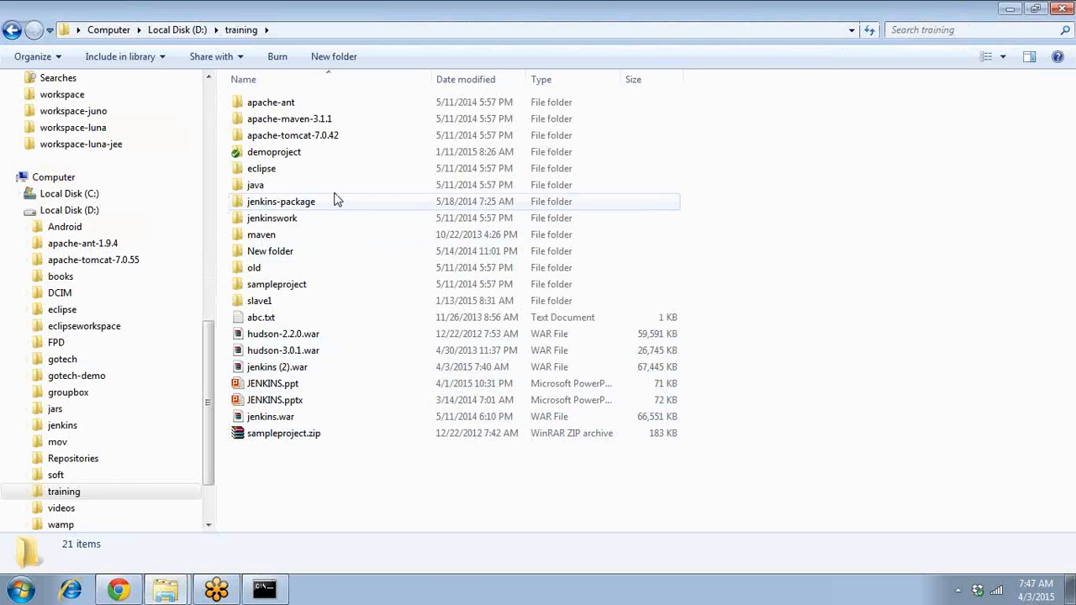
{"action": "left_click", "coordinate": [320, 153]}
{"action": "double_click", "coordinate": [319, 153]}
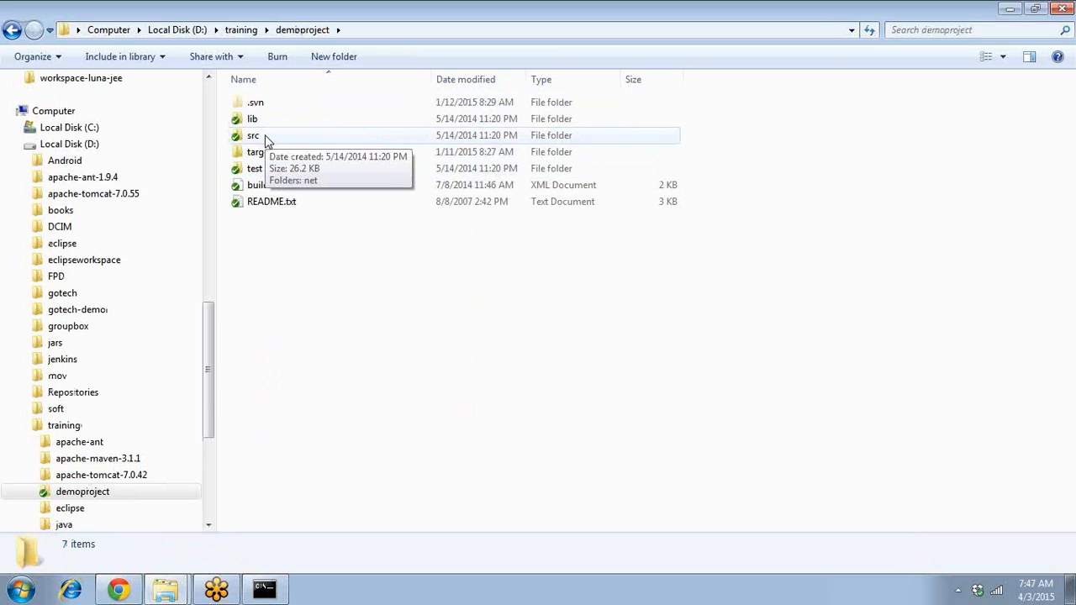
{"action": "double_click", "coordinate": [266, 139]}
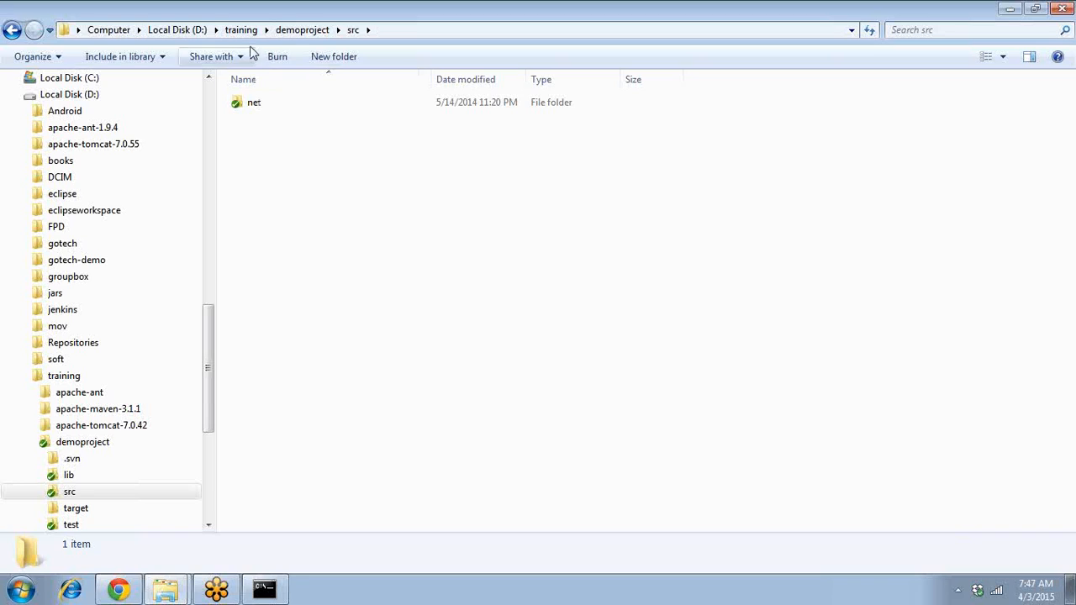
{"action": "left_click", "coordinate": [298, 32]}
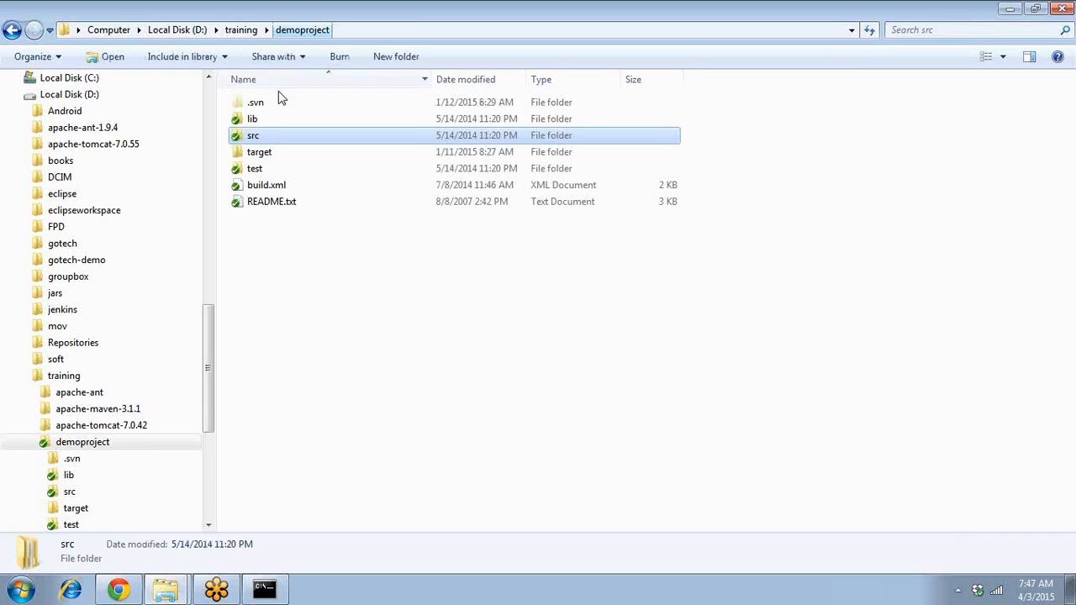
{"action": "double_click", "coordinate": [256, 168]}
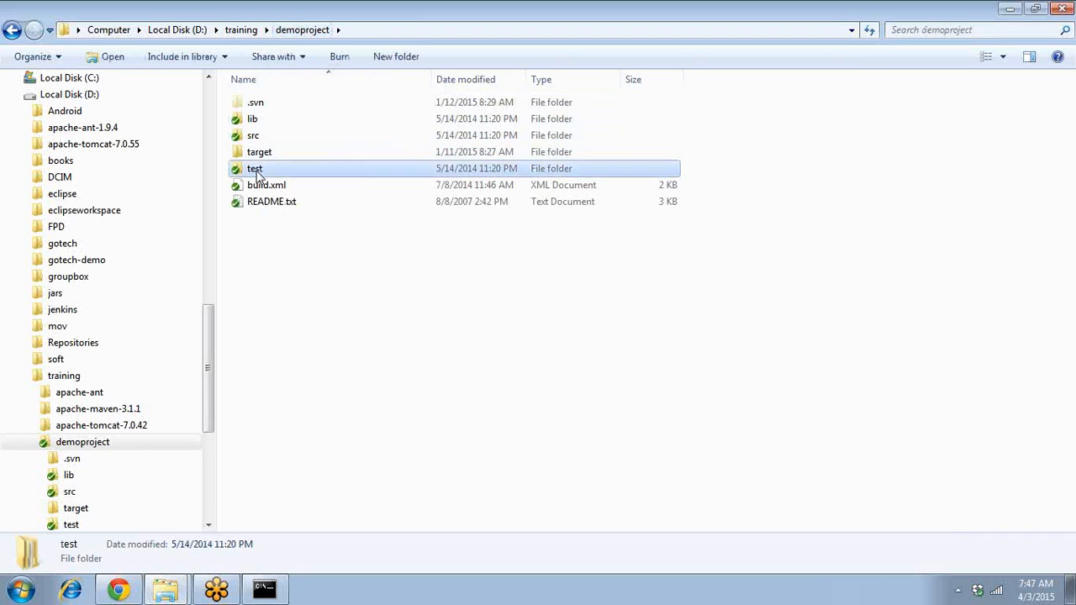
{"action": "left_click", "coordinate": [311, 32]}
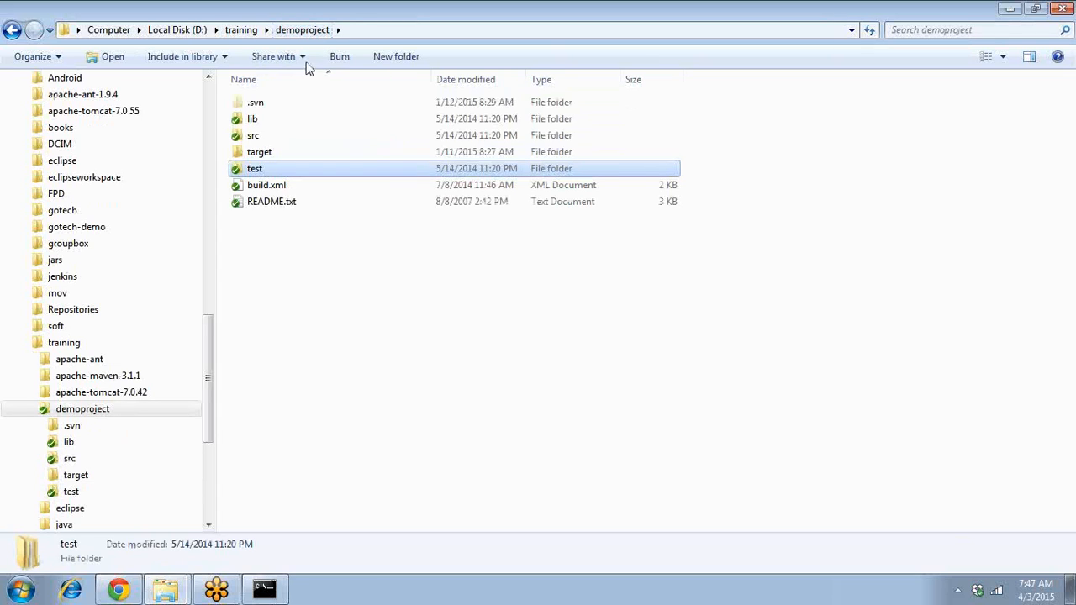
{"action": "left_click", "coordinate": [280, 186]}
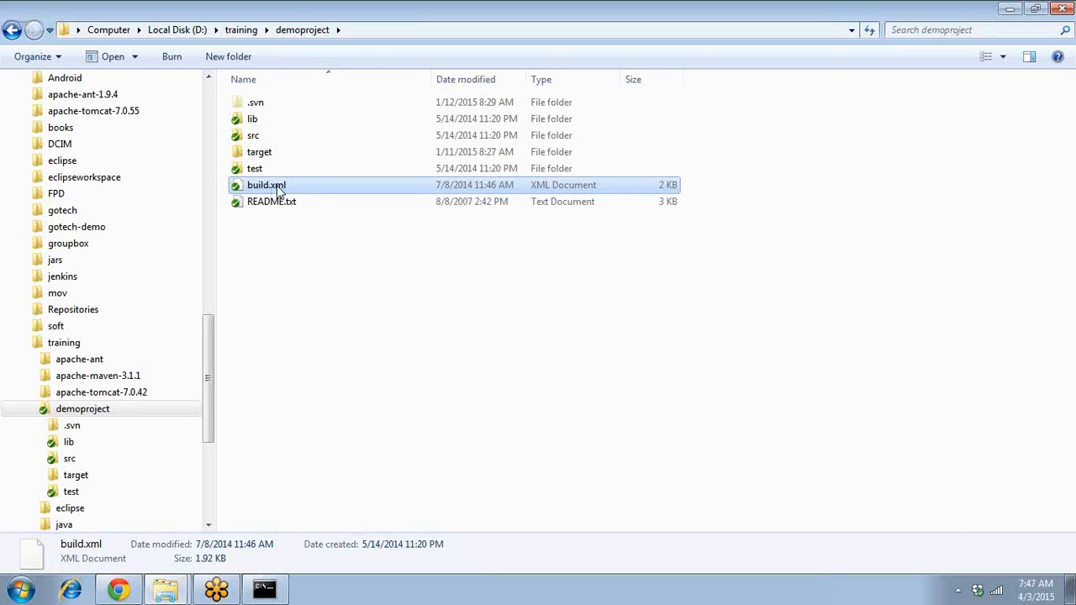
- Open build.xml with the Edit with Notepad++ context-menu entry
{"action": "right_click", "coordinate": [277, 186]}
{"action": "mouse_move", "coordinate": [363, 266]}
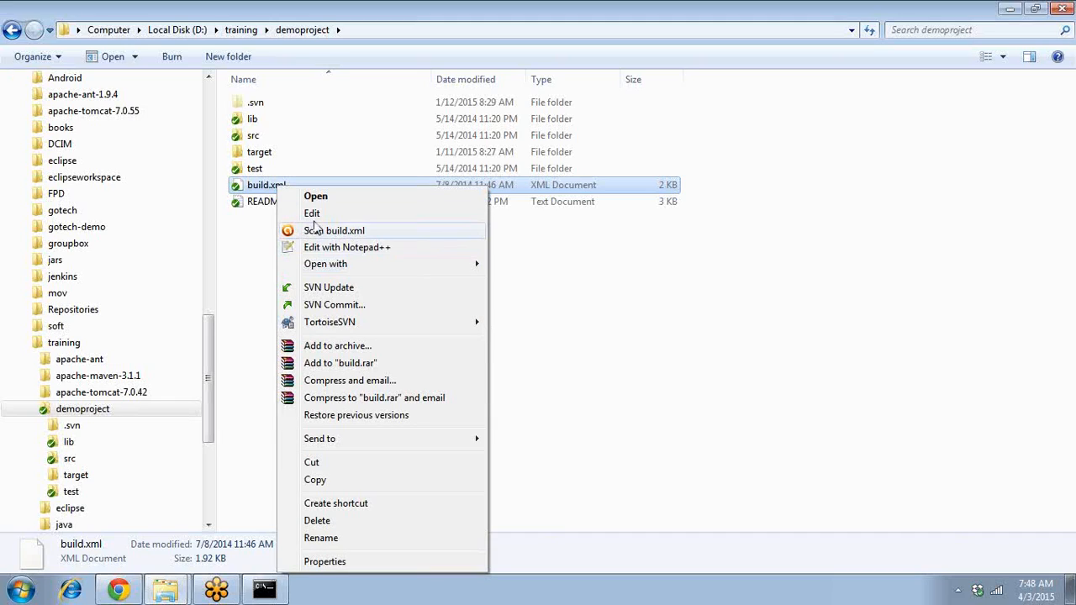
{"action": "mouse_move", "coordinate": [468, 267]}
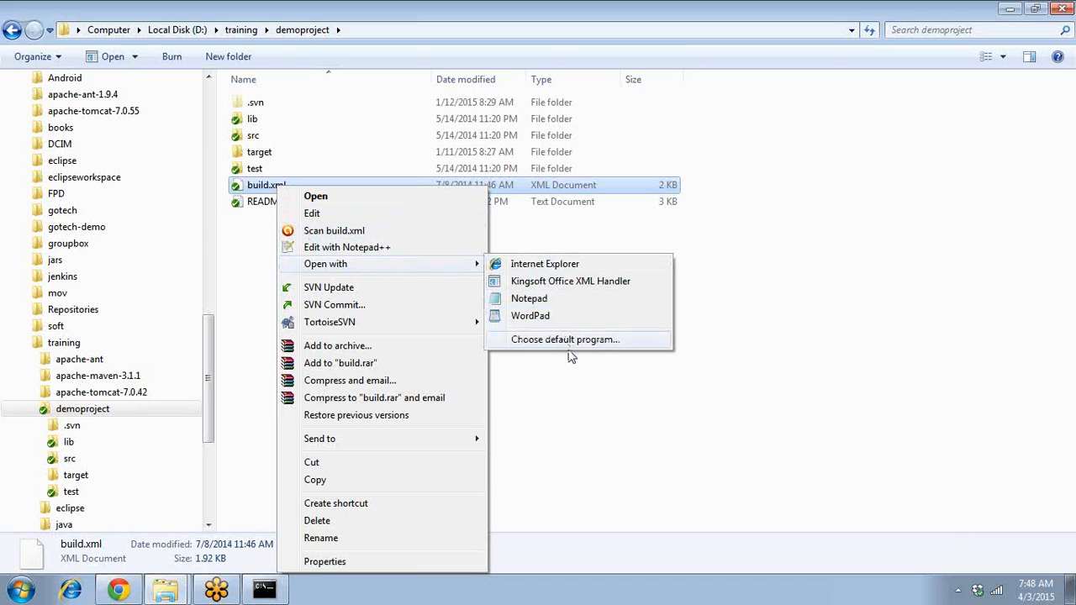
{"action": "left_click", "coordinate": [592, 423]}
{"action": "left_click", "coordinate": [301, 187]}
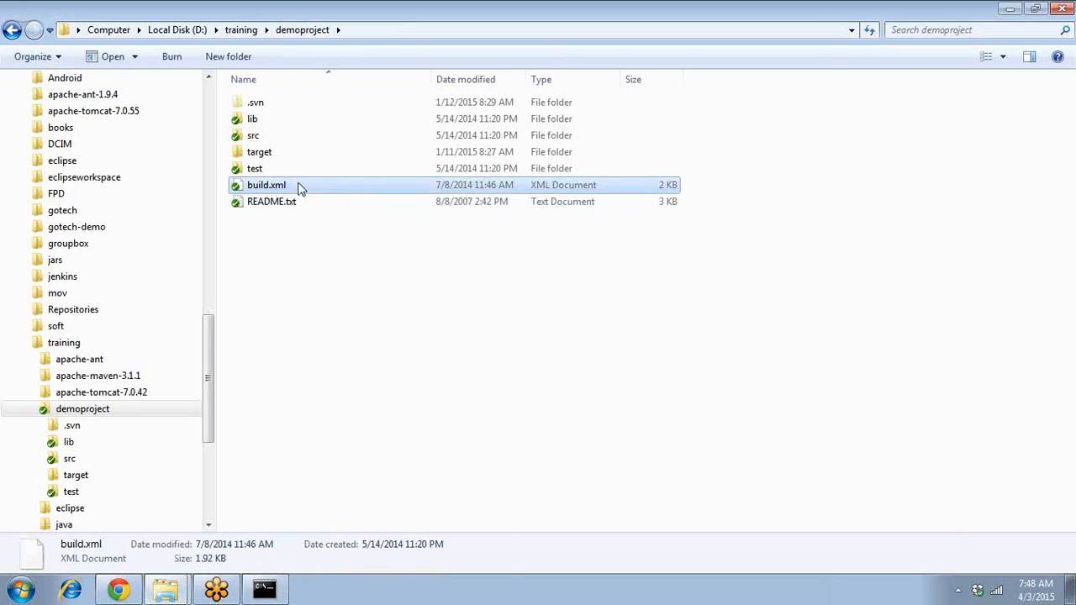
{"action": "right_click", "coordinate": [299, 184]}
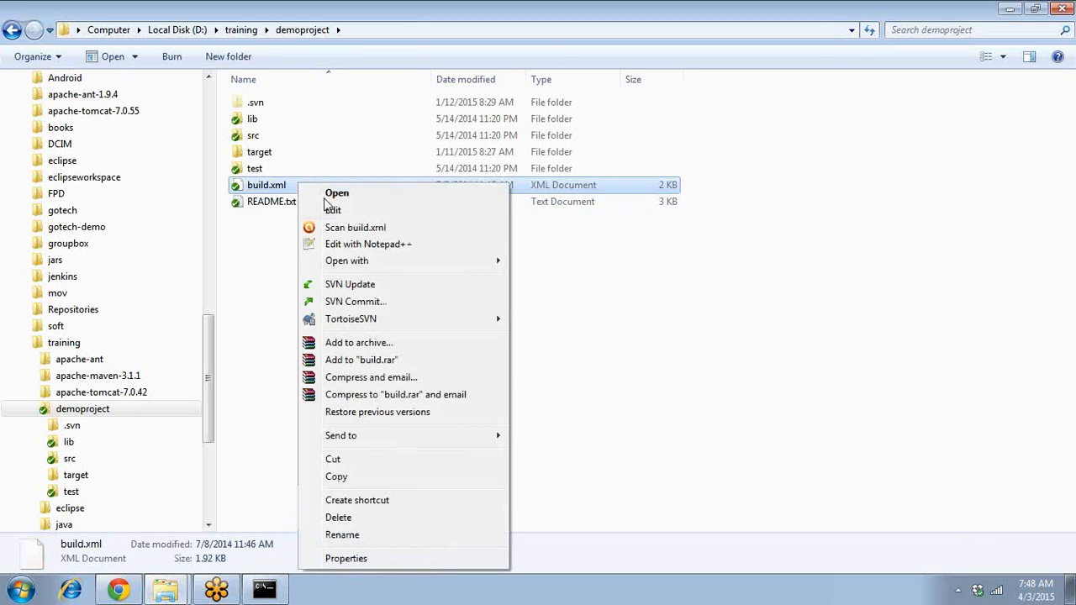
{"action": "left_click", "coordinate": [362, 244]}
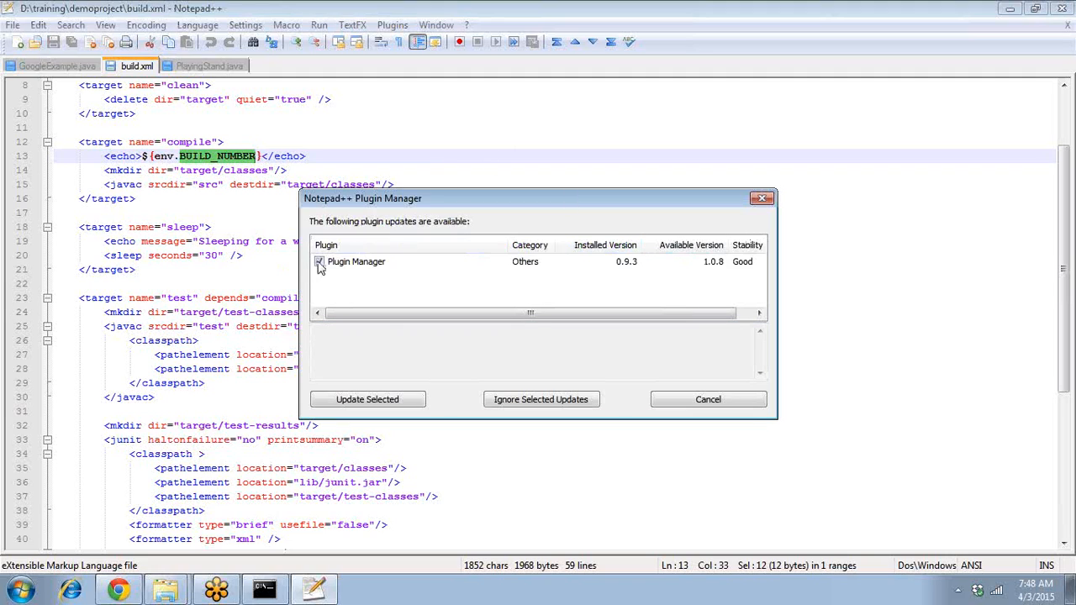
{"action": "left_click", "coordinate": [358, 262]}
{"action": "left_click", "coordinate": [761, 197]}
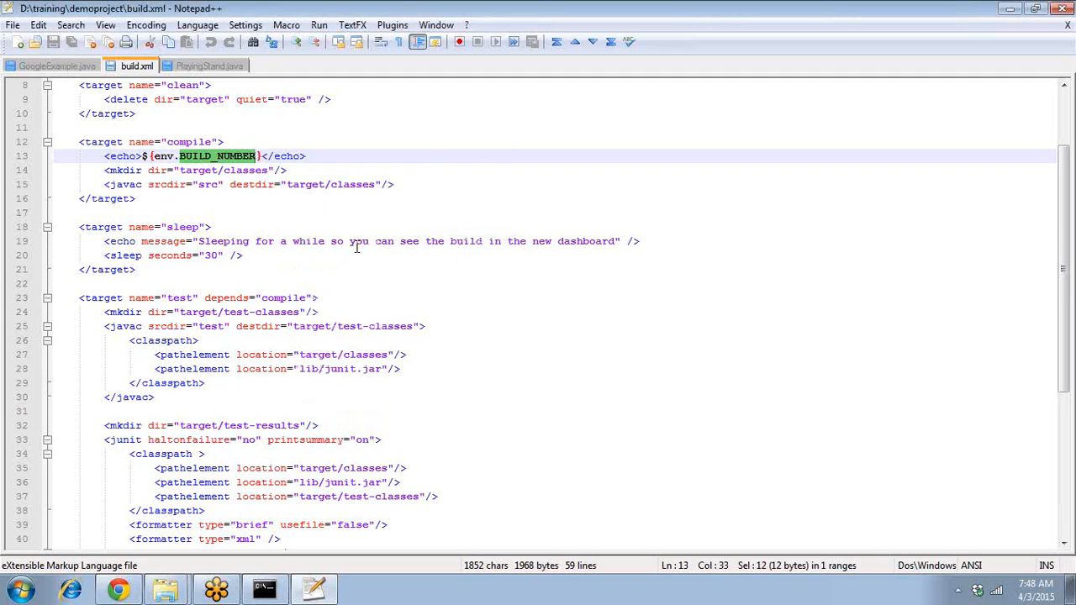
{"action": "left_click", "coordinate": [344, 226]}
{"action": "key", "text": "Up"}
{"action": "key", "text": "Up"}
{"action": "key", "text": "Up"}
{"action": "key", "text": "Up"}
{"action": "key", "text": "Up"}
{"action": "key", "text": "Up"}
{"action": "key", "text": "Up"}
{"action": "key", "text": "Up"}
{"action": "key", "text": "Up"}
{"action": "key", "text": "Up"}
{"action": "key", "text": "Up"}
{"action": "key", "text": "Up"}
{"action": "key", "text": "Up"}
{"action": "key", "text": "Up"}
{"action": "key", "text": "Up"}
{"action": "key", "text": "Up"}
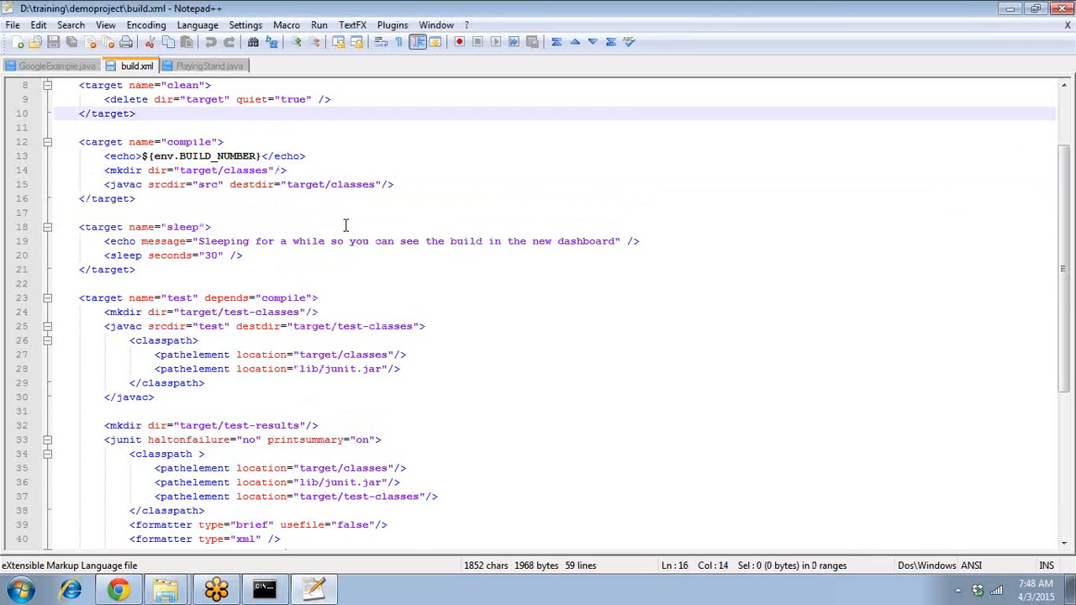
{"action": "key", "text": "Down"}
{"action": "key", "text": "Down"}
{"action": "key", "text": "Down"}
{"action": "key", "text": "Down"}
{"action": "key", "text": "Down"}
{"action": "key", "text": "Down"}
{"action": "key", "text": "Down"}
{"action": "key", "text": "Down"}
{"action": "key", "text": "Down"}
{"action": "key", "text": "Down"}
{"action": "key", "text": "Down"}
{"action": "key", "text": "Down"}
{"action": "key", "text": "Down"}
{"action": "key", "text": "Down"}
{"action": "key", "text": "Down"}
{"action": "key", "text": "Down"}
{"action": "key", "text": "Down"}
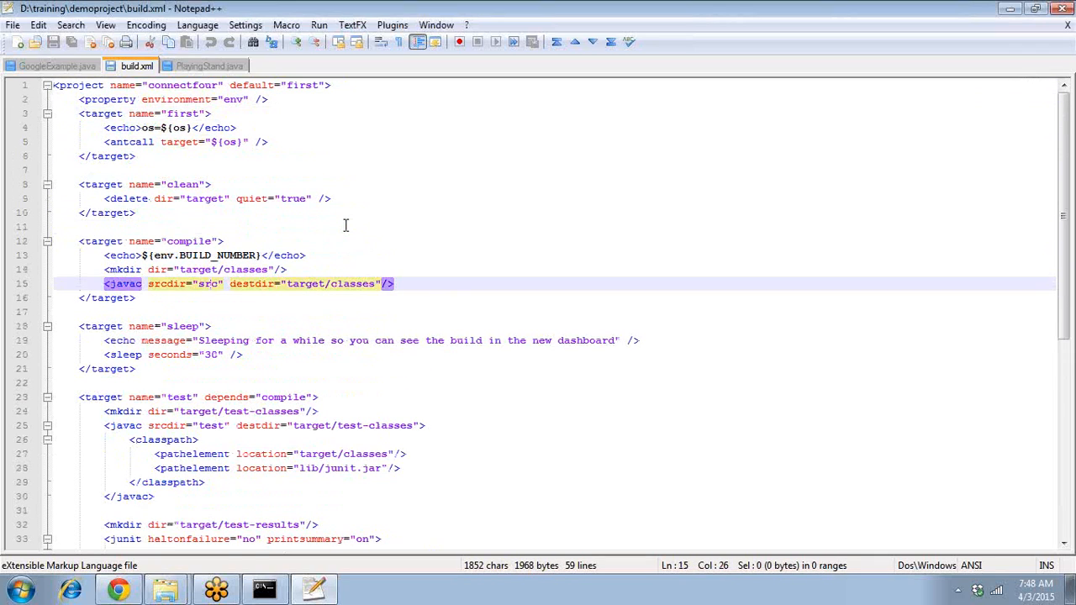
{"action": "key", "text": "Down"}
{"action": "key", "text": "Down"}
{"action": "key", "text": "Down"}
{"action": "key", "text": "Down"}
{"action": "key", "text": "Down"}
{"action": "key", "text": "Down"}
{"action": "key", "text": "Down"}
{"action": "key", "text": "Down"}
{"action": "key", "text": "Down"}
{"action": "key", "text": "Down"}
{"action": "key", "text": "Down"}
{"action": "key", "text": "Down"}
{"action": "key", "text": "Down"}
{"action": "key", "text": "Down"}
{"action": "key", "text": "Down"}
{"action": "key", "text": "Down"}
{"action": "key", "text": "Down"}
{"action": "key", "text": "Down"}
{"action": "key", "text": "Down"}
{"action": "key", "text": "Down"}
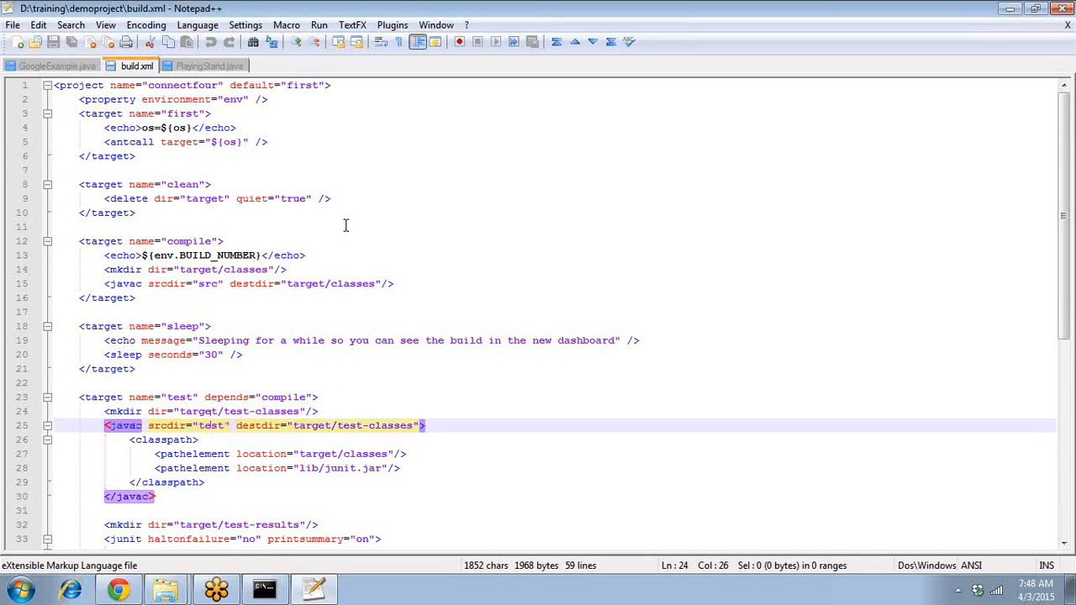
{"action": "key", "text": "Down"}
{"action": "key", "text": "Down"}
{"action": "key", "text": "Down"}
{"action": "key", "text": "Down"}
{"action": "key", "text": "Down"}
{"action": "key", "text": "Down"}
{"action": "key", "text": "Up"}
{"action": "key", "text": "Up"}
{"action": "key", "text": "Up"}
{"action": "key", "text": "Up"}
{"action": "key", "text": "Up"}
{"action": "key", "text": "Up"}
{"action": "key", "text": "Up"}
{"action": "key", "text": "Up"}
{"action": "key", "text": "Up"}
{"action": "key", "text": "Up"}
{"action": "key", "text": "Up"}
{"action": "key", "text": "Up"}
{"action": "key", "text": "Up"}
{"action": "key", "text": "Up"}
{"action": "key", "text": "Up"}
{"action": "key", "text": "Up"}
{"action": "key", "text": "Up"}
{"action": "key", "text": "Up"}
{"action": "key", "text": "Up"}
{"action": "key", "text": "Up"}
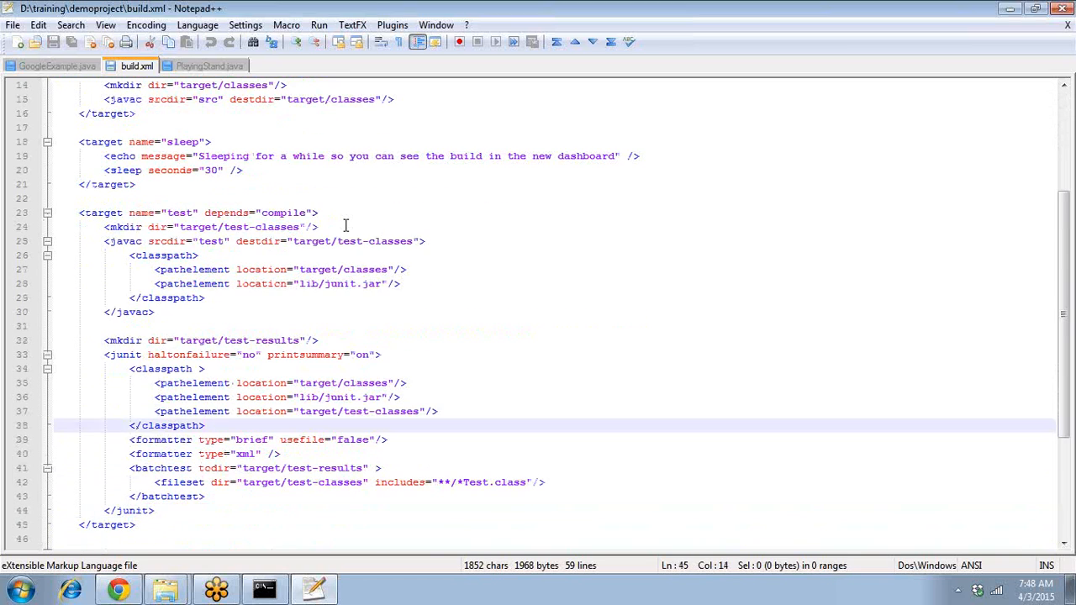
{"action": "key", "text": "ctrl+Home"}
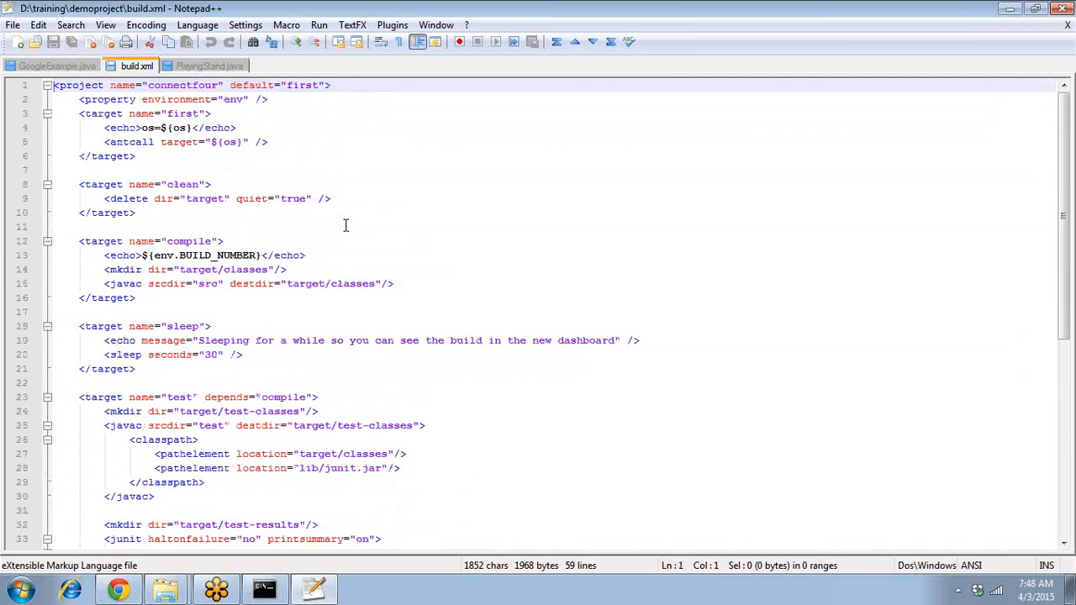
{"action": "key", "text": "Right"}
{"action": "key", "text": "ctrl+Right"}
{"action": "key", "text": "ctrl+Right"}
{"action": "key", "text": "ctrl+Right"}
{"action": "key", "text": "ctrl+Right"}
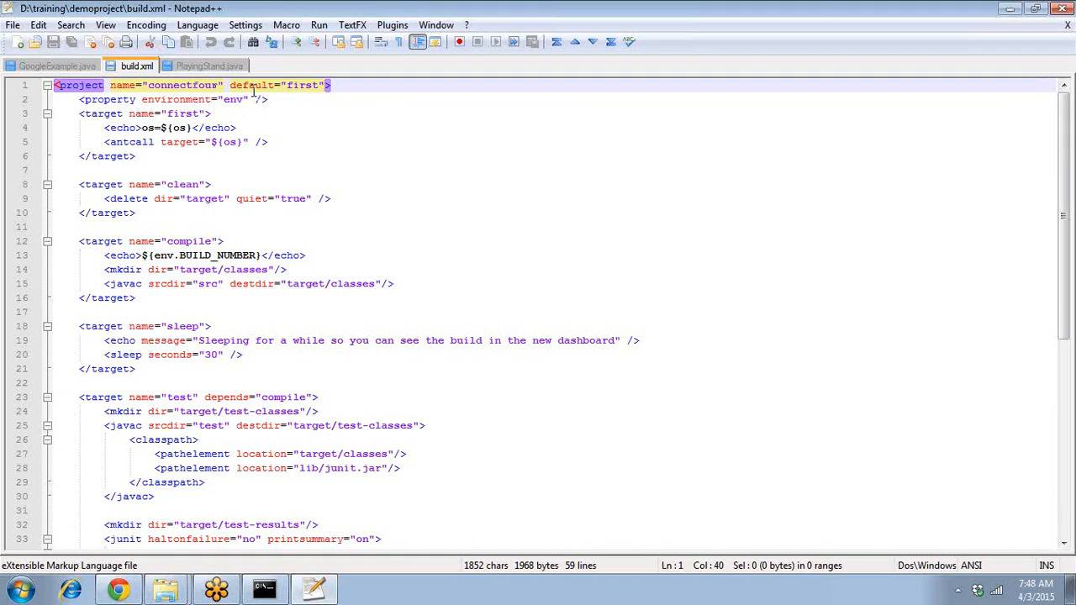
{"action": "left_click", "coordinate": [312, 86]}
{"action": "double_click", "coordinate": [313, 85]}
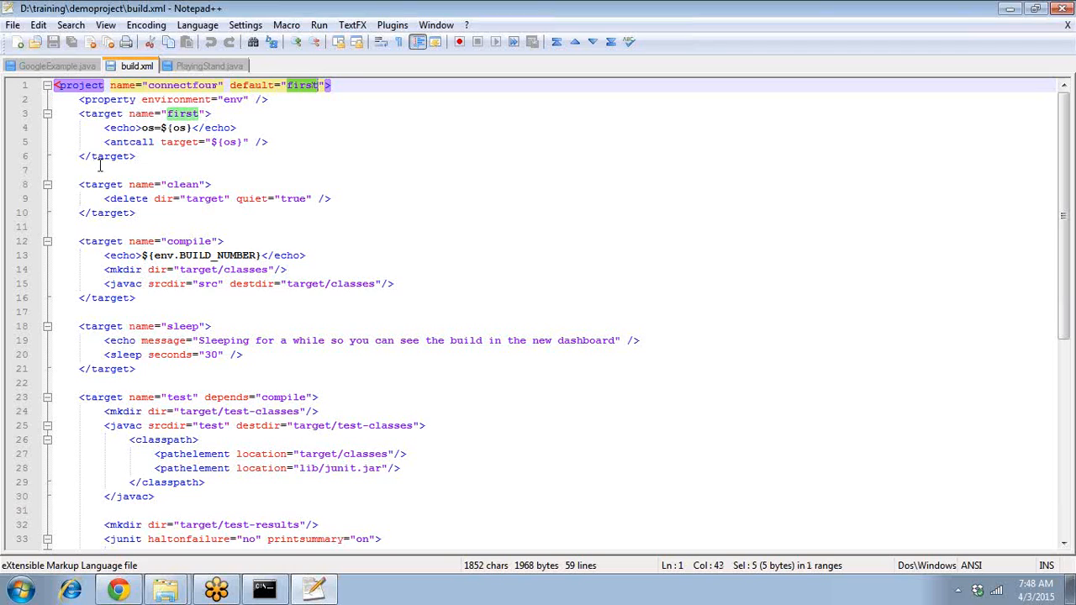
{"action": "left_click", "coordinate": [143, 144]}
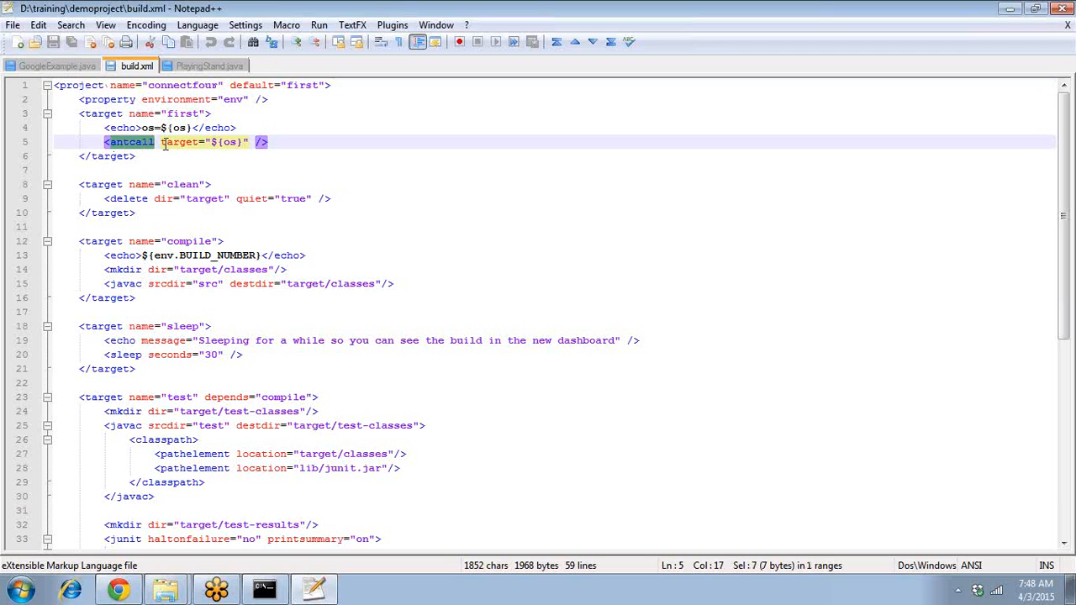
{"action": "double_click", "coordinate": [179, 143]}
{"action": "left_click_drag", "start_coordinate": [211, 142], "coordinate": [240, 146]}
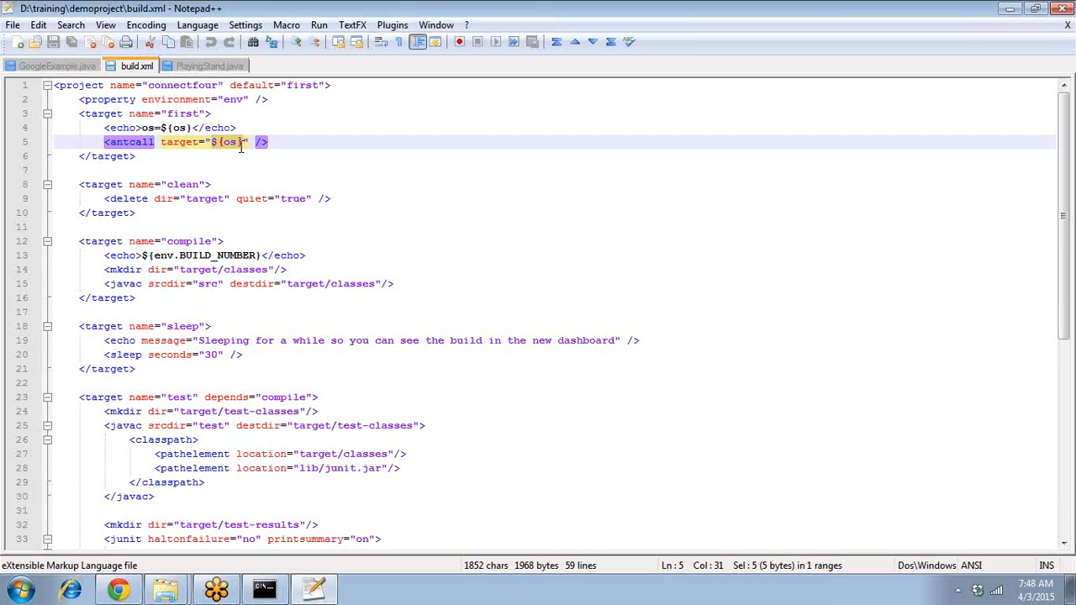
{"action": "left_click", "coordinate": [295, 143]}
{"action": "key", "text": "Down"}
{"action": "key", "text": "Down"}
{"action": "key", "text": "Down"}
{"action": "key", "text": "Down"}
{"action": "key", "text": "Down"}
{"action": "key", "text": "Down"}
{"action": "key", "text": "Down"}
{"action": "key", "text": "Down"}
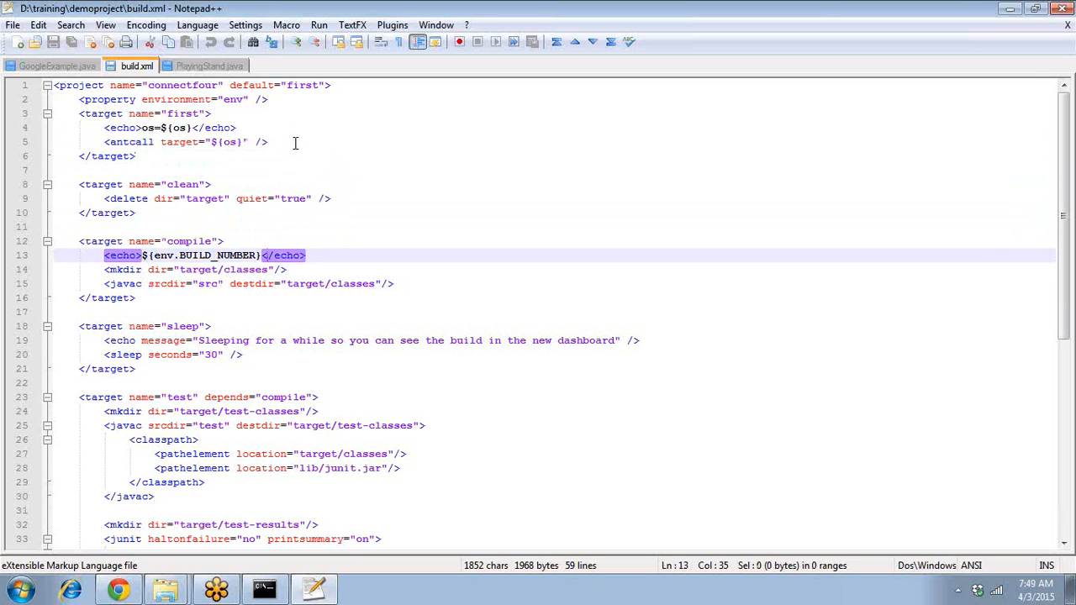
- Review the linux, windows and jar targets, noting the target/connectfour.jar output path
{"action": "key", "text": "Down"}
{"action": "key", "text": "Down"}
{"action": "key", "text": "Down"}
{"action": "key", "text": "Down"}
{"action": "key", "text": "Down"}
{"action": "key", "text": "Down"}
{"action": "key", "text": "Down"}
{"action": "key", "text": "Down"}
{"action": "key", "text": "Down"}
{"action": "key", "text": "Down"}
{"action": "key", "text": "Down"}
{"action": "key", "text": "Down"}
{"action": "key", "text": "Down"}
{"action": "key", "text": "Down"}
{"action": "key", "text": "Down"}
{"action": "key", "text": "Down"}
{"action": "key", "text": "Down"}
{"action": "key", "text": "Down"}
{"action": "key", "text": "Down"}
{"action": "key", "text": "Down"}
{"action": "key", "text": "Down"}
{"action": "key", "text": "Down"}
{"action": "key", "text": "Down"}
{"action": "key", "text": "Down"}
{"action": "key", "text": "Down"}
{"action": "key", "text": "Down"}
{"action": "key", "text": "Down"}
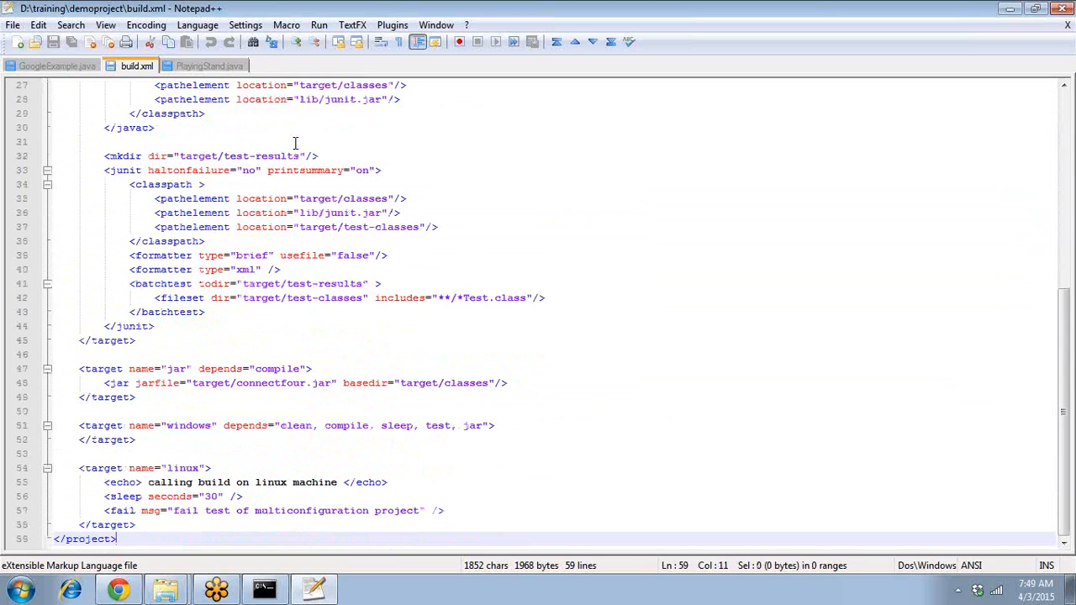
{"action": "double_click", "coordinate": [186, 468]}
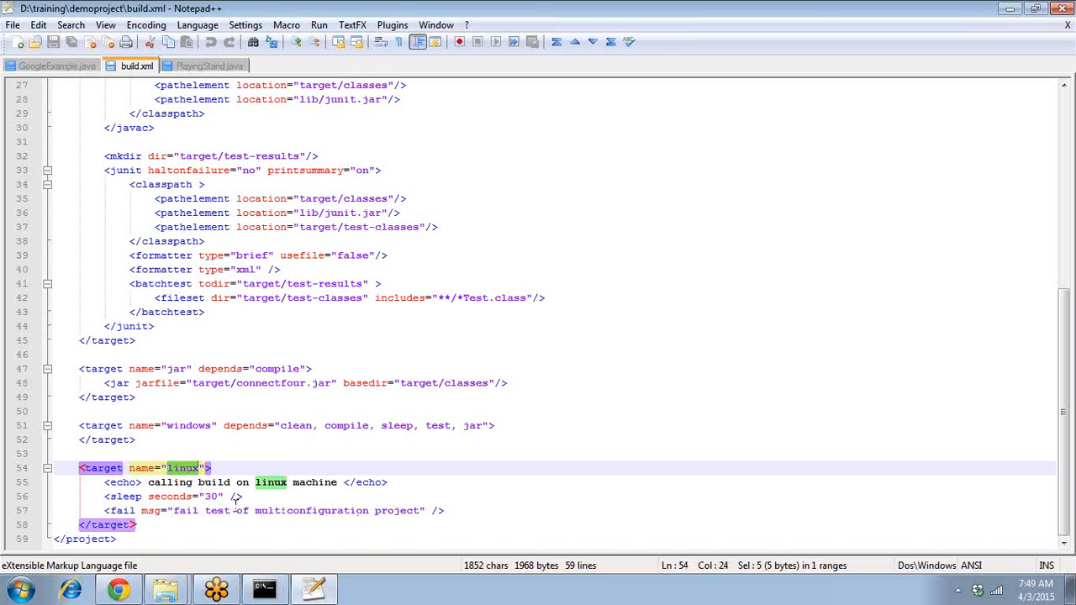
{"action": "double_click", "coordinate": [193, 426]}
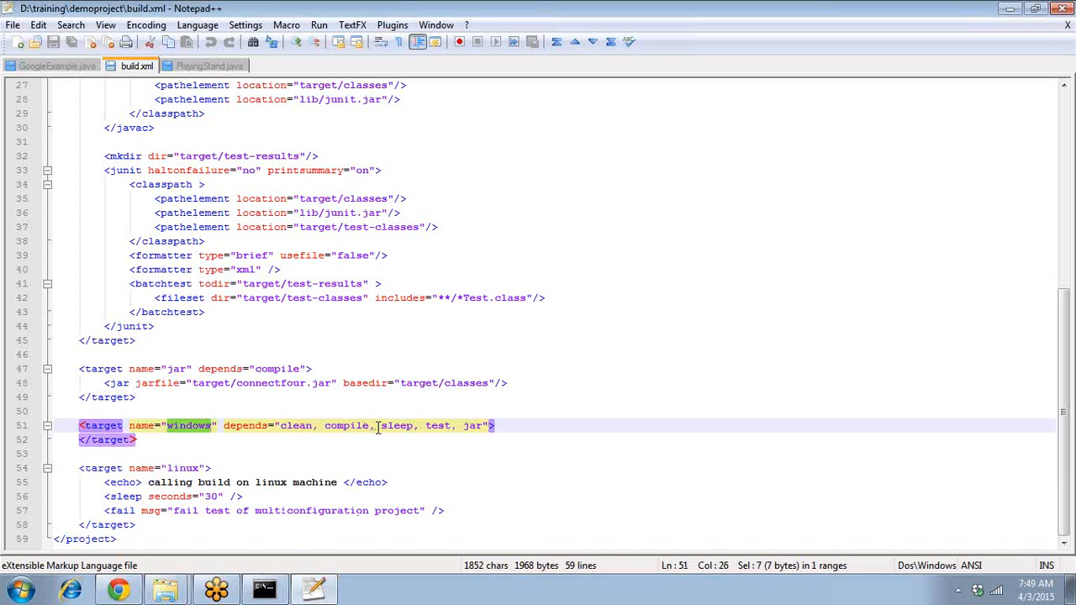
{"action": "left_click", "coordinate": [443, 428]}
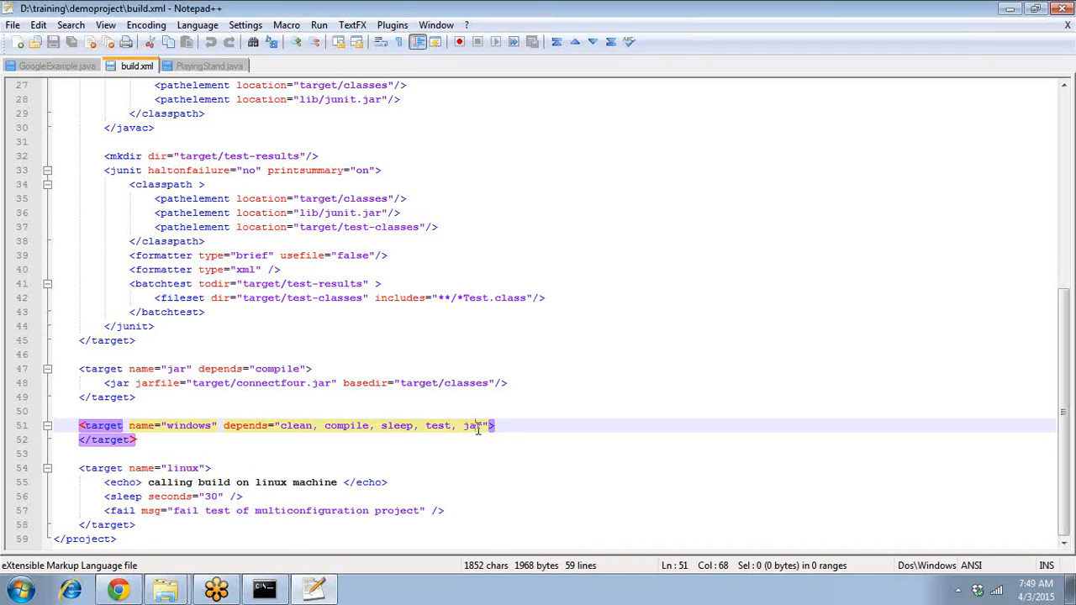
{"action": "left_click", "coordinate": [324, 385]}
{"action": "double_click", "coordinate": [323, 384]}
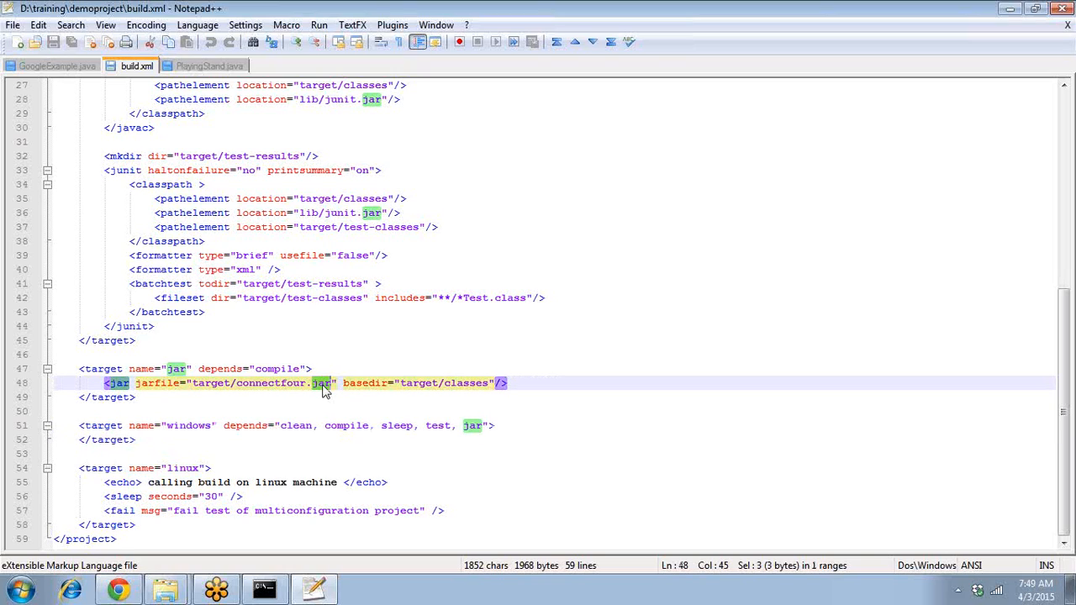
{"action": "left_click_drag", "start_coordinate": [256, 383], "coordinate": [326, 384]}
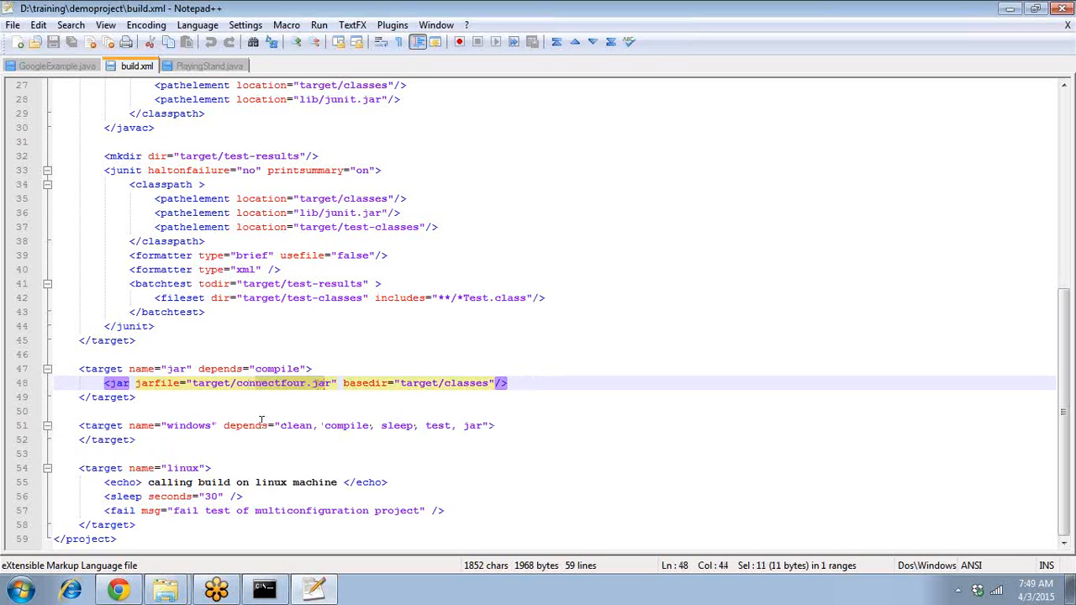
{"action": "left_click_drag", "start_coordinate": [199, 383], "coordinate": [223, 383]}
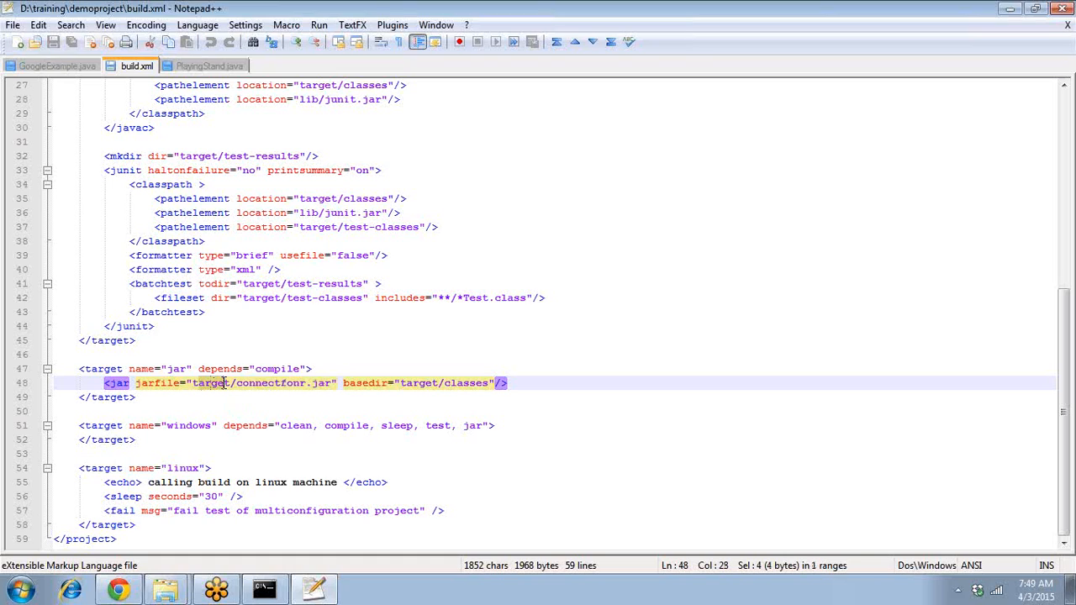
- Inspect the windows target's test dependency and the target/test-results batchtest directory
{"action": "double_click", "coordinate": [439, 427]}
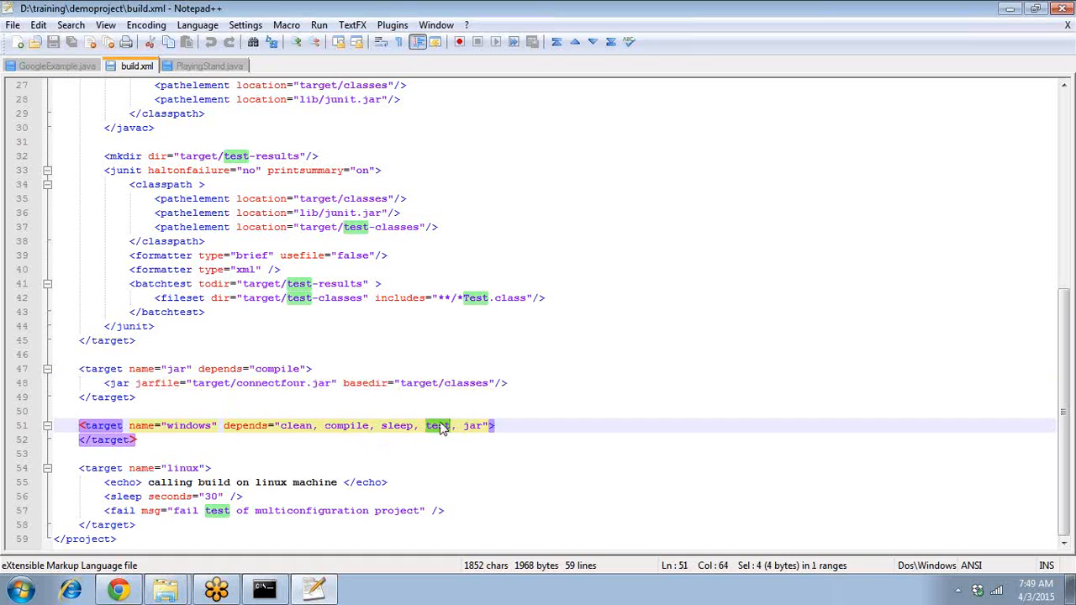
{"action": "double_click", "coordinate": [260, 286]}
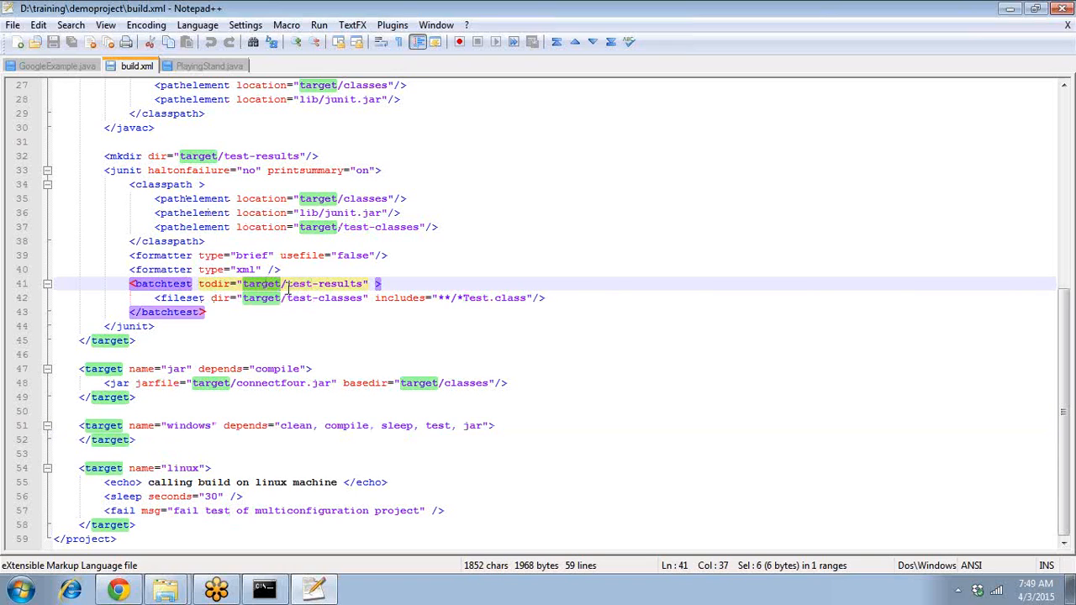
{"action": "left_click_drag", "start_coordinate": [286, 284], "coordinate": [363, 283]}
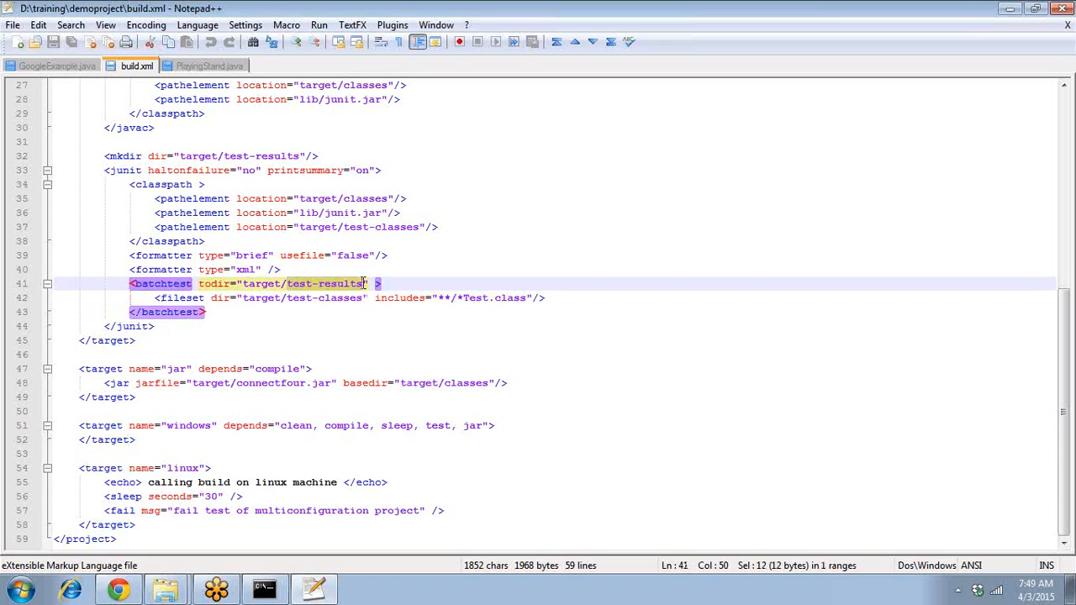
{"action": "left_click", "coordinate": [365, 325]}
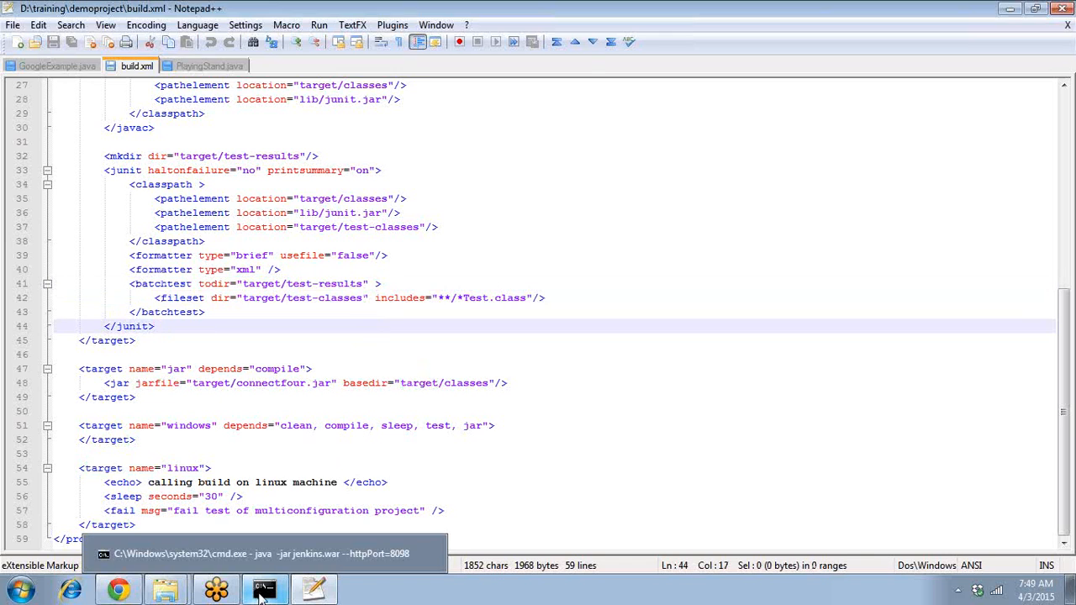
- Glance at the running Jenkins console, then switch to the demoproject Explorer window
{"action": "left_click", "coordinate": [260, 593]}
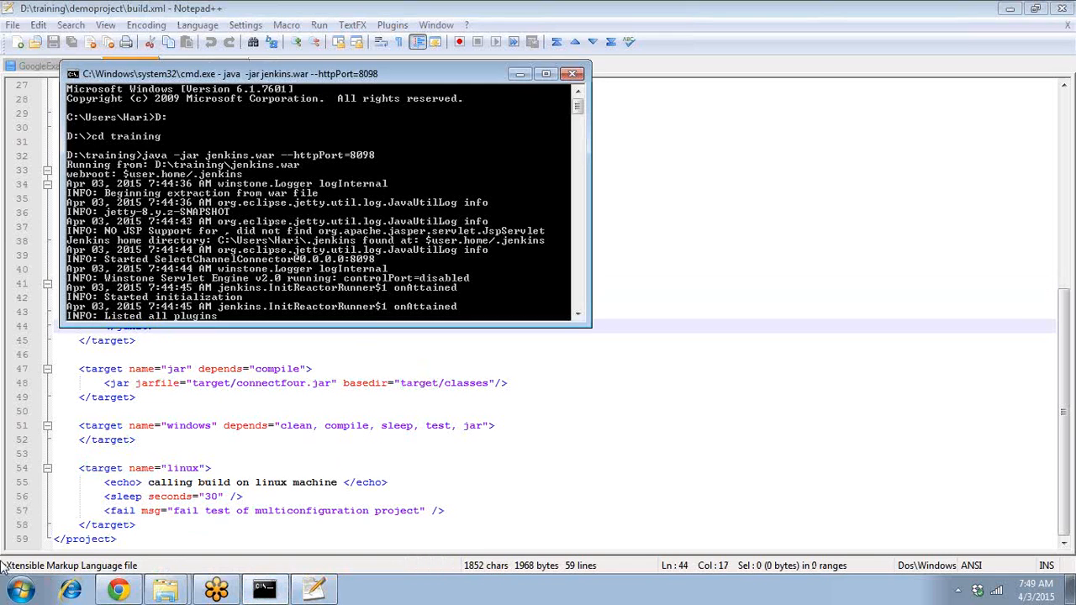
{"action": "left_click", "coordinate": [18, 588]}
{"action": "left_click", "coordinate": [646, 454]}
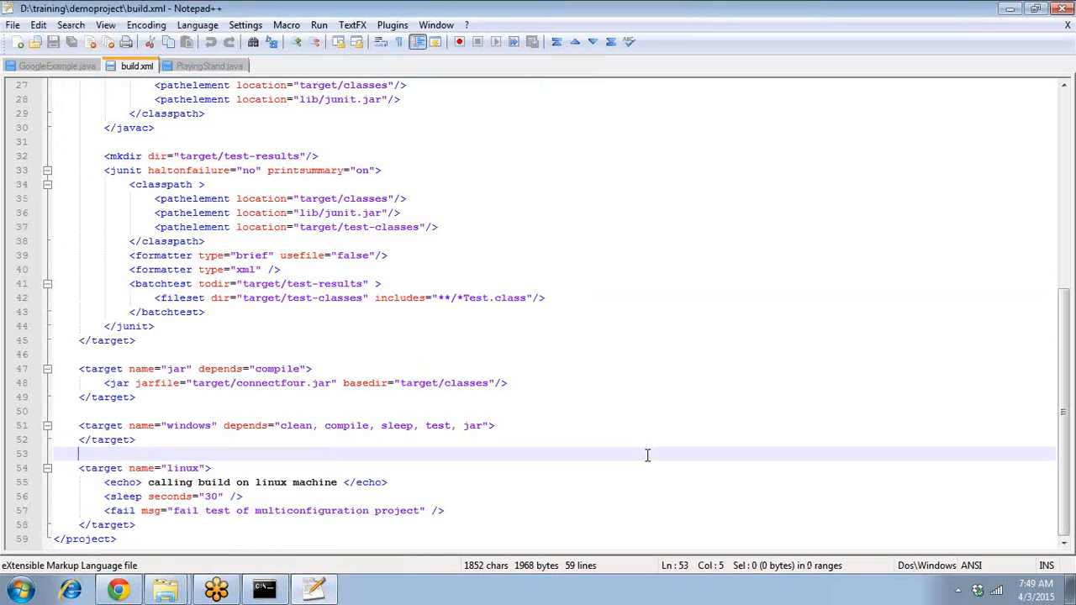
{"action": "mouse_move", "coordinate": [165, 591]}
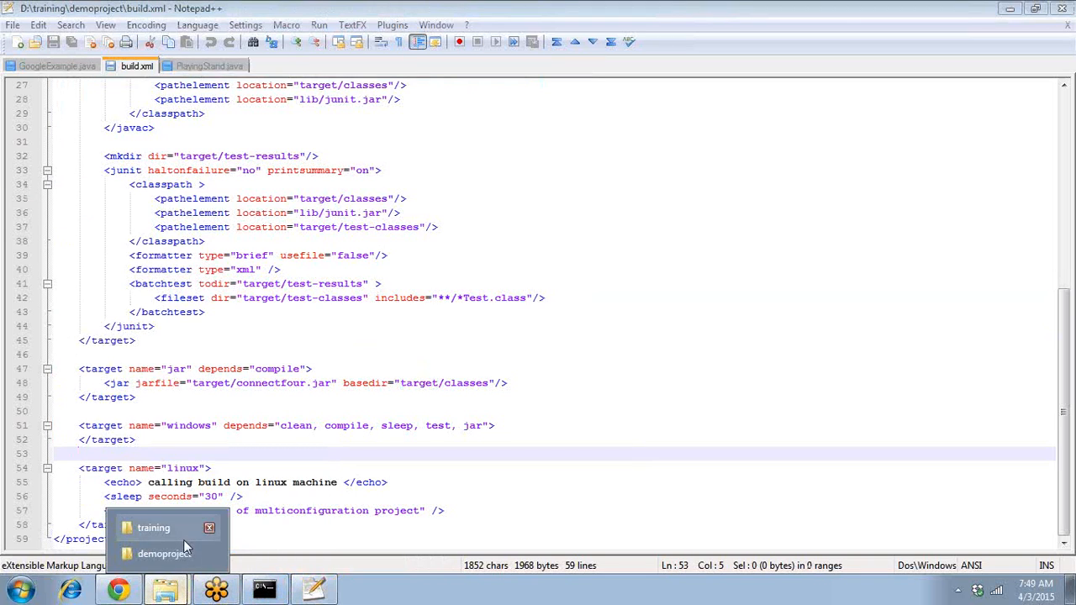
{"action": "left_click", "coordinate": [164, 554]}
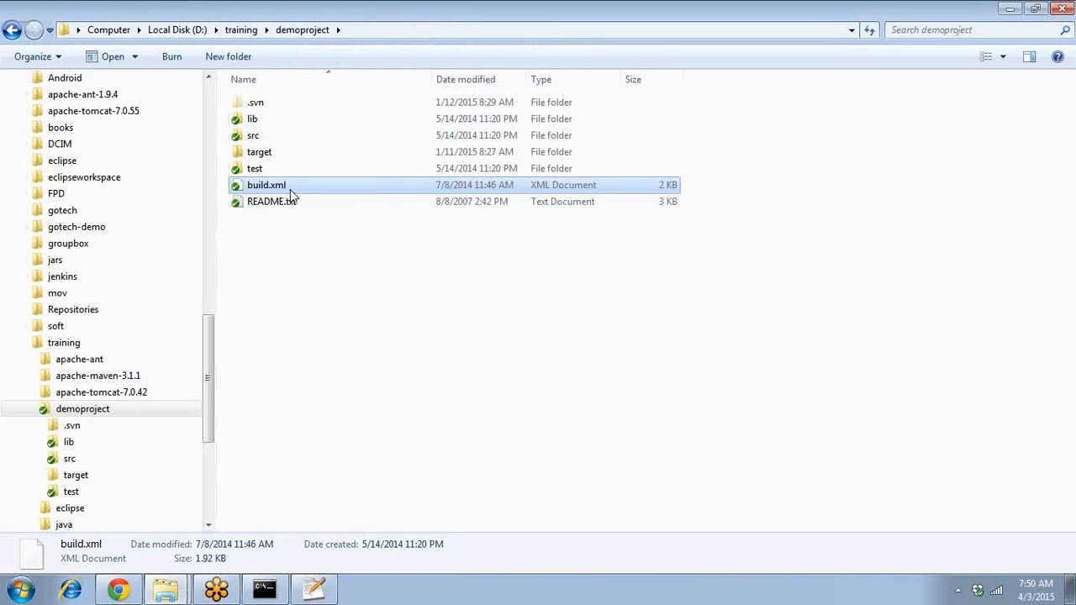
- Select the src and test folders, then begin a Start-menu search
{"action": "left_click", "coordinate": [272, 138]}
{"action": "left_click", "coordinate": [267, 169]}
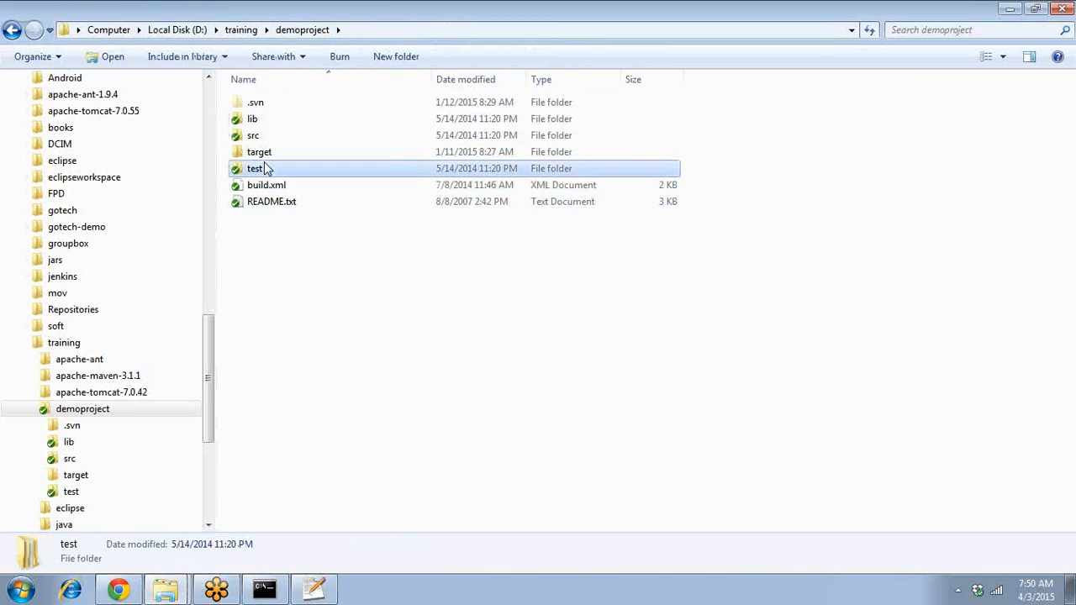
{"action": "left_click", "coordinate": [30, 590]}
- Open a Command Prompt and change into D:\training\demoproject
{"action": "type", "text": "c"}
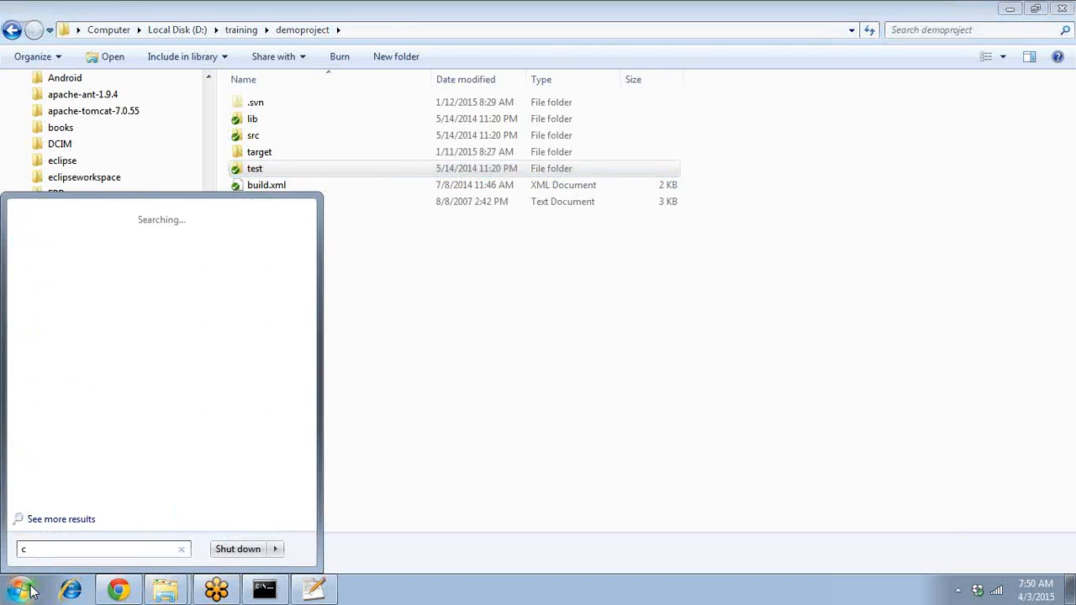
{"action": "type", "text": "md"}
{"action": "key", "text": "Return"}
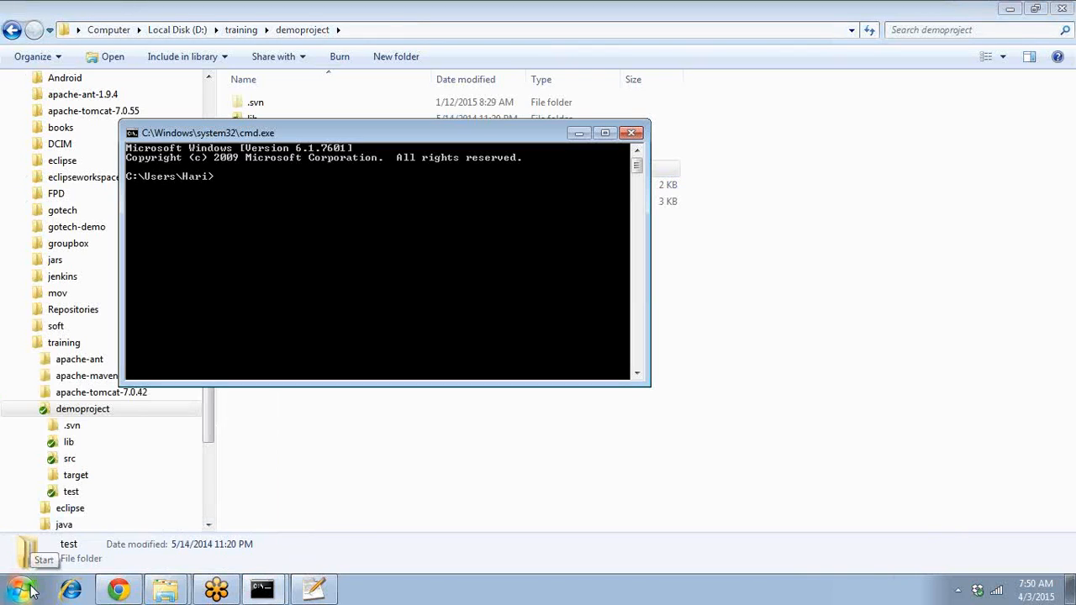
{"action": "type", "text": "D:"}
{"action": "key", "text": "Return"}
{"action": "type", "text": "cd  training"}
{"action": "key", "text": "Return"}
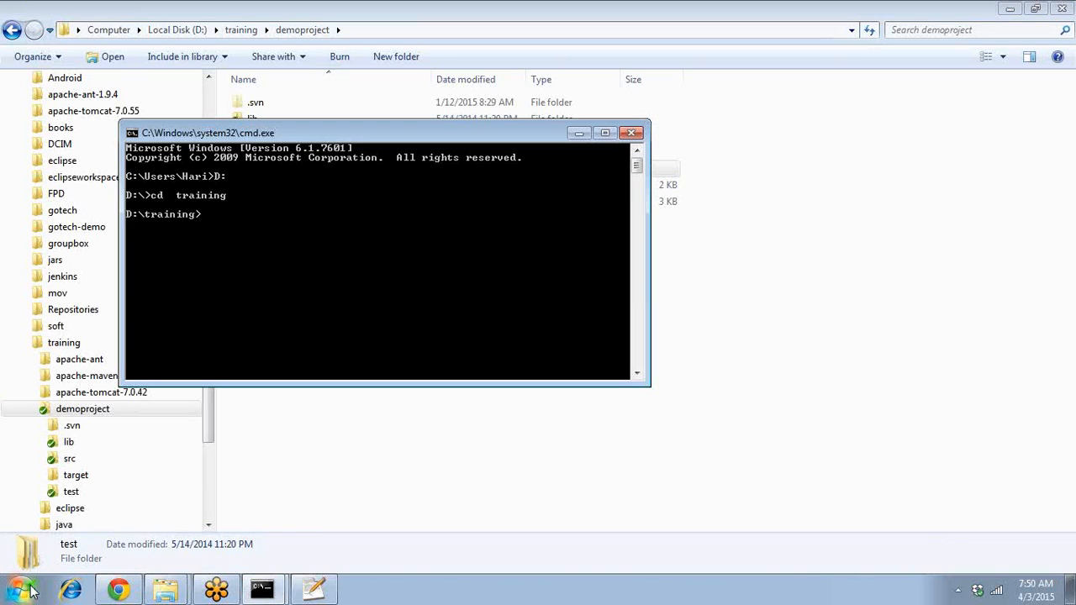
{"action": "type", "text": "cd de"}
{"action": "key", "text": "Tab"}
{"action": "key", "text": "Return"}
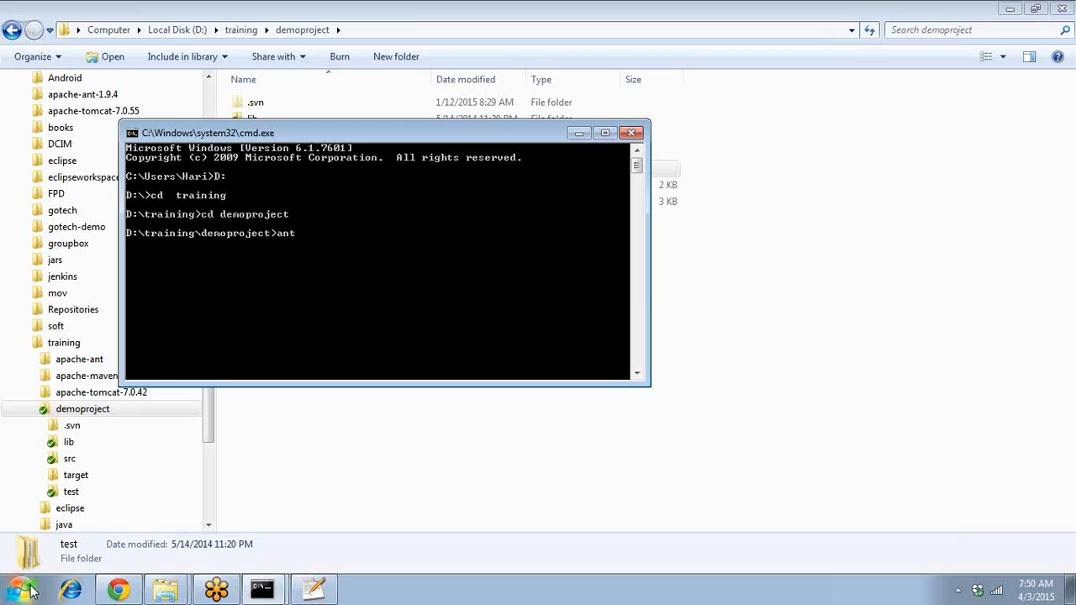
- Run 'ant windows', correcting the misspelled target name
{"action": "type", "text": "ant widows"}
{"action": "key", "text": "Left"}
{"action": "key", "text": "Left"}
{"action": "key", "text": "Left"}
{"action": "key", "text": "Left"}
{"action": "type", "text": "n"}
{"action": "key", "text": "Return"}
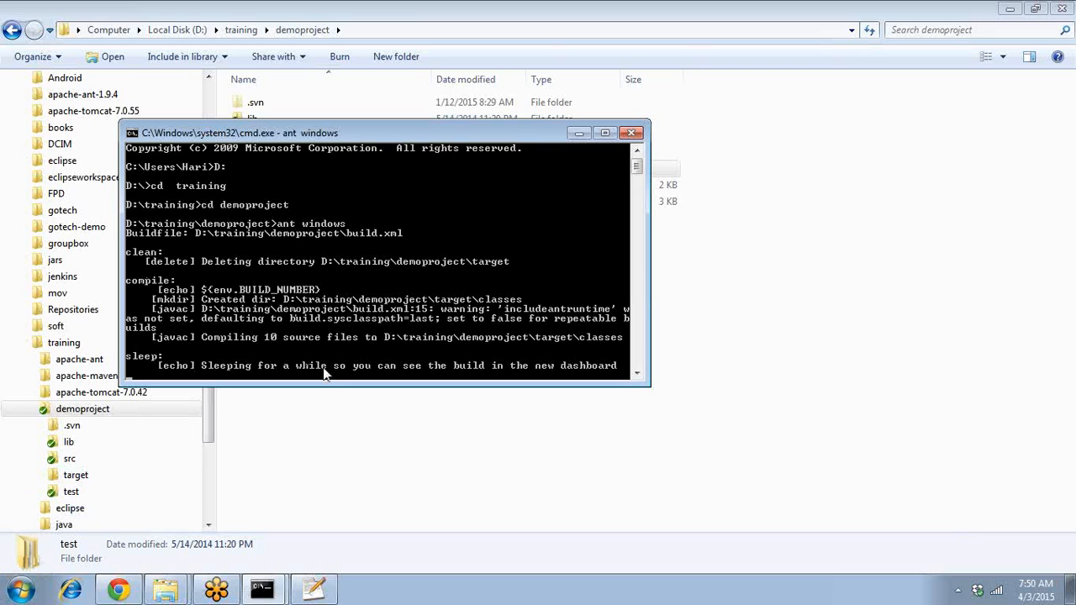
- Inspect build.xml's antcall ${os} on line 5 and the windows target on line 51
{"action": "left_click", "coordinate": [313, 594]}
{"action": "left_click", "coordinate": [362, 382]}
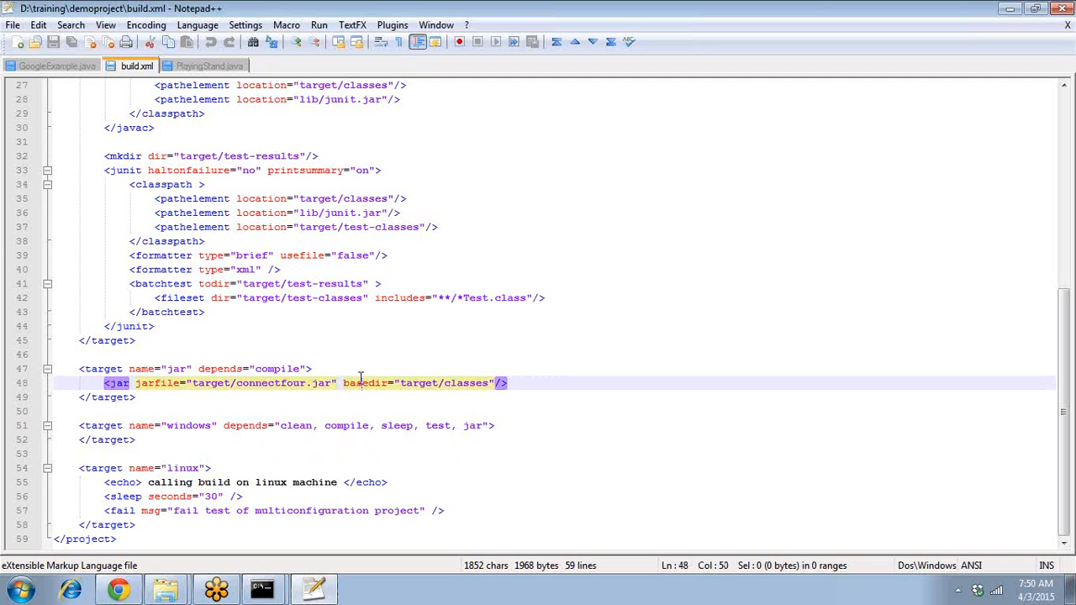
{"action": "key", "text": "ctrl+Home"}
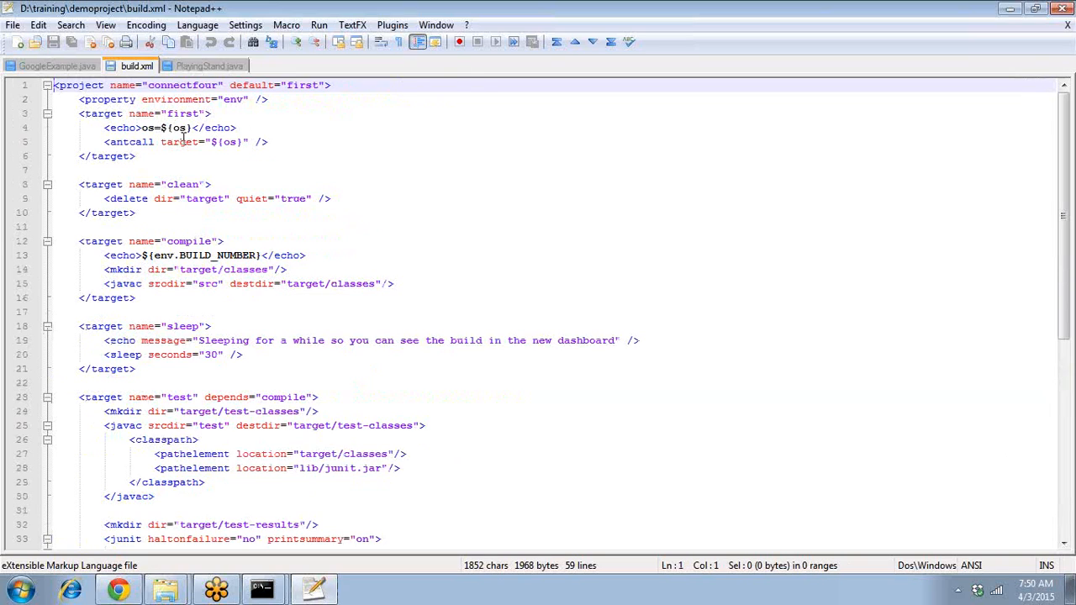
{"action": "double_click", "coordinate": [179, 142]}
{"action": "left_click_drag", "start_coordinate": [211, 143], "coordinate": [239, 141]}
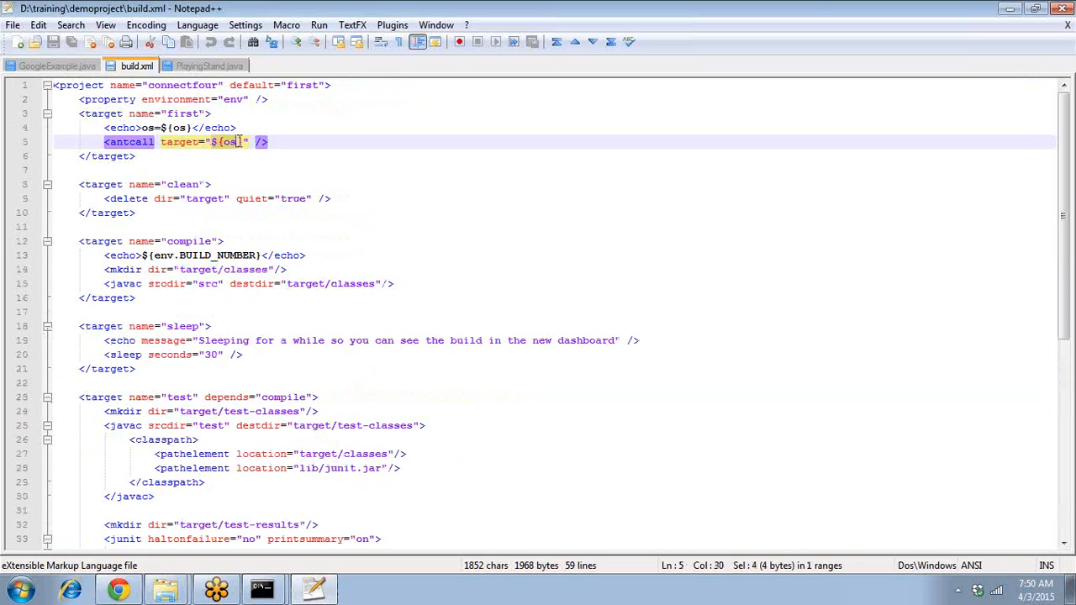
{"action": "key", "text": "ctrl+End"}
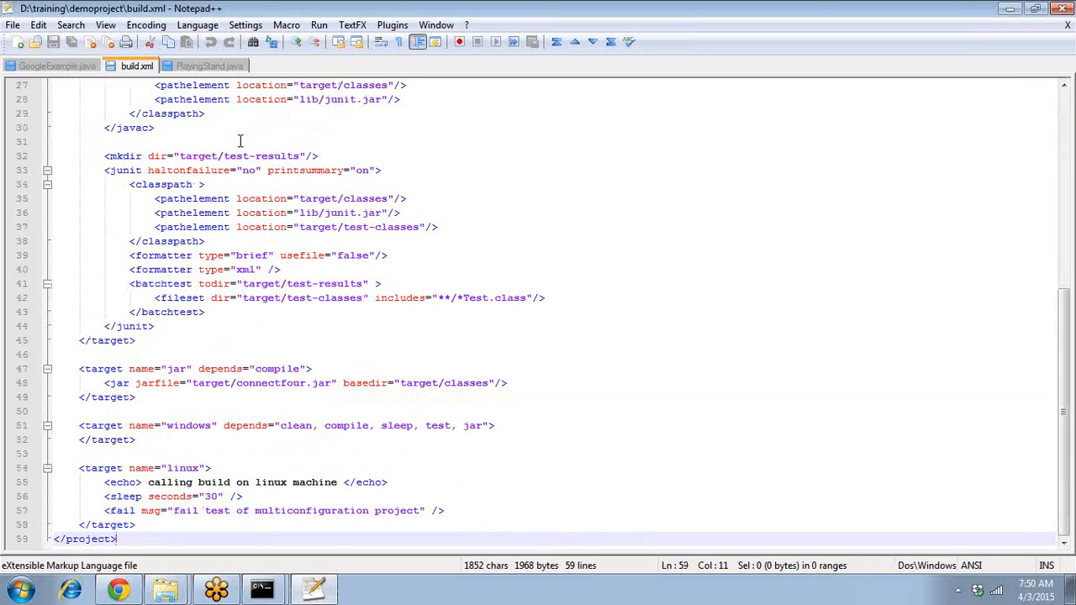
{"action": "double_click", "coordinate": [180, 426]}
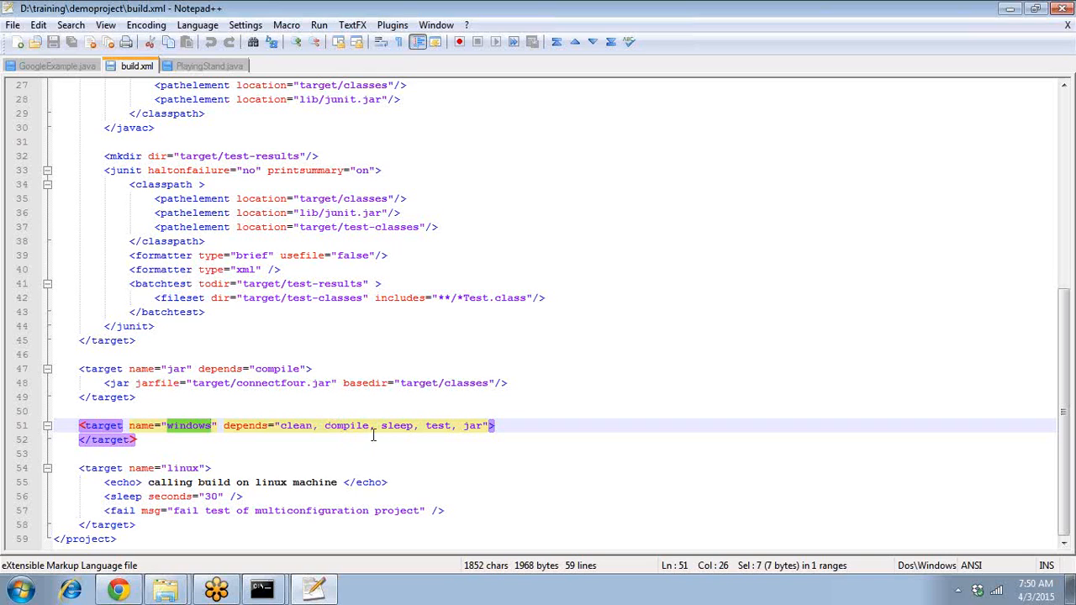
- Scroll through the ant windows console output for test results, then open the Start menu
{"action": "mouse_move", "coordinate": [269, 579]}
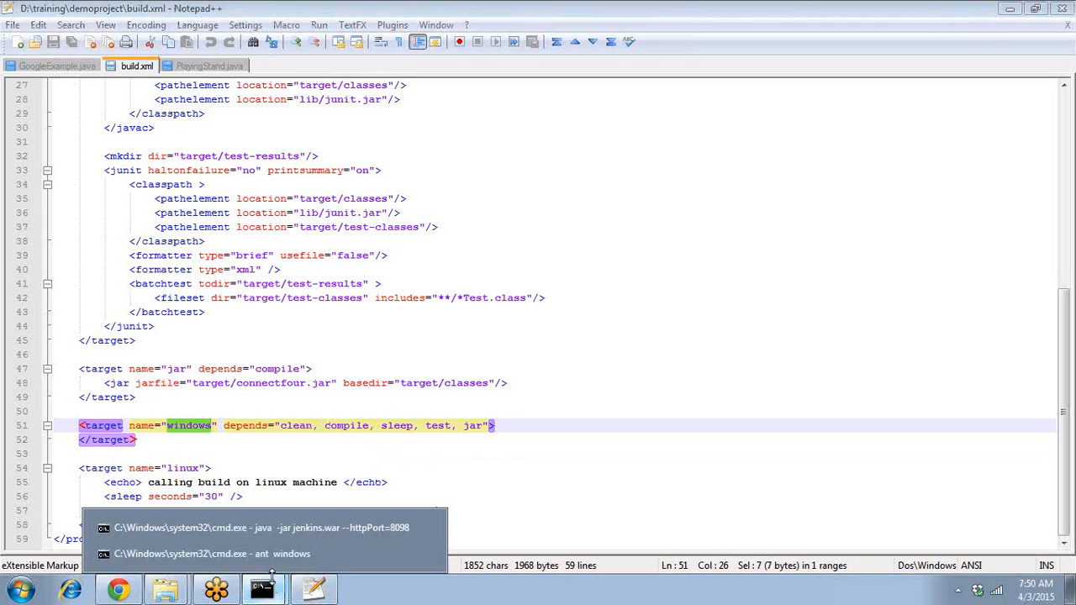
{"action": "left_click", "coordinate": [266, 554]}
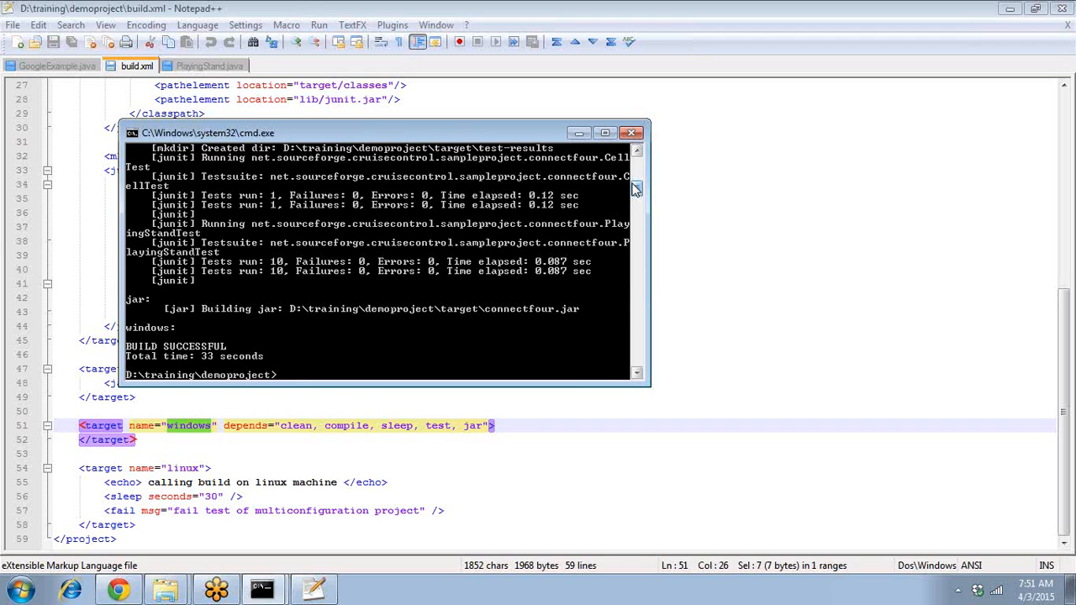
{"action": "mouse_move", "coordinate": [637, 188]}
{"action": "left_mouse_down"}
{"action": "mouse_move", "coordinate": [634, 172]}
{"action": "mouse_move", "coordinate": [639, 214]}
{"action": "mouse_move", "coordinate": [645, 201]}
{"action": "left_mouse_up"}
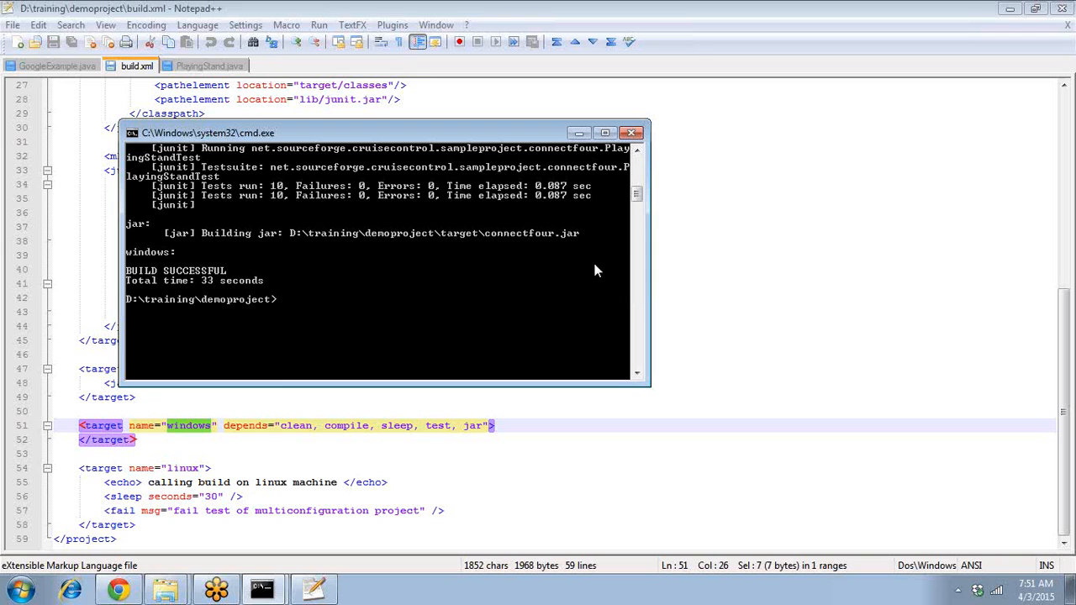
{"action": "left_click_drag", "start_coordinate": [637, 196], "coordinate": [636, 164]}
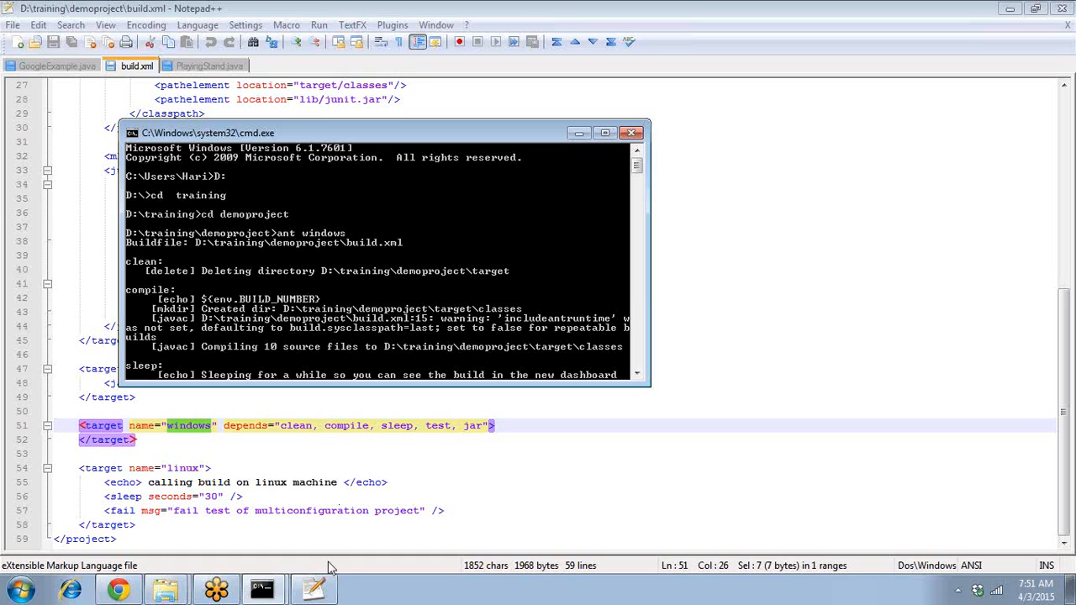
{"action": "left_click", "coordinate": [12, 595]}
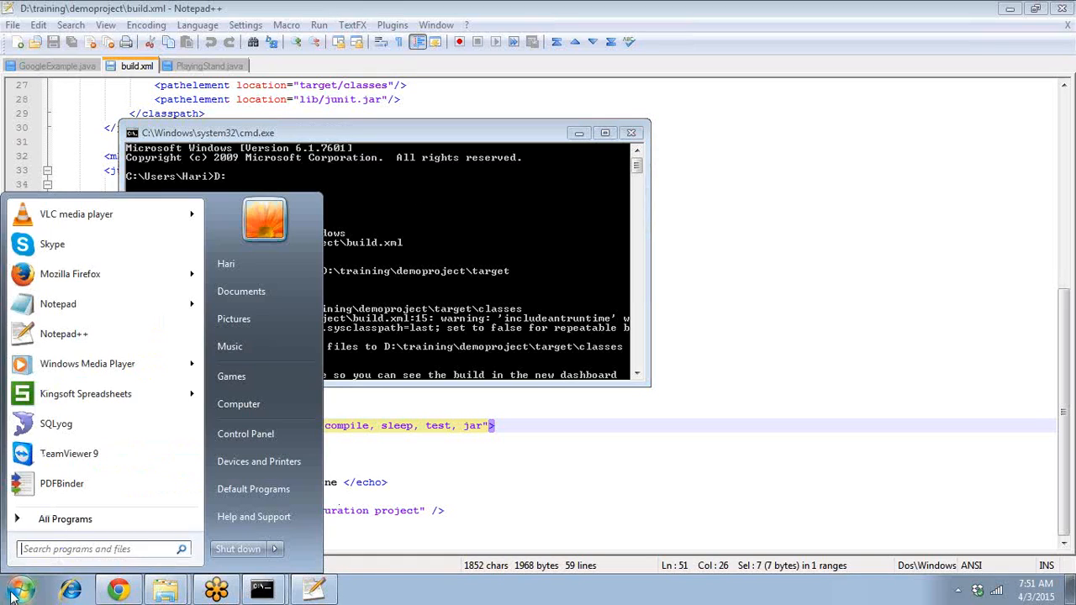
- Launch VisualSVN Server Manager from the Start menu's VisualSVN folder
{"action": "left_click", "coordinate": [69, 522]}
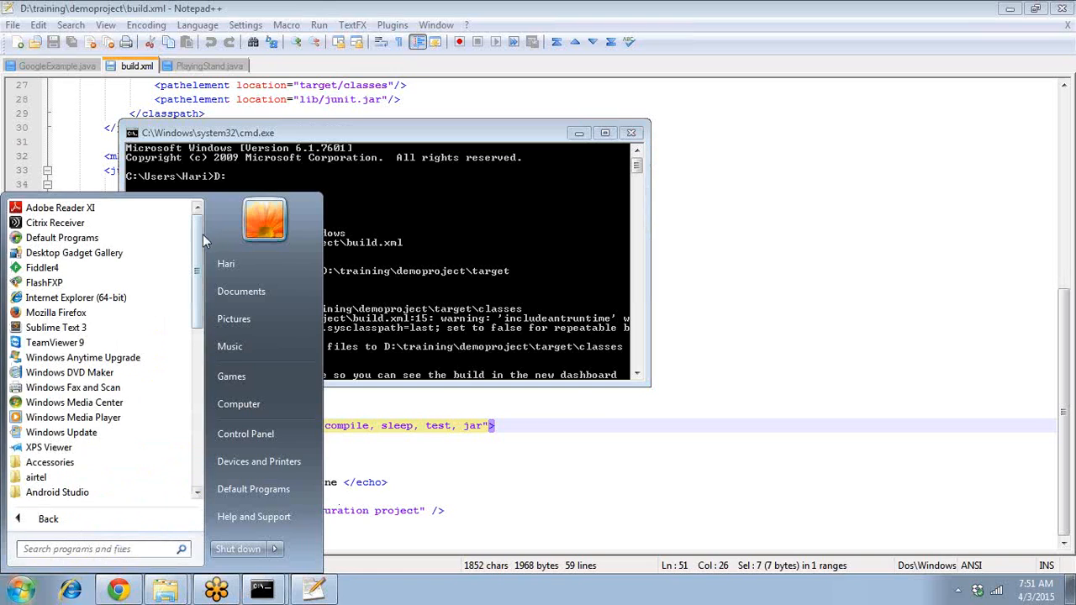
{"action": "left_click_drag", "start_coordinate": [198, 237], "coordinate": [200, 395]}
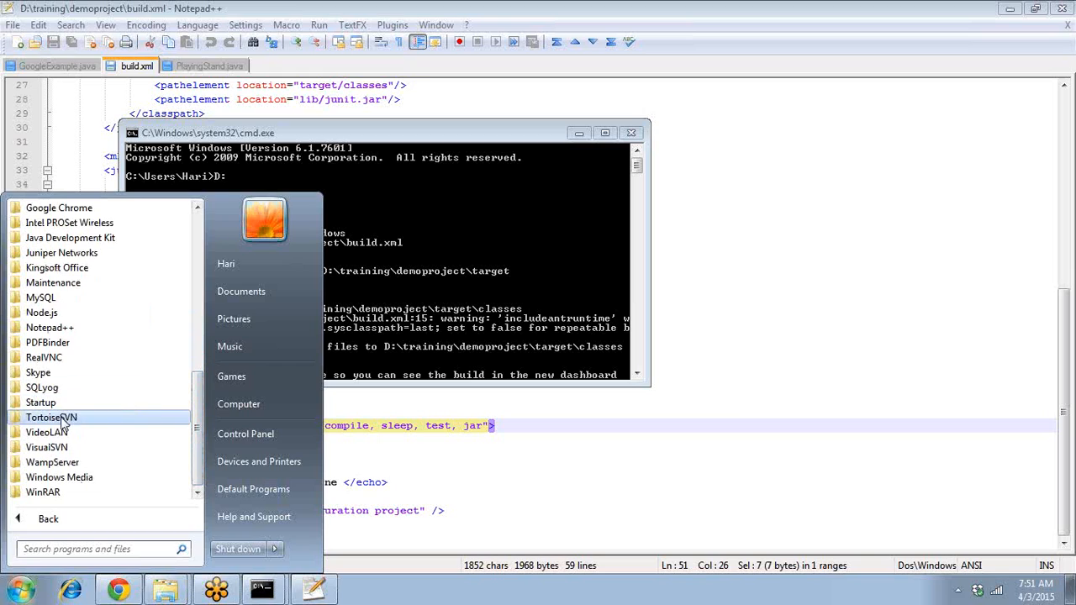
{"action": "left_click", "coordinate": [57, 450]}
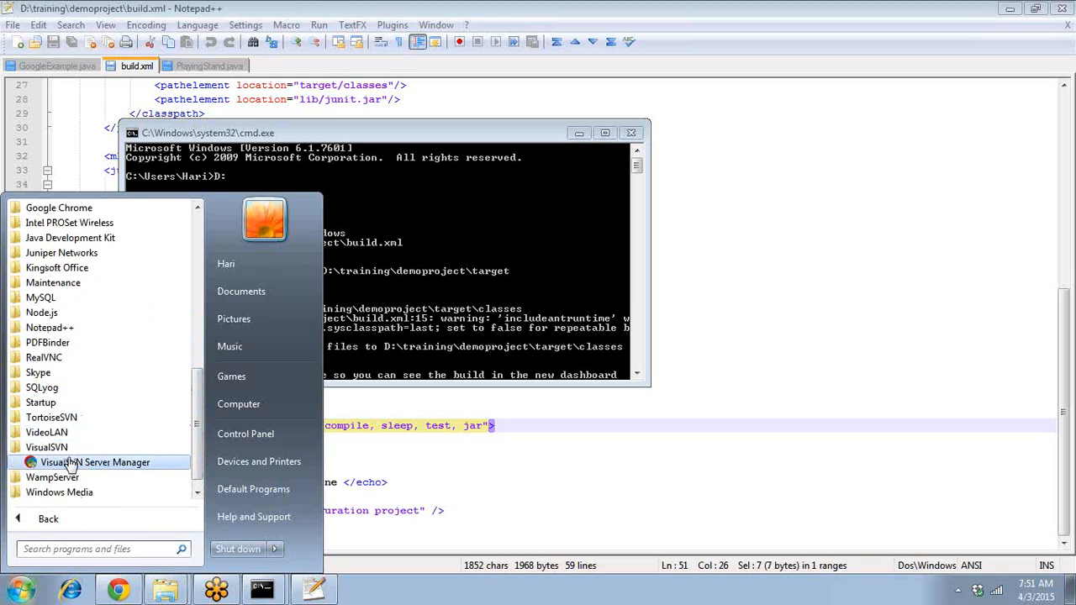
{"action": "left_click", "coordinate": [71, 463]}
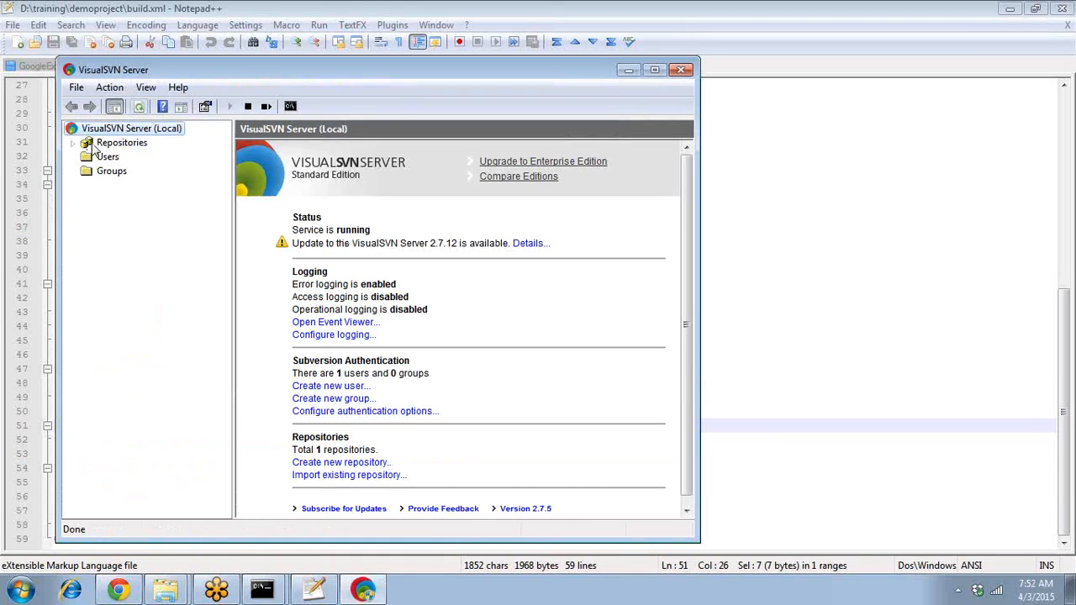
- Browse demoproject's trunk (lib, src, test, build.xml, README.txt), then return to the Jenkins dashboard
{"action": "left_click", "coordinate": [73, 144]}
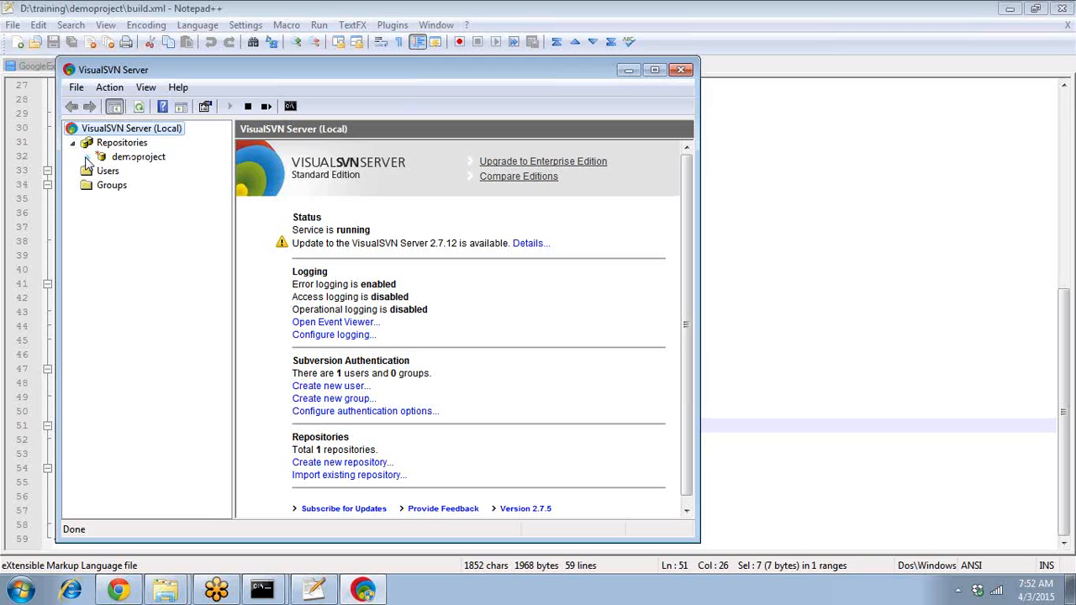
{"action": "left_click", "coordinate": [88, 158]}
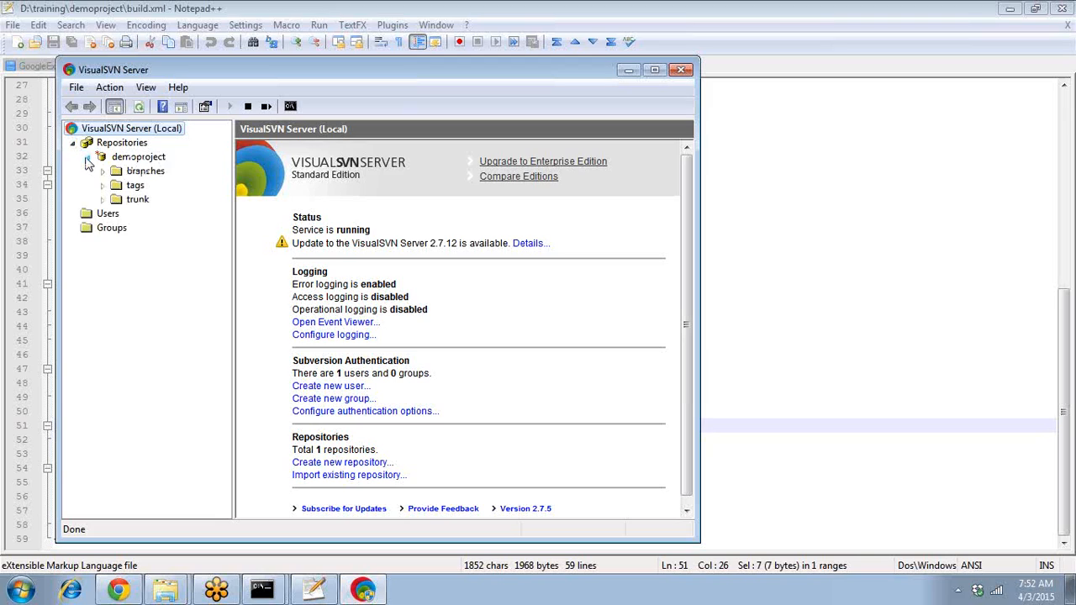
{"action": "left_click", "coordinate": [102, 199]}
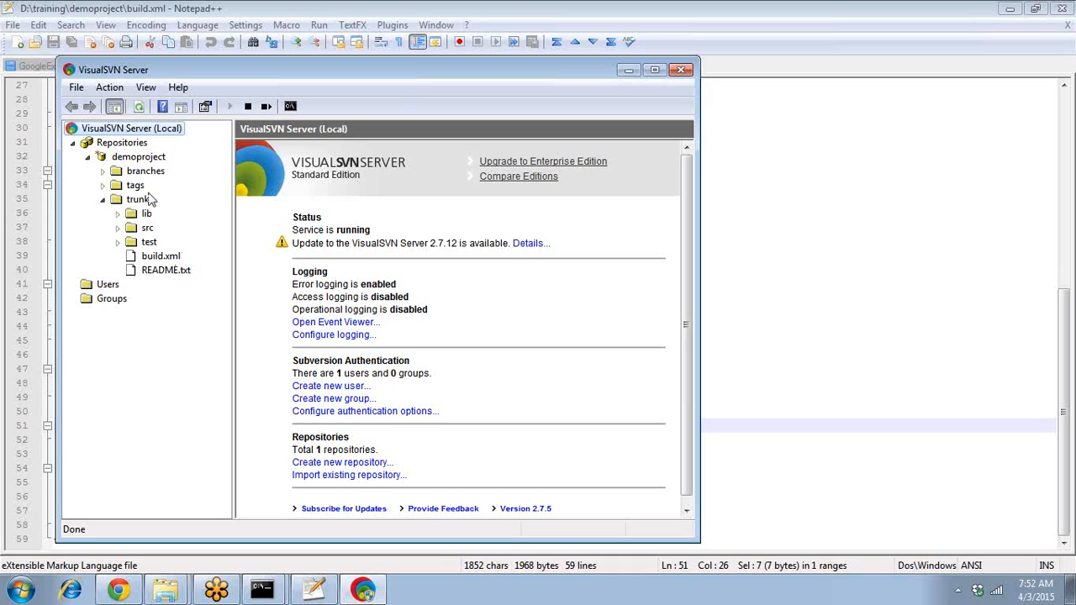
{"action": "left_click", "coordinate": [138, 201]}
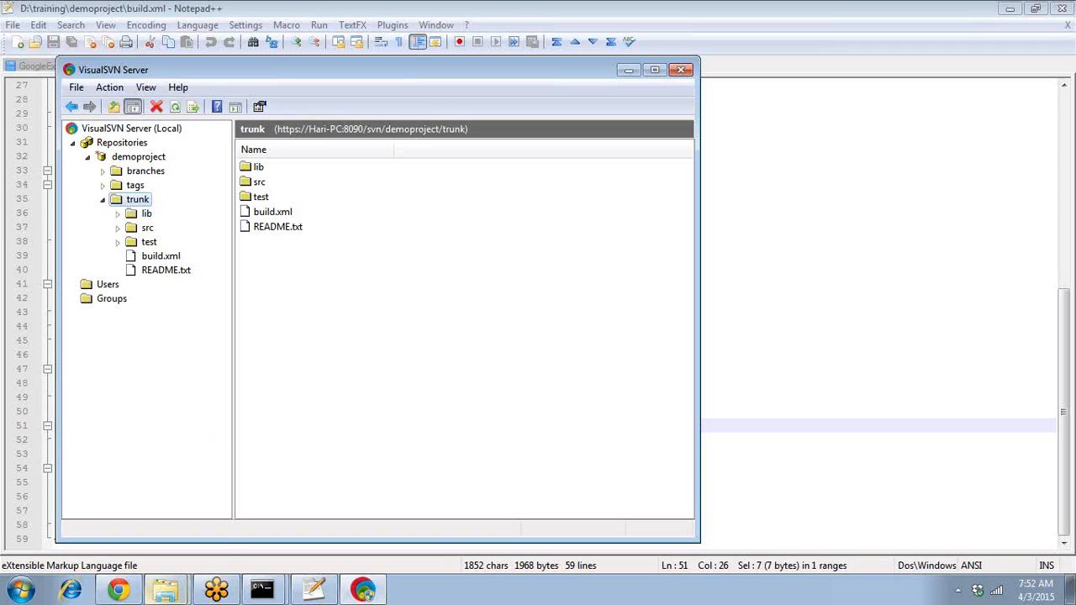
{"action": "mouse_move", "coordinate": [155, 593]}
{"action": "left_click", "coordinate": [130, 593]}
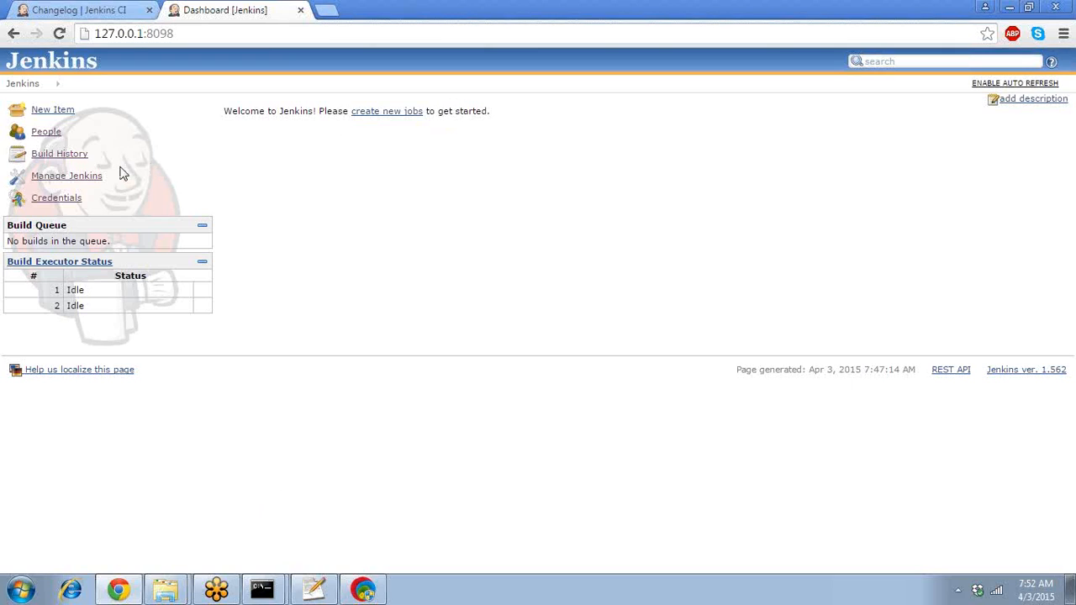
- Create a free-style software project job named 'demoproject' through New Item
{"action": "left_click", "coordinate": [71, 118]}
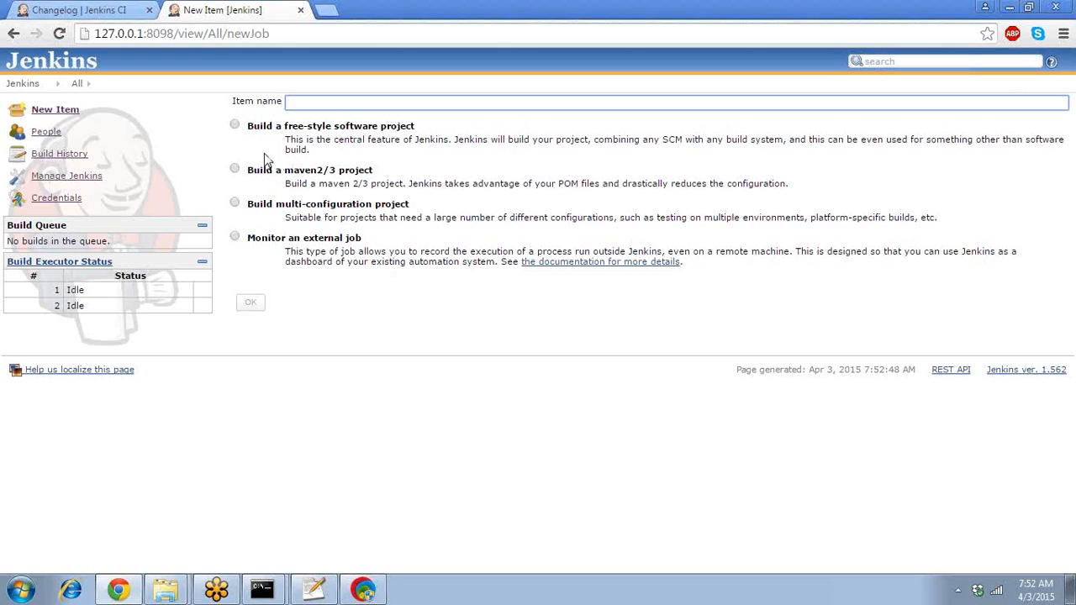
{"action": "left_click", "coordinate": [236, 125]}
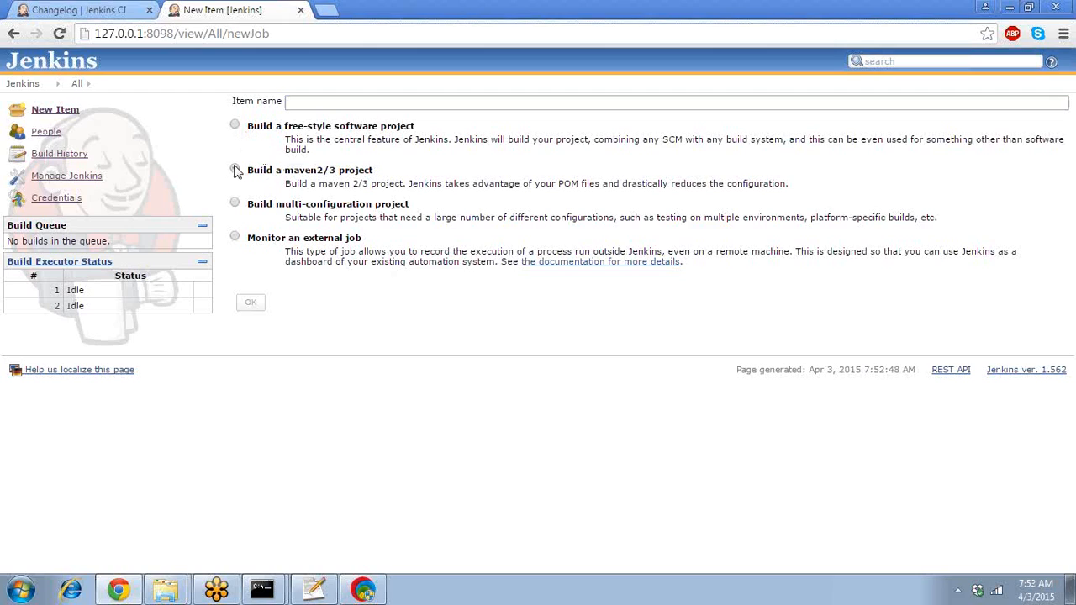
{"action": "left_click", "coordinate": [236, 171]}
{"action": "left_click", "coordinate": [313, 104]}
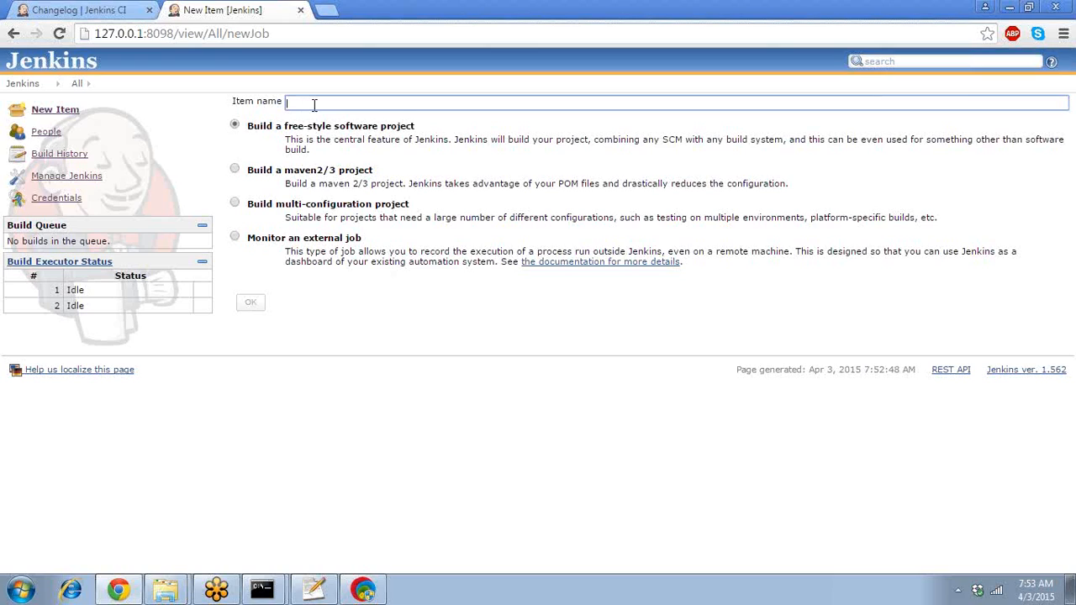
{"action": "type", "text": "samp"}
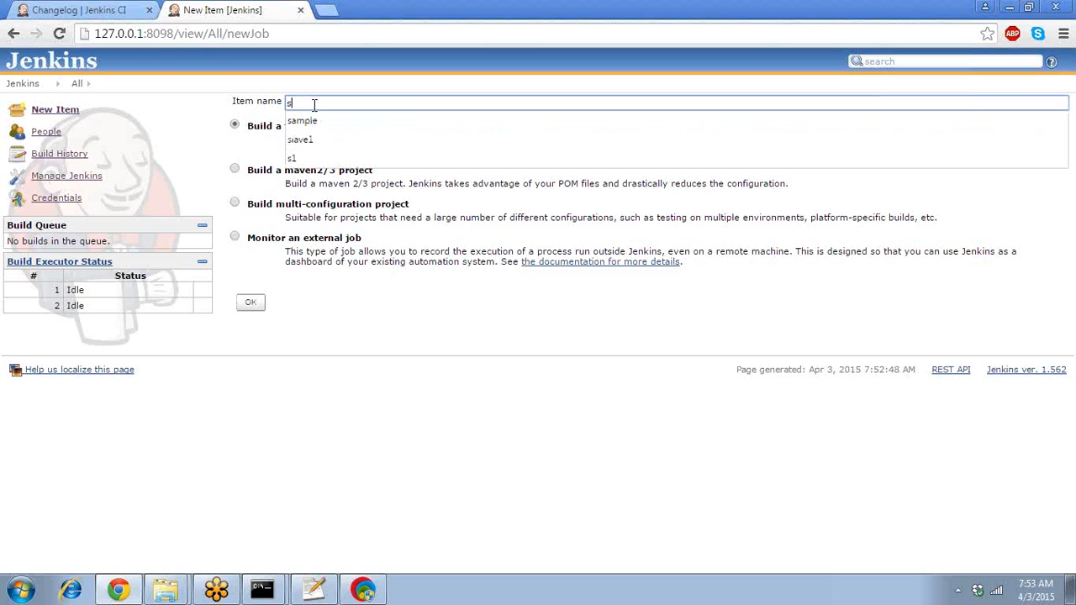
{"action": "key", "text": "BackSpace"}
{"action": "type", "text": "pl"}
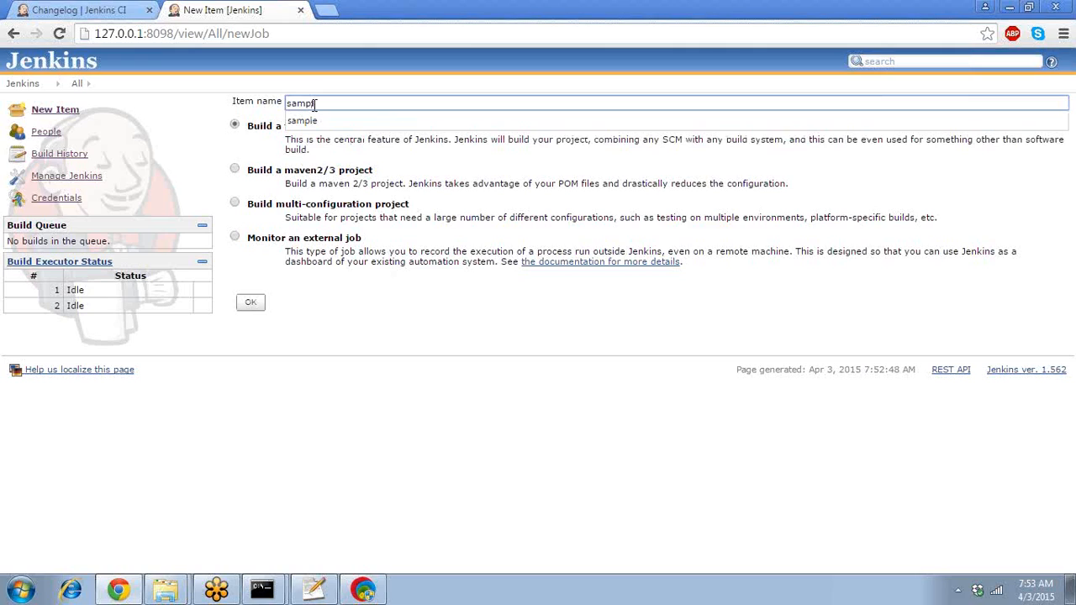
{"action": "key", "text": "BackSpace"}
{"action": "key", "text": "BackSpace"}
{"action": "key", "text": "BackSpace"}
{"action": "key", "text": "BackSpace"}
{"action": "key", "text": "BackSpace"}
{"action": "type", "text": "de"}
{"action": "key", "text": "Down"}
{"action": "left_click", "coordinate": [331, 120]}
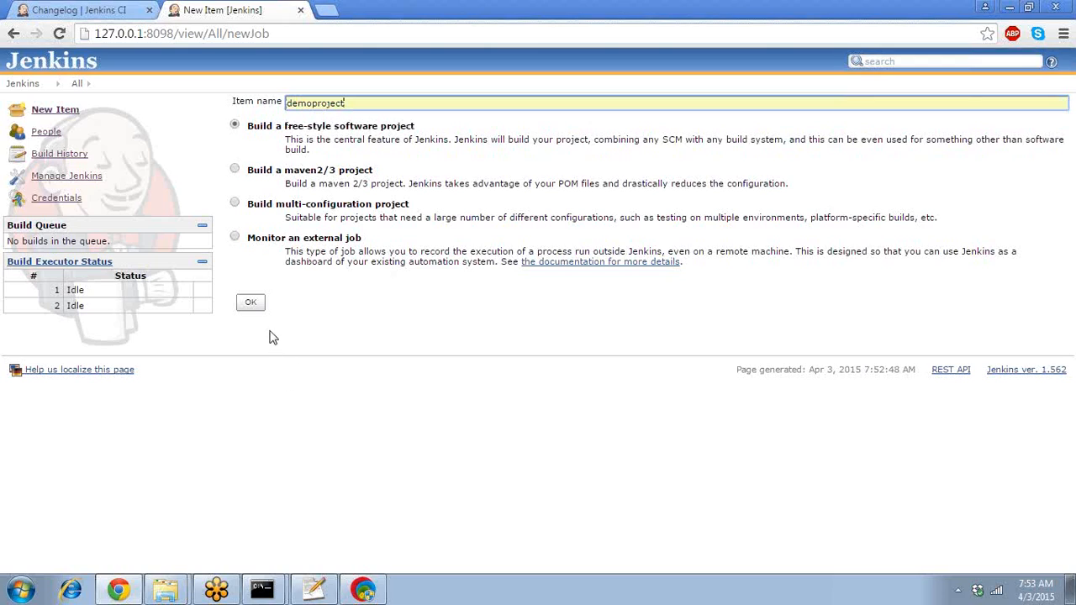
{"action": "left_click", "coordinate": [250, 304]}
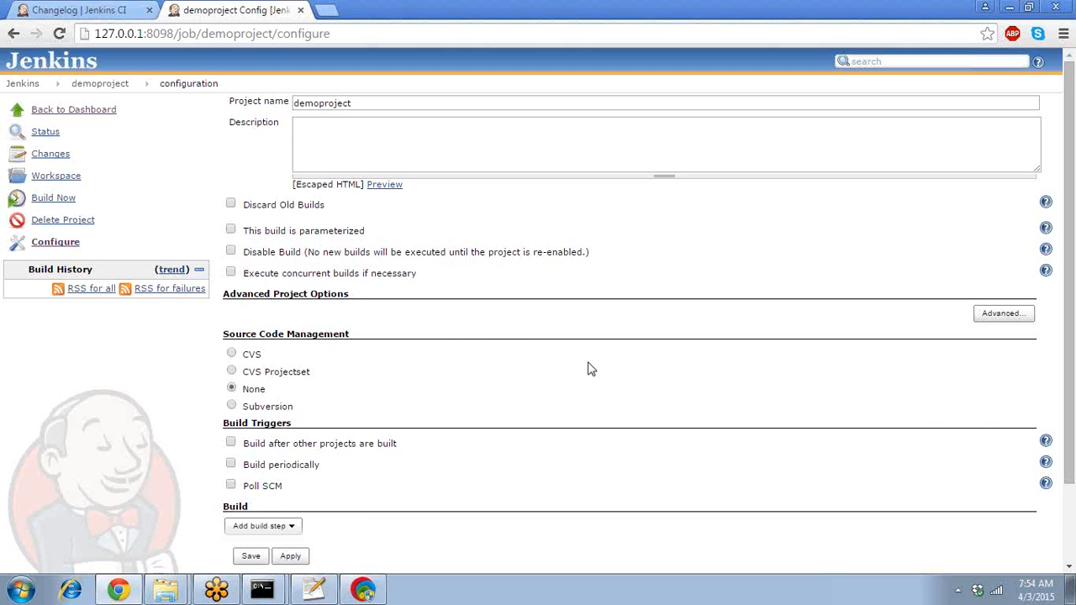
- Scroll the demoproject configuration down to Source Code Management (CVS, CVS Projectset, None, Subversion)
{"action": "left_click_drag", "start_coordinate": [1074, 431], "coordinate": [1074, 513]}
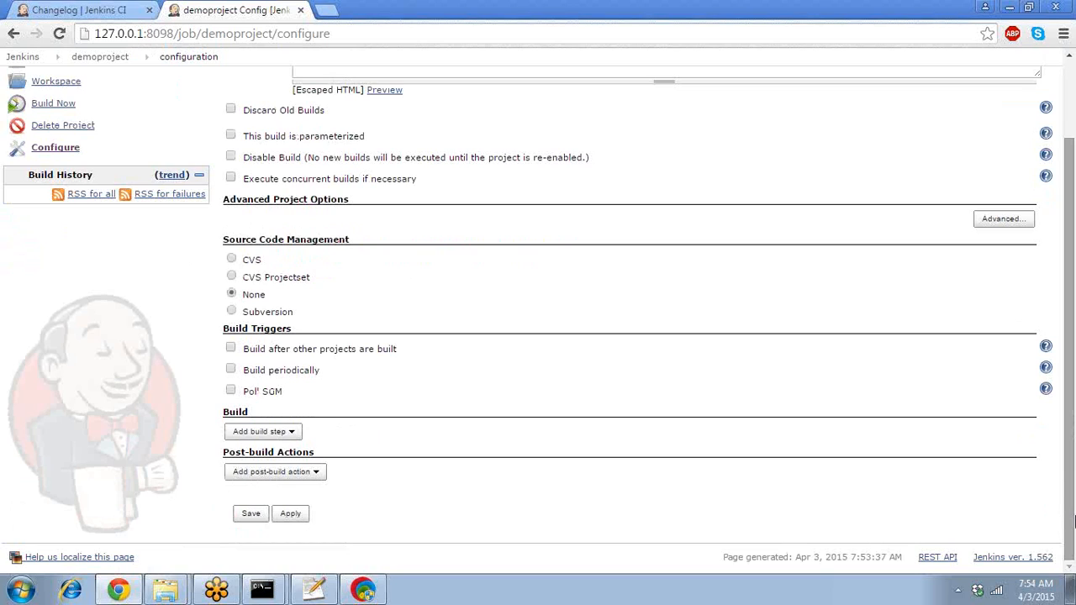
{"action": "left_click_drag", "start_coordinate": [1074, 521], "coordinate": [1074, 488]}
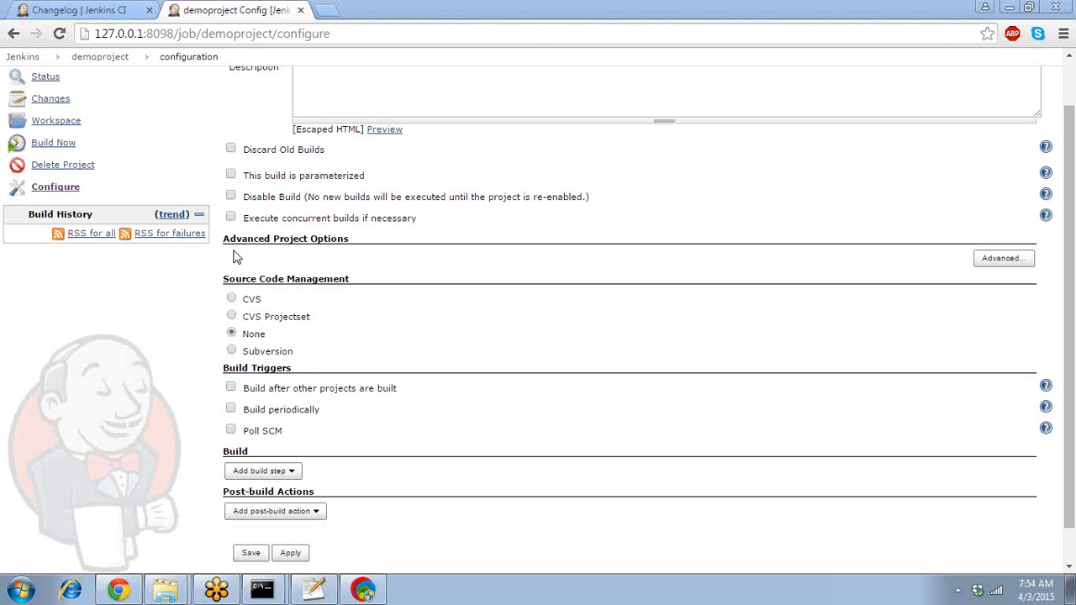
- Choose Subversion for source code management and focus the empty Repository URL field
{"action": "left_click", "coordinate": [232, 351]}
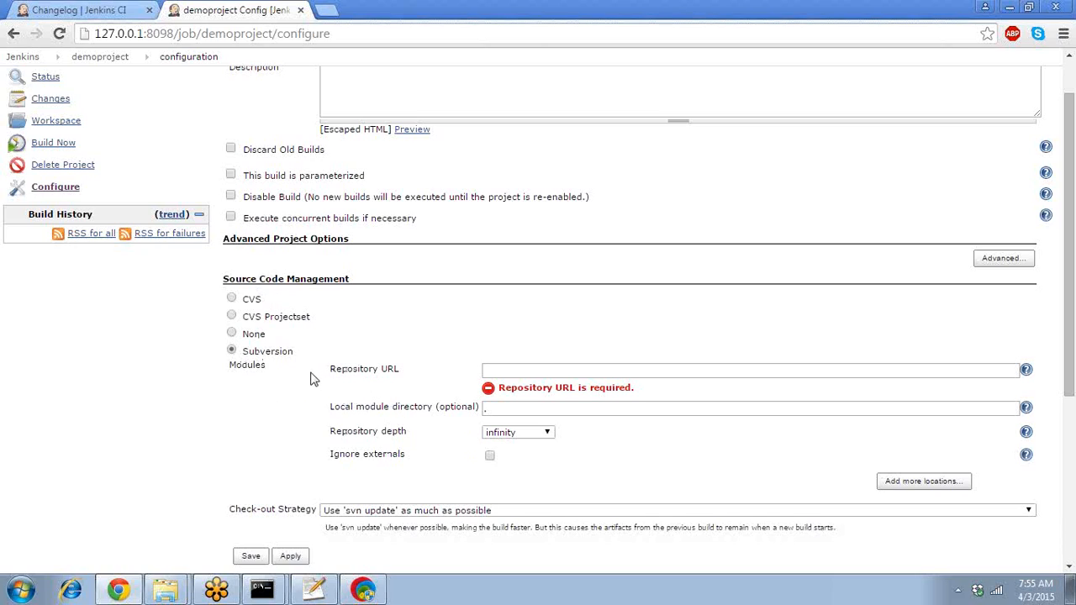
{"action": "left_click", "coordinate": [548, 372]}
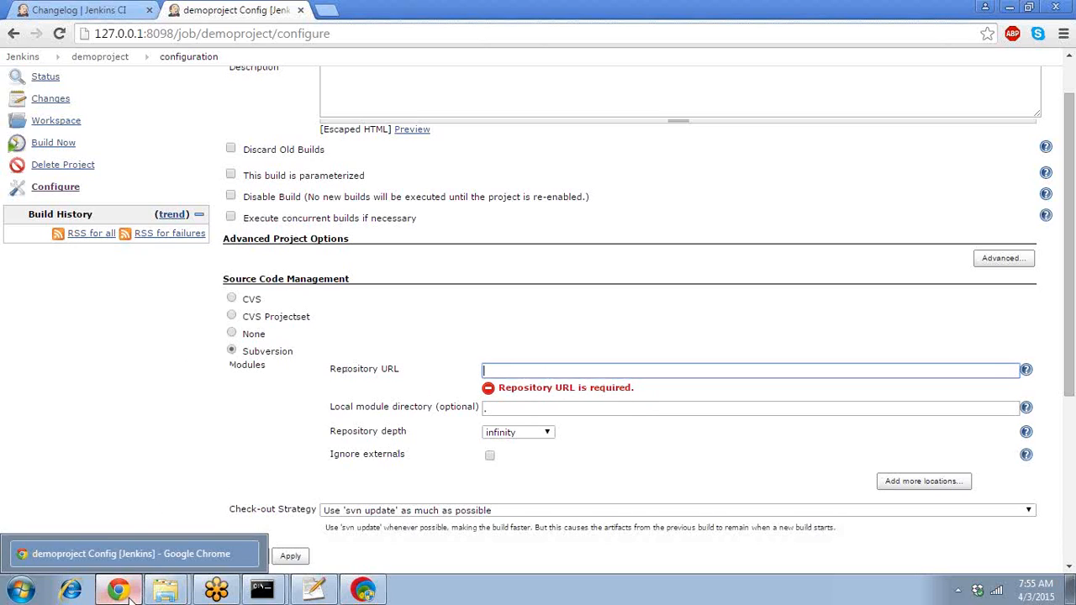
- Copy the demoproject trunk's URL to the clipboard in VisualSVN Server
{"action": "left_click", "coordinate": [377, 580]}
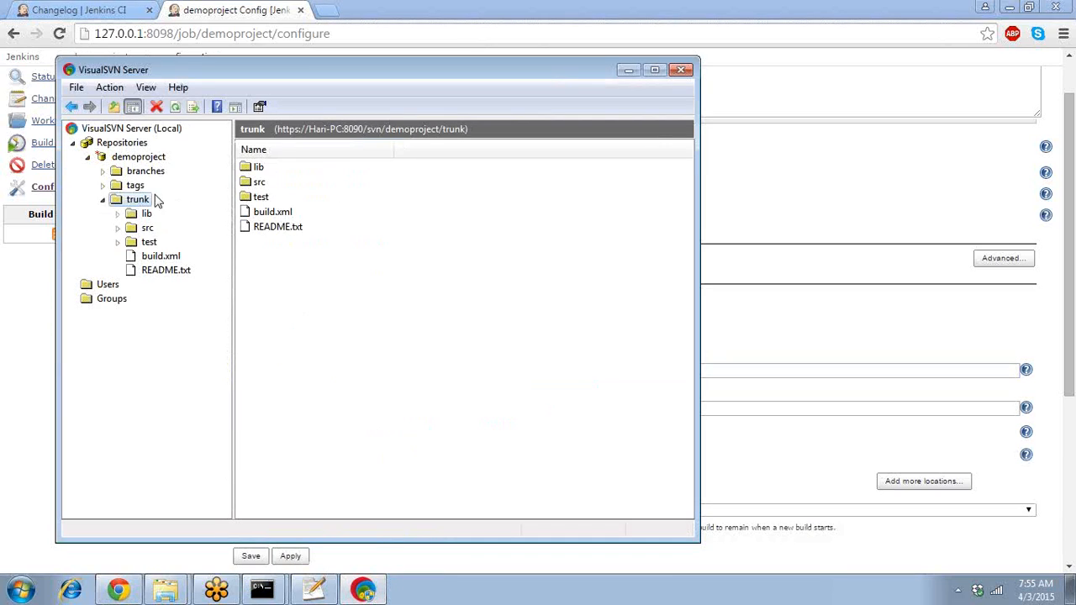
{"action": "right_click", "coordinate": [140, 202]}
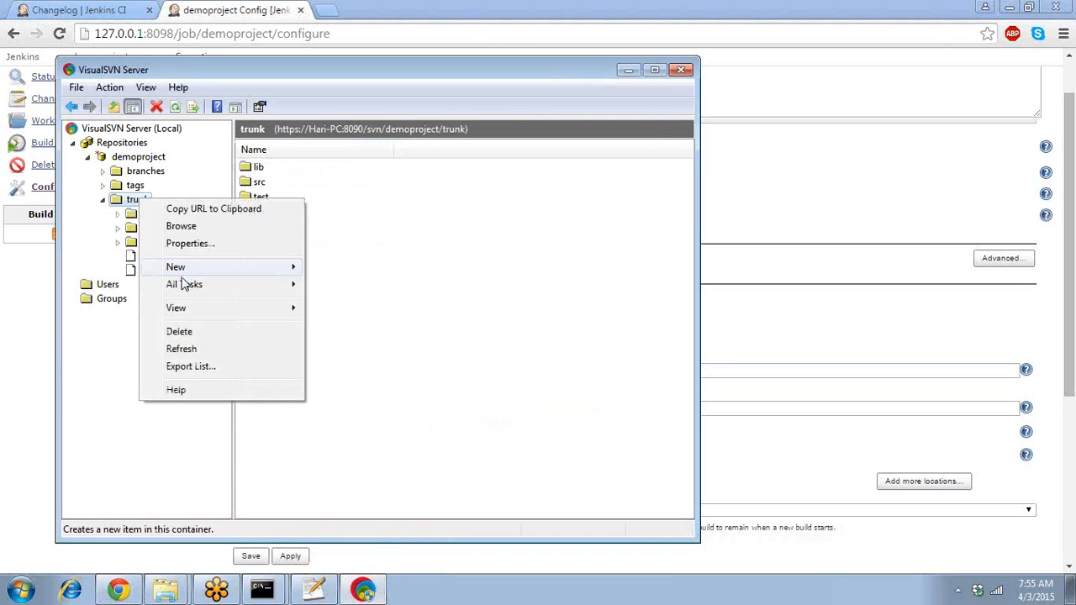
{"action": "left_click", "coordinate": [211, 210]}
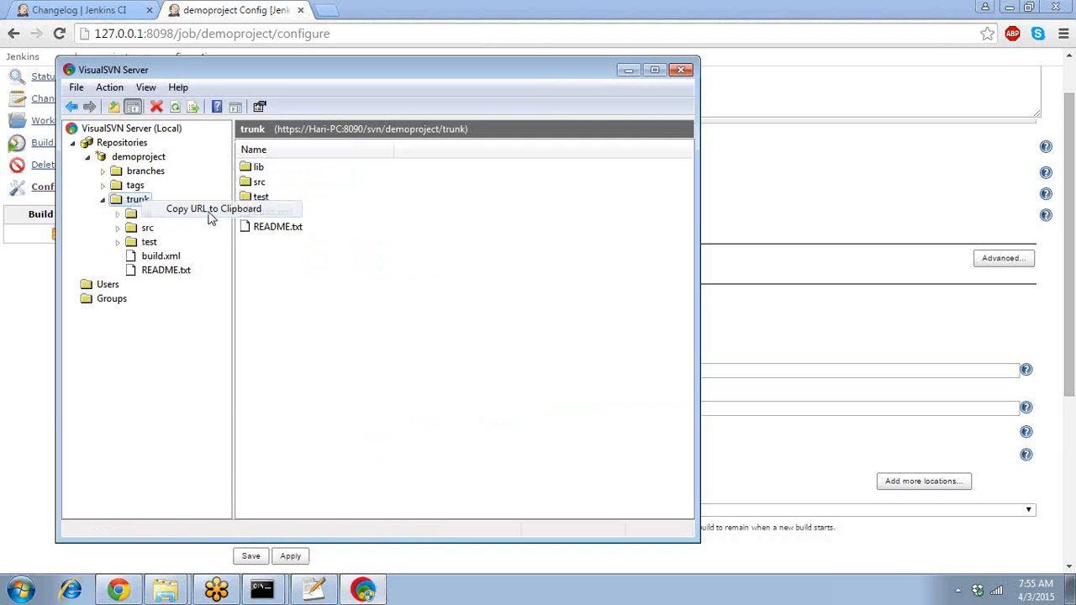
{"action": "left_click", "coordinate": [728, 179]}
{"action": "left_click", "coordinate": [575, 372]}
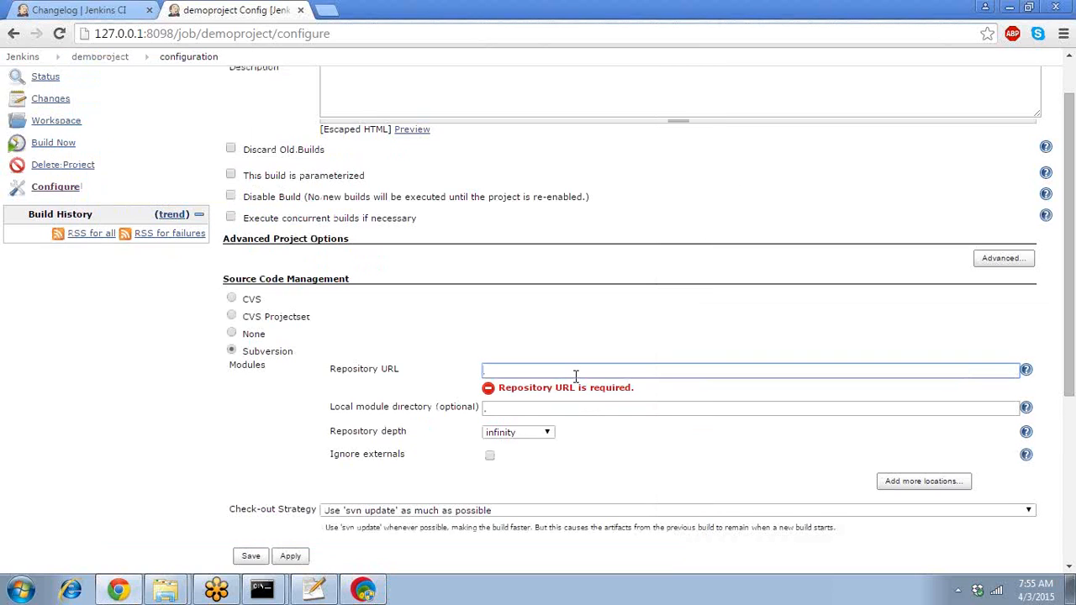
{"action": "type", "text": "https://Han-PC:8090/svn/demoproject/trunk"}
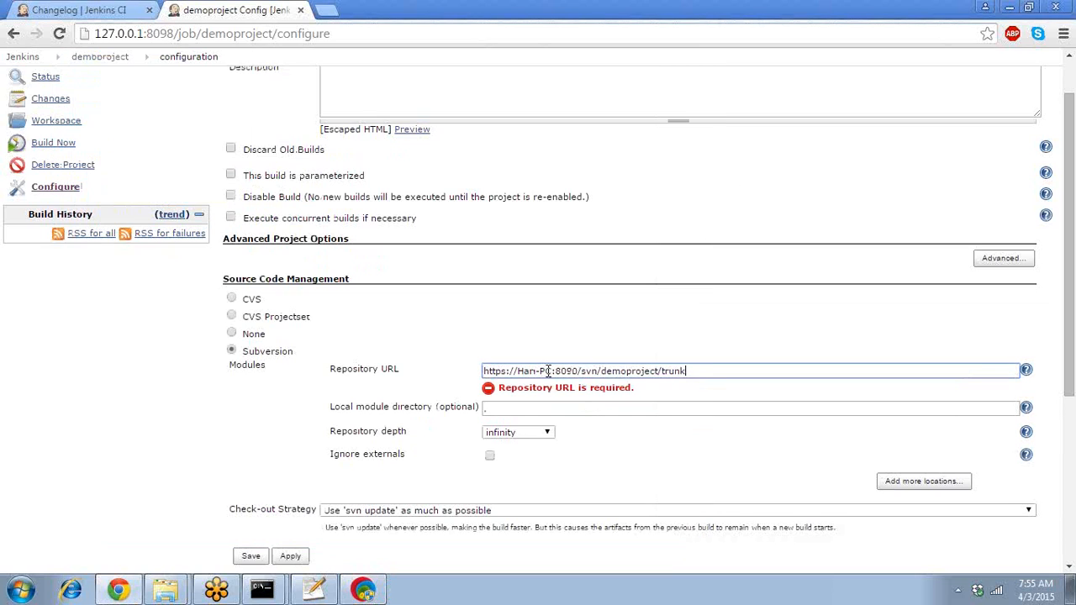
{"action": "left_click_drag", "start_coordinate": [551, 371], "coordinate": [527, 370]}
{"action": "left_click_drag", "start_coordinate": [522, 371], "coordinate": [517, 370]}
{"action": "type", "text": "12"}
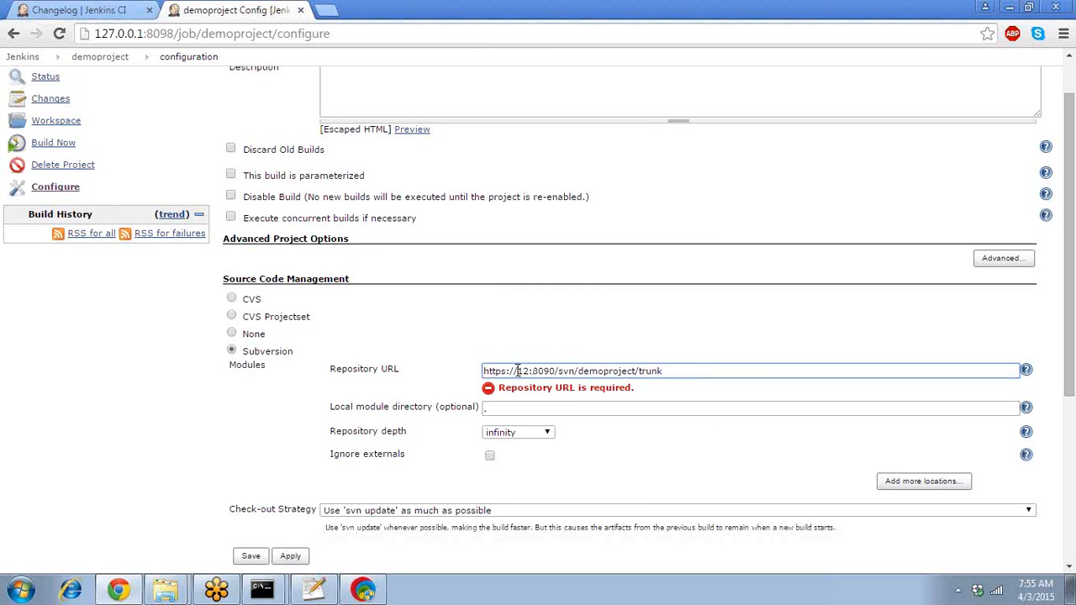
{"action": "type", "text": "7.0.0."}
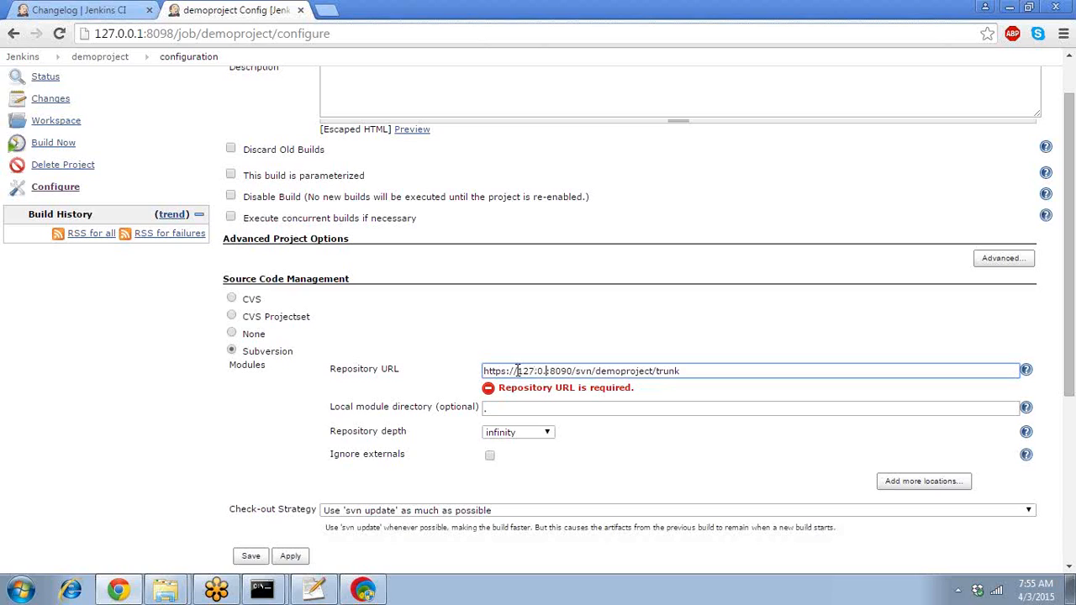
{"action": "type", "text": ".1"}
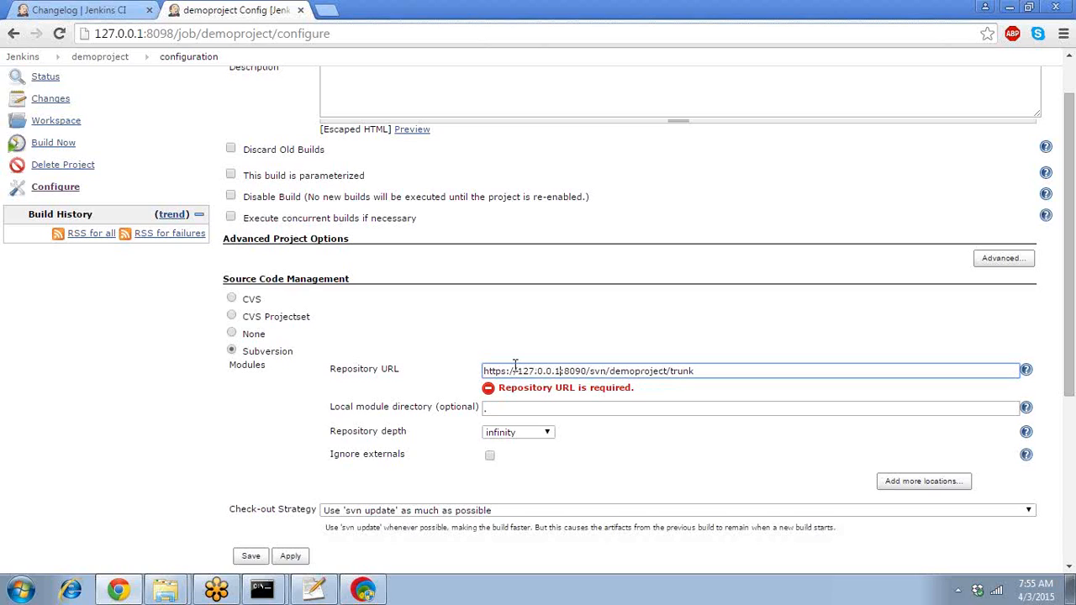
{"action": "left_click", "coordinate": [603, 350]}
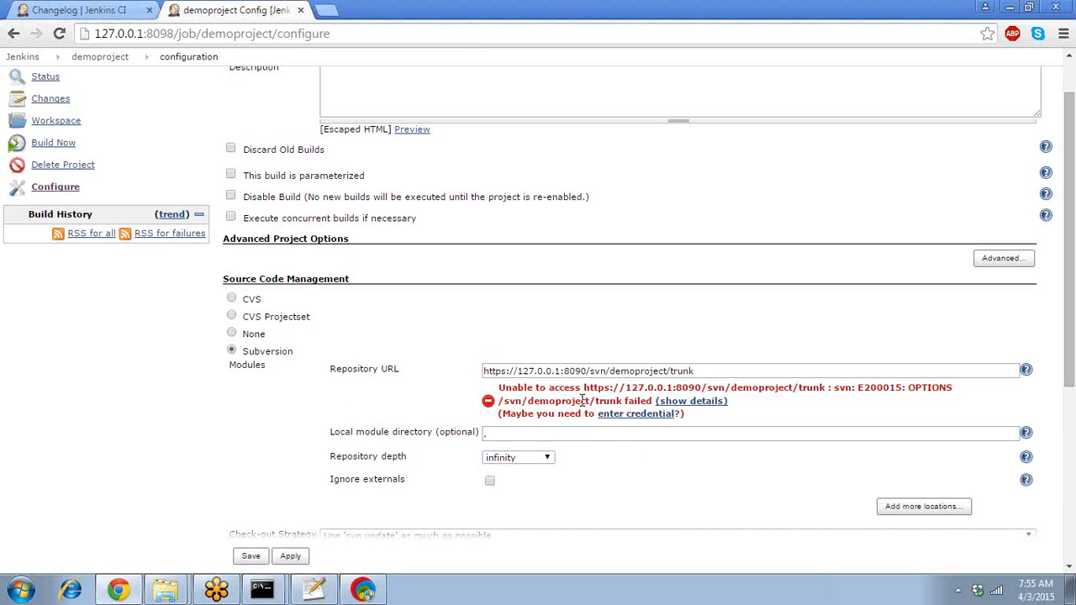
{"action": "left_click", "coordinate": [669, 371]}
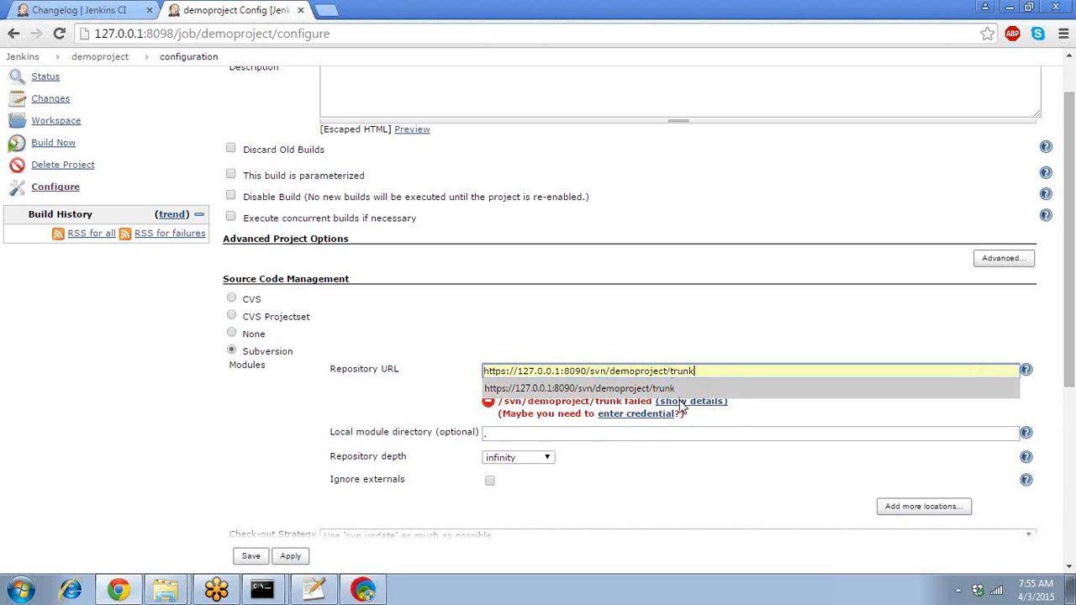
{"action": "left_click", "coordinate": [649, 419]}
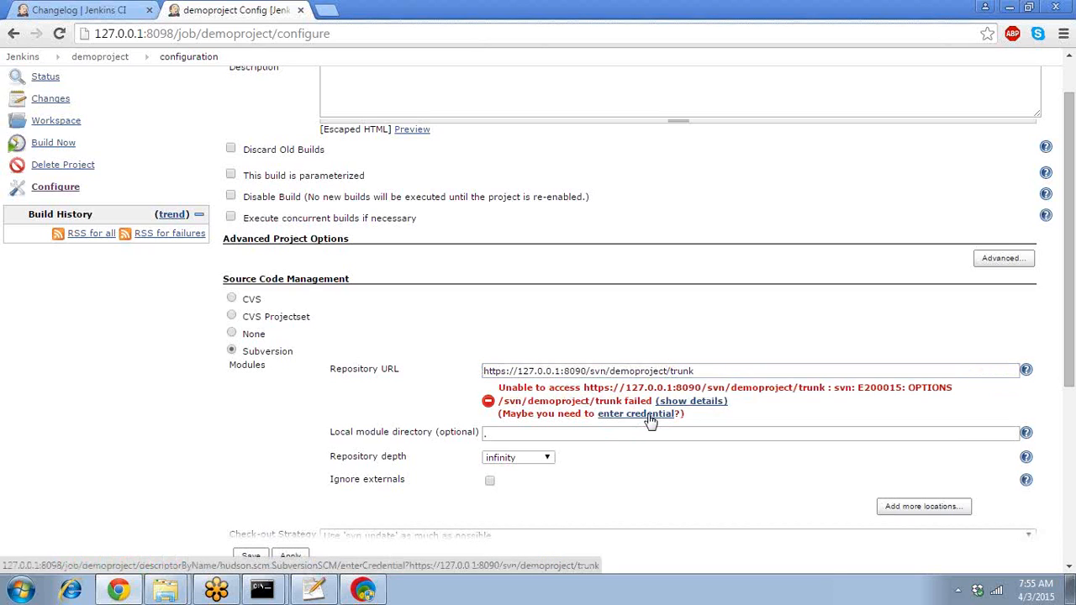
- Enter username/password credentials for the trunk repository and confirm the successful Subversion authentication
{"action": "left_click", "coordinate": [650, 418]}
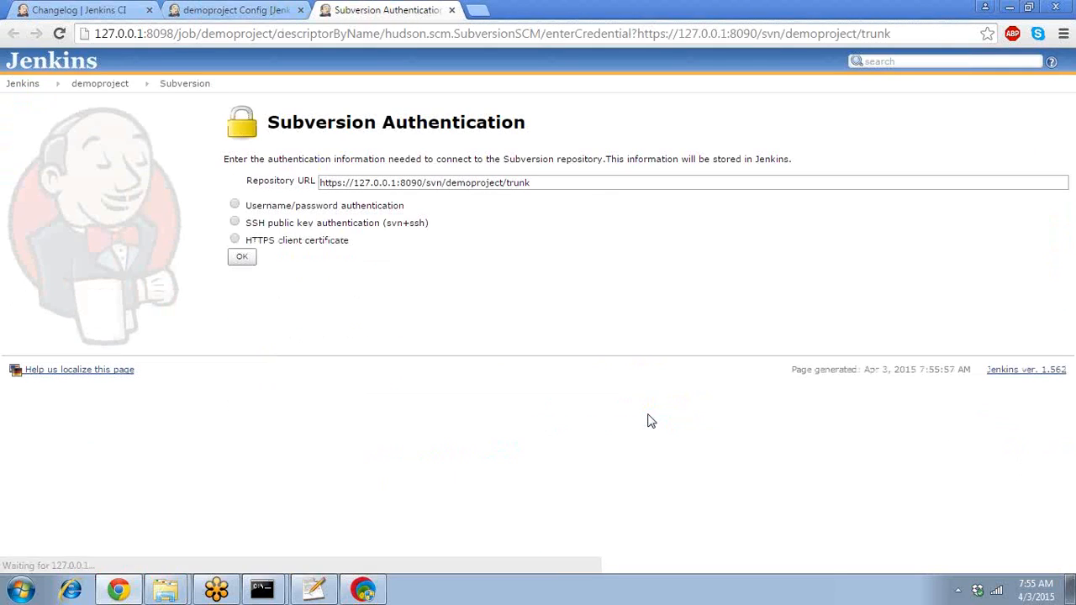
{"action": "left_click", "coordinate": [235, 204]}
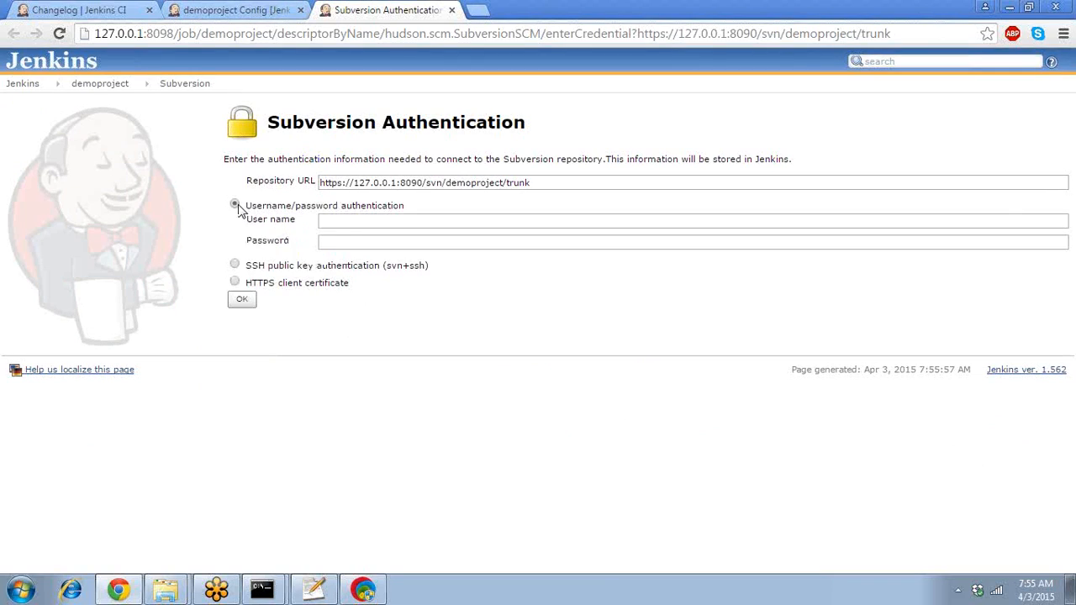
{"action": "left_click", "coordinate": [343, 219]}
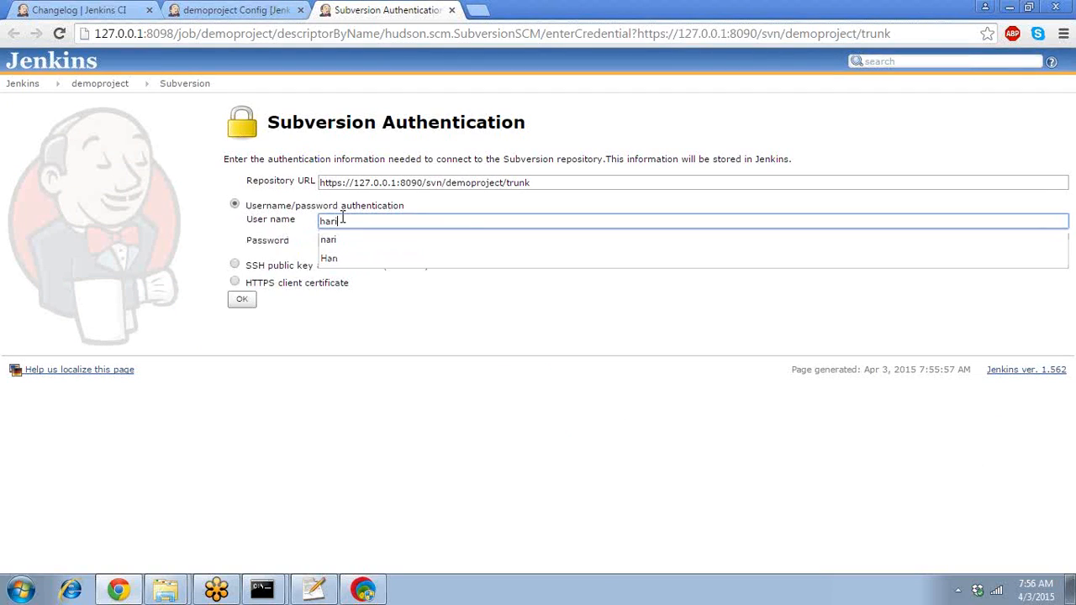
{"action": "key", "text": "Tab"}
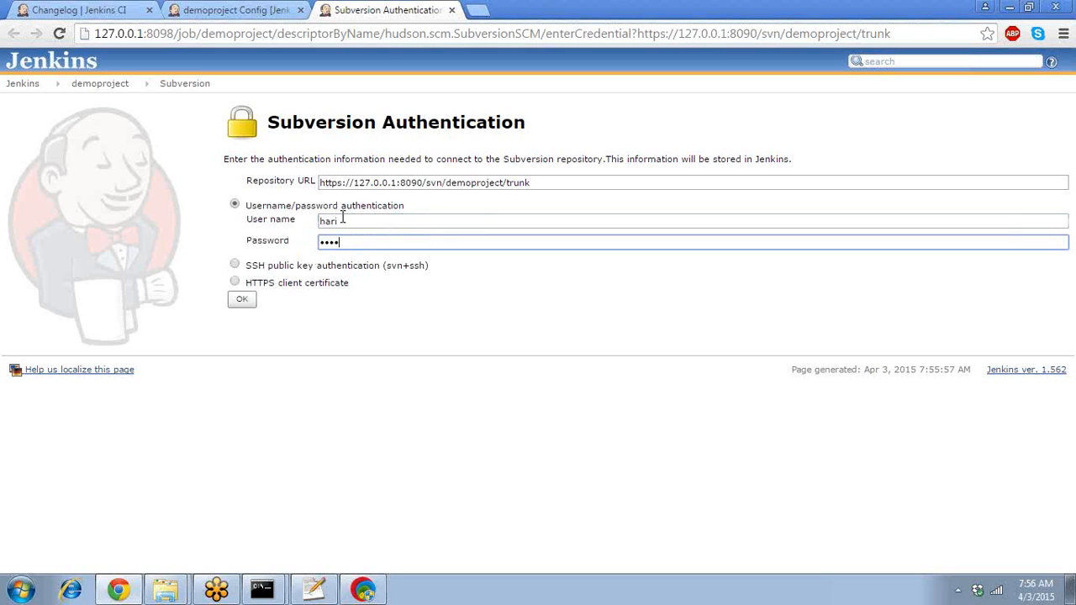
{"action": "left_click", "coordinate": [241, 300]}
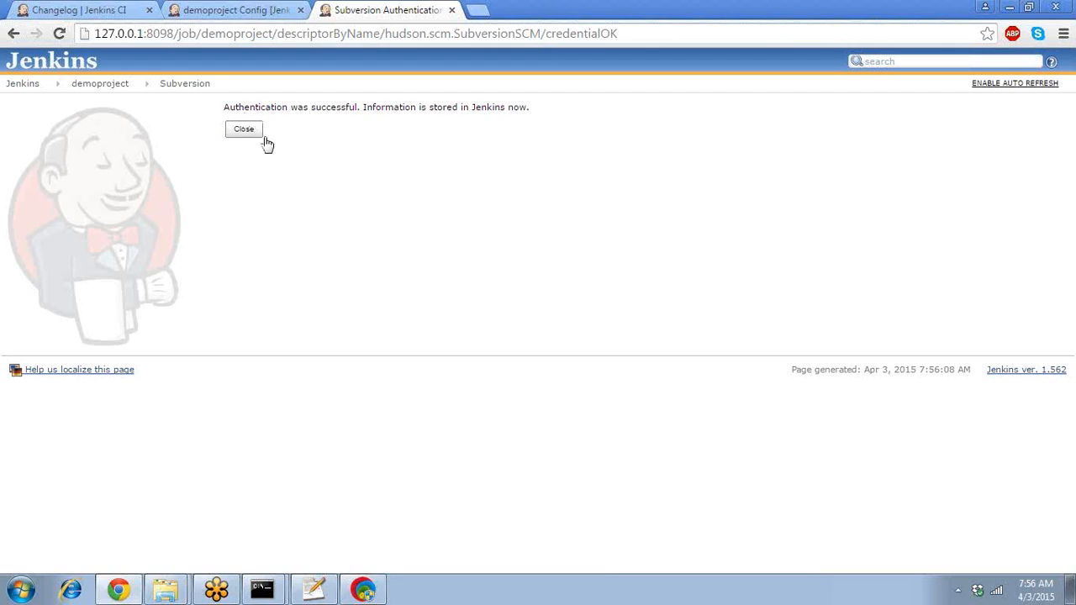
{"action": "left_click", "coordinate": [244, 131]}
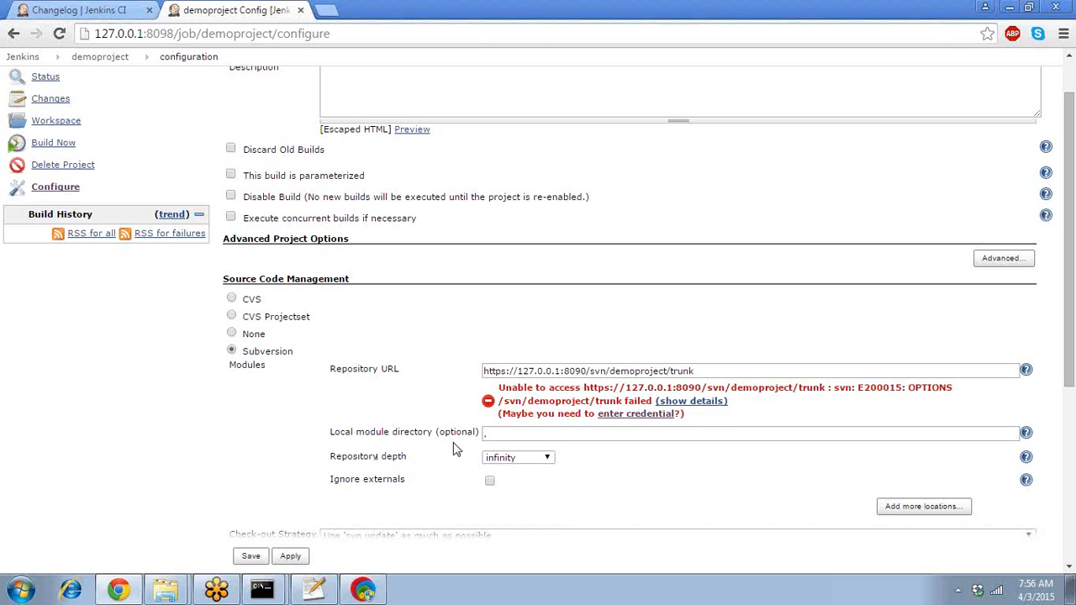
{"action": "left_click", "coordinate": [508, 434]}
{"action": "key", "text": "BackSpace"}
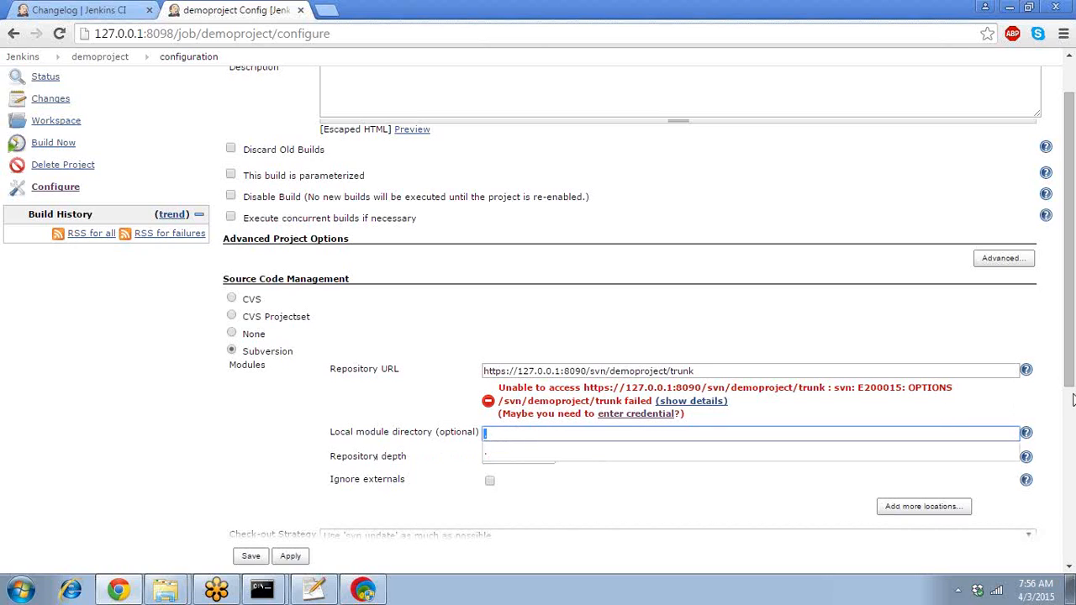
{"action": "left_click", "coordinate": [1026, 433]}
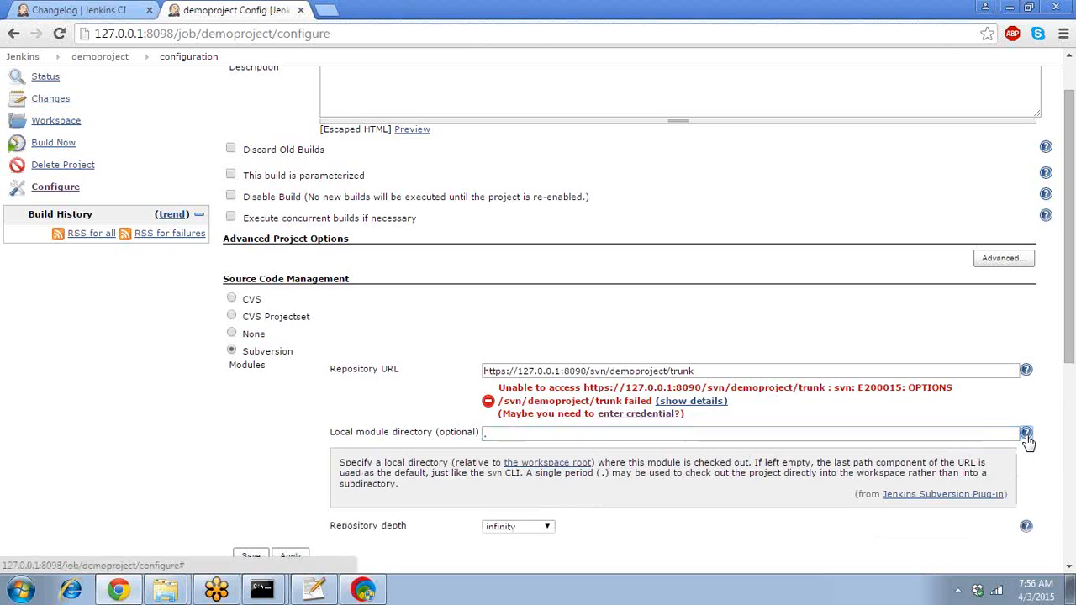
{"action": "left_click", "coordinate": [1025, 433]}
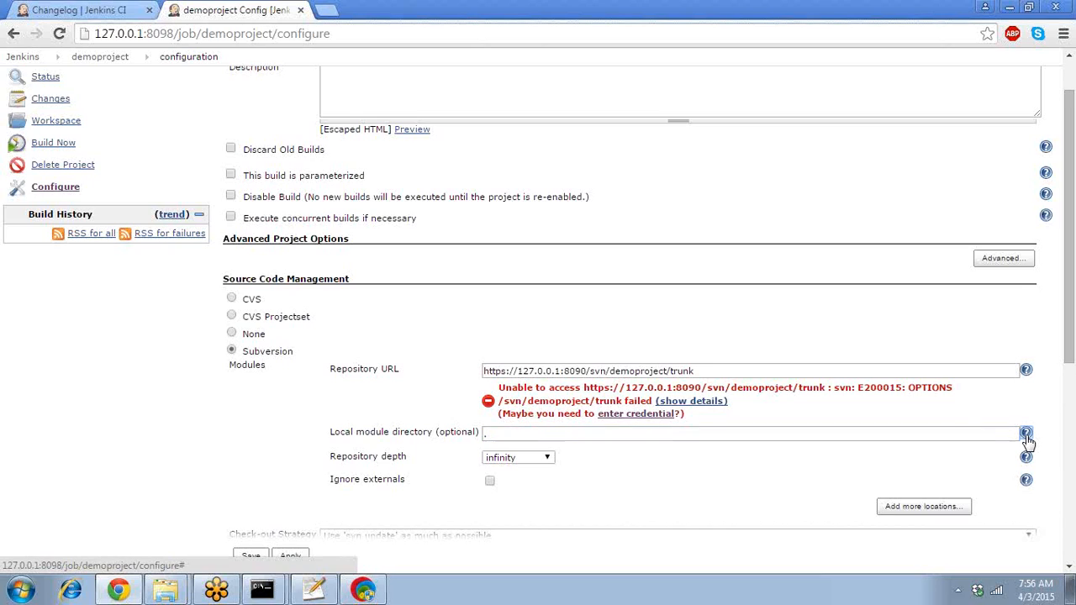
{"action": "left_click", "coordinate": [530, 460]}
{"action": "left_click", "coordinate": [530, 460]}
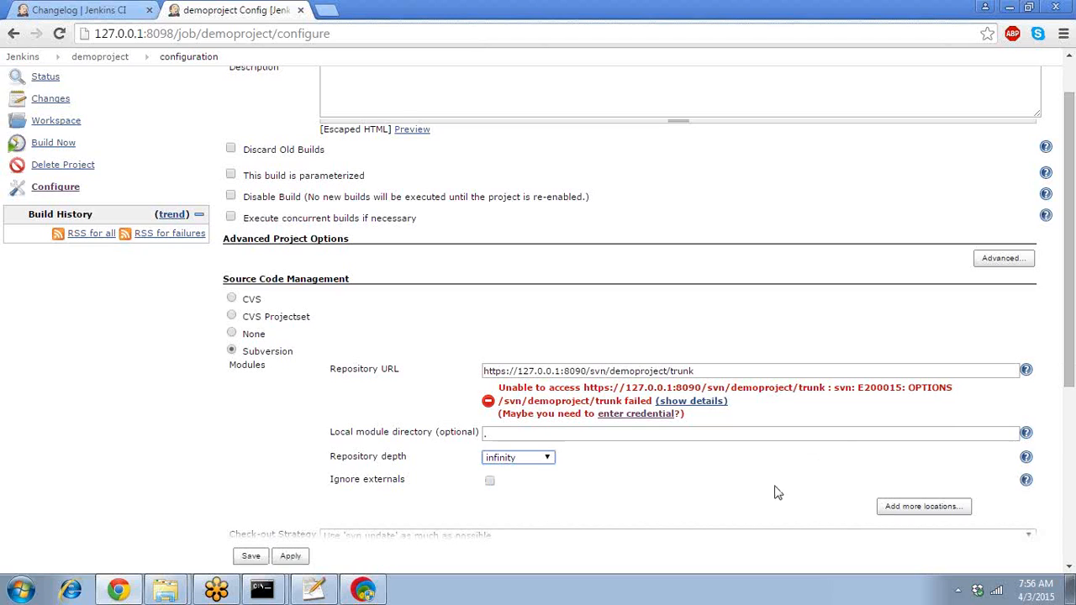
{"action": "left_click", "coordinate": [1070, 569]}
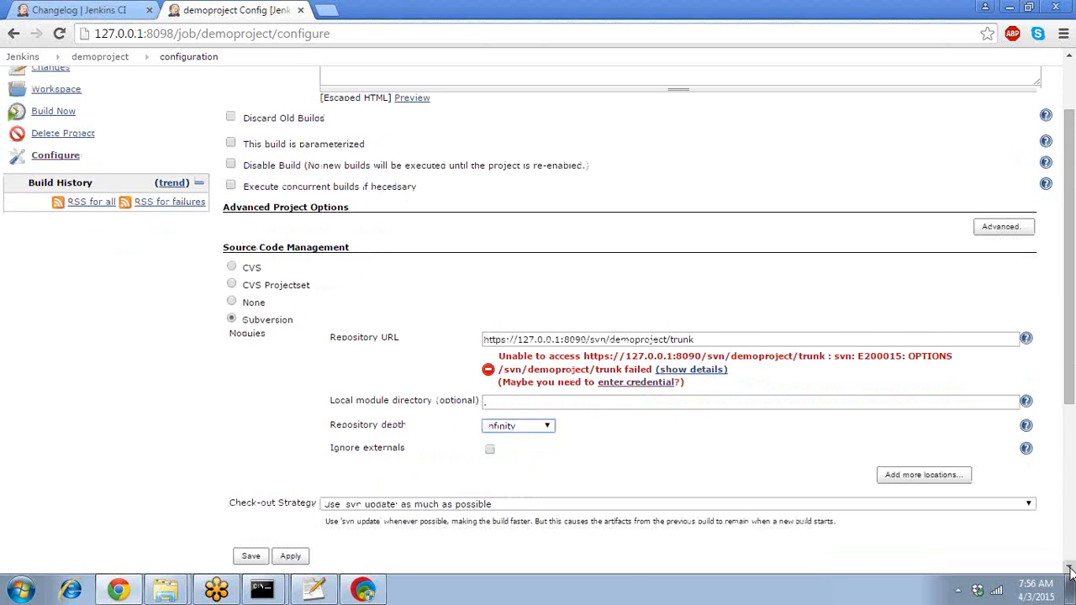
{"action": "left_click", "coordinate": [1070, 569]}
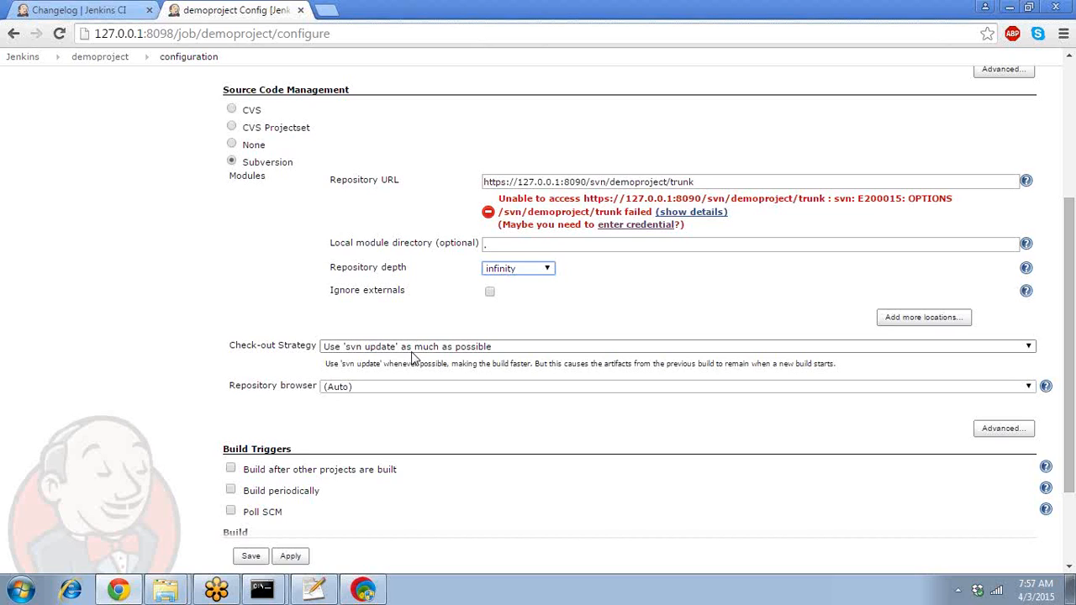
{"action": "left_click", "coordinate": [412, 346]}
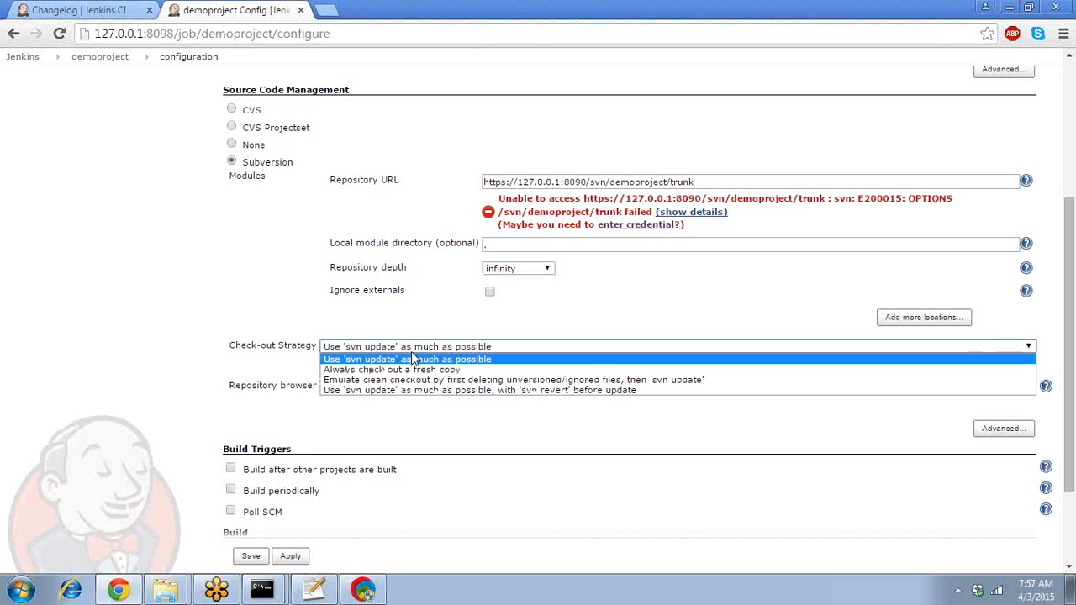
{"action": "left_click", "coordinate": [412, 359]}
{"action": "left_click", "coordinate": [410, 350]}
{"action": "left_click", "coordinate": [410, 359]}
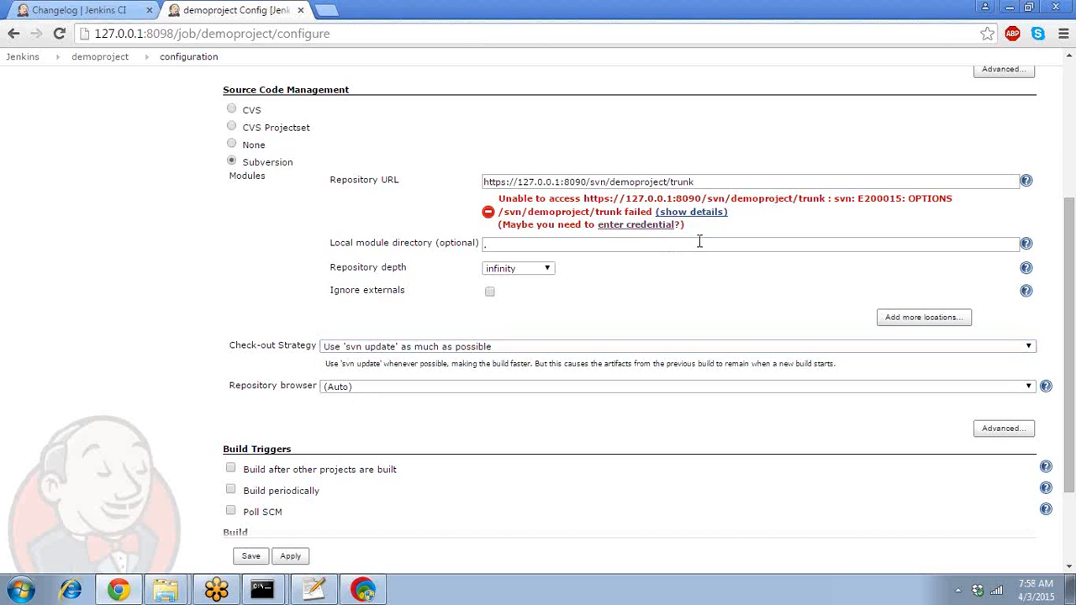
{"action": "left_click", "coordinate": [583, 183]}
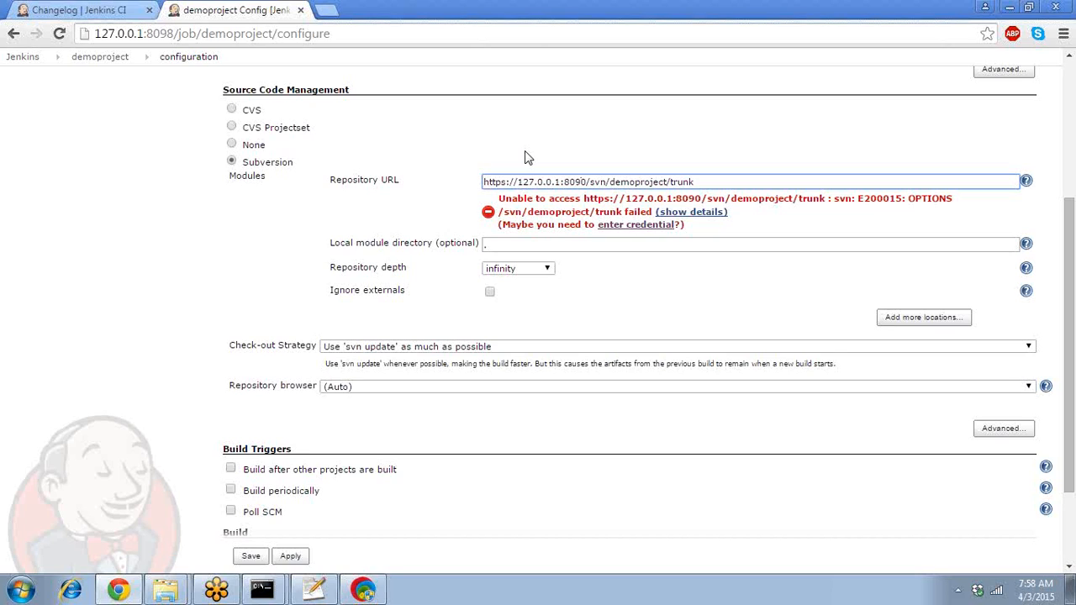
{"action": "left_click", "coordinate": [582, 182]}
{"action": "left_click", "coordinate": [582, 181]}
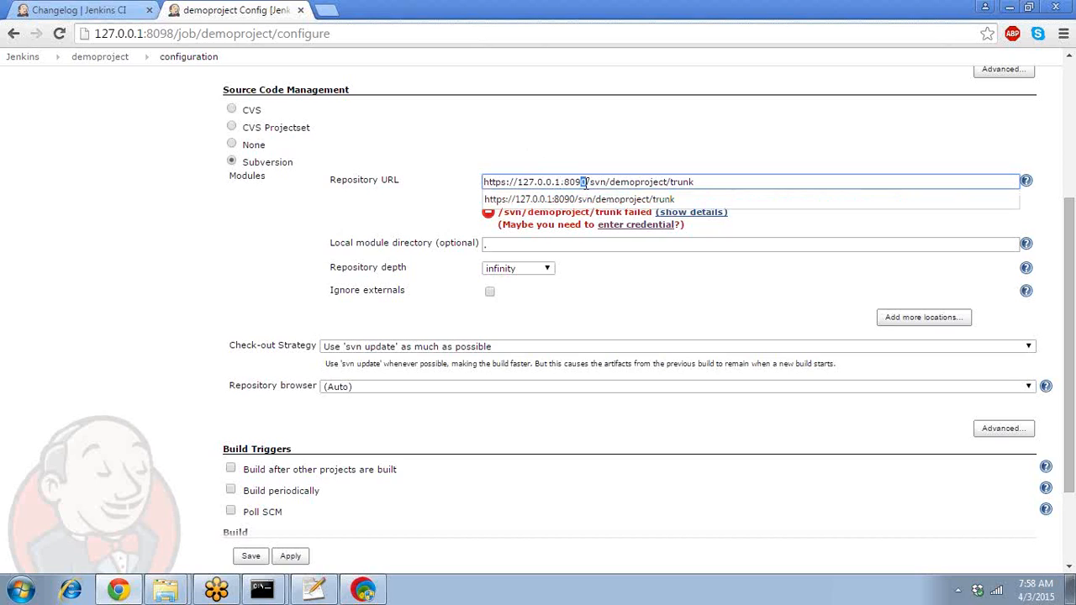
{"action": "left_click_drag", "start_coordinate": [586, 181], "coordinate": [564, 181]}
{"action": "left_click", "coordinate": [173, 34]}
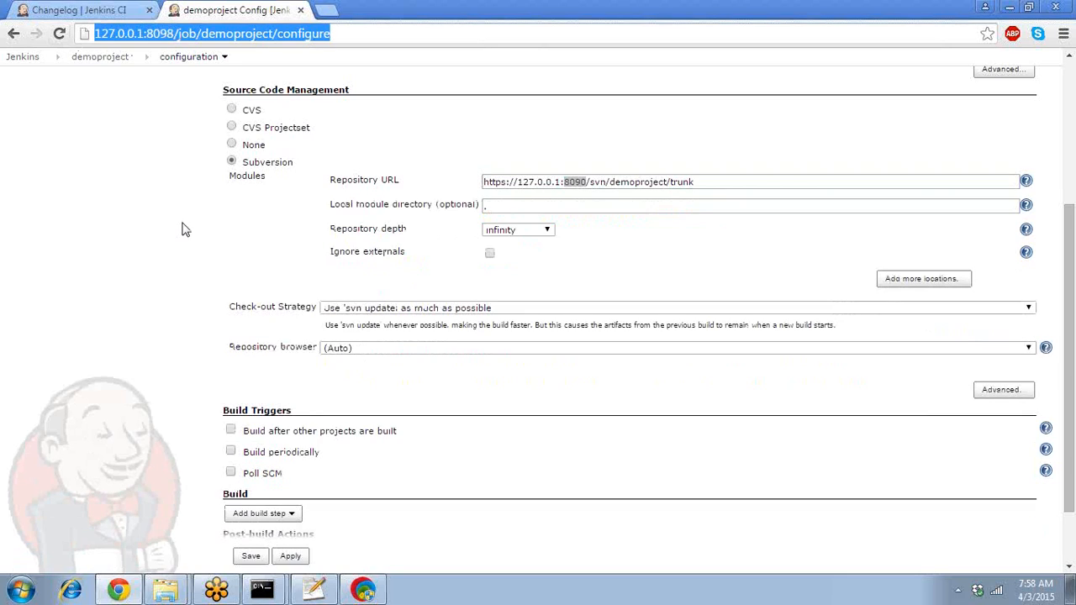
{"action": "left_click", "coordinate": [153, 330]}
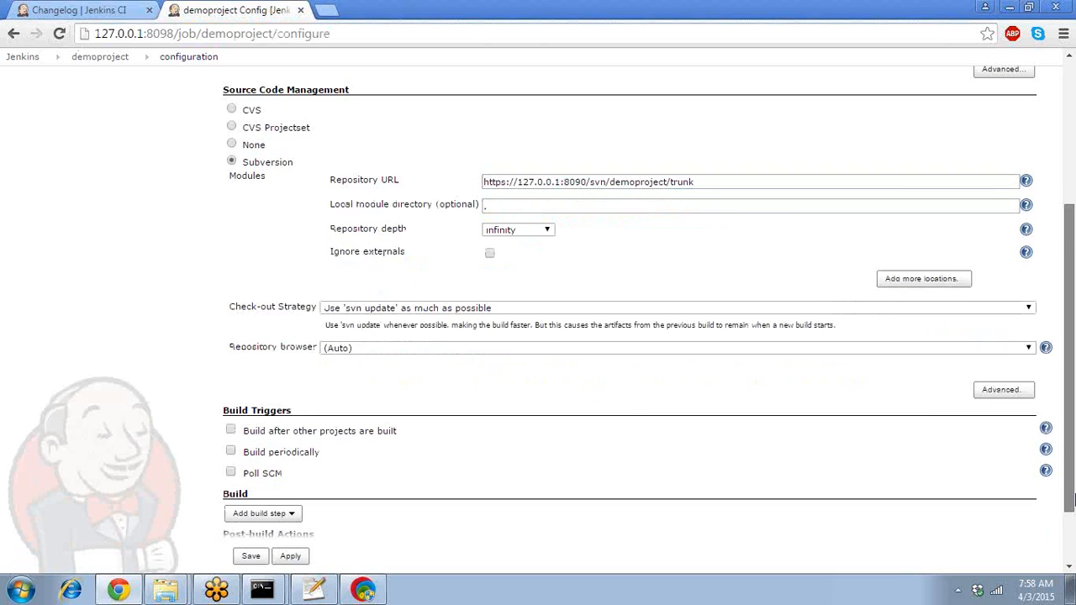
{"action": "mouse_move", "coordinate": [1069, 501]}
{"action": "left_mouse_down"}
{"action": "mouse_move", "coordinate": [1069, 542]}
{"action": "mouse_move", "coordinate": [1071, 497]}
{"action": "left_mouse_up"}
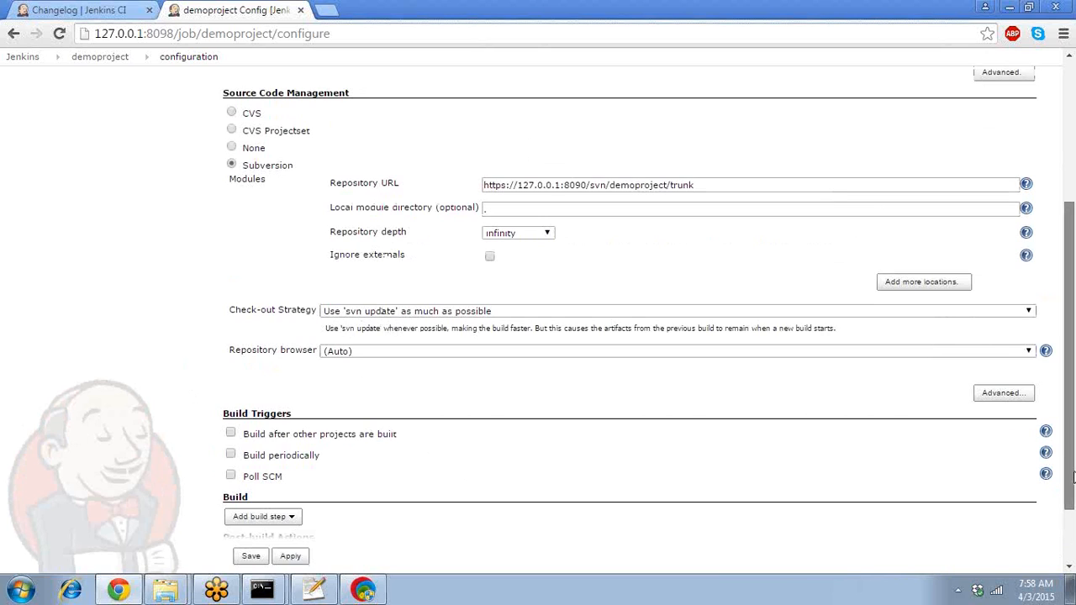
{"action": "left_click_drag", "start_coordinate": [1072, 477], "coordinate": [1073, 545]}
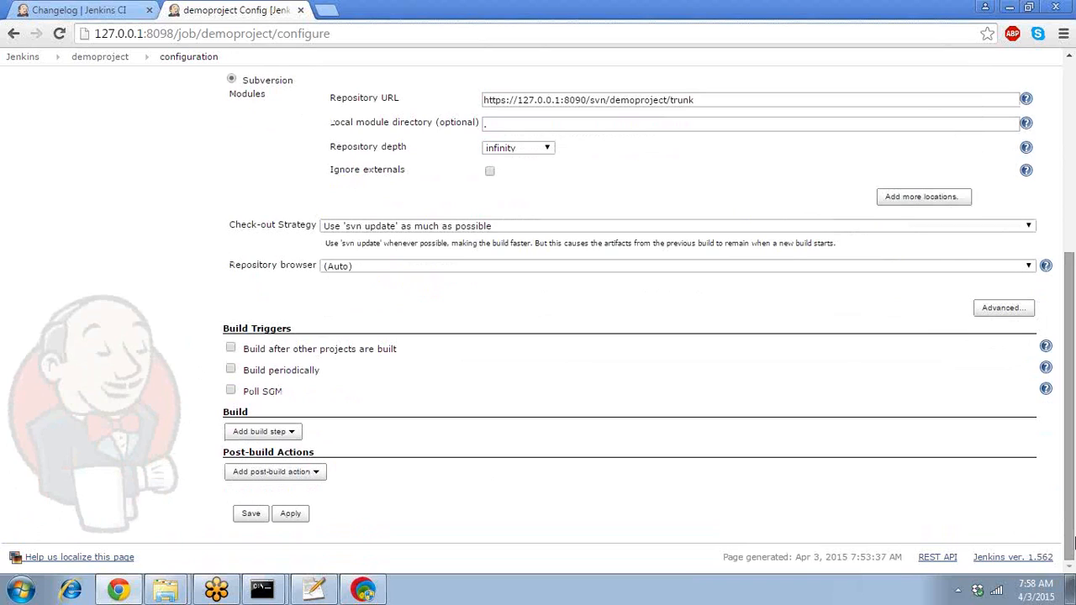
- Open the Add build step list showing Windows batch, shell, Invoke Ant and Maven options
{"action": "left_click", "coordinate": [280, 432]}
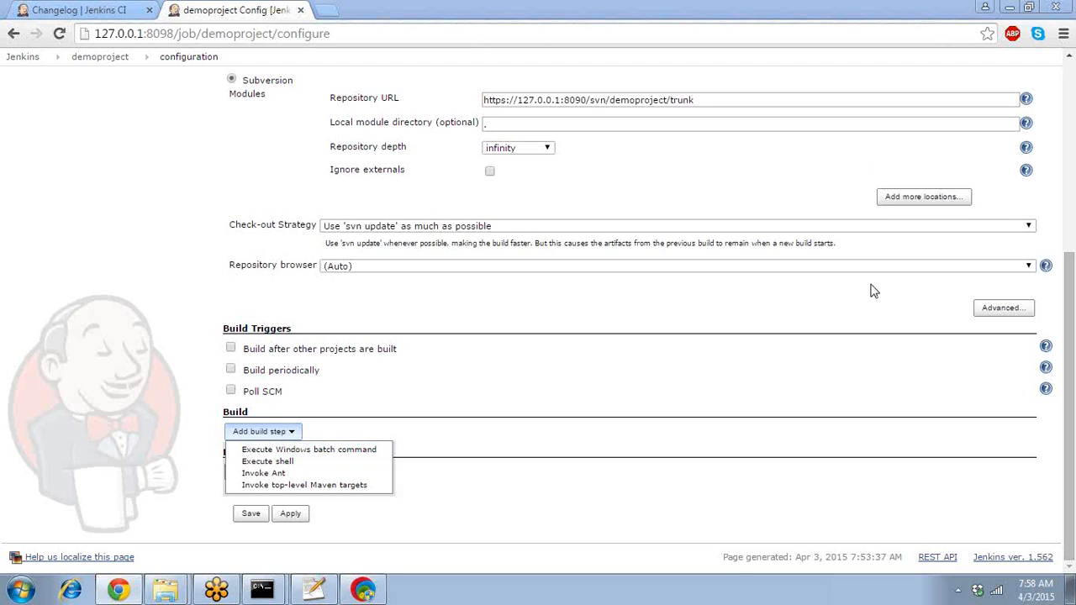
{"action": "left_click", "coordinate": [86, 251]}
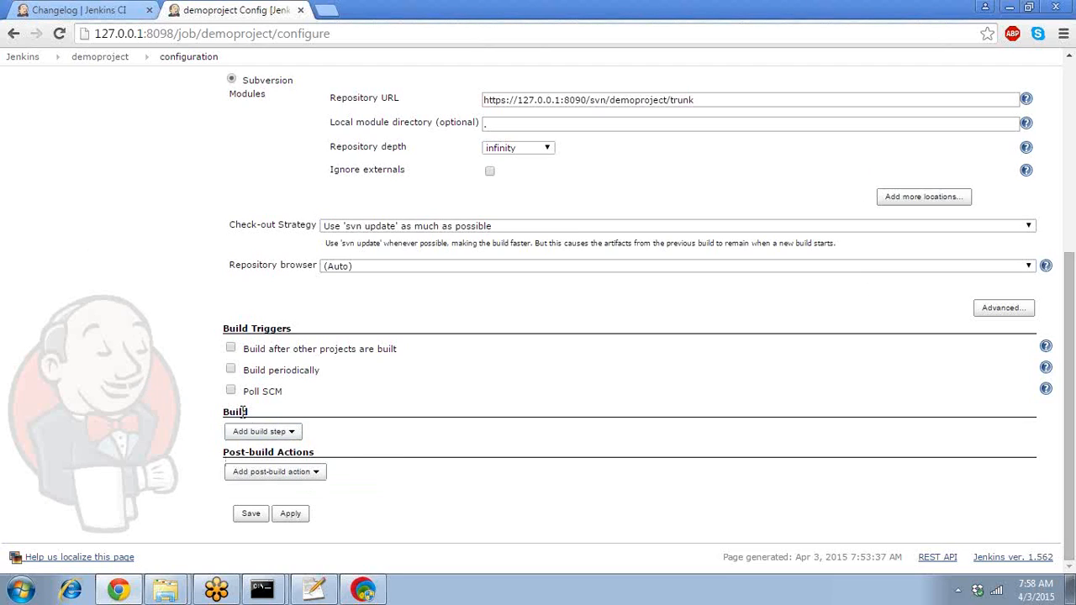
{"action": "left_click", "coordinate": [278, 444]}
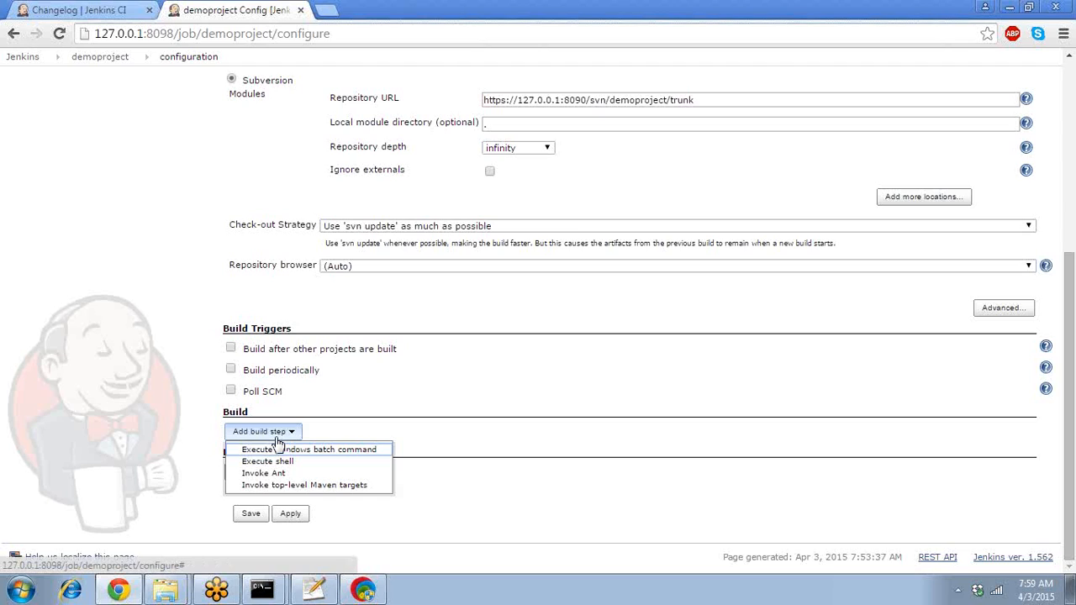
{"action": "key", "text": "Down"}
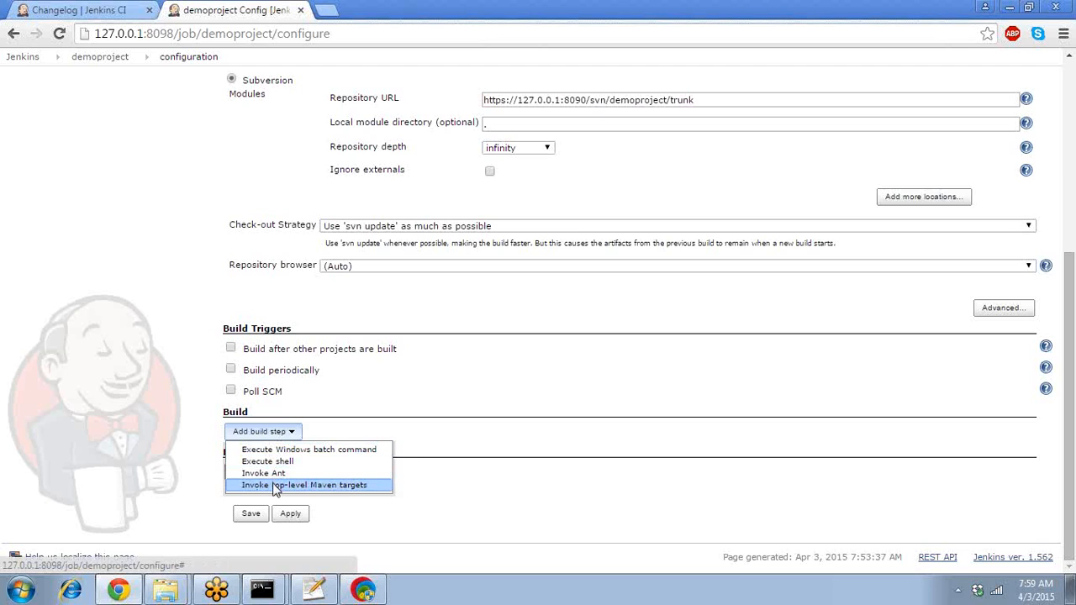
{"action": "key", "text": "Up"}
{"action": "key", "text": "Up"}
{"action": "key", "text": "Up"}
{"action": "key", "text": "Down"}
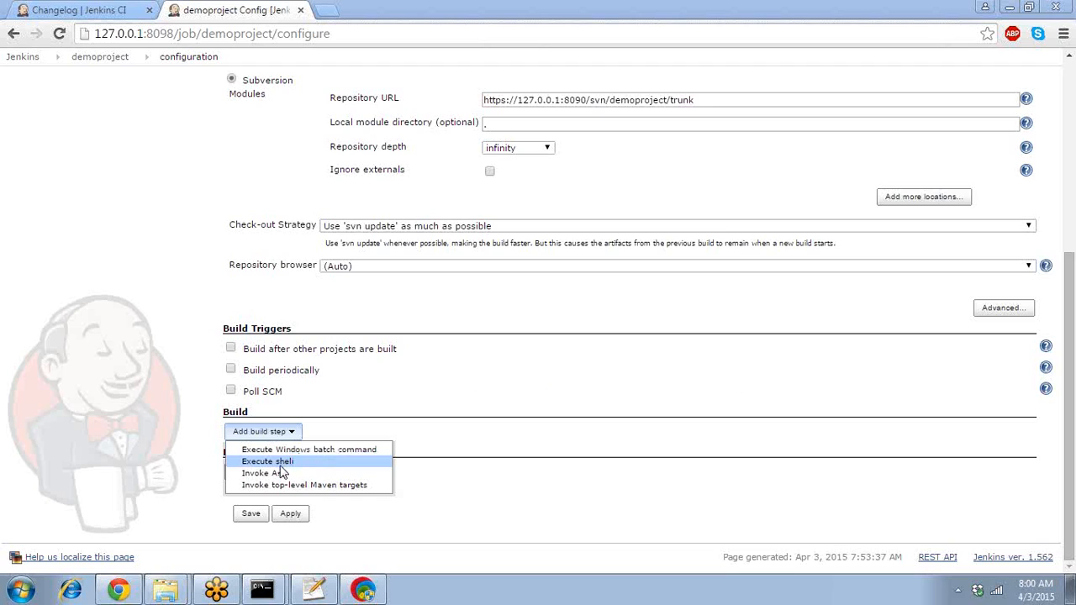
- Add an Invoke Ant build step under Build and focus its empty Targets field
{"action": "left_click", "coordinate": [277, 473]}
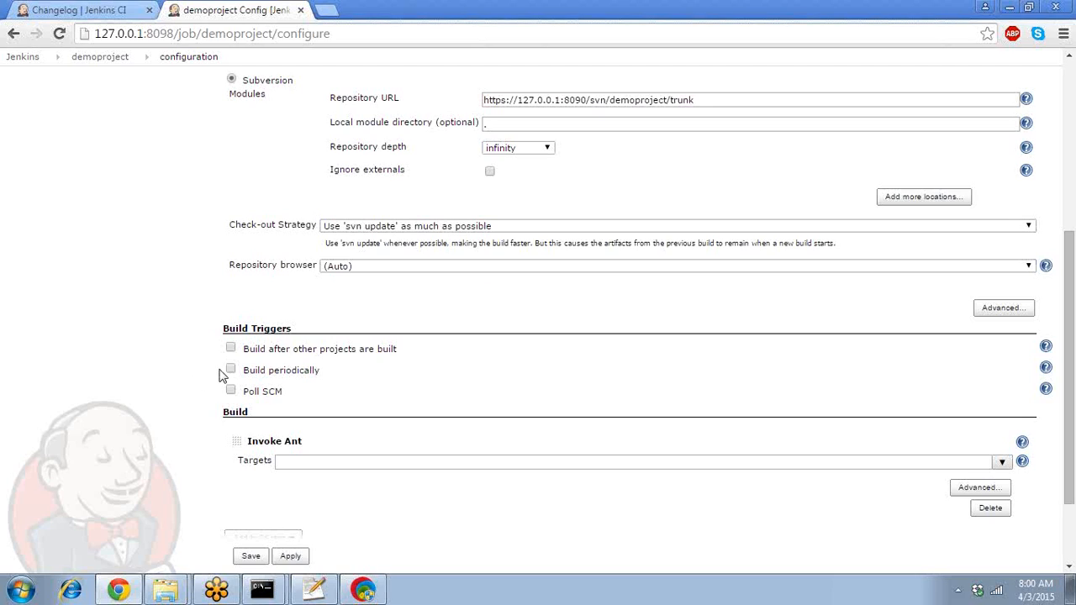
{"action": "left_click", "coordinate": [295, 464]}
- Rerun the Ant build in Command Prompt as 'ant -Dos=windows'
{"action": "mouse_move", "coordinate": [252, 580]}
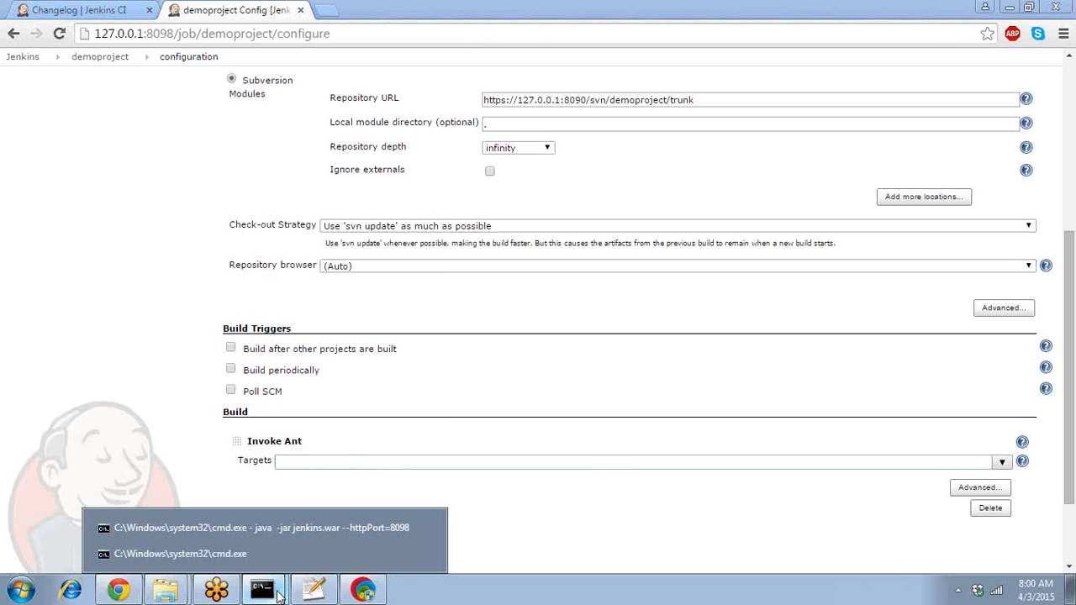
{"action": "left_click", "coordinate": [233, 552]}
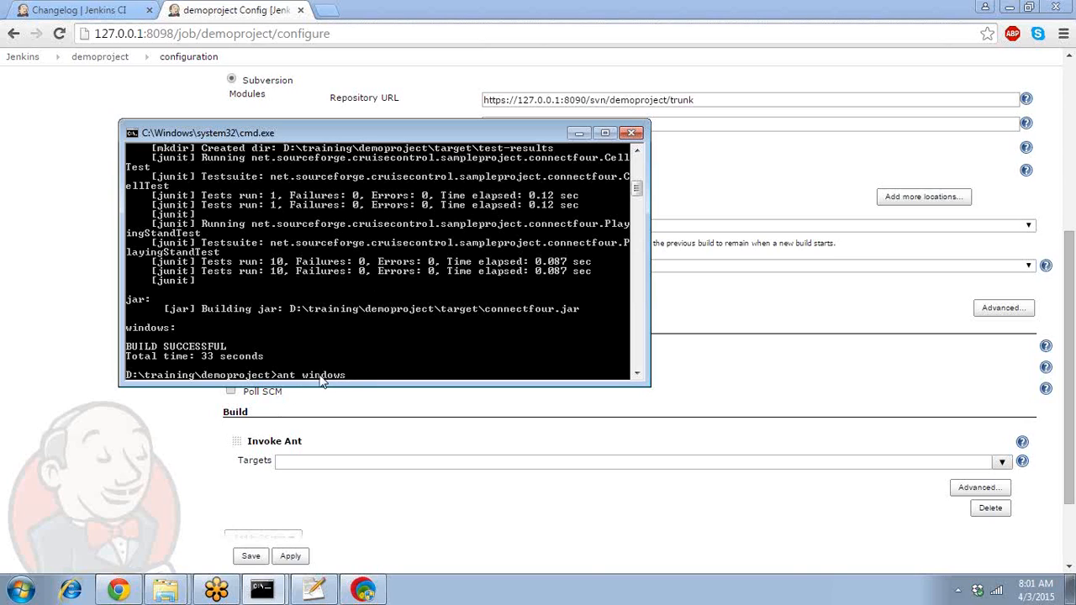
{"action": "key", "text": "BackSpace"}
{"action": "key", "text": "BackSpace"}
{"action": "key", "text": "BackSpace"}
{"action": "key", "text": "BackSpace"}
{"action": "key", "text": "BackSpace"}
{"action": "key", "text": "BackSpace"}
{"action": "type", "text": "-Dos=windows"}
{"action": "key", "text": "Return"}
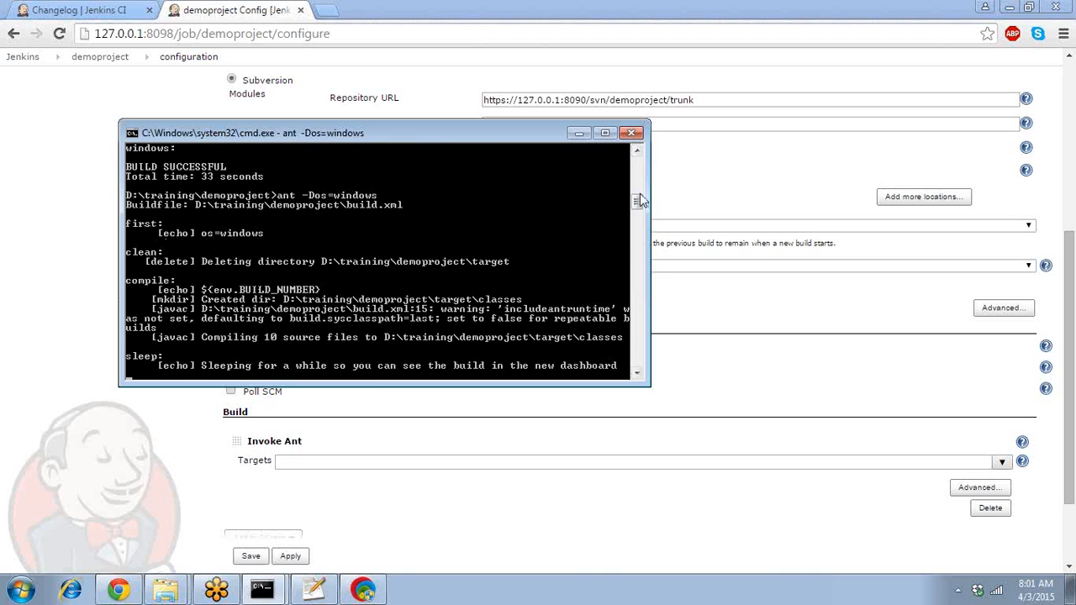
- Review the Ant output, then return to Jenkins and highlight the Invoke Ant step
{"action": "left_click_drag", "start_coordinate": [637, 187], "coordinate": [637, 170]}
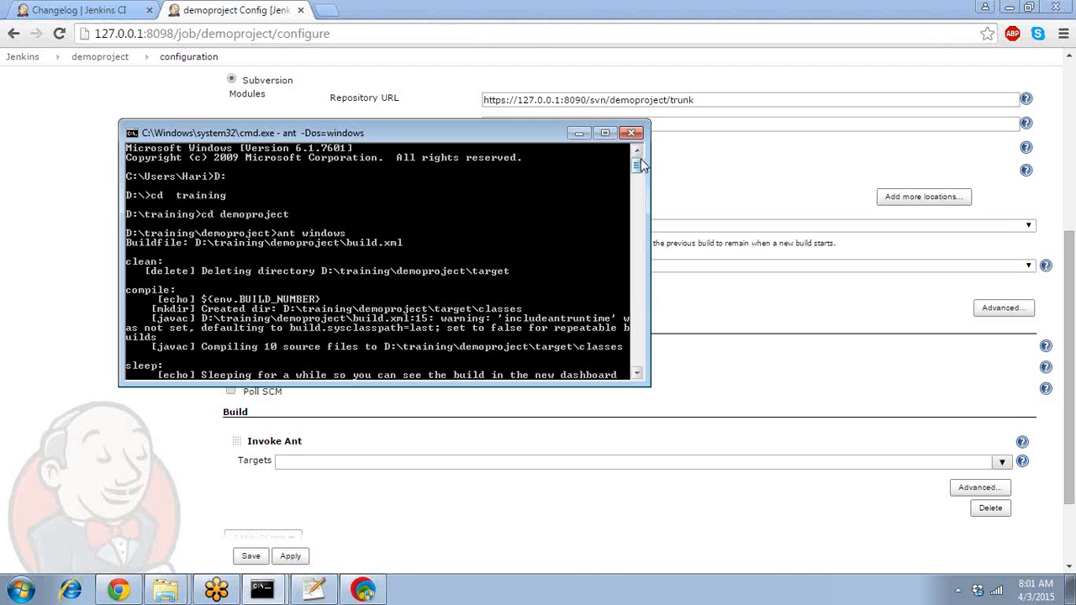
{"action": "left_click_drag", "start_coordinate": [637, 162], "coordinate": [643, 246]}
{"action": "left_click", "coordinate": [643, 245]}
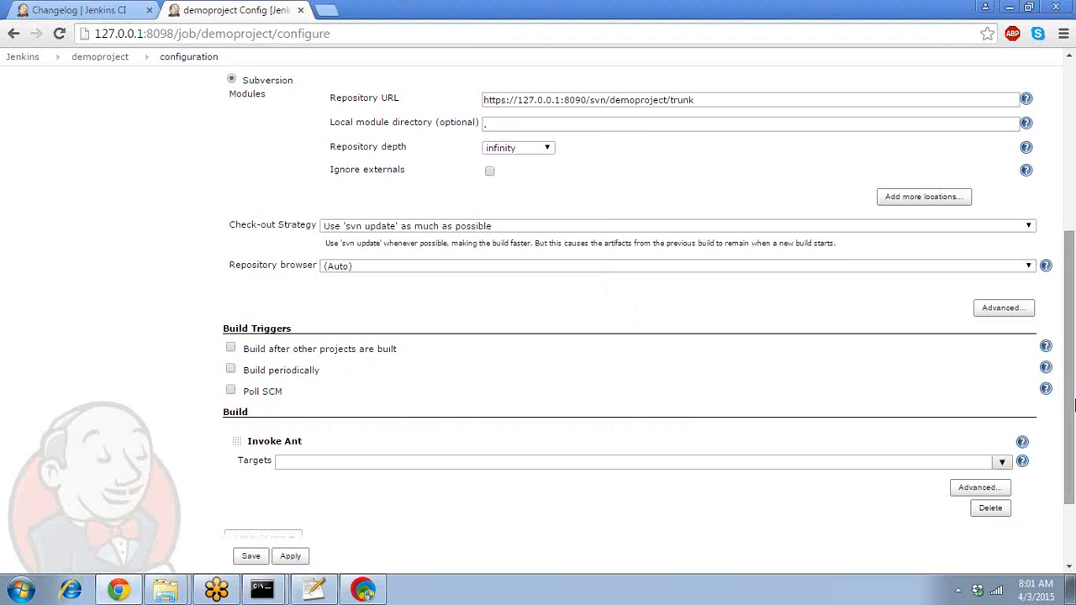
{"action": "scroll", "coordinate": [1069, 395], "scroll_direction": "down", "scroll_amount": 2}
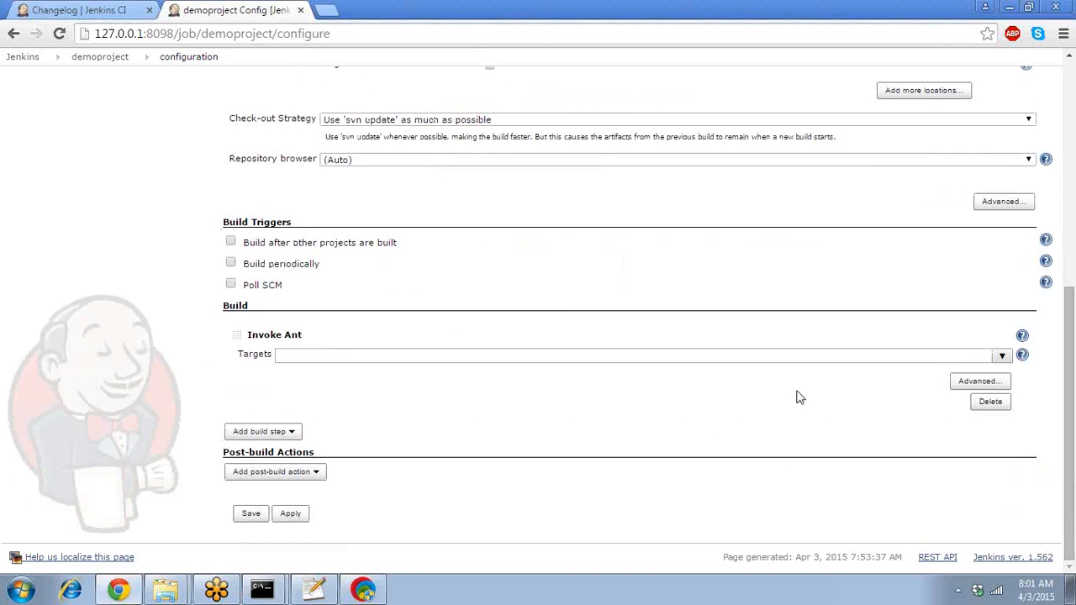
{"action": "left_click_drag", "start_coordinate": [1022, 364], "coordinate": [997, 387]}
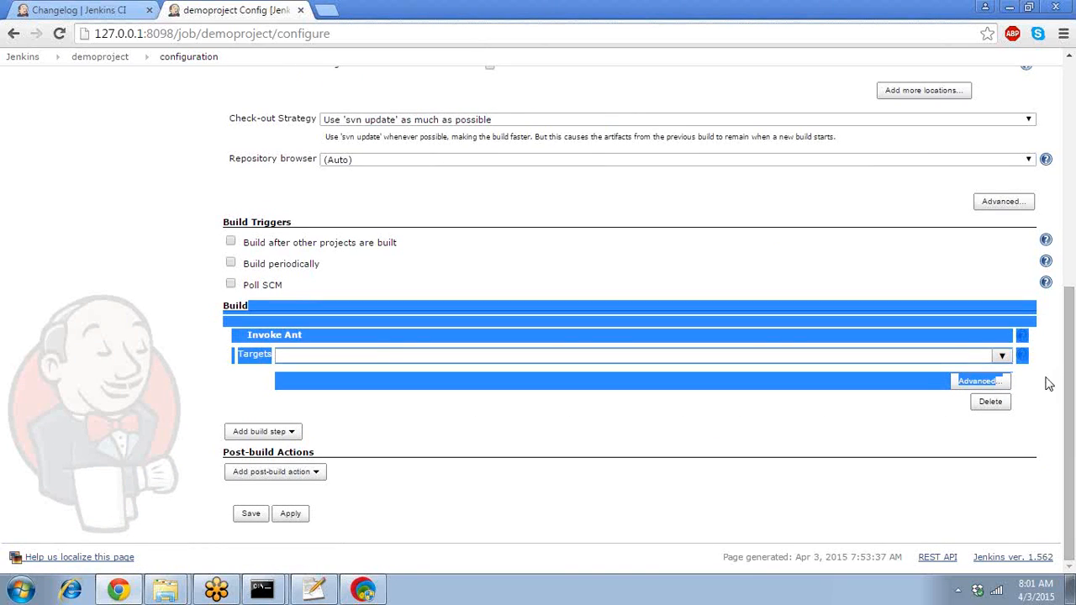
- Show the Ant advanced fields and set Targets to windows and Build File to build.xml
{"action": "left_click", "coordinate": [1042, 379]}
{"action": "left_click", "coordinate": [976, 381]}
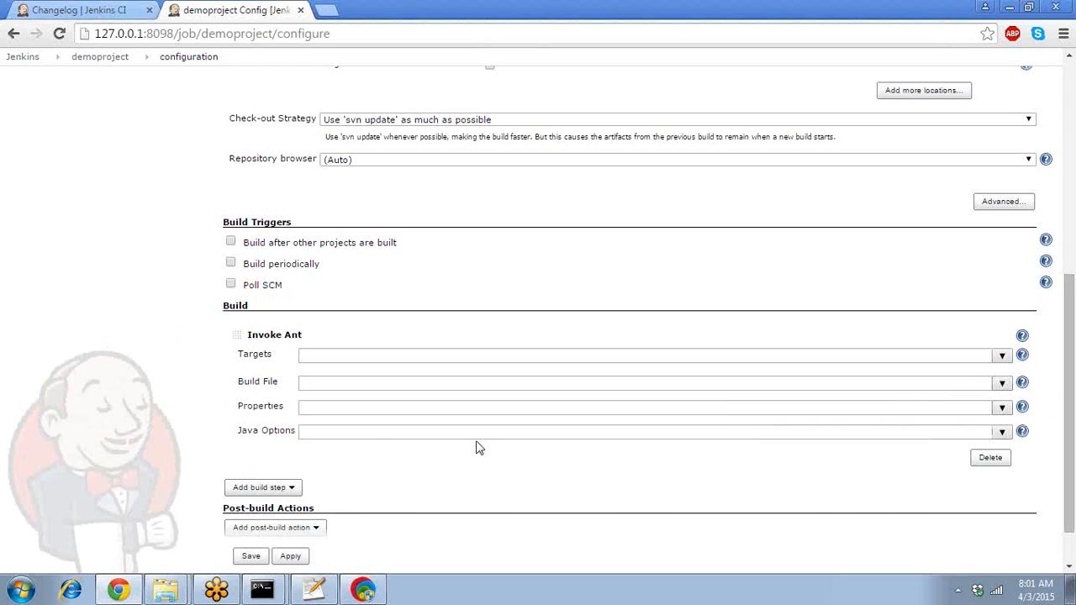
{"action": "left_click", "coordinate": [365, 404]}
{"action": "left_click", "coordinate": [328, 355]}
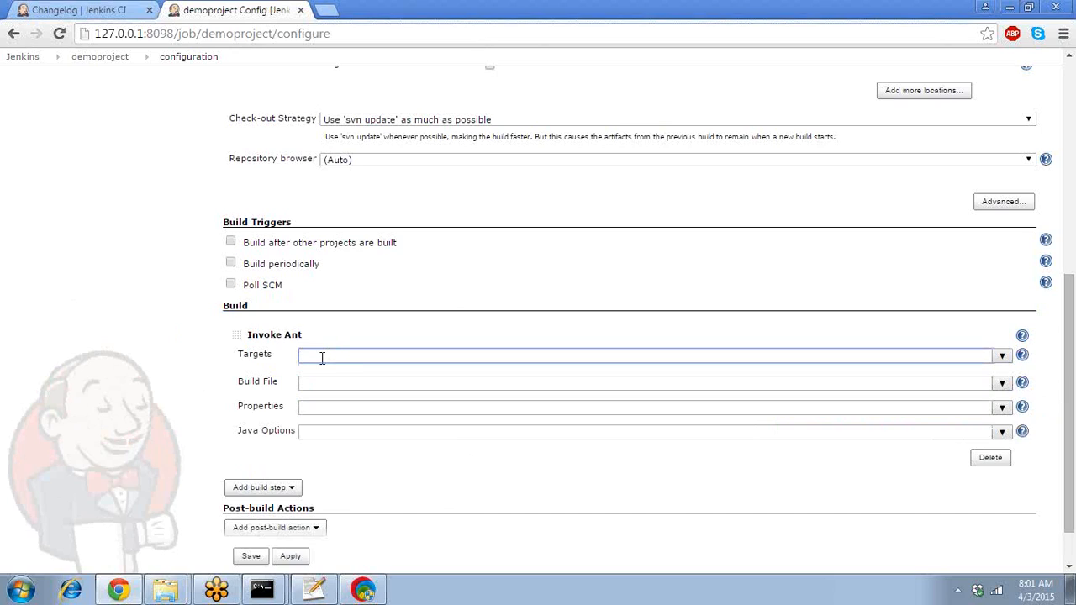
{"action": "type", "text": "windows"}
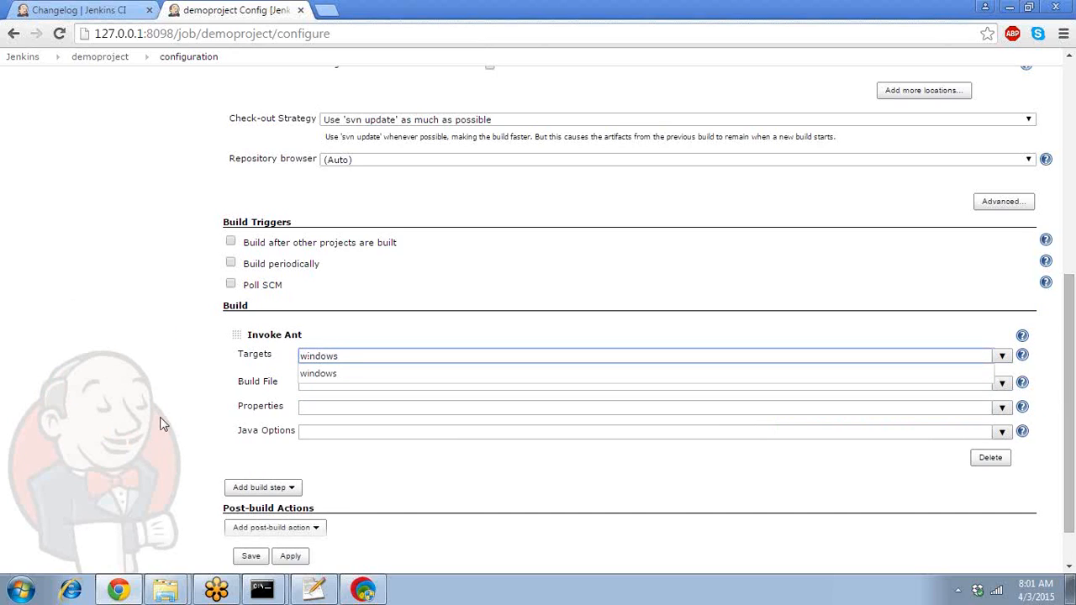
{"action": "left_click", "coordinate": [84, 447]}
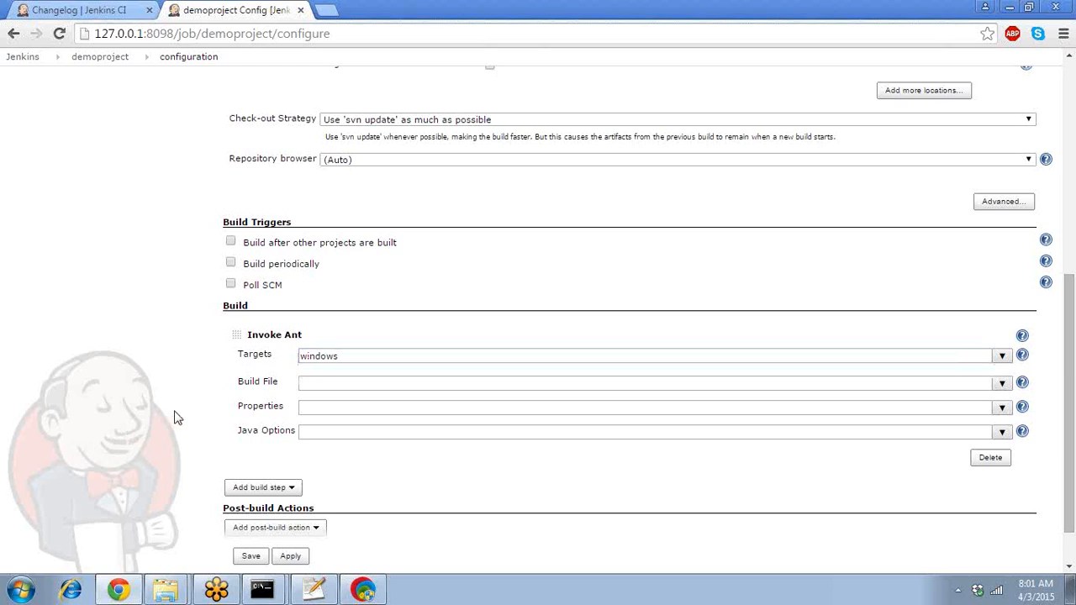
{"action": "left_click", "coordinate": [304, 379]}
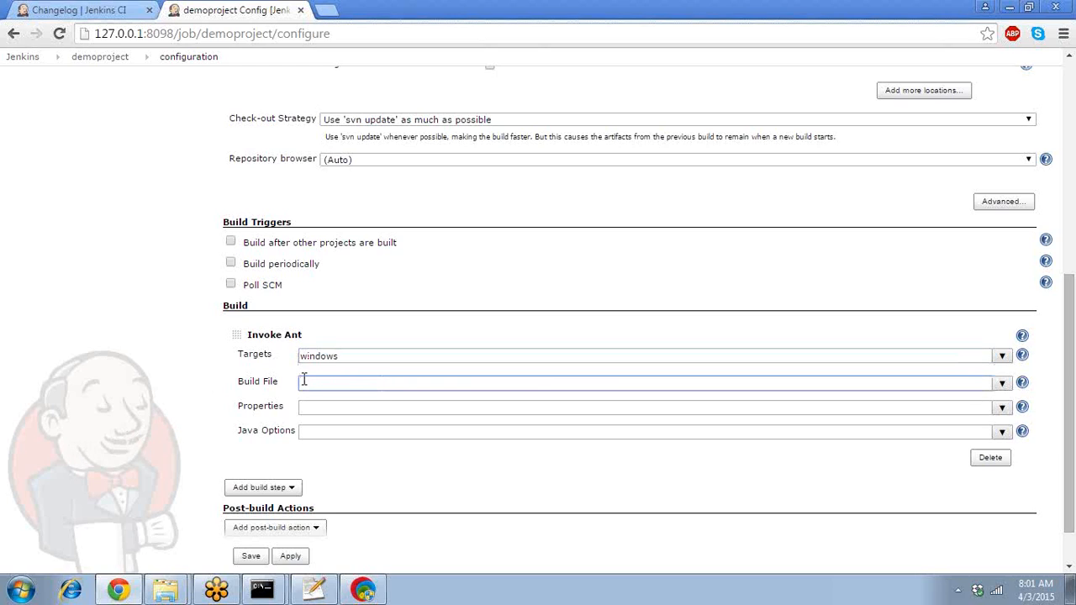
{"action": "type", "text": "build."}
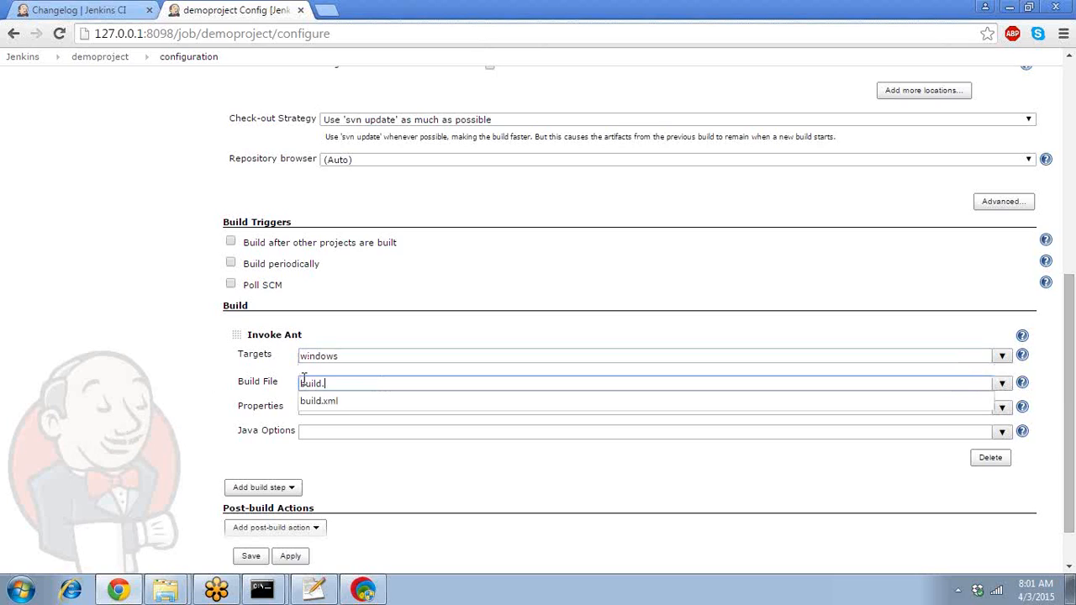
{"action": "type", "text": "xml"}
{"action": "left_click", "coordinate": [154, 389]}
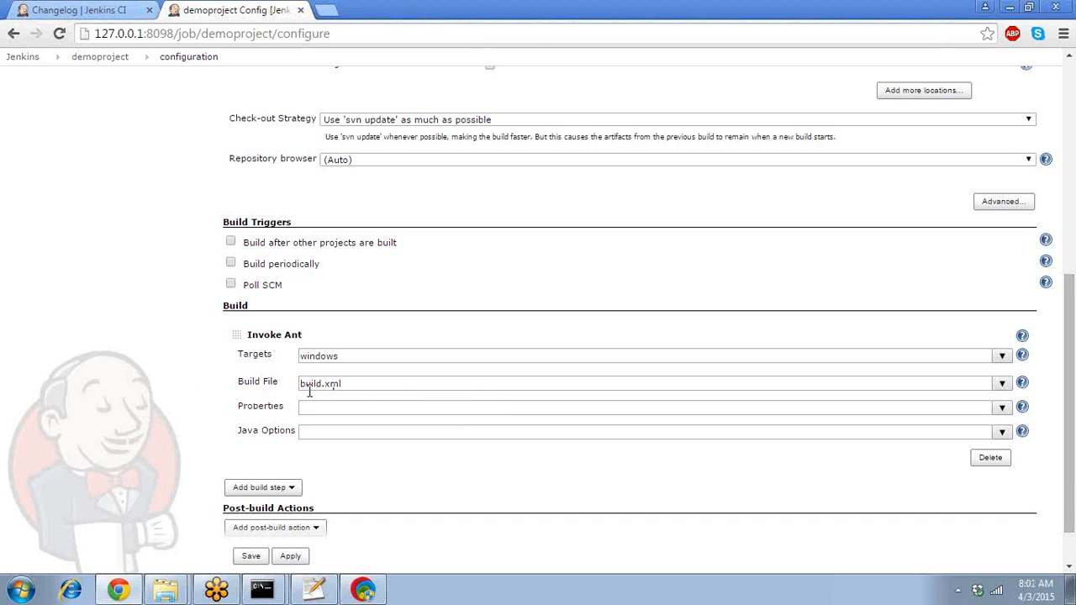
- Try debug=on in Properties, then clear the Properties field again
{"action": "left_click", "coordinate": [357, 383]}
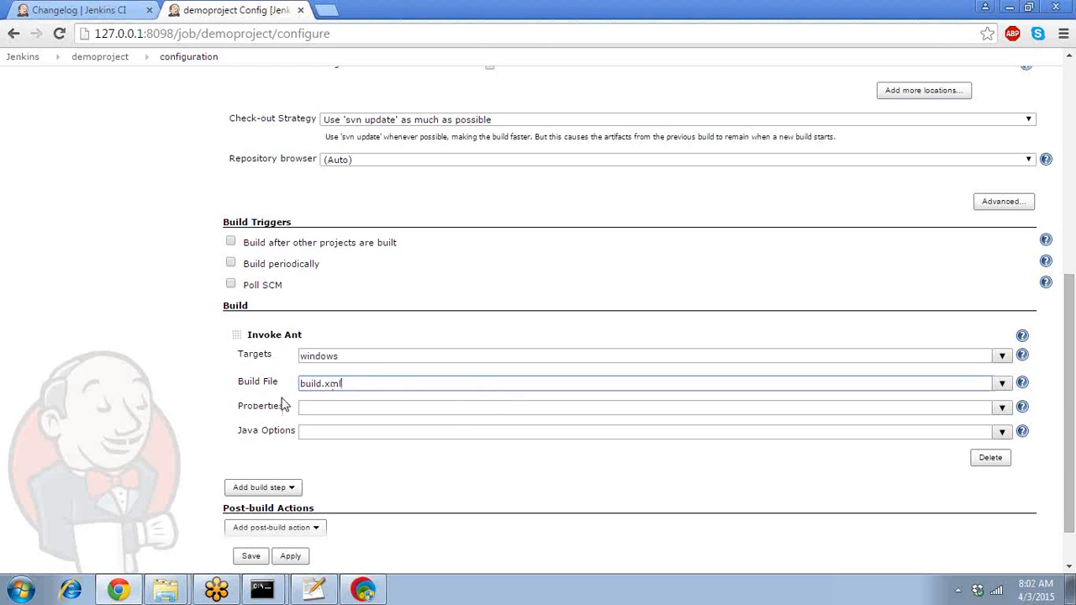
{"action": "left_click", "coordinate": [308, 404]}
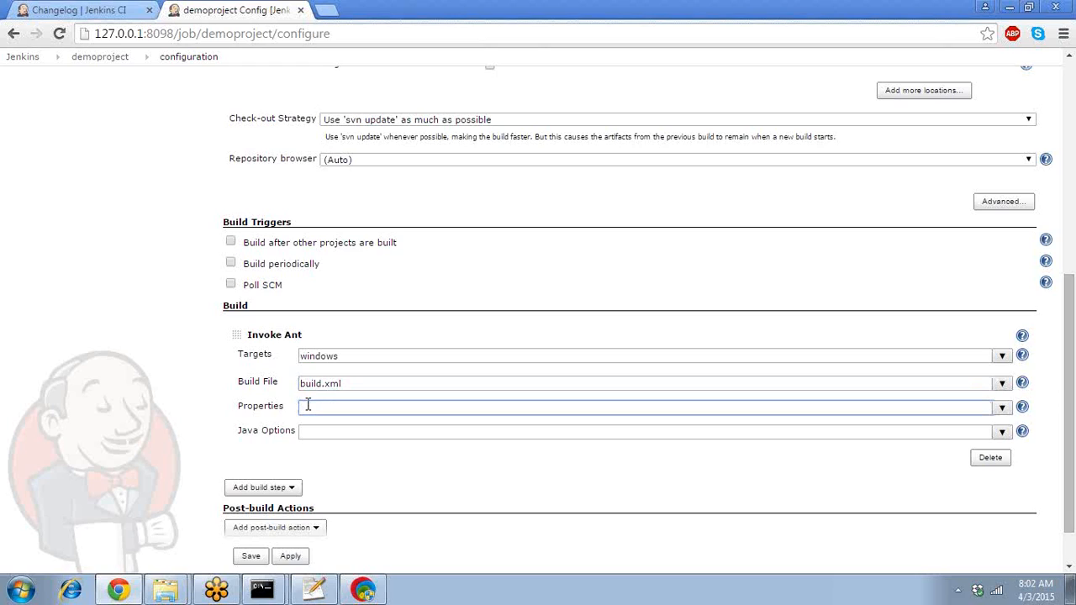
{"action": "type", "text": "d"}
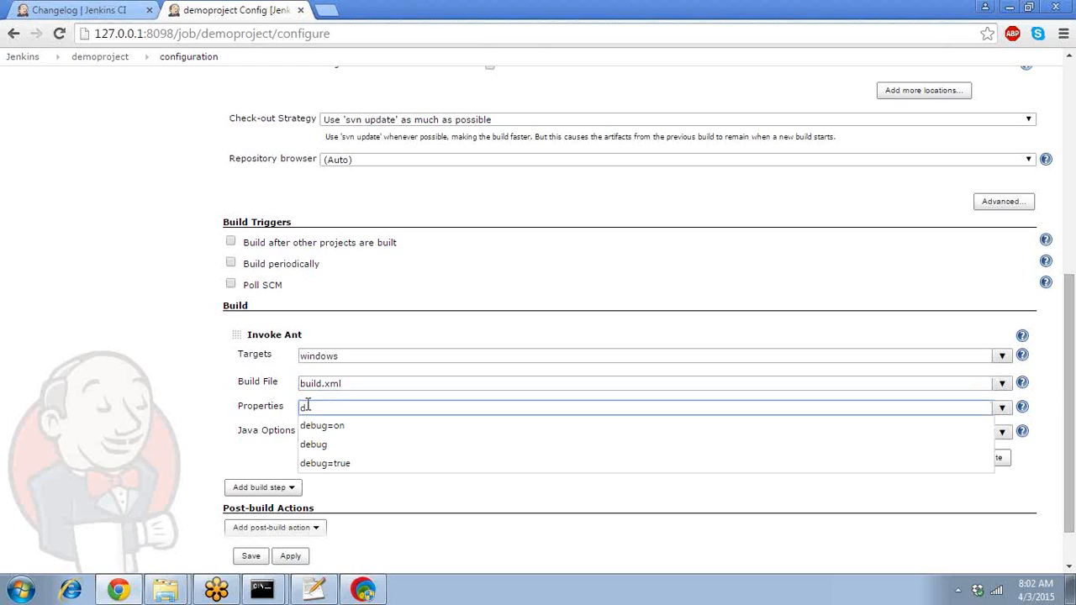
{"action": "key", "text": "BackSpace"}
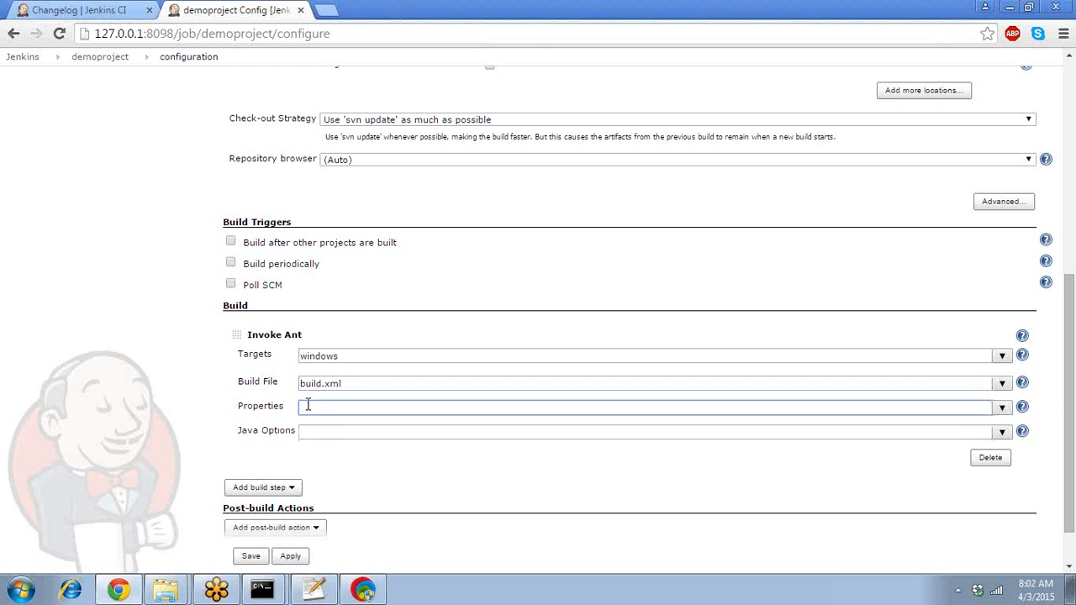
{"action": "type", "text": "d"}
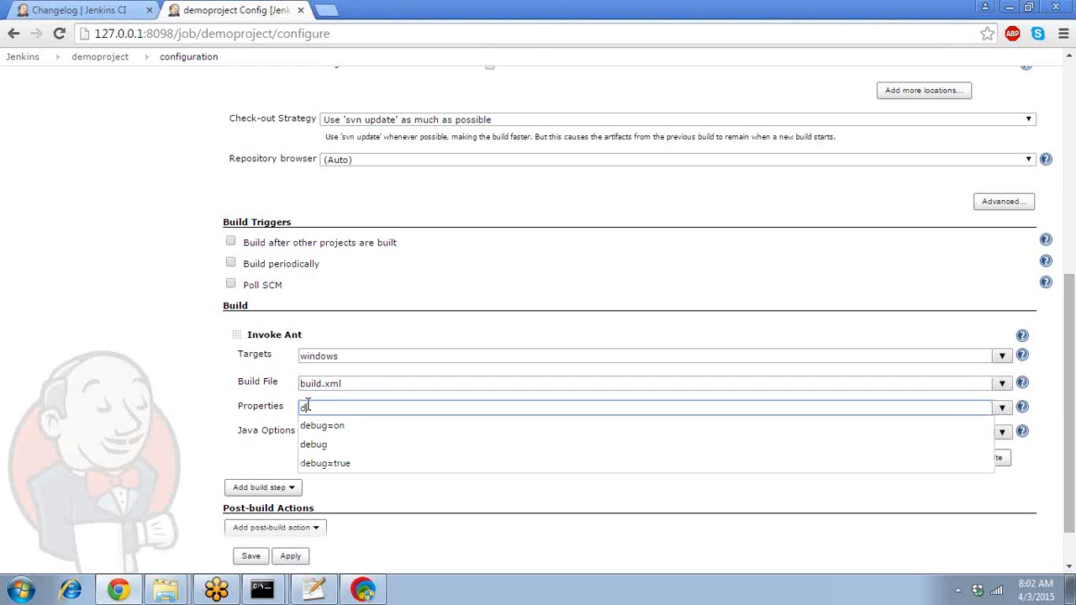
{"action": "key", "text": "Down"}
{"action": "key", "text": "Down"}
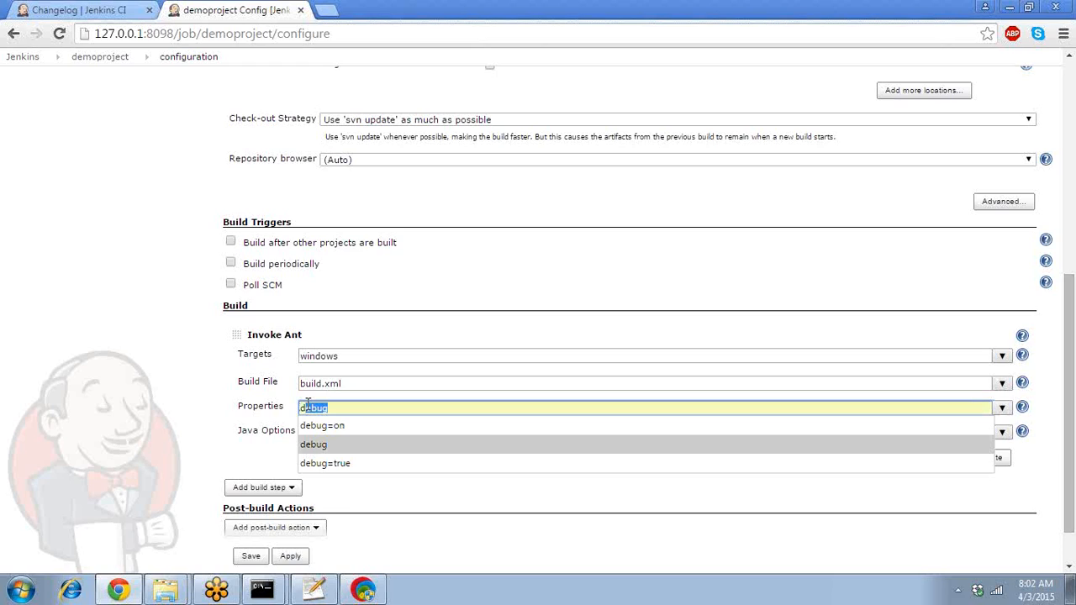
{"action": "key", "text": "Up"}
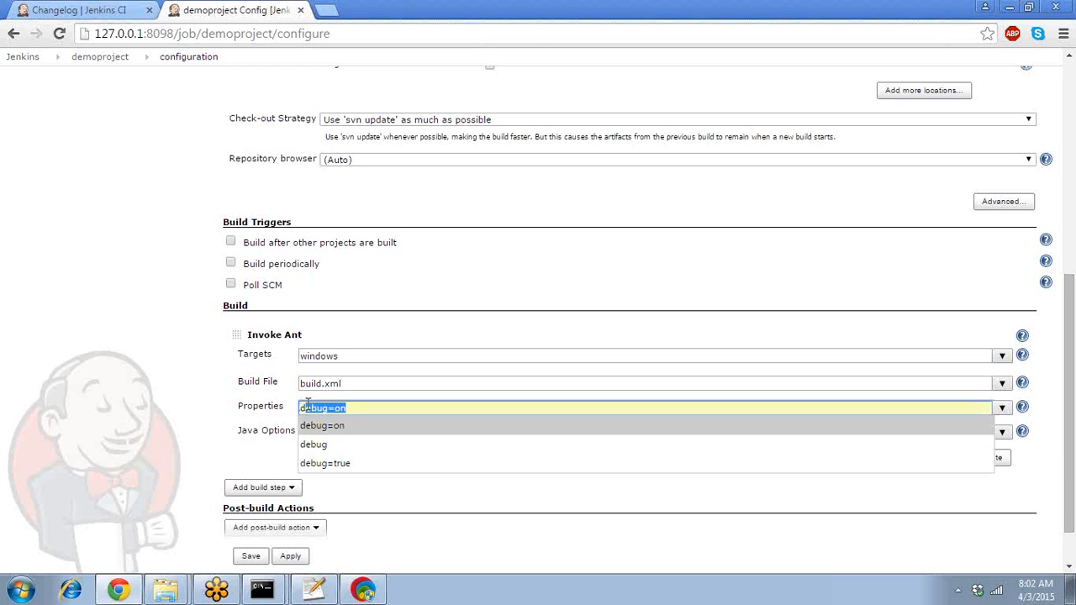
{"action": "key", "text": "Return"}
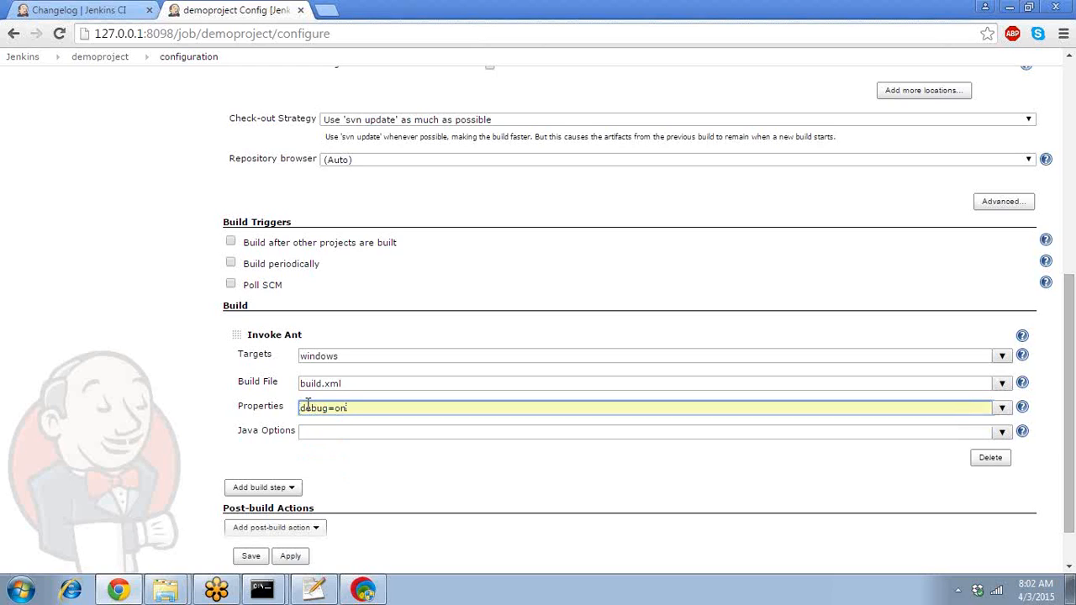
{"action": "key", "text": "ctrl+a"}
{"action": "key", "text": "BackSpace"}
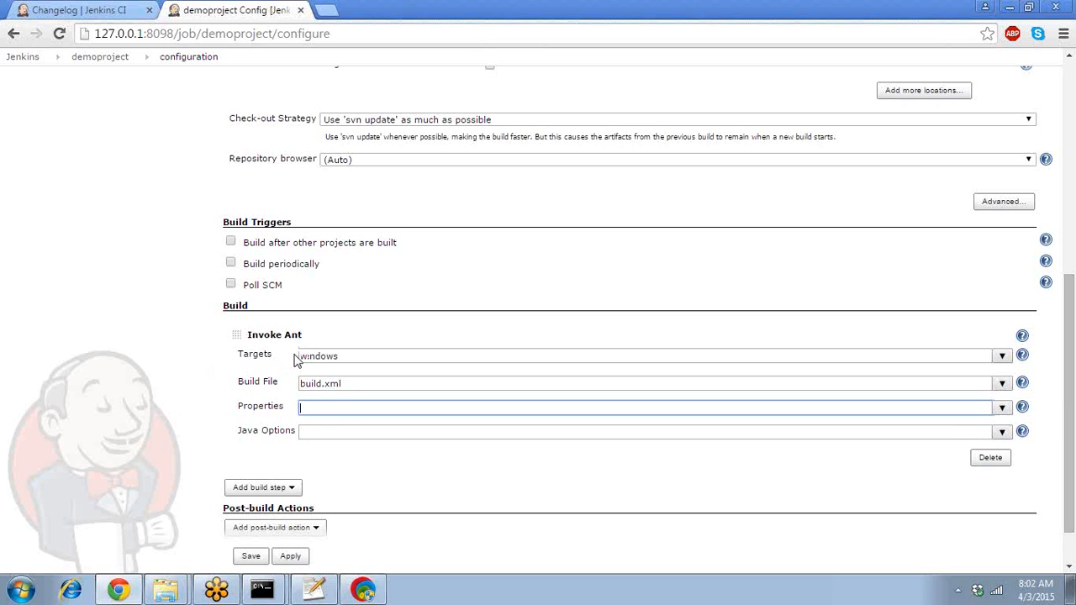
- Re-enter 'windows' in Targets, picking it from the autocomplete, keeping build.xml as build file
{"action": "left_click", "coordinate": [319, 356]}
{"action": "left_click", "coordinate": [341, 383]}
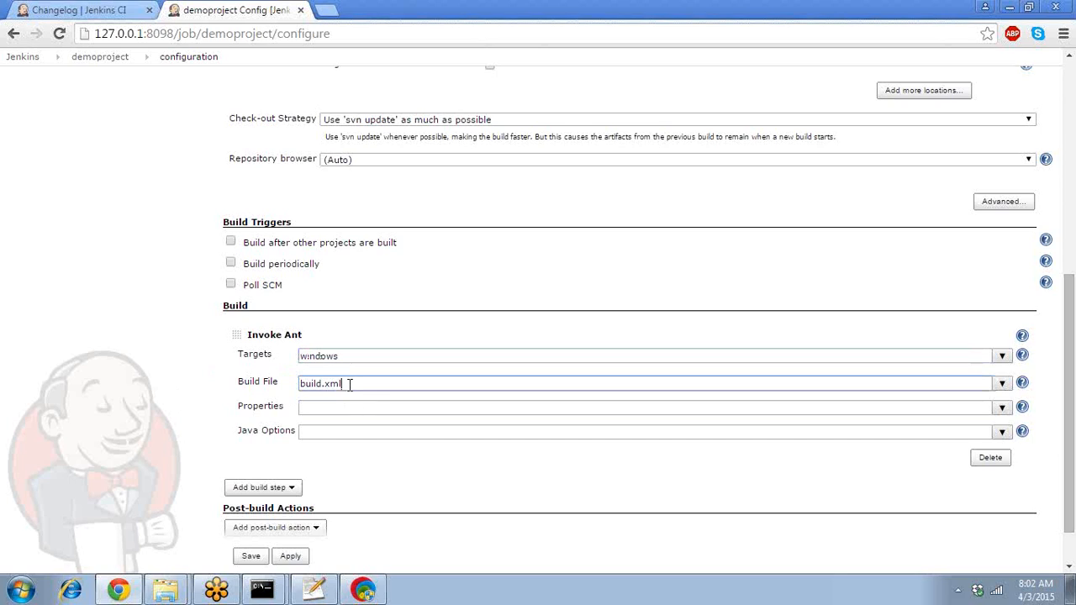
{"action": "double_click", "coordinate": [296, 386]}
{"action": "left_click", "coordinate": [351, 355]}
{"action": "double_click", "coordinate": [352, 356]}
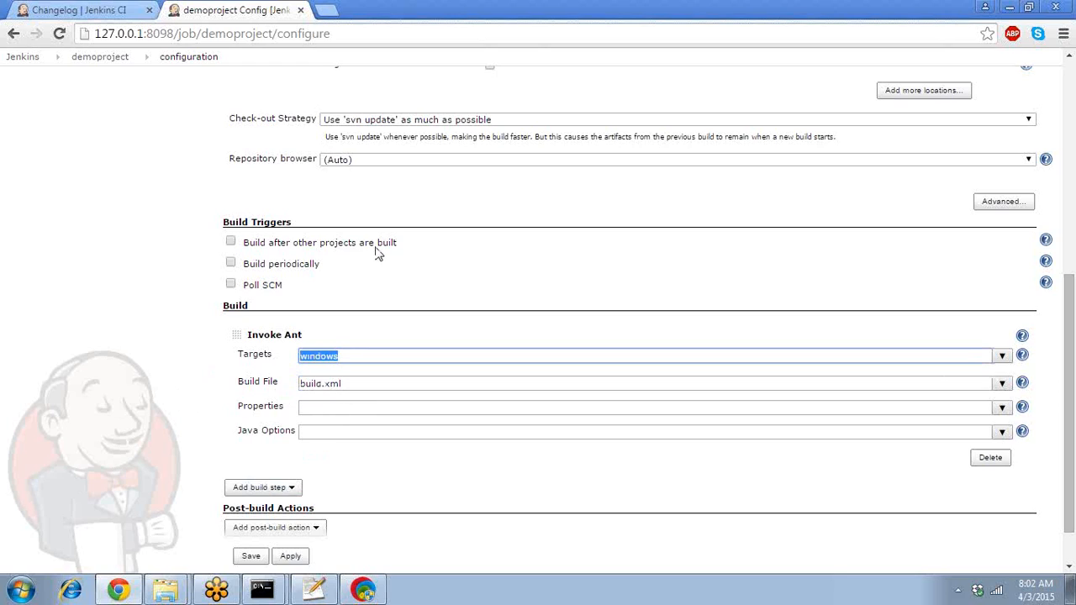
{"action": "key", "text": "BackSpace"}
{"action": "type", "text": "windows"}
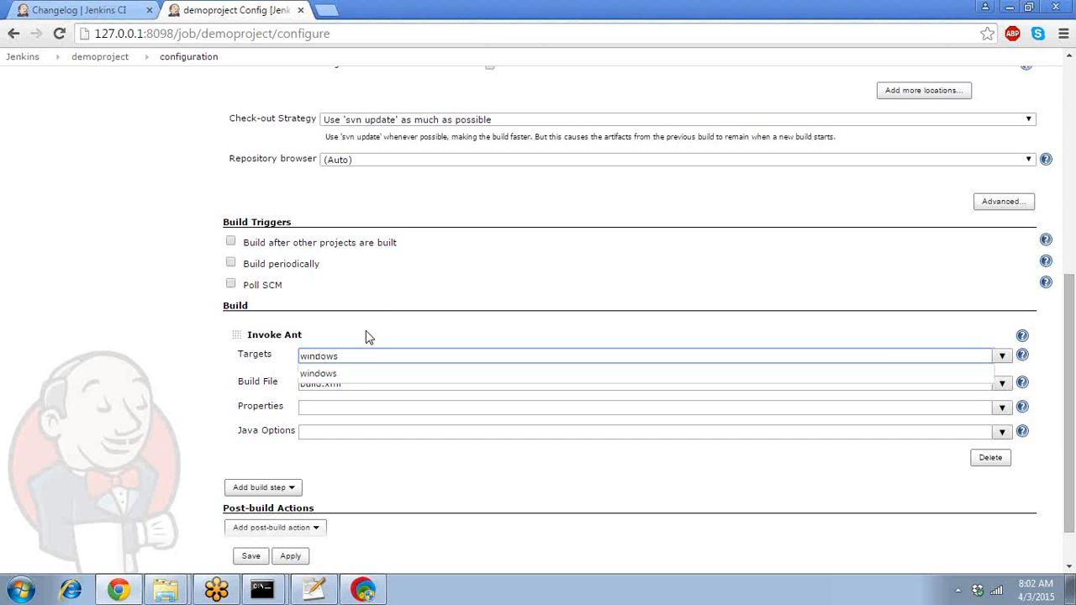
{"action": "left_click", "coordinate": [343, 374]}
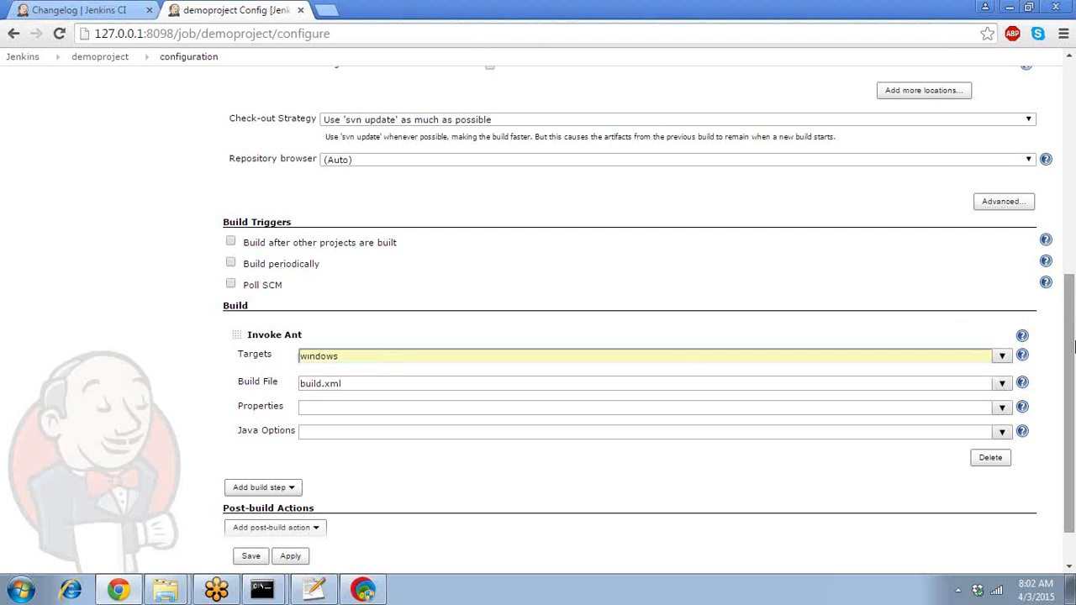
- Scroll down to Post-build Actions and open demoproject's Add post-build action dropdown
{"action": "left_click_drag", "start_coordinate": [1073, 341], "coordinate": [1073, 225]}
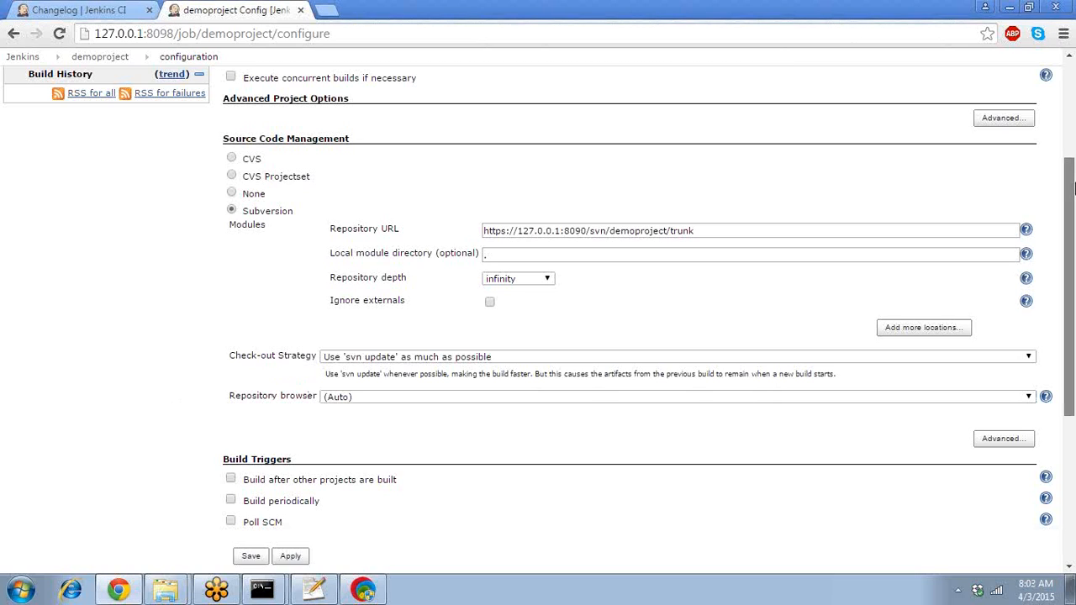
{"action": "left_click_drag", "start_coordinate": [1073, 194], "coordinate": [1073, 345]}
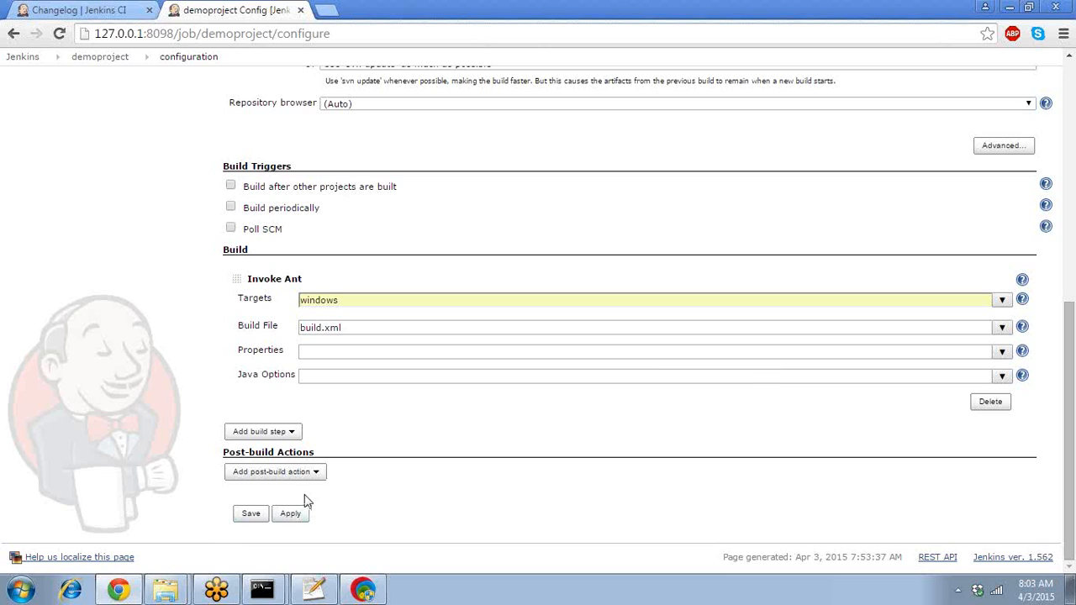
{"action": "left_click", "coordinate": [316, 475]}
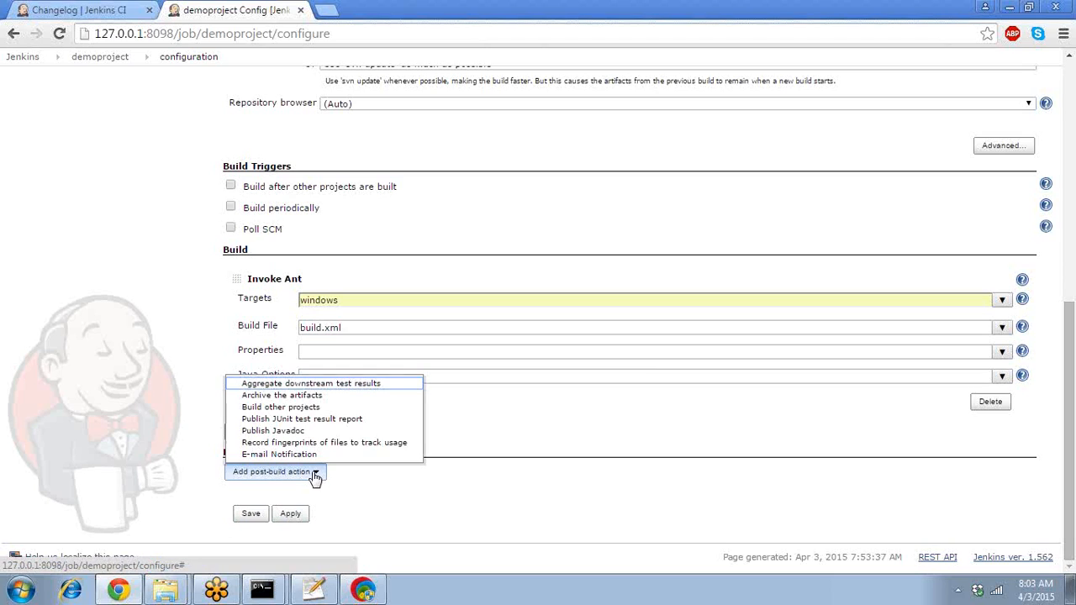
- Add an Archive the artifacts action and begin typing 'tar' in Files to archive
{"action": "left_click", "coordinate": [304, 395]}
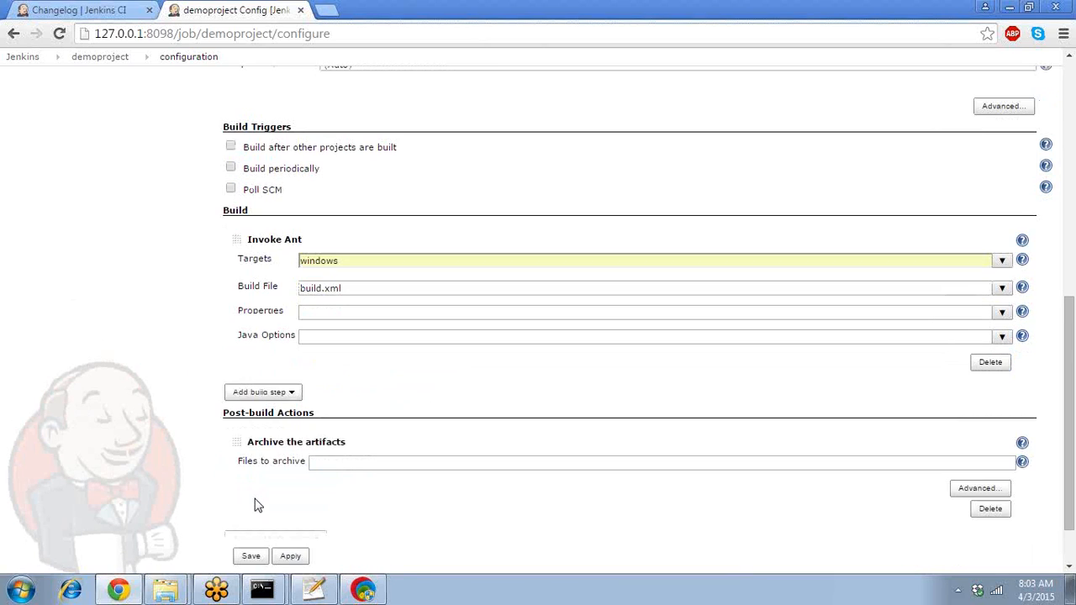
{"action": "left_click_drag", "start_coordinate": [1074, 359], "coordinate": [1074, 392]}
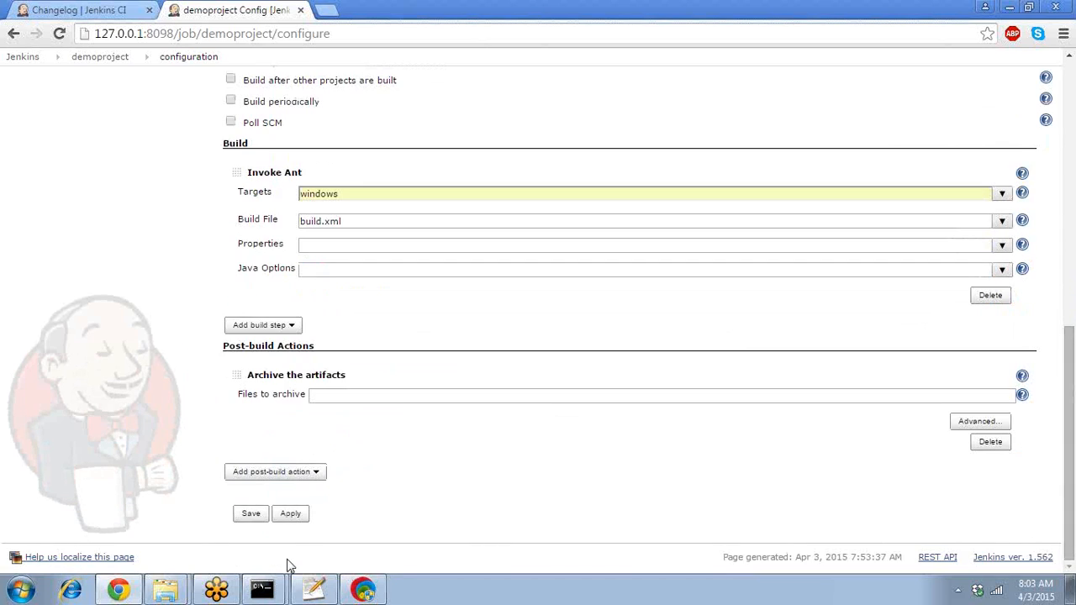
{"action": "left_click", "coordinate": [304, 472]}
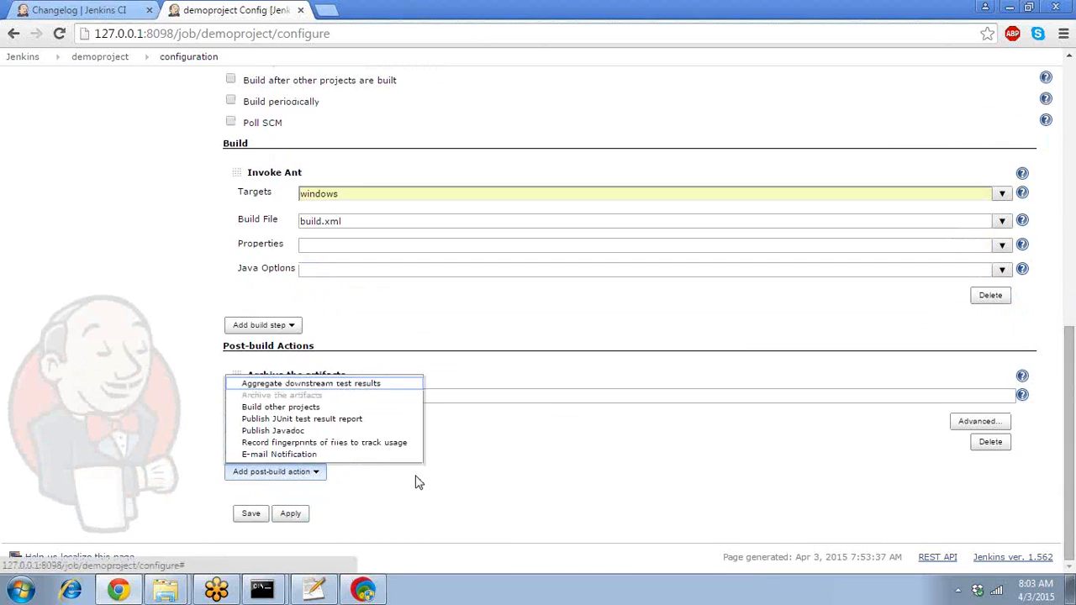
{"action": "left_click", "coordinate": [435, 496]}
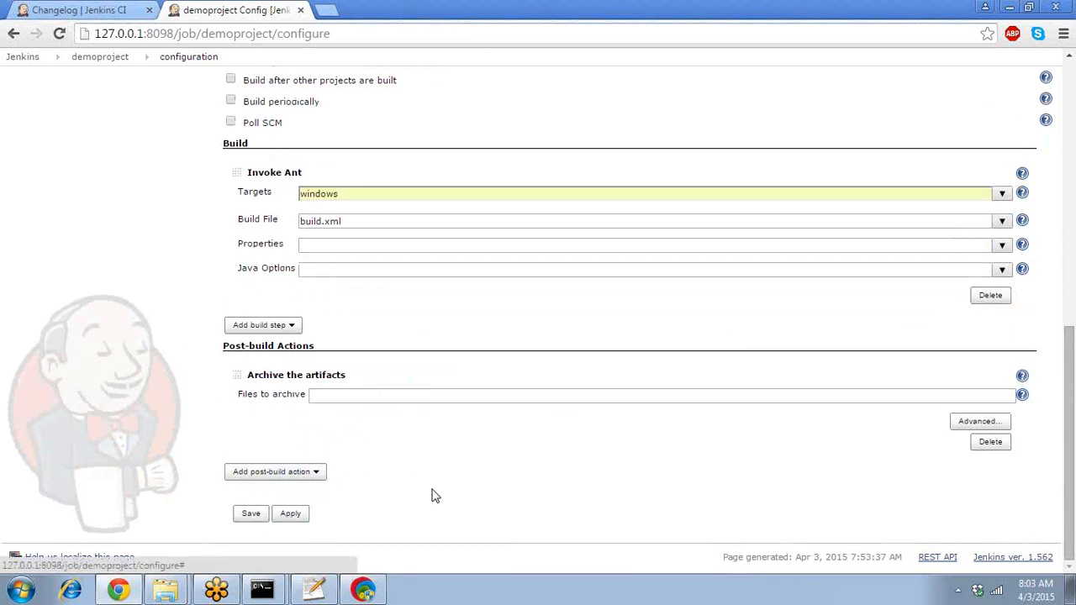
{"action": "left_click", "coordinate": [340, 394]}
{"action": "type", "text": "tar"}
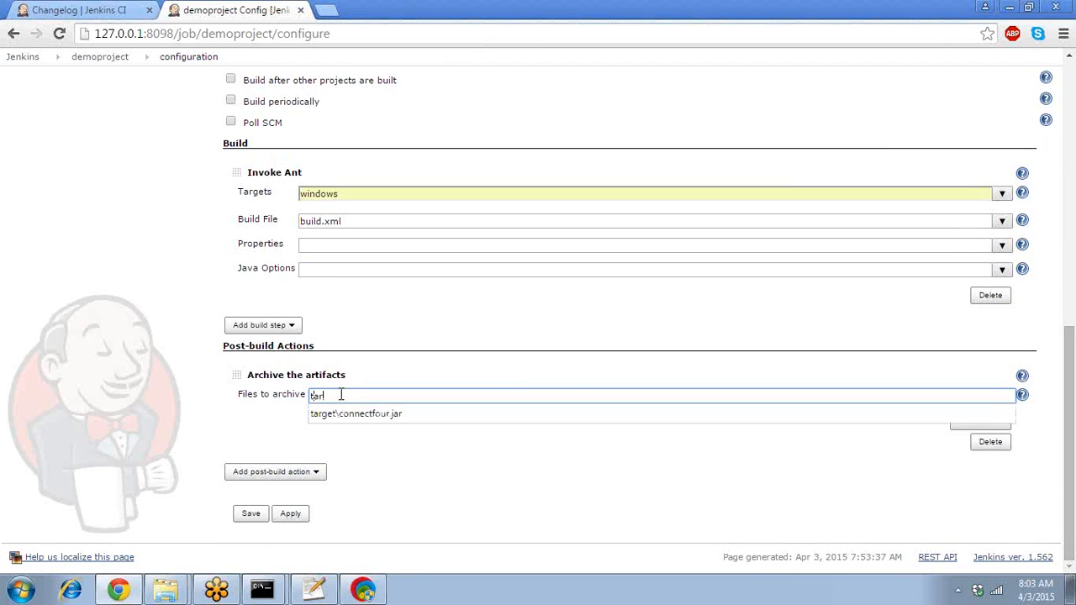
- Check the jar's path in the Command Prompt build output, then return to the configuration
{"action": "left_click", "coordinate": [274, 583]}
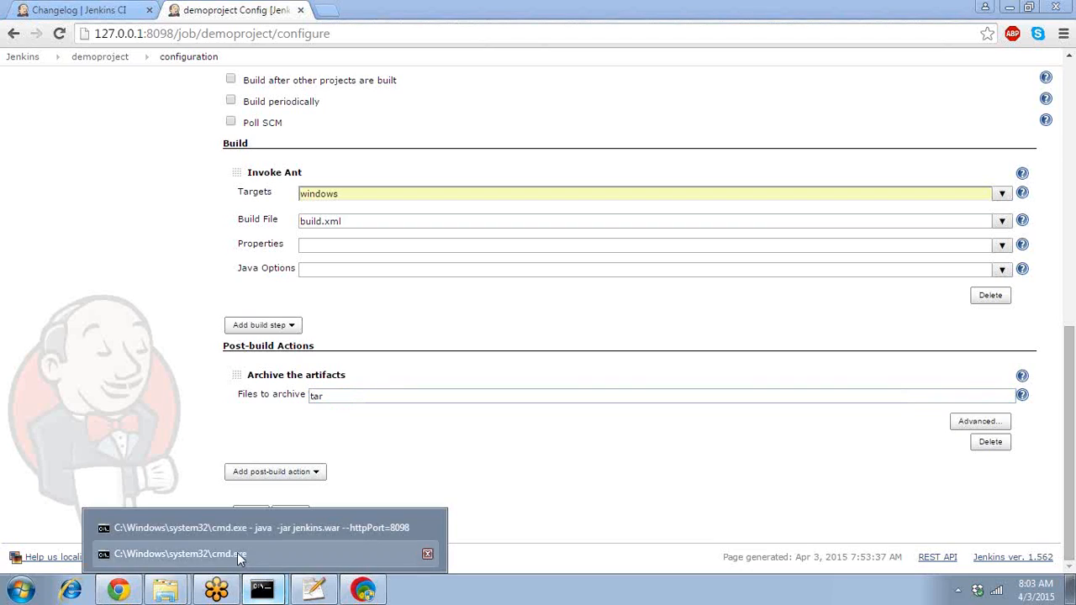
{"action": "left_click", "coordinate": [237, 552]}
{"action": "right_click", "coordinate": [263, 589]}
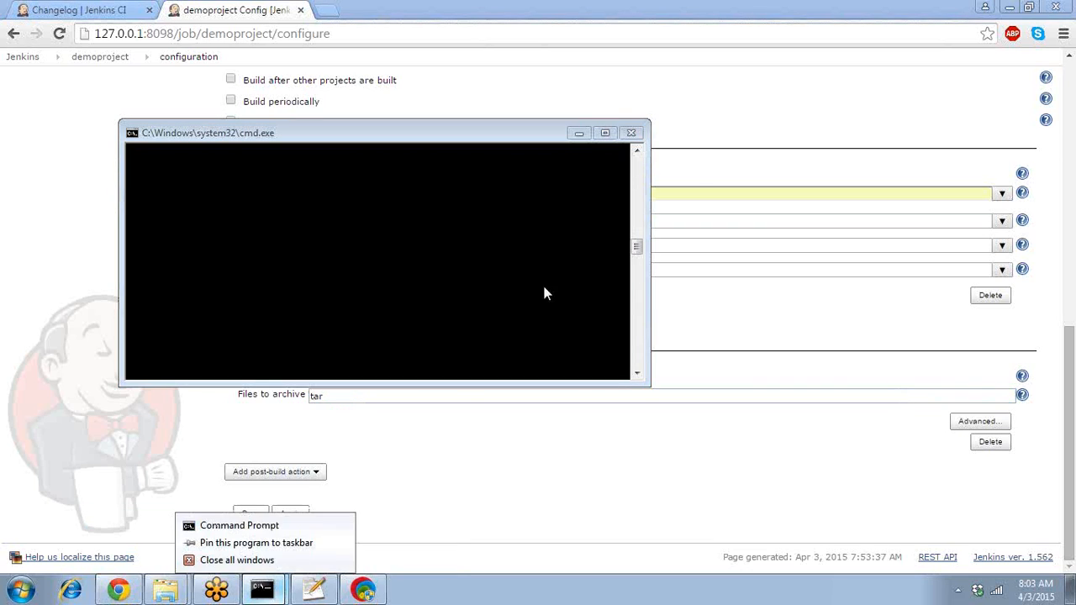
{"action": "left_click_drag", "start_coordinate": [637, 247], "coordinate": [636, 235]}
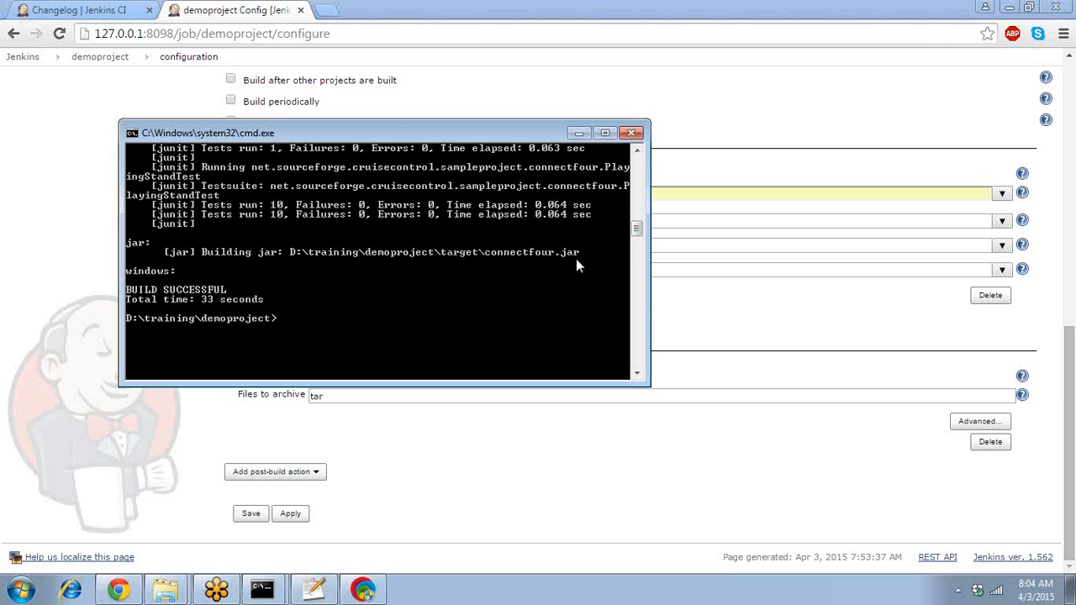
{"action": "left_click", "coordinate": [417, 454]}
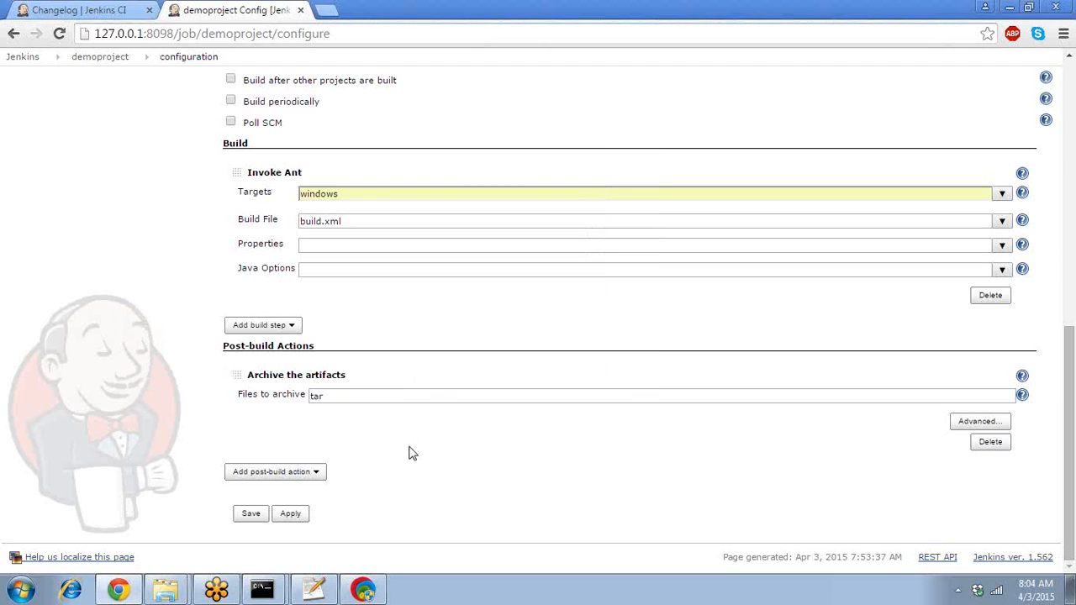
- Pick target\connectfour.jar from the Files to archive suggestions and save demoproject's configuration
{"action": "left_click", "coordinate": [358, 395]}
{"action": "type", "text": "target"}
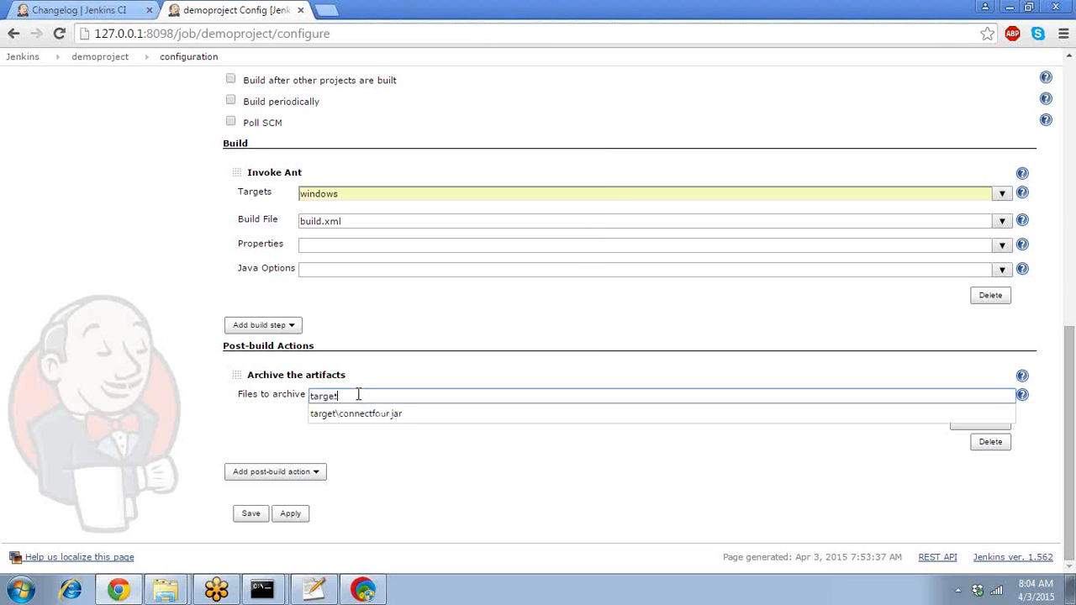
{"action": "key", "text": "Down"}
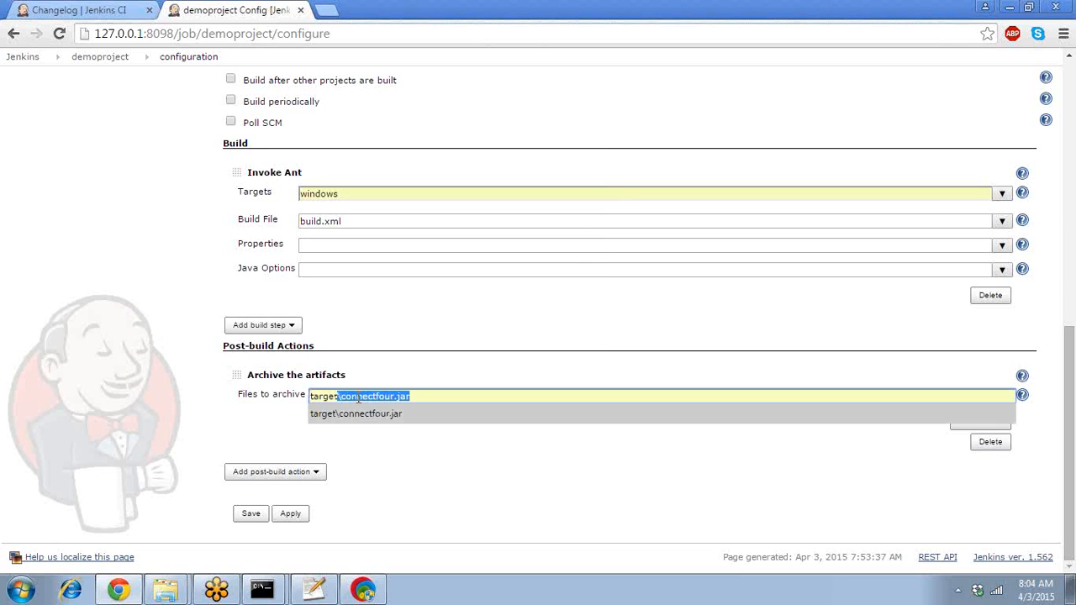
{"action": "left_click", "coordinate": [402, 419]}
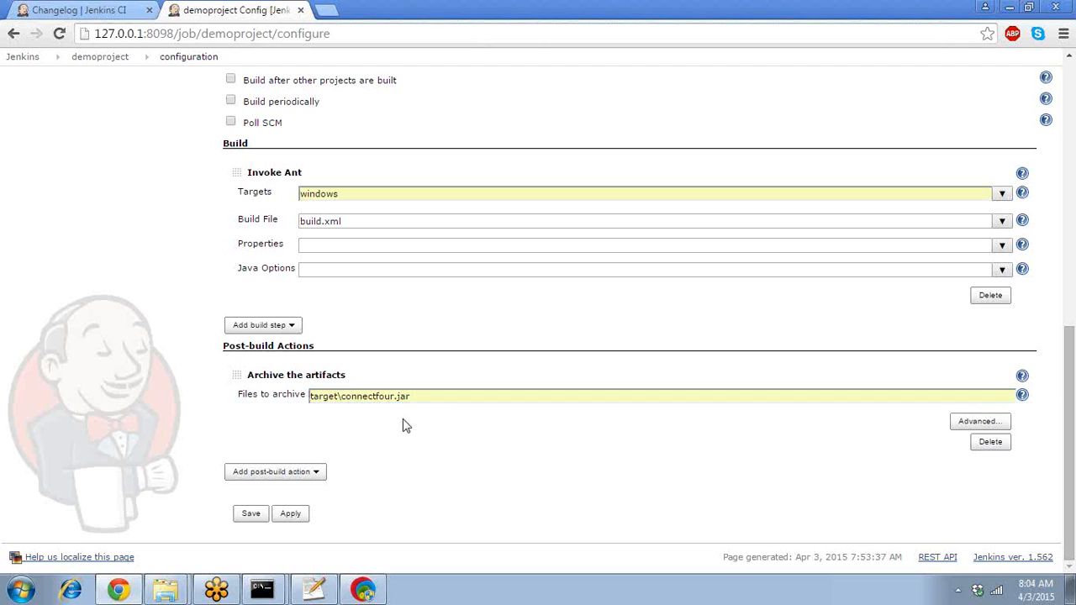
{"action": "left_click", "coordinate": [251, 513]}
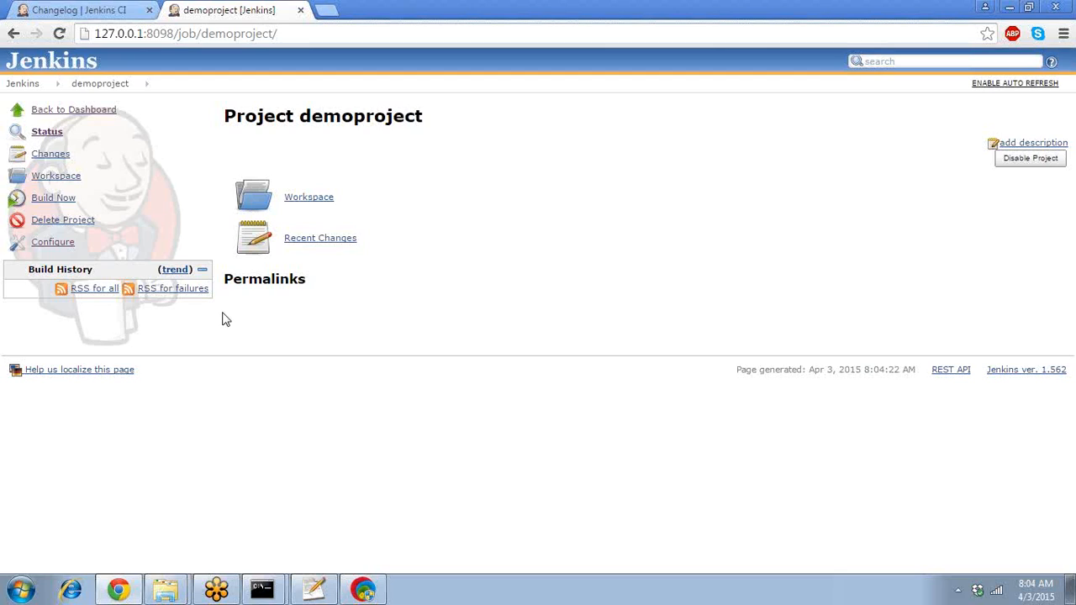
- Run Build Now for demoproject and open build #1 from Build History
{"action": "left_click", "coordinate": [63, 204]}
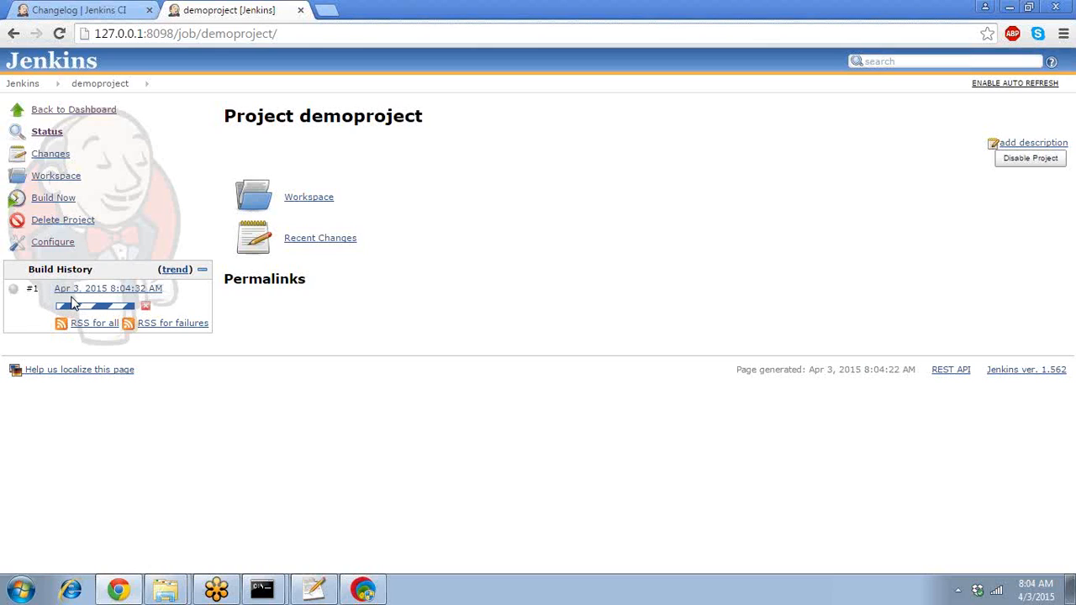
{"action": "mouse_move", "coordinate": [56, 294]}
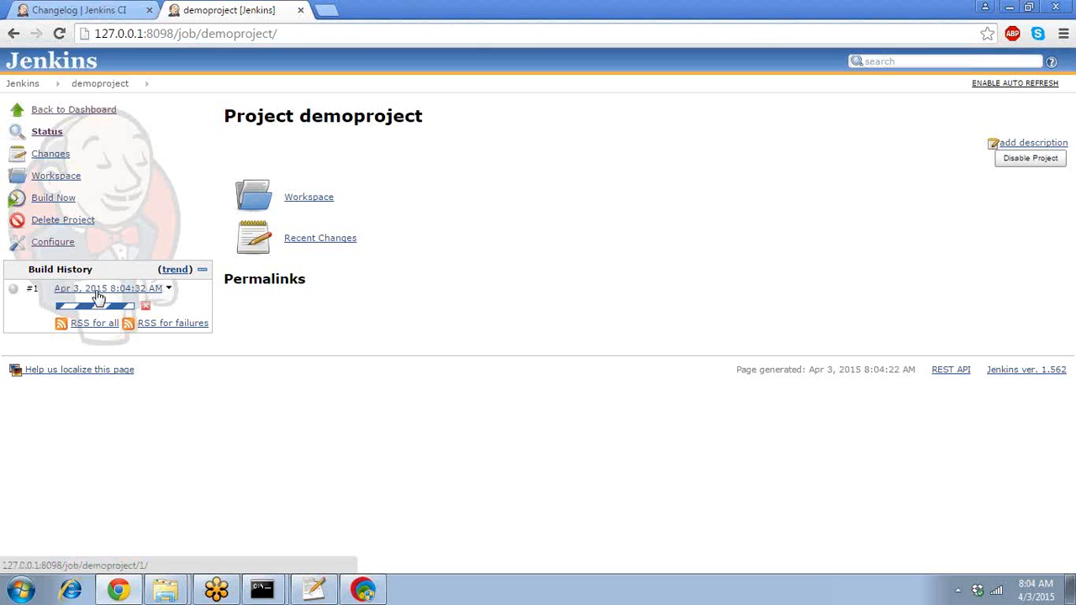
{"action": "left_click", "coordinate": [98, 293]}
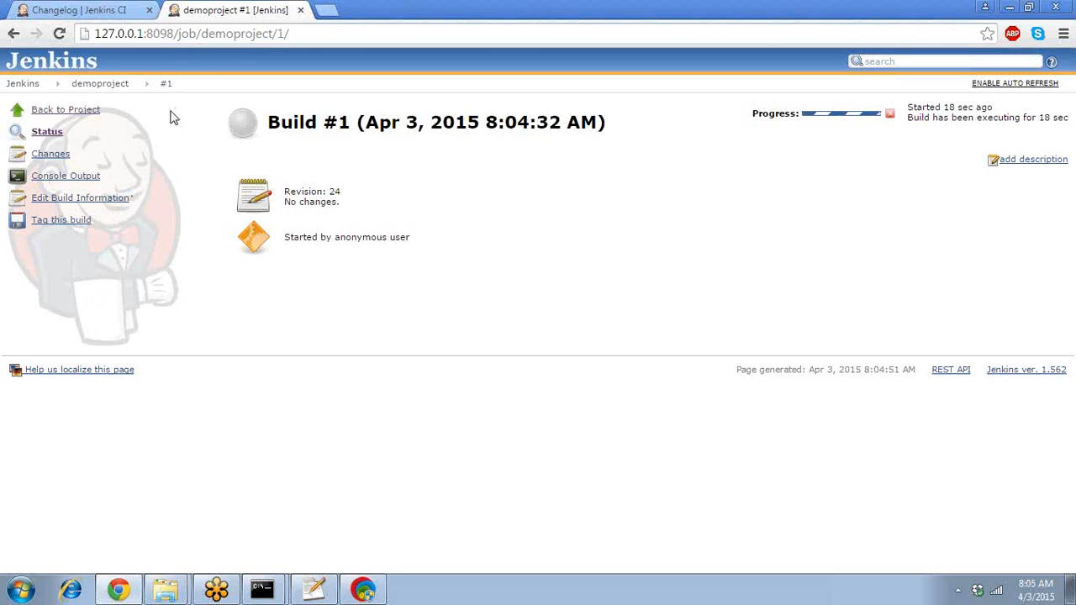
- Read through build #1's console output, then open its status page showing archived connectfour.jar (7.03 KB)
{"action": "left_click", "coordinate": [95, 178]}
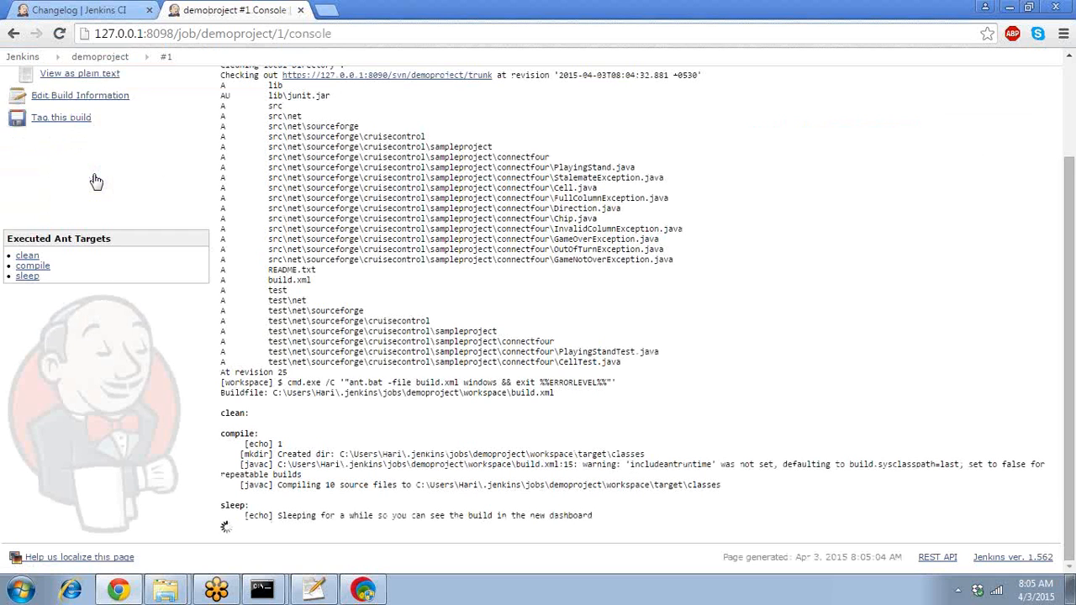
{"action": "left_click_drag", "start_coordinate": [1070, 287], "coordinate": [1074, 190]}
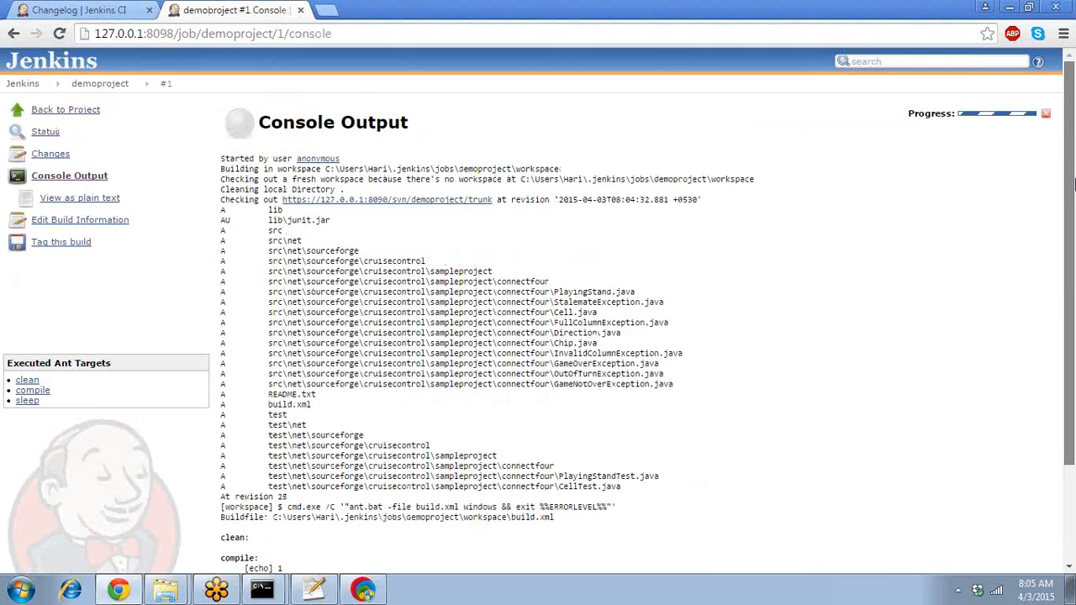
{"action": "scroll", "coordinate": [328, 211], "scroll_direction": "down", "scroll_amount": 1}
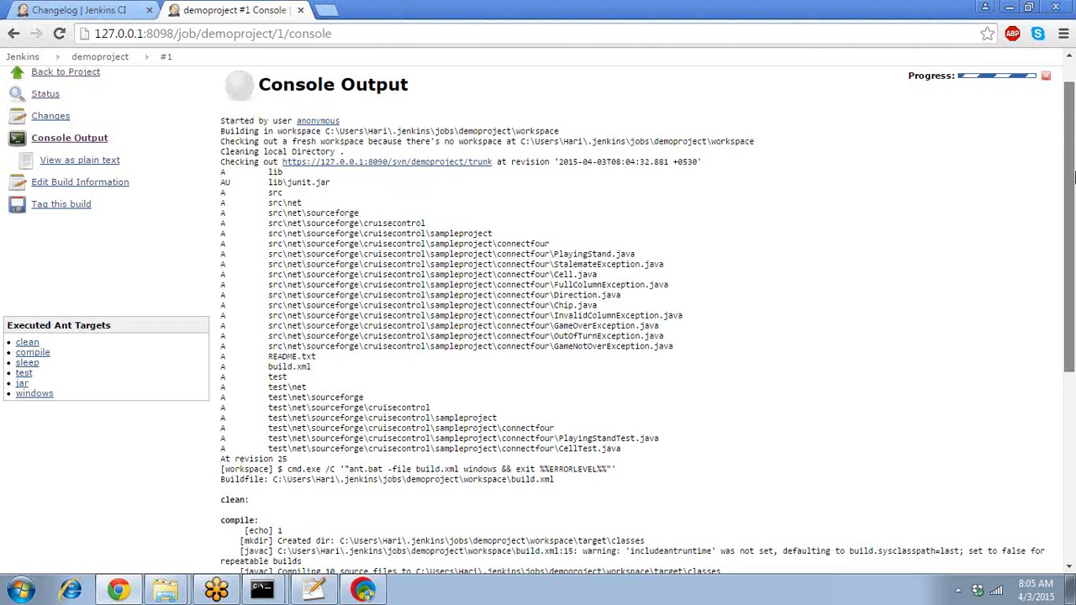
{"action": "left_click_drag", "start_coordinate": [1073, 177], "coordinate": [1073, 299]}
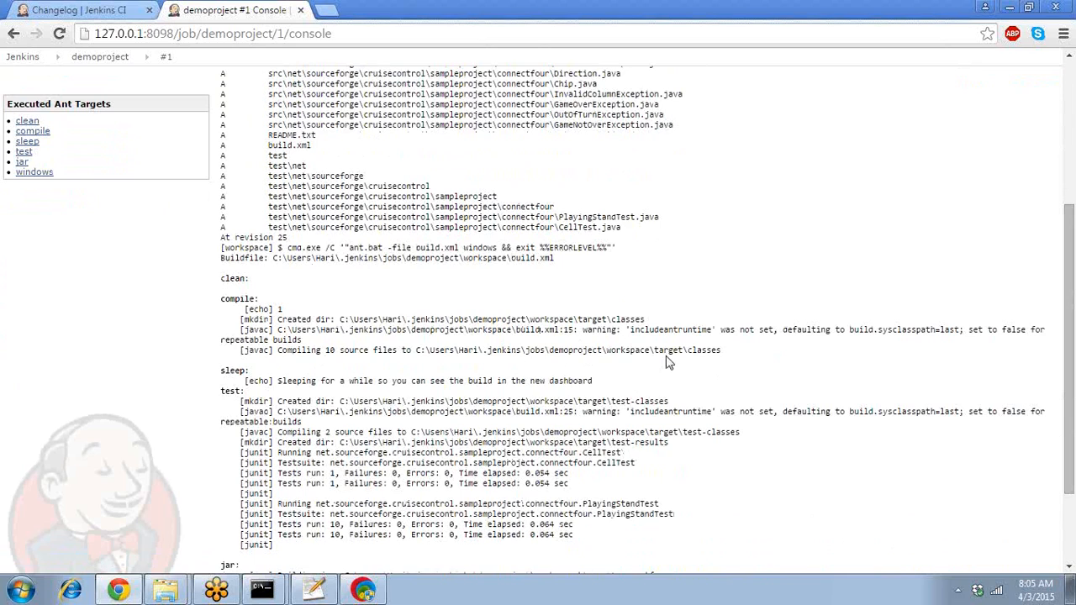
{"action": "left_click_drag", "start_coordinate": [1074, 317], "coordinate": [1074, 384]}
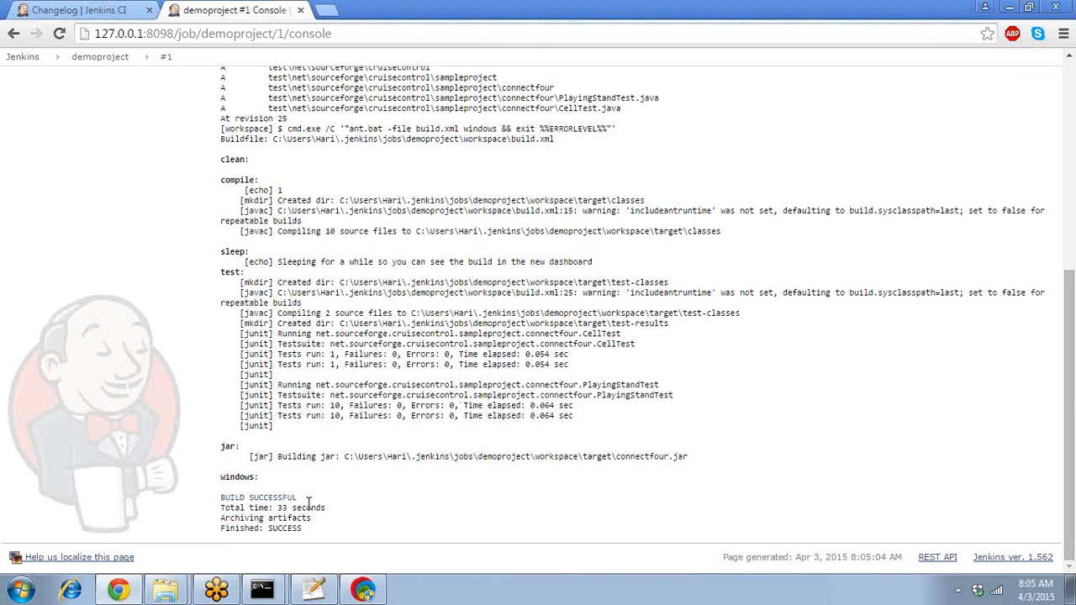
{"action": "left_click_drag", "start_coordinate": [1074, 445], "coordinate": [1074, 220]}
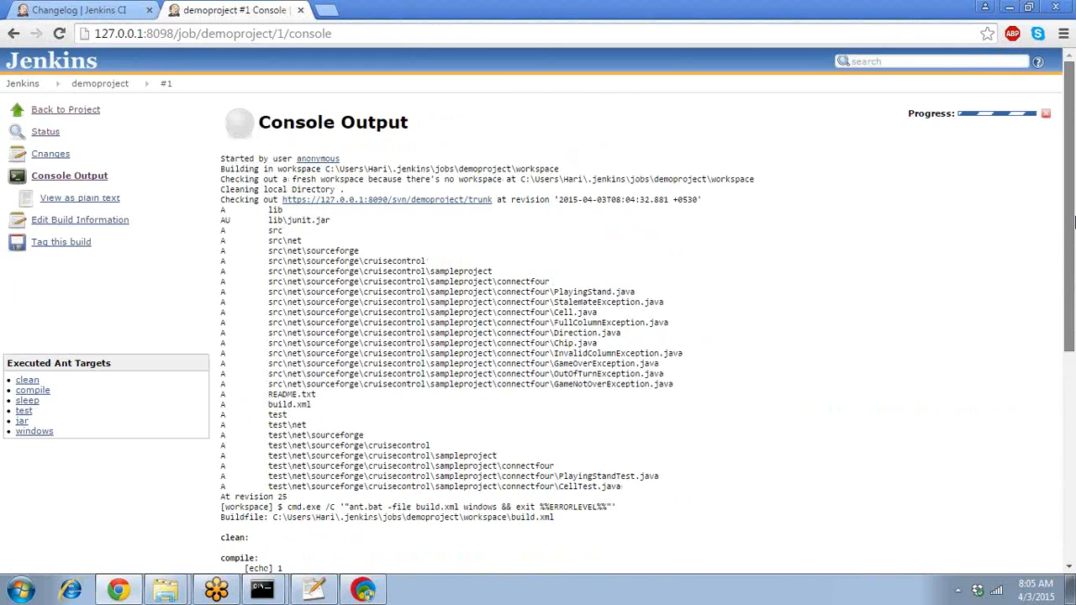
{"action": "left_click", "coordinate": [54, 134]}
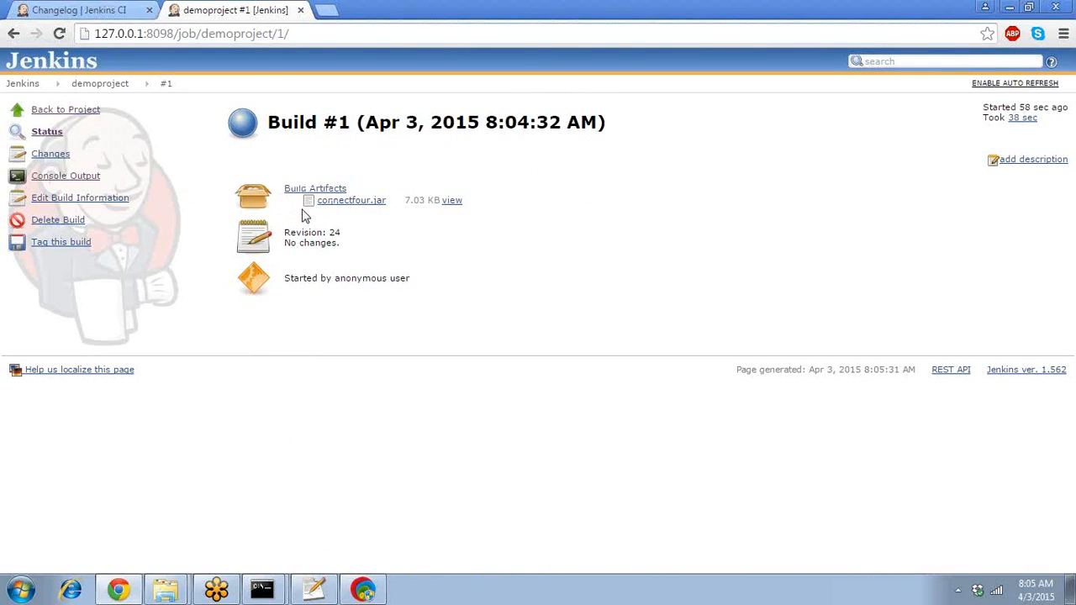
- Return to the demoproject project page via its breadcrumb link
{"action": "mouse_move", "coordinate": [245, 122]}
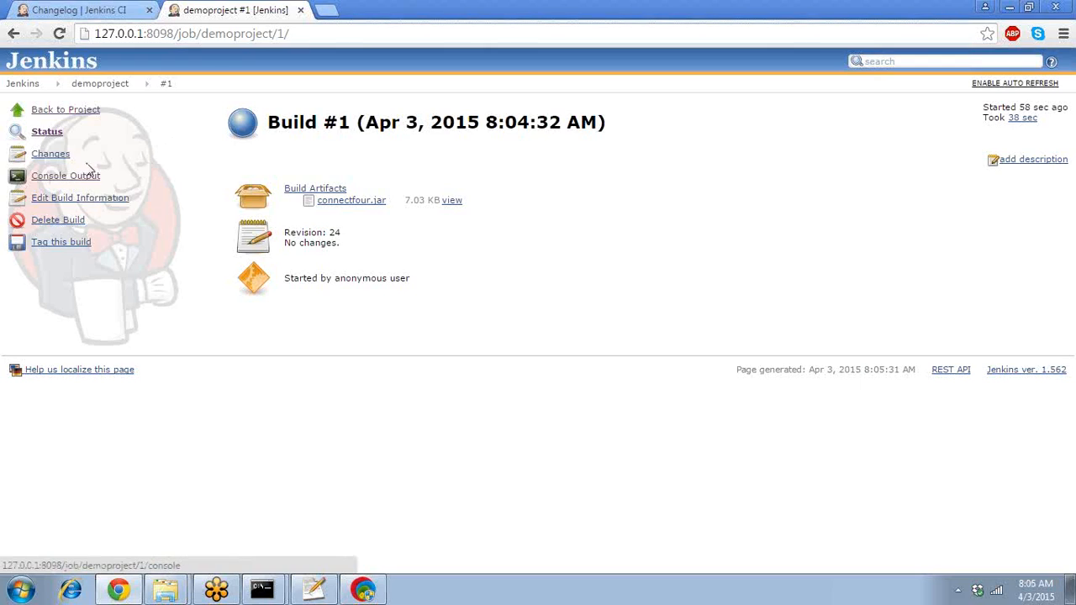
{"action": "left_click", "coordinate": [96, 84]}
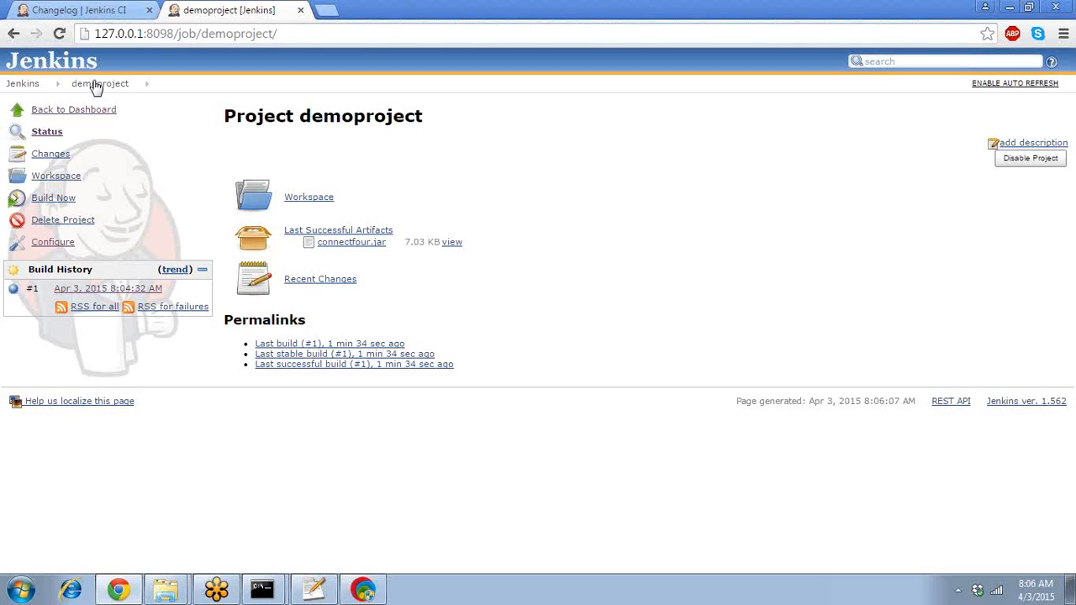
- In demoproject's configuration, add a Publish JUnit test result report action and start its path with 'target\'
{"action": "left_click", "coordinate": [46, 243]}
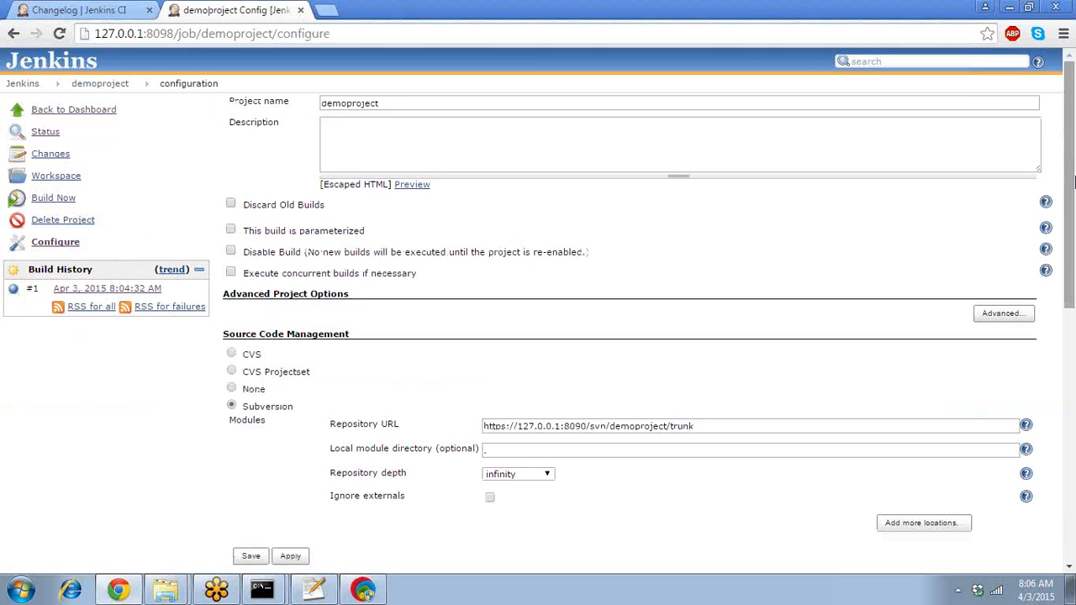
{"action": "left_click_drag", "start_coordinate": [1073, 166], "coordinate": [1073, 429]}
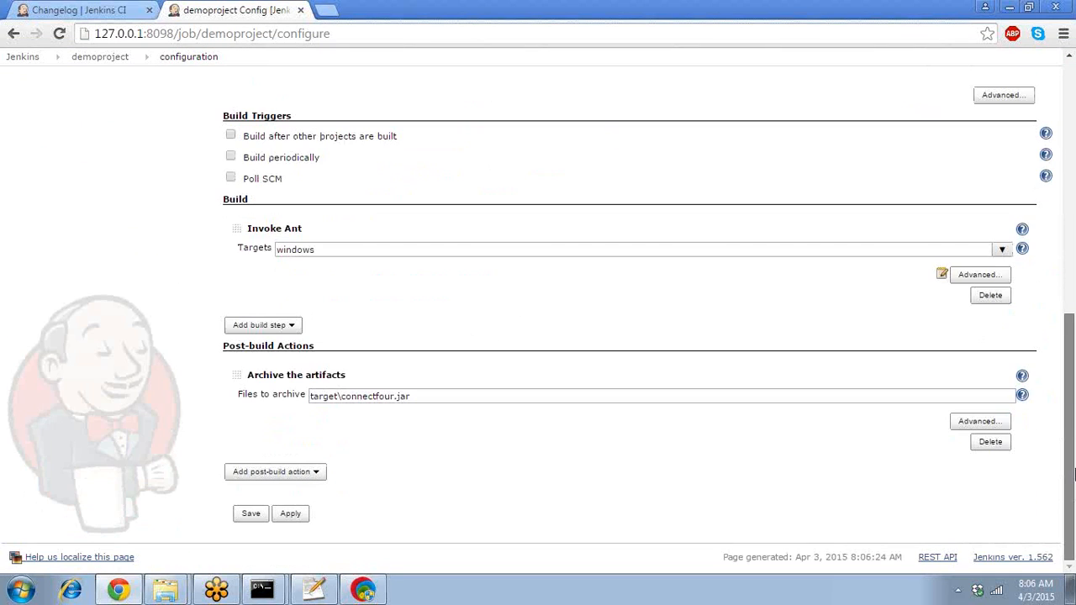
{"action": "left_click", "coordinate": [315, 474]}
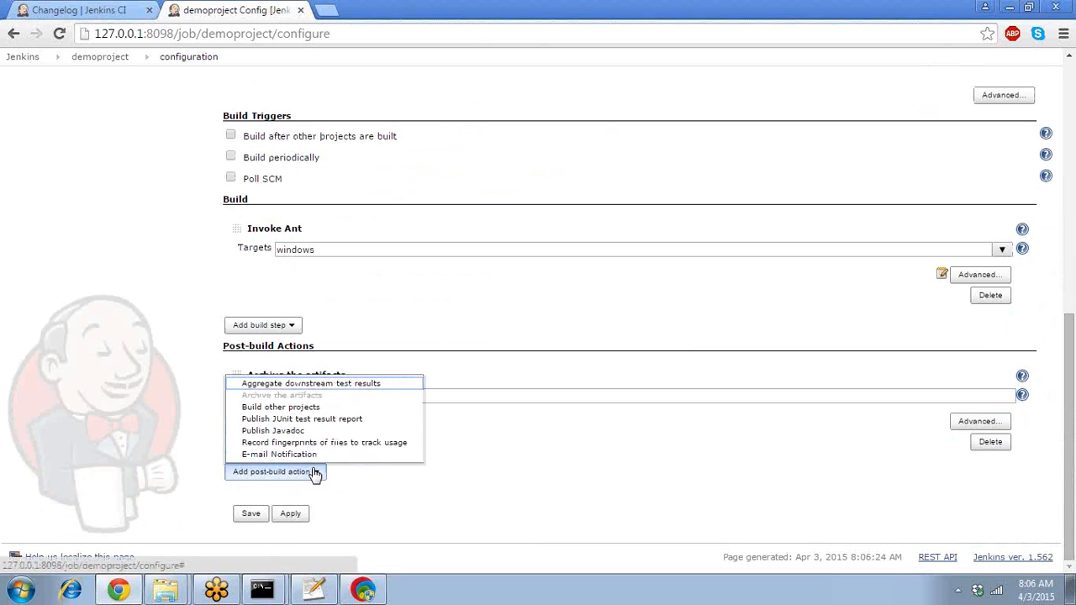
{"action": "left_click", "coordinate": [319, 420]}
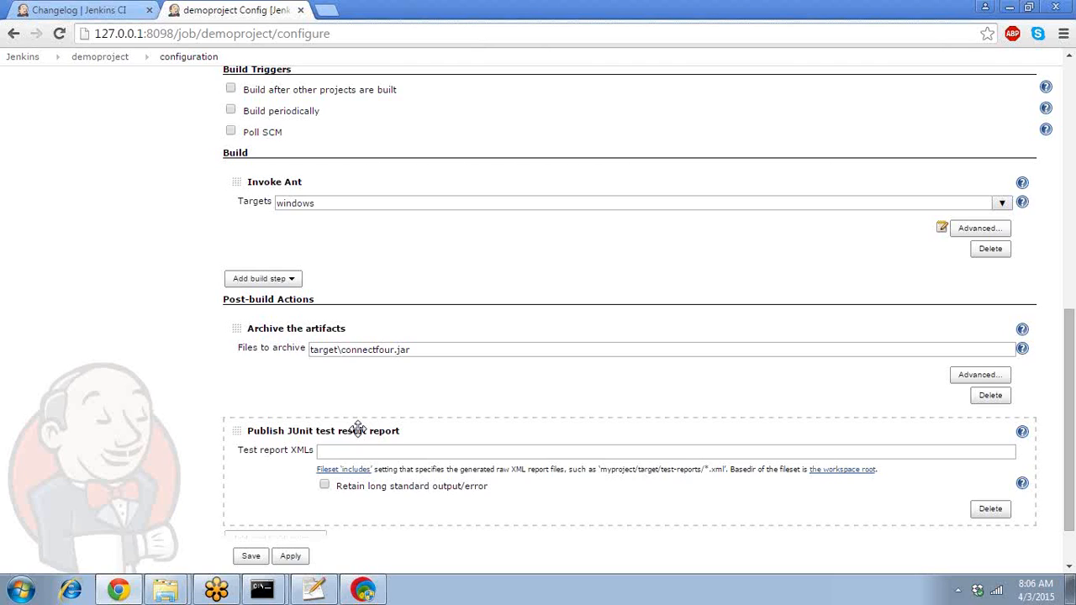
{"action": "left_click", "coordinate": [357, 451]}
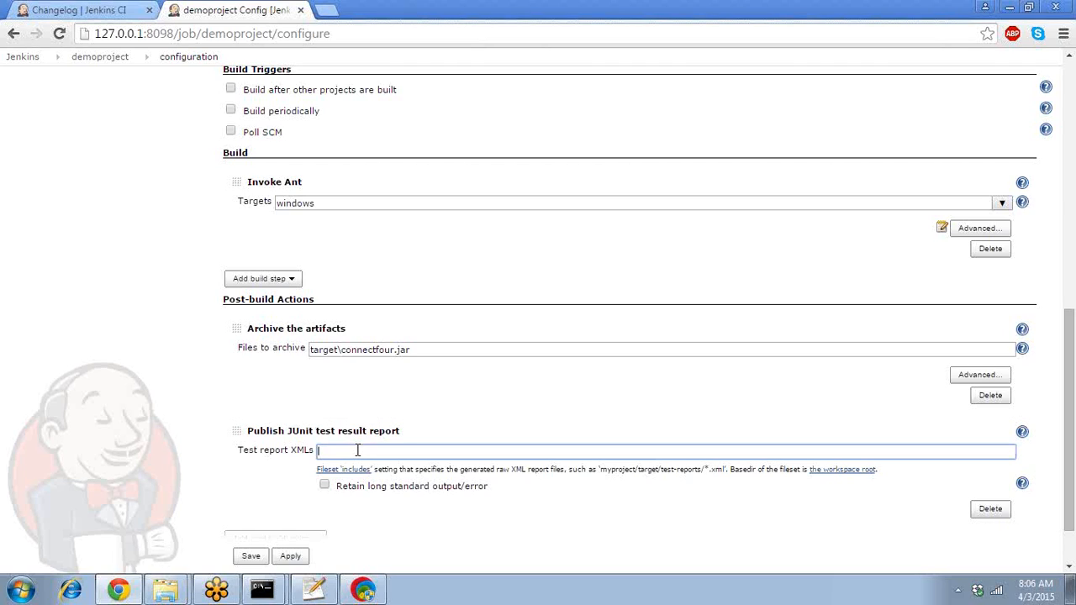
{"action": "type", "text": "ta"}
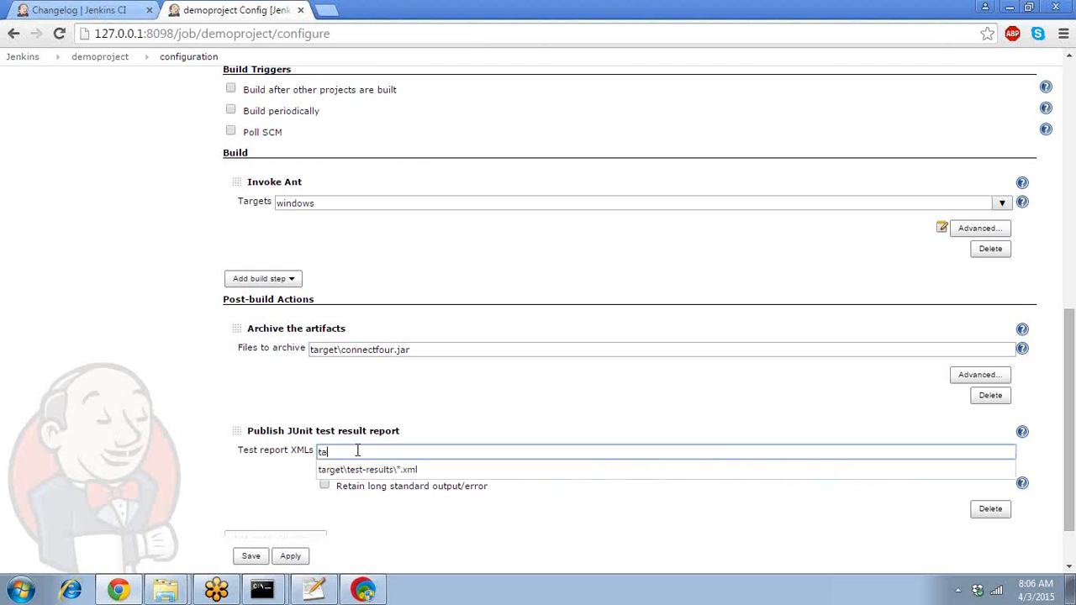
{"action": "type", "text": "rget\\"}
{"action": "key", "text": "BackSpace"}
- Browse to demoproject\target\test-results in Explorer to confirm the two TEST-*.xml reports, then minimize it
{"action": "mouse_move", "coordinate": [165, 589]}
{"action": "left_click", "coordinate": [162, 527]}
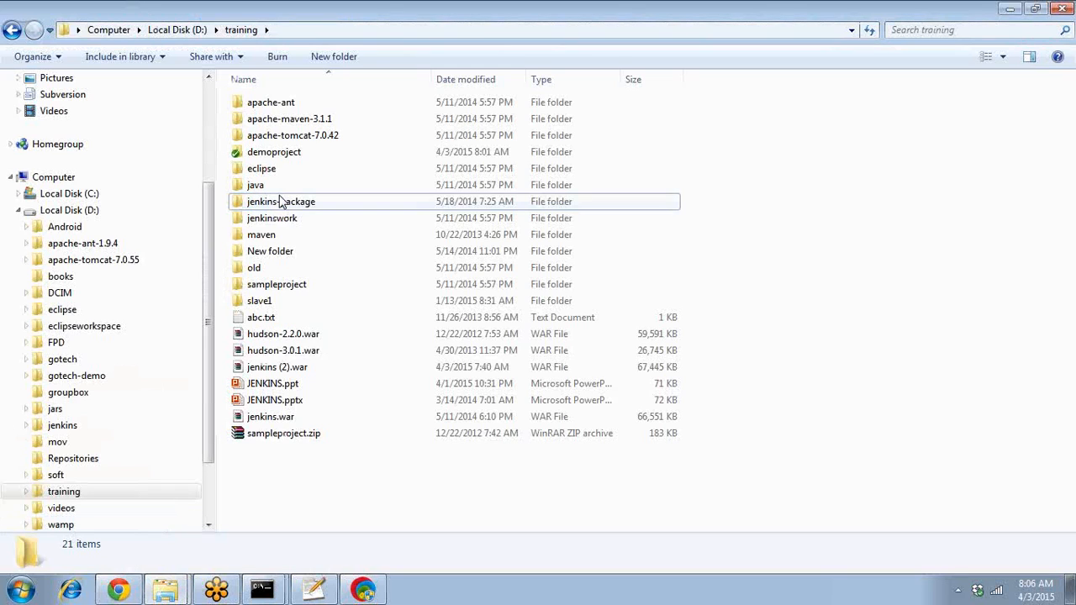
{"action": "left_click", "coordinate": [288, 152]}
{"action": "double_click", "coordinate": [288, 152]}
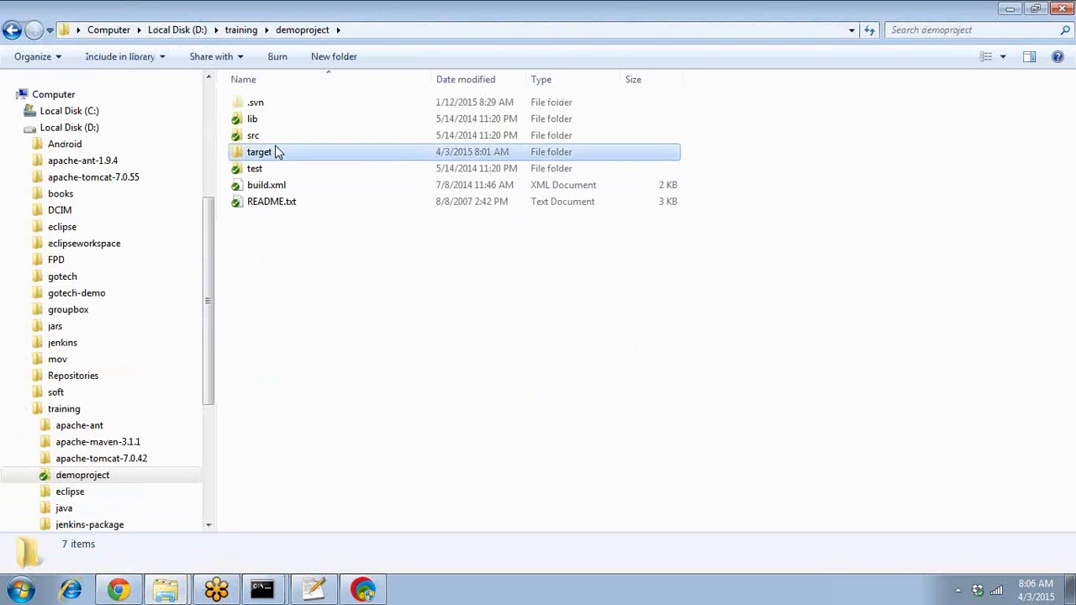
{"action": "double_click", "coordinate": [276, 151]}
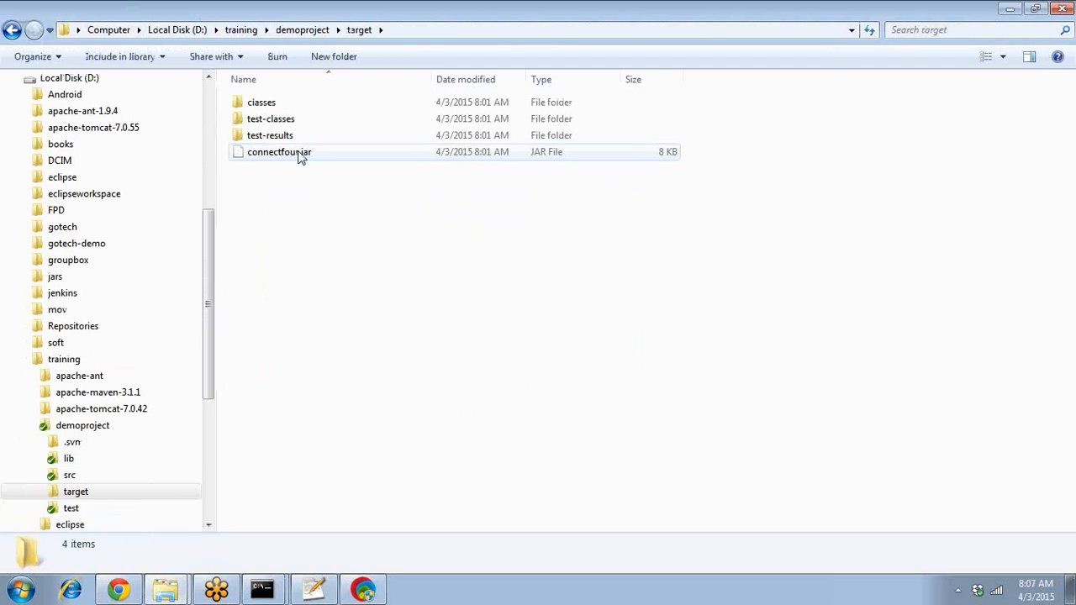
{"action": "double_click", "coordinate": [289, 137]}
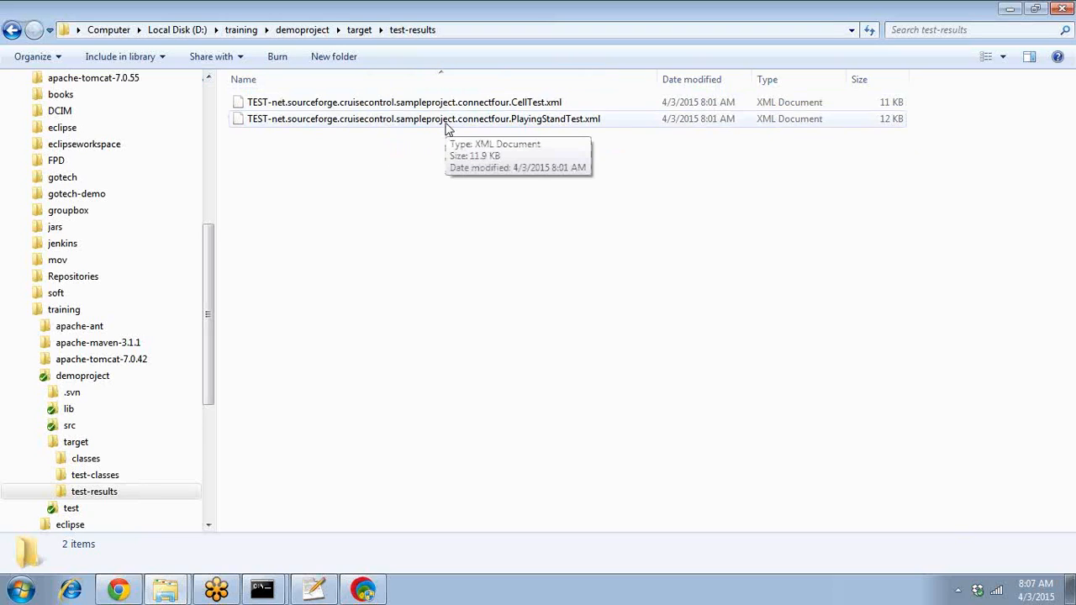
{"action": "left_click", "coordinate": [1008, 10]}
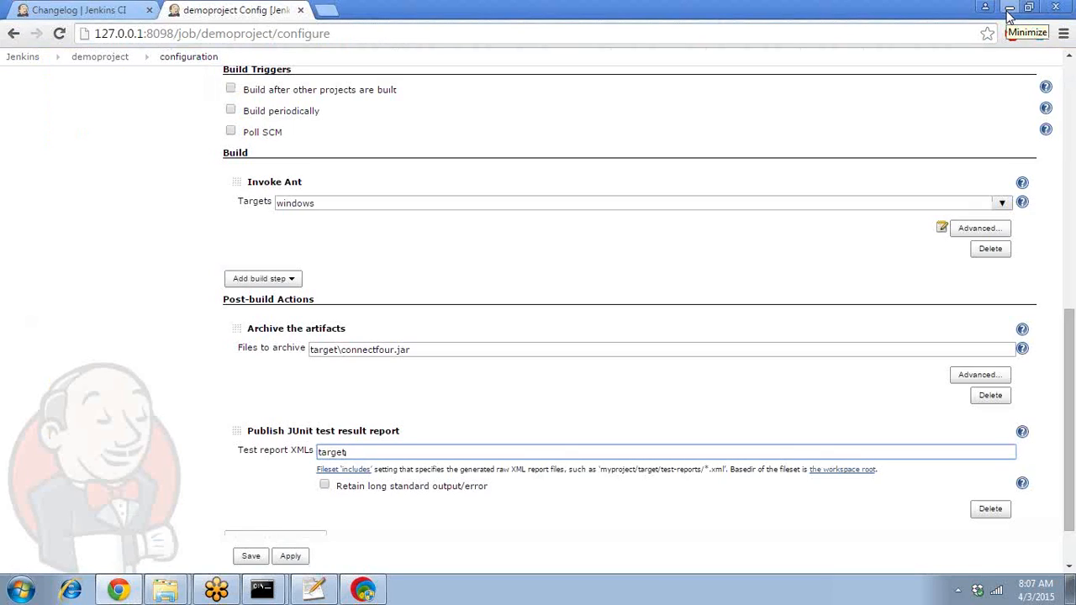
- Fill Test report XMLs with the target\test-results\*.xml suggestion, dropping a trial TEST prefix, and save
{"action": "type", "text": "\\test-results\\*.xml"}
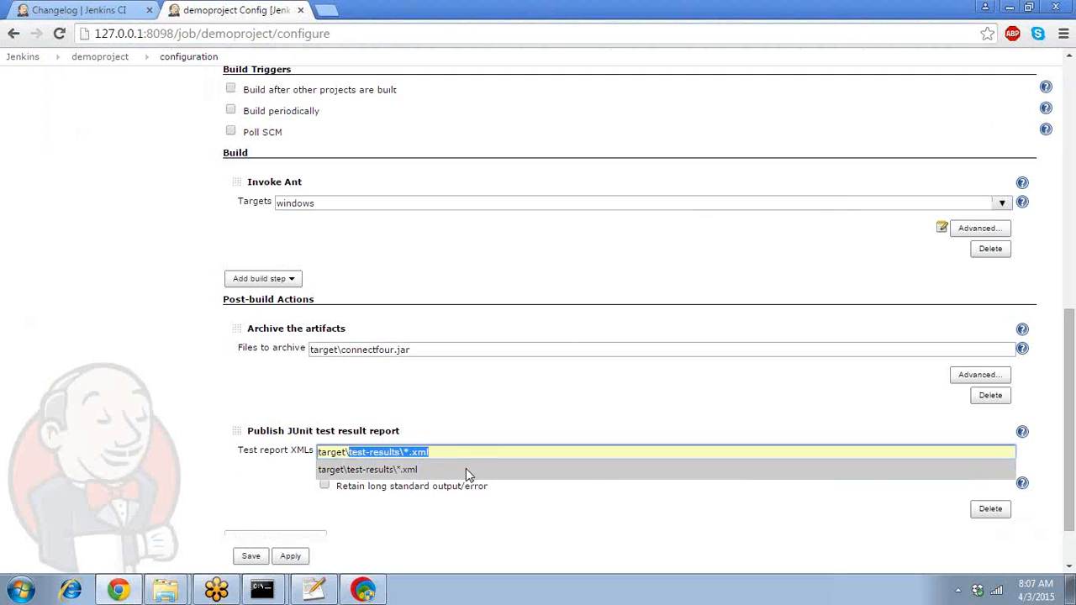
{"action": "left_click", "coordinate": [466, 470]}
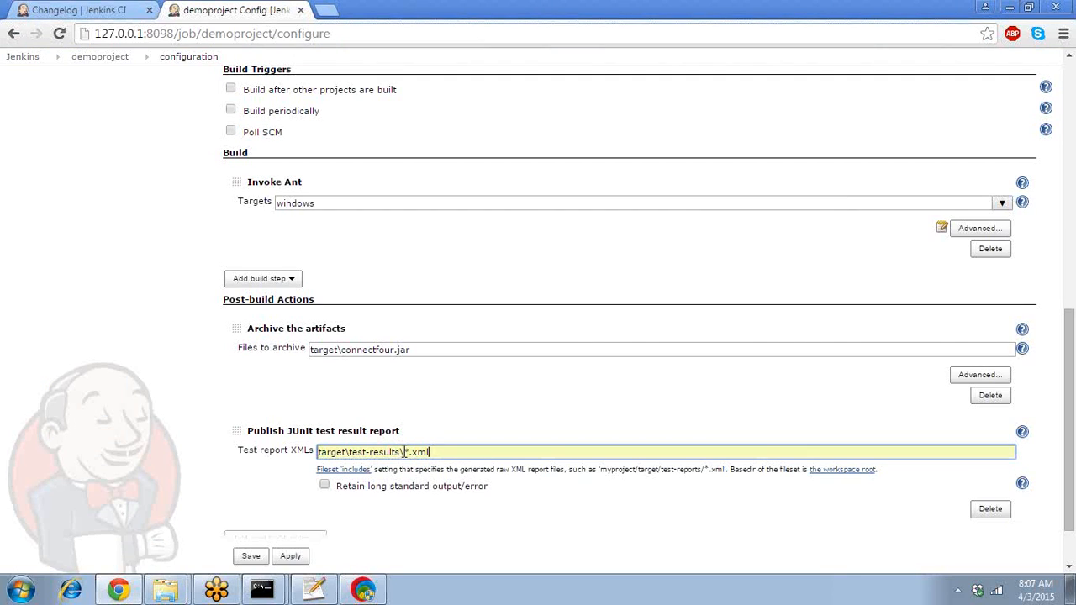
{"action": "left_click", "coordinate": [405, 453]}
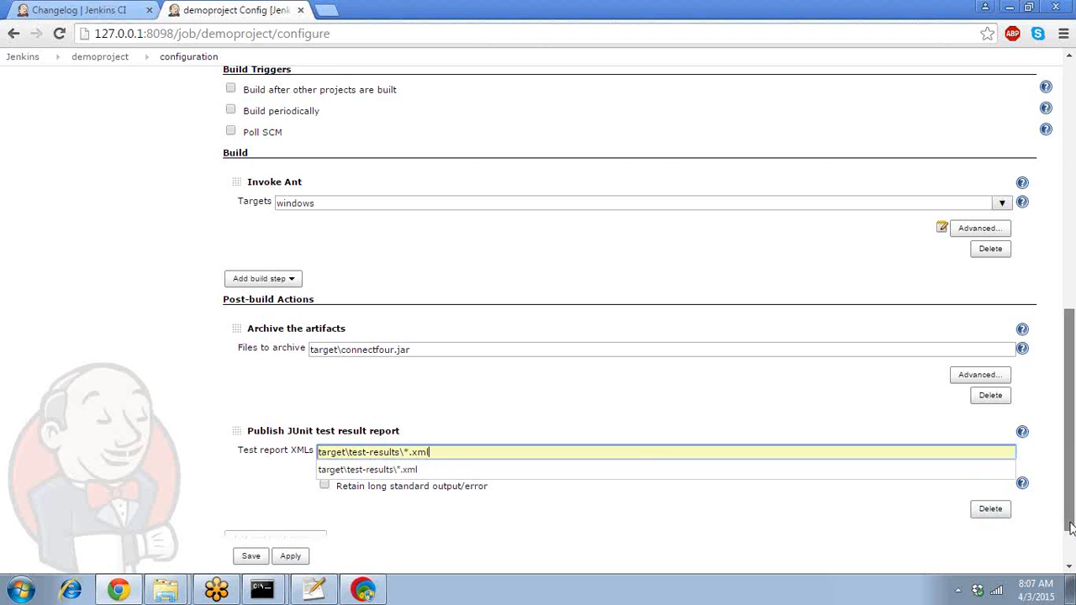
{"action": "scroll", "coordinate": [1070, 527], "scroll_direction": "down", "scroll_amount": 2}
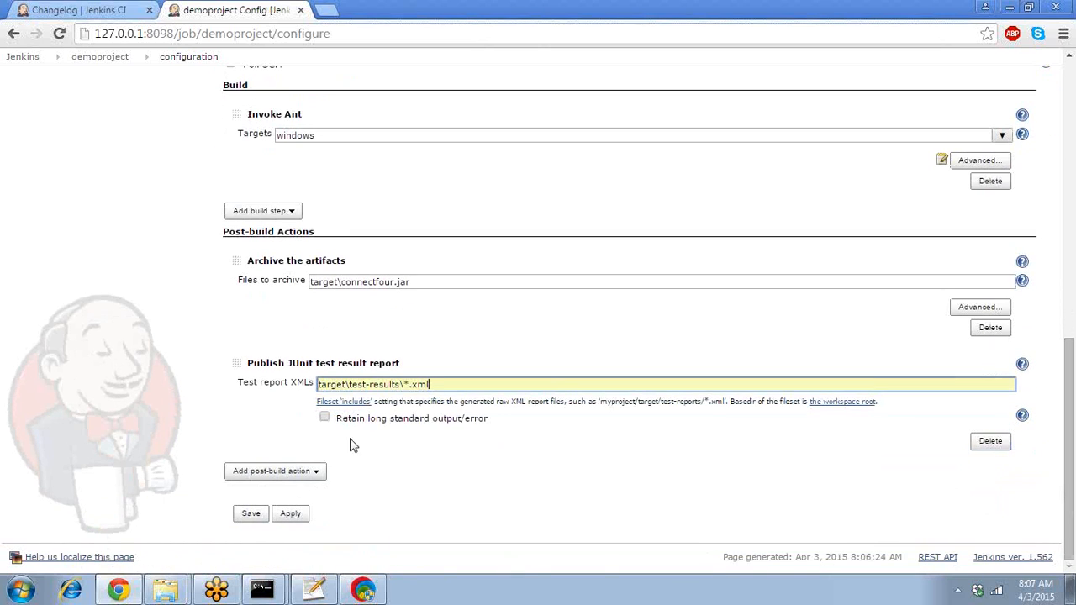
{"action": "left_click", "coordinate": [407, 384]}
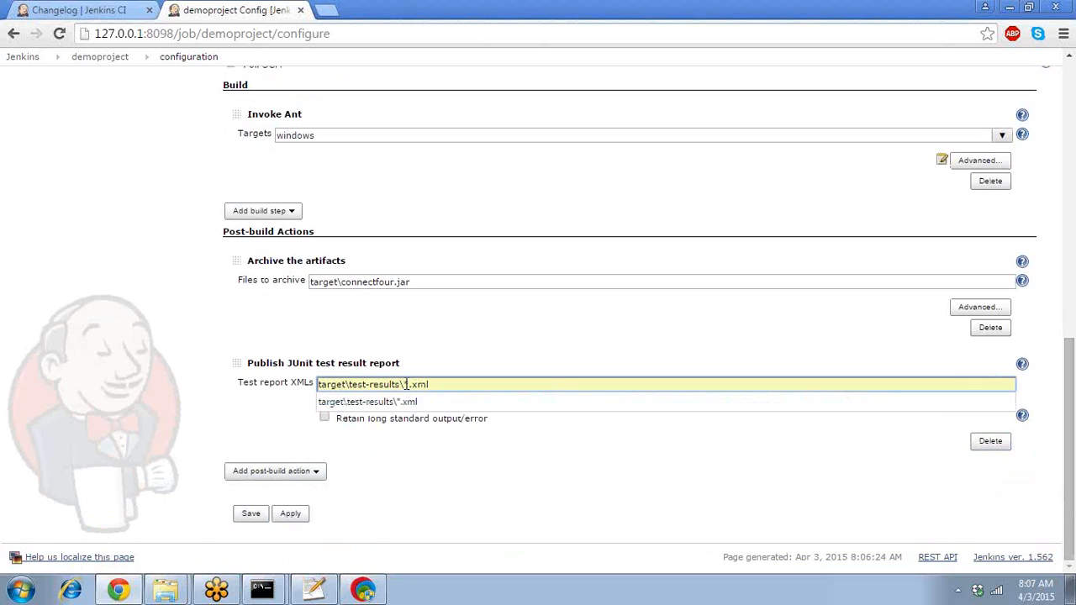
{"action": "type", "text": "TEST"}
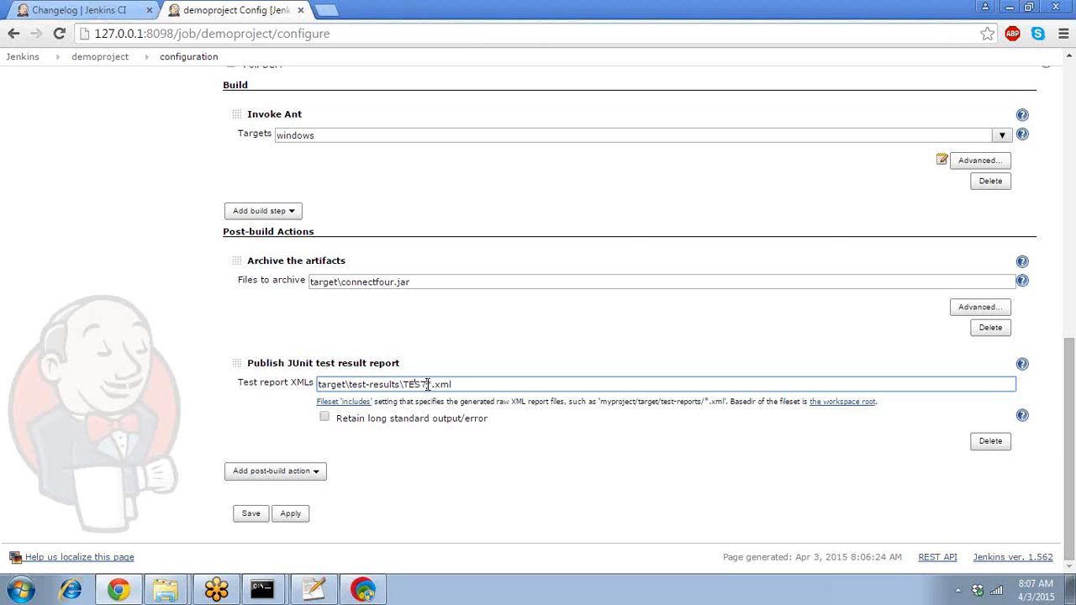
{"action": "key", "text": "BackSpace"}
{"action": "key", "text": "BackSpace"}
{"action": "key", "text": "BackSpace"}
{"action": "key", "text": "BackSpace"}
{"action": "left_click", "coordinate": [385, 538]}
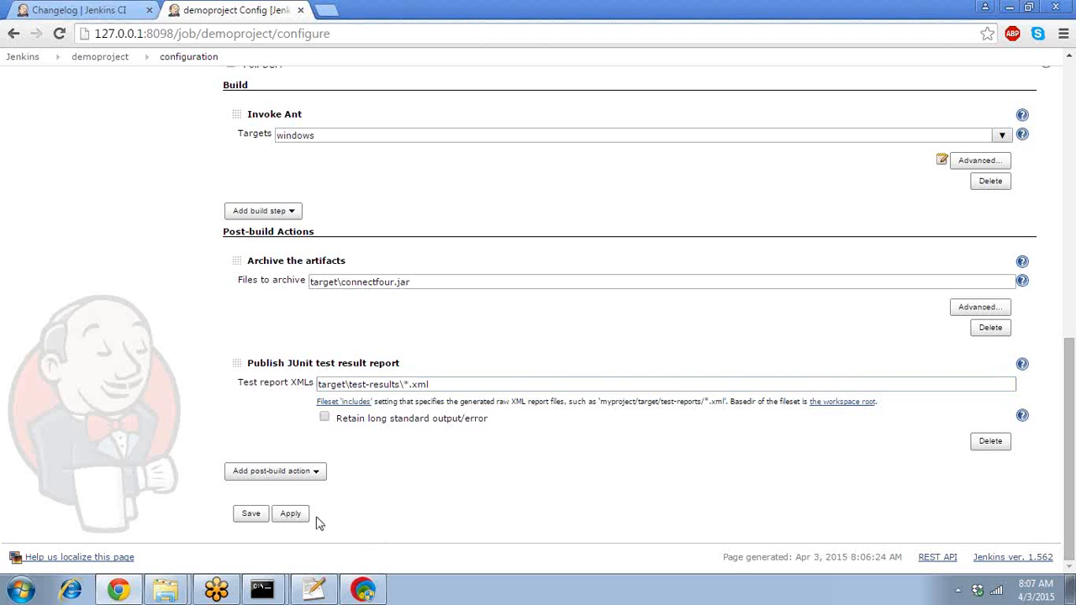
{"action": "left_click", "coordinate": [251, 514]}
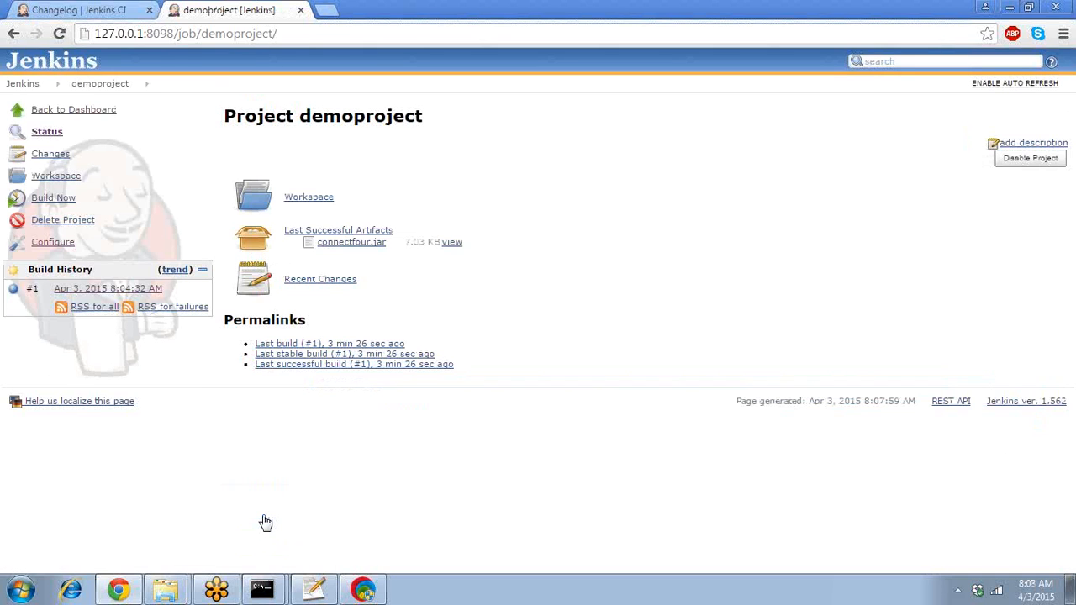
- Trigger build #2 of demoproject and watch its console output while it runs
{"action": "left_click", "coordinate": [67, 206]}
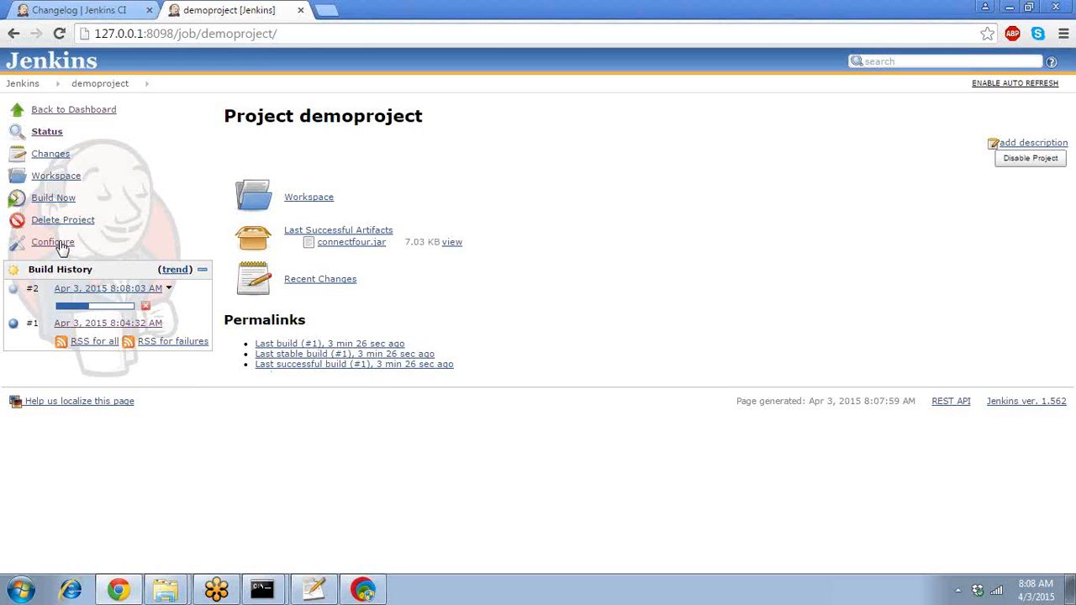
{"action": "left_click", "coordinate": [85, 288]}
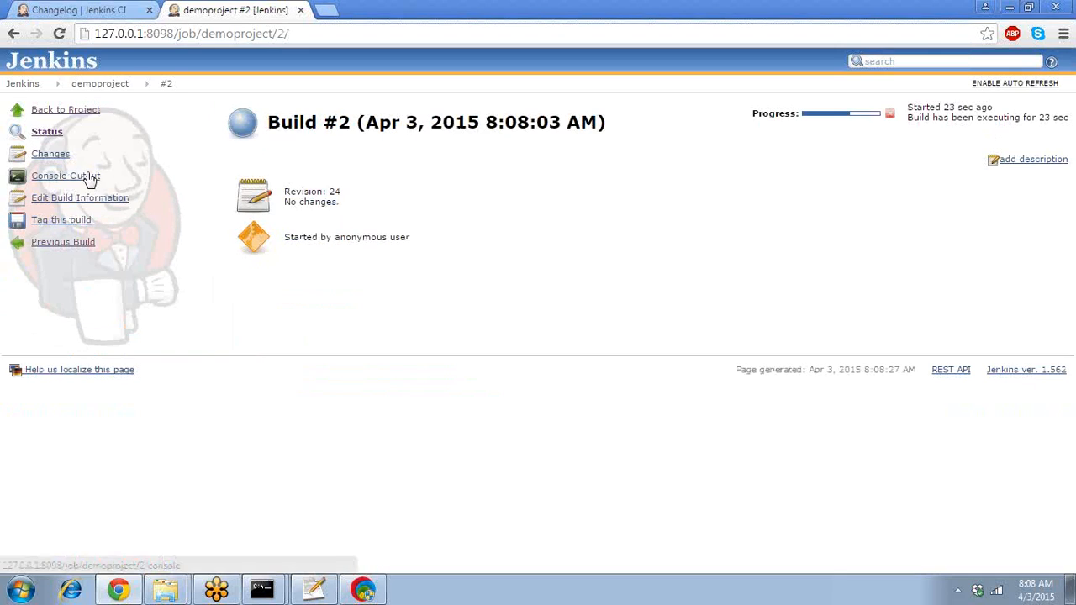
{"action": "left_click", "coordinate": [89, 178]}
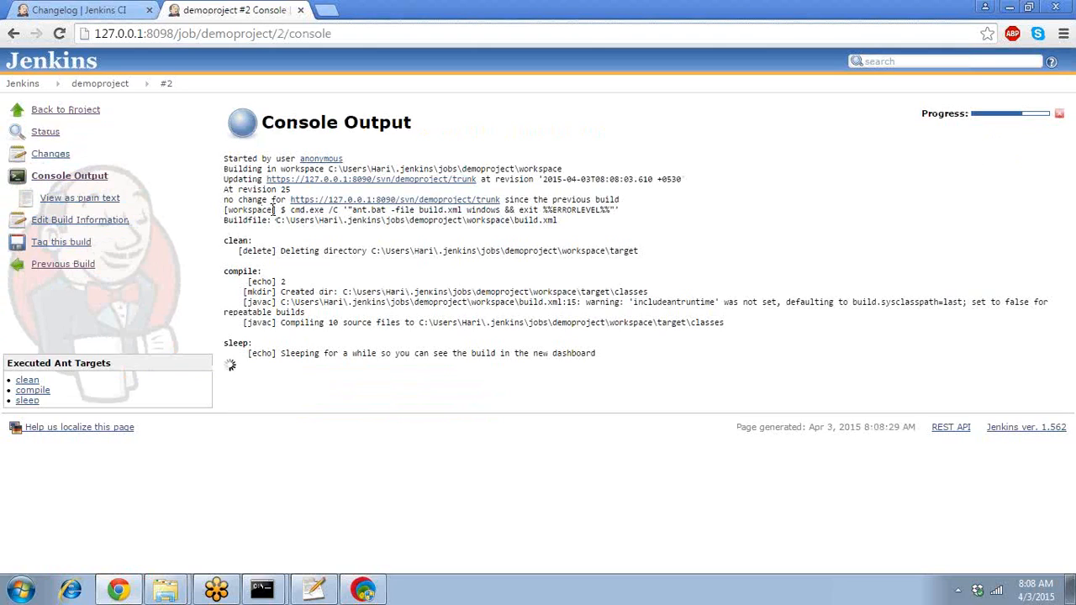
- Check the build #2 console log for BUILD SUCCESSFUL, then return to the demoproject job page
{"action": "double_click", "coordinate": [249, 178]}
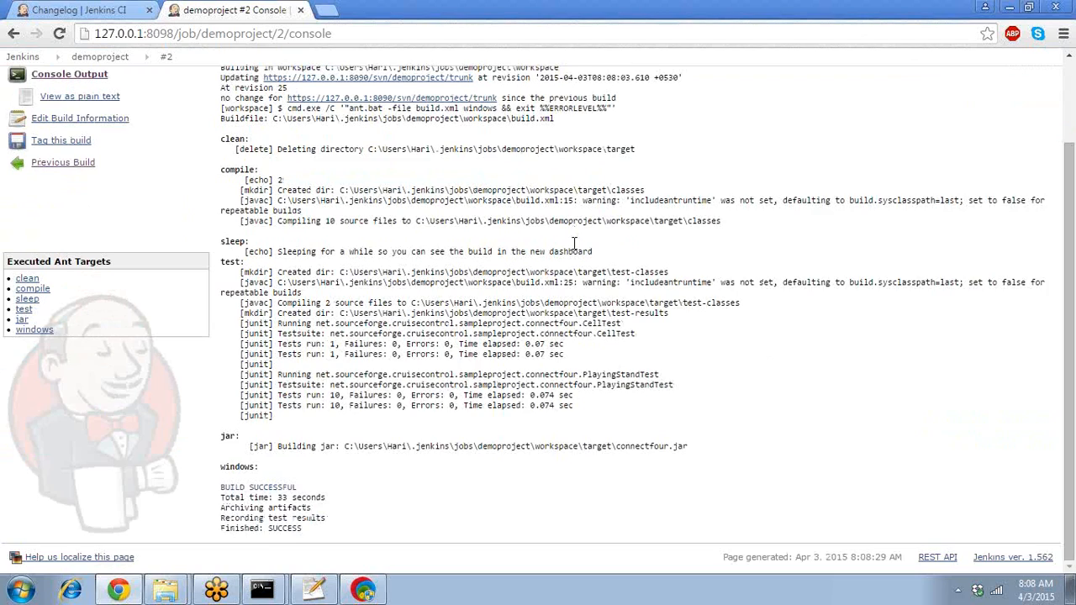
{"action": "scroll", "coordinate": [574, 243], "scroll_direction": "up", "scroll_amount": 2}
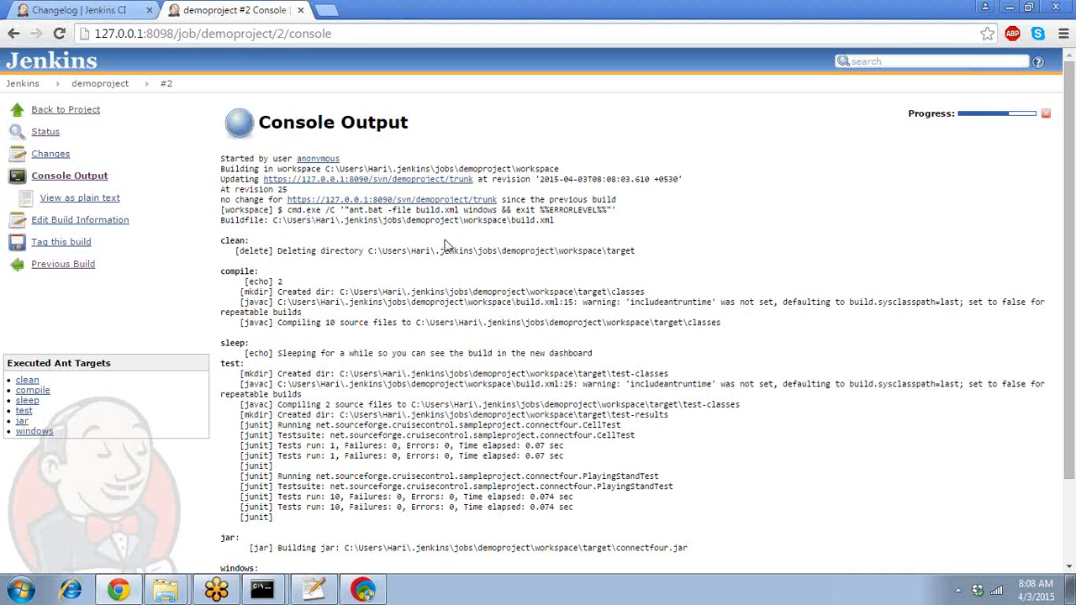
{"action": "left_click", "coordinate": [108, 85]}
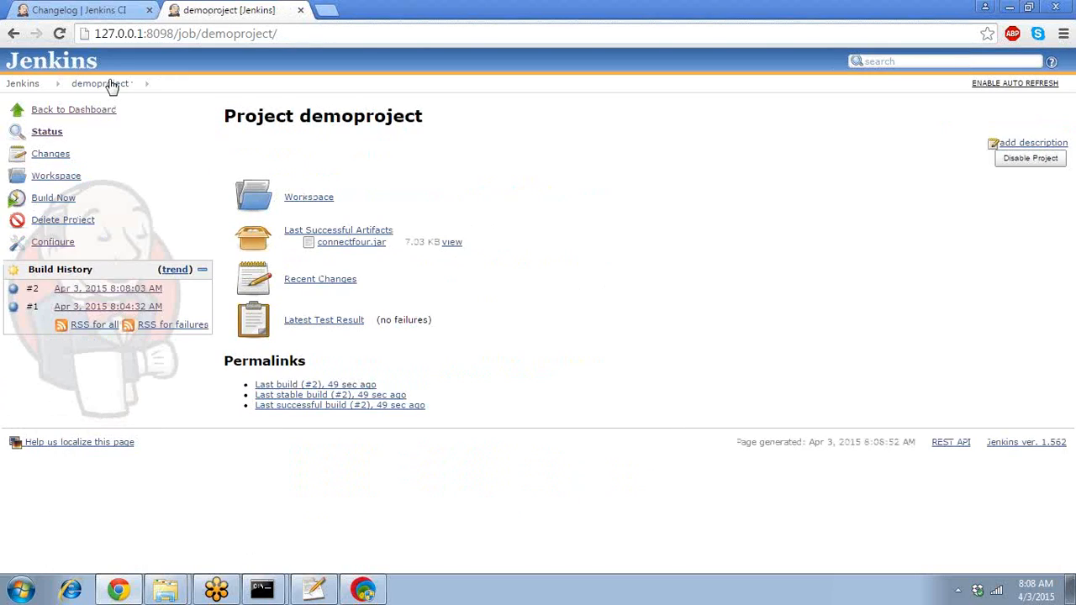
{"action": "left_click", "coordinate": [112, 292]}
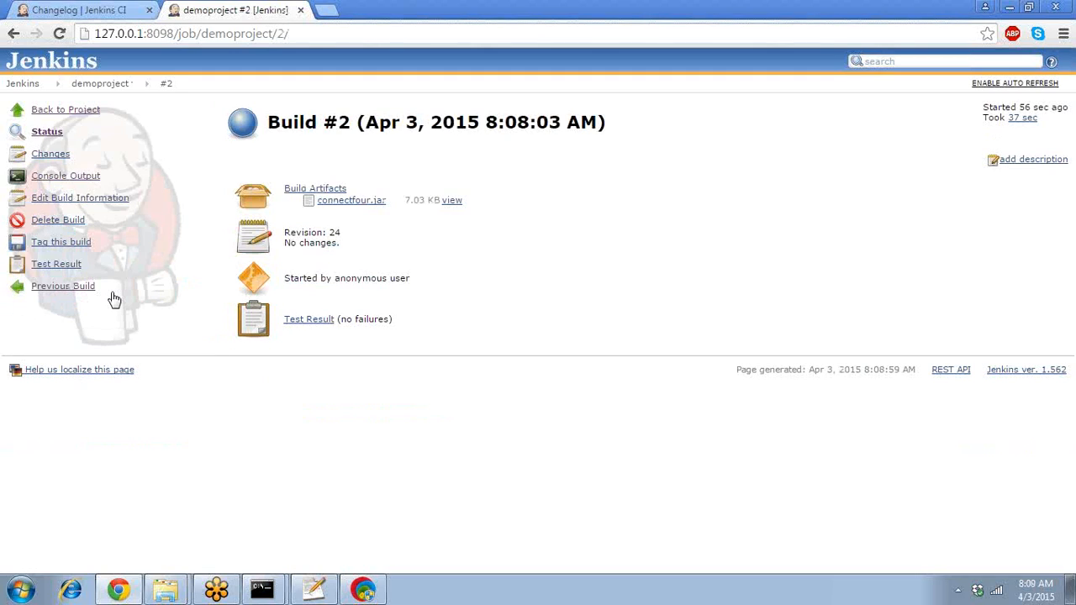
{"action": "left_click", "coordinate": [308, 327]}
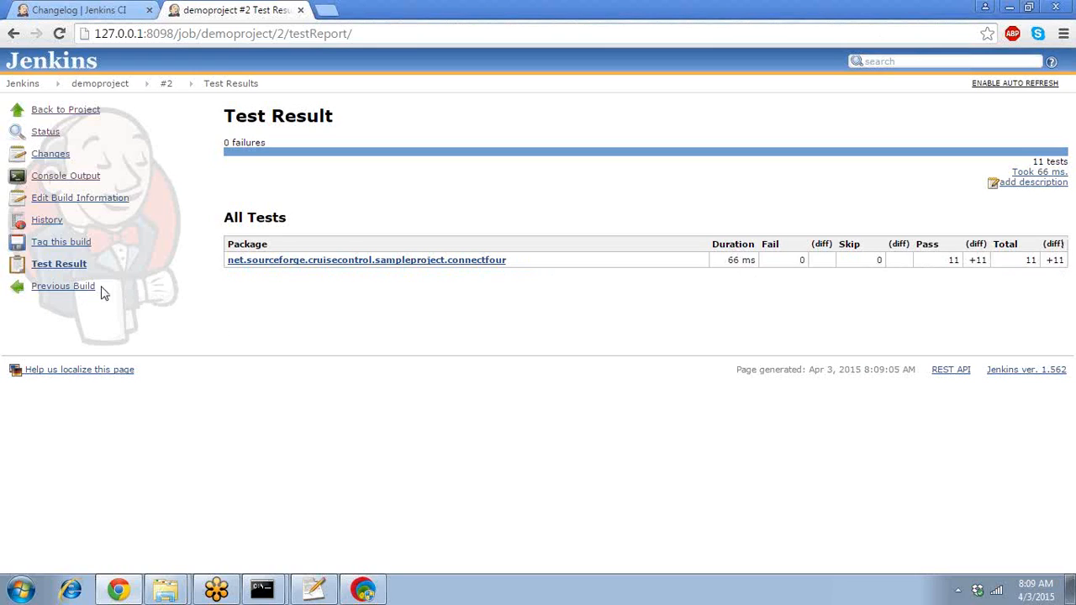
{"action": "left_click", "coordinate": [125, 85]}
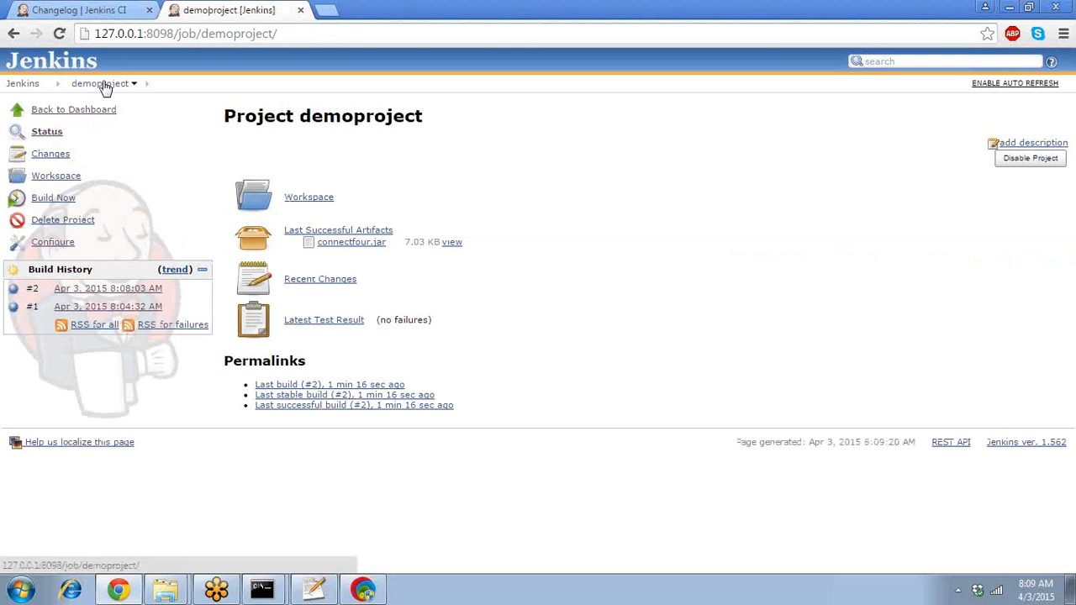
{"action": "left_click", "coordinate": [53, 135]}
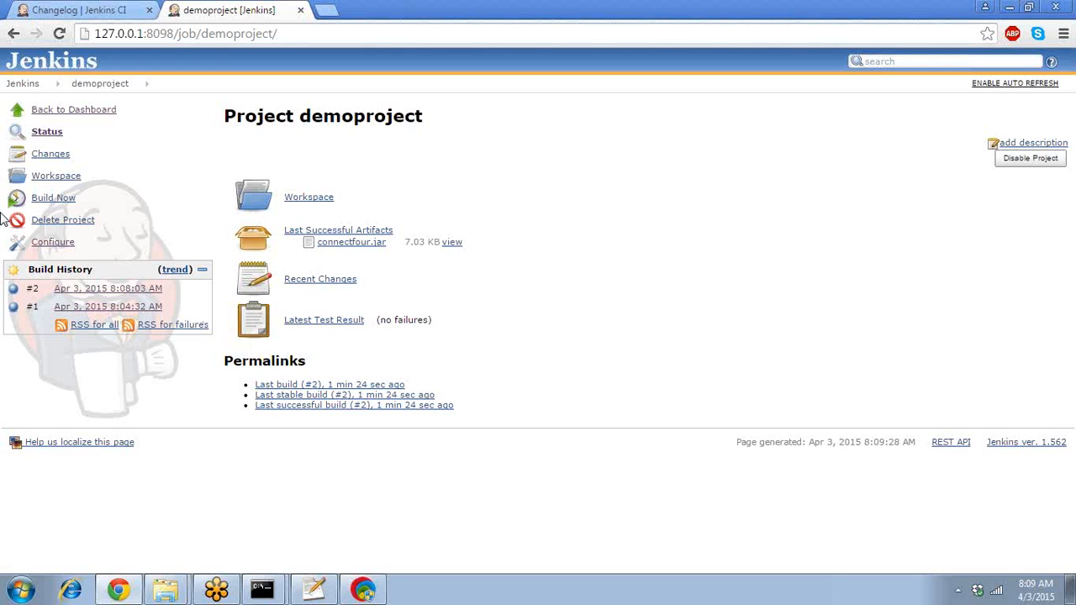
{"action": "left_click", "coordinate": [51, 175]}
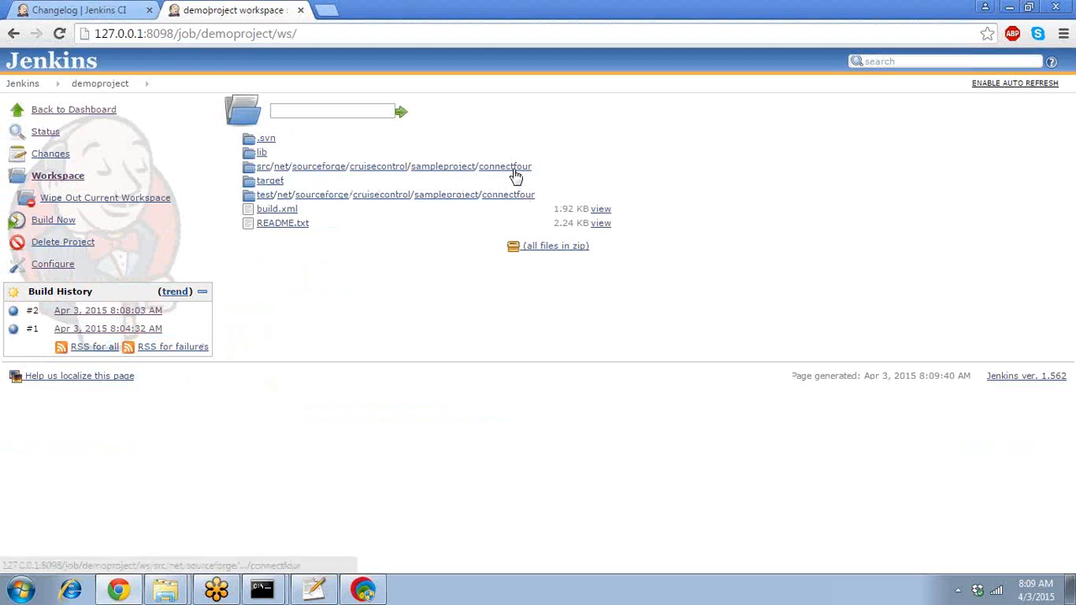
{"action": "left_click", "coordinate": [514, 168]}
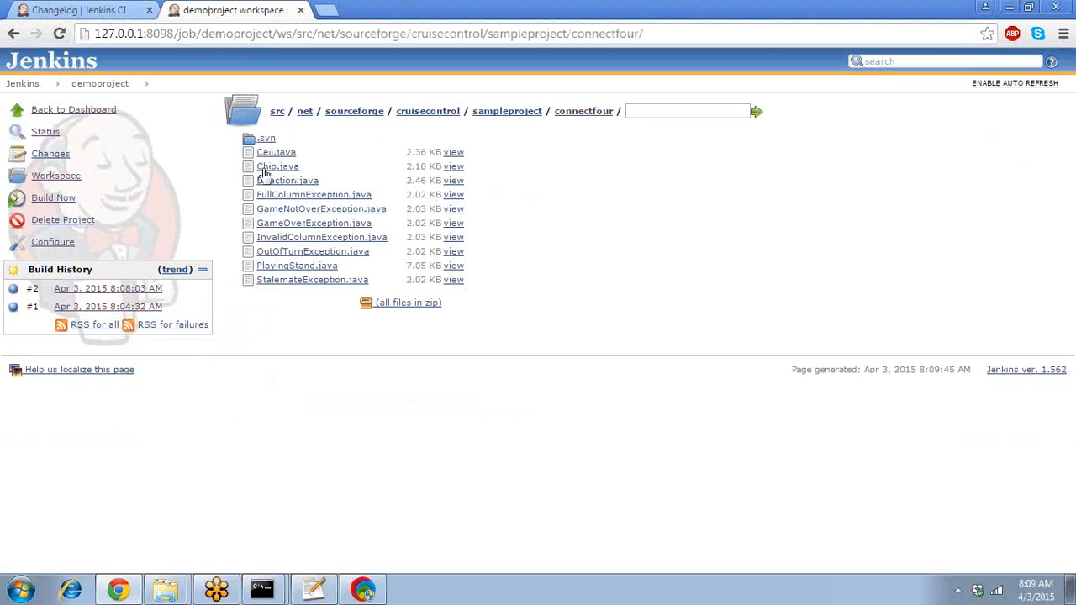
{"action": "left_click", "coordinate": [99, 87]}
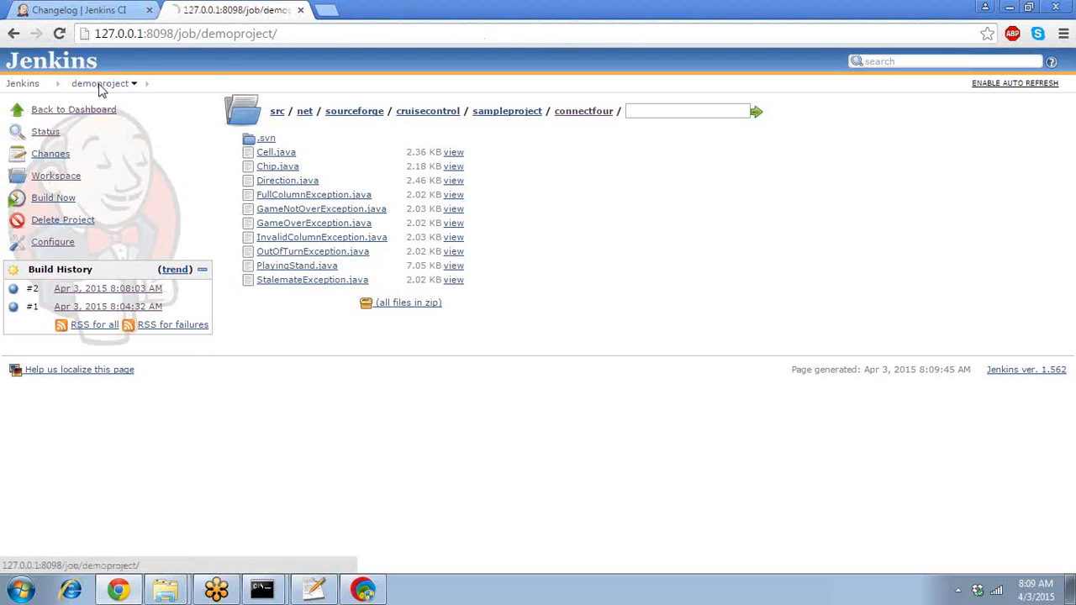
{"action": "left_click", "coordinate": [54, 243]}
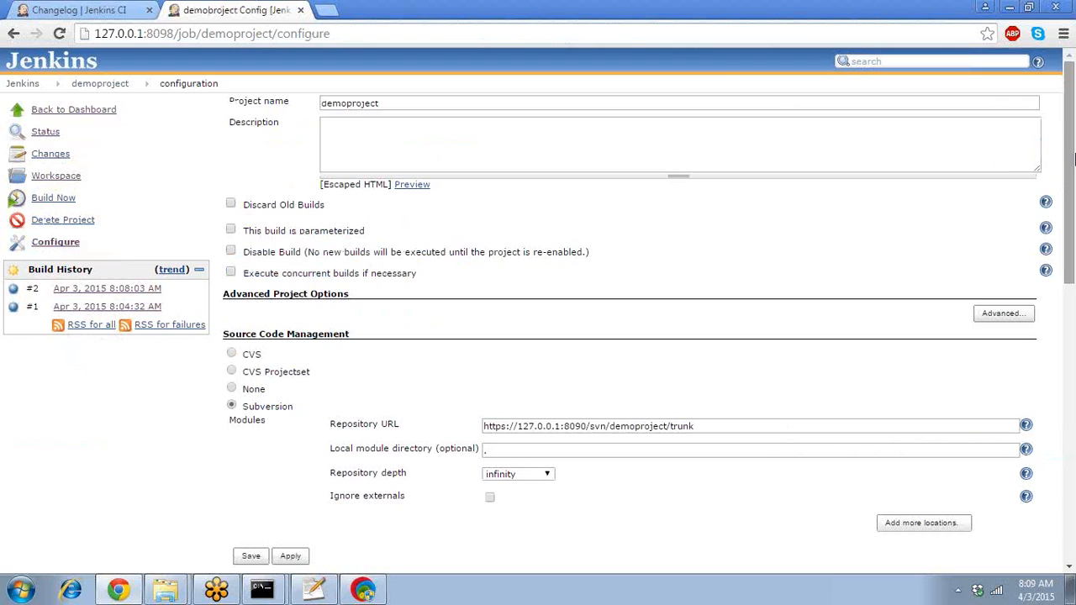
- Scroll to demoproject's Post-build Actions, then bring build.xml back up in Notepad++
{"action": "left_click_drag", "start_coordinate": [1072, 160], "coordinate": [1072, 412]}
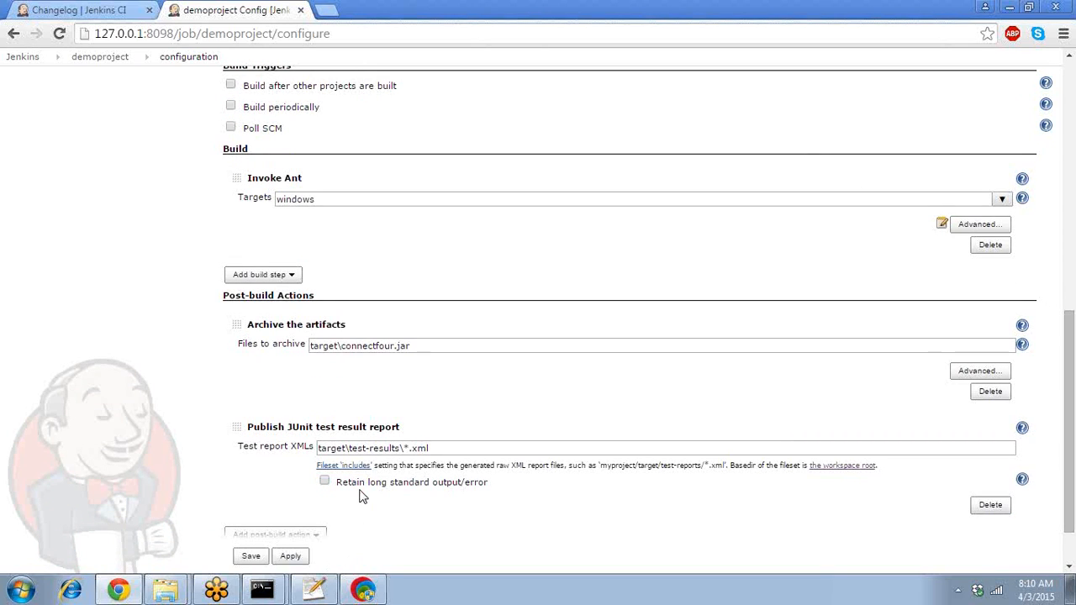
{"action": "left_click", "coordinate": [326, 587]}
{"action": "left_click", "coordinate": [511, 335]}
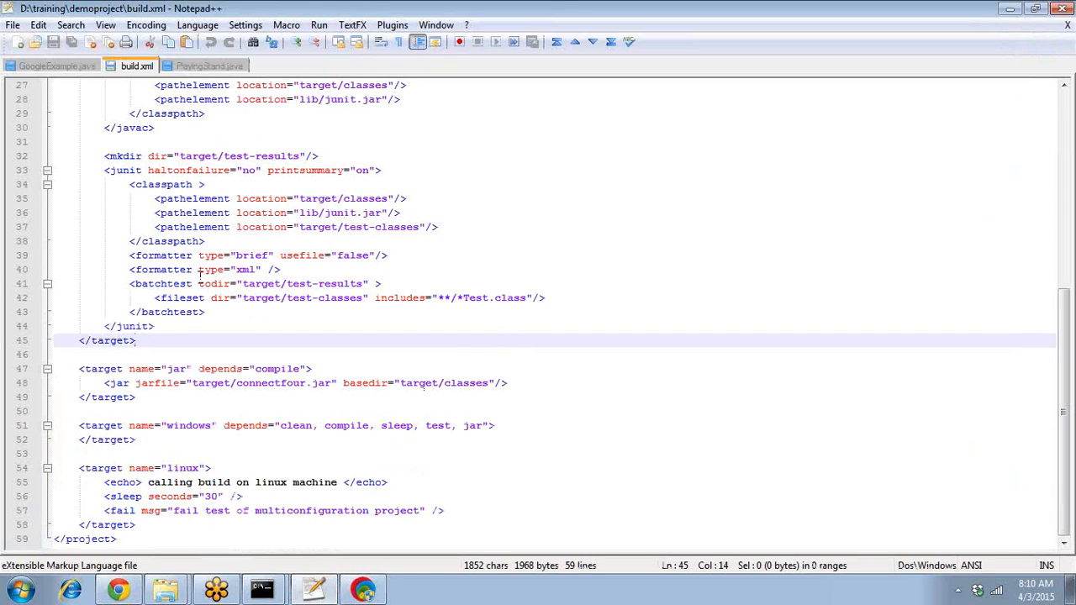
- Inspect build.xml's junit task and batchtest test-results path, then go back to the Jenkins configuration
{"action": "double_click", "coordinate": [158, 287]}
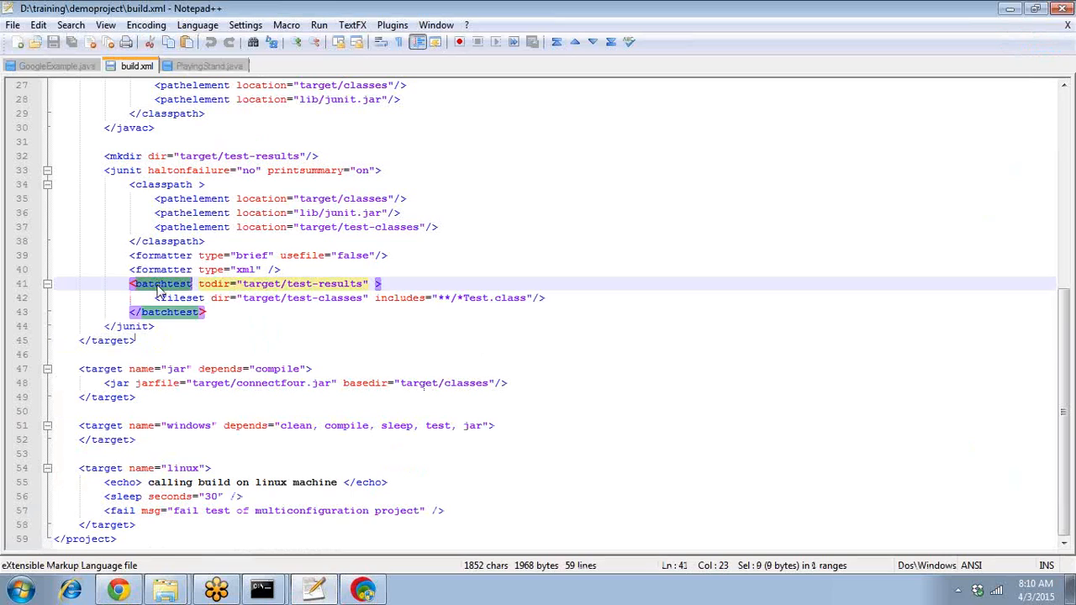
{"action": "double_click", "coordinate": [130, 171]}
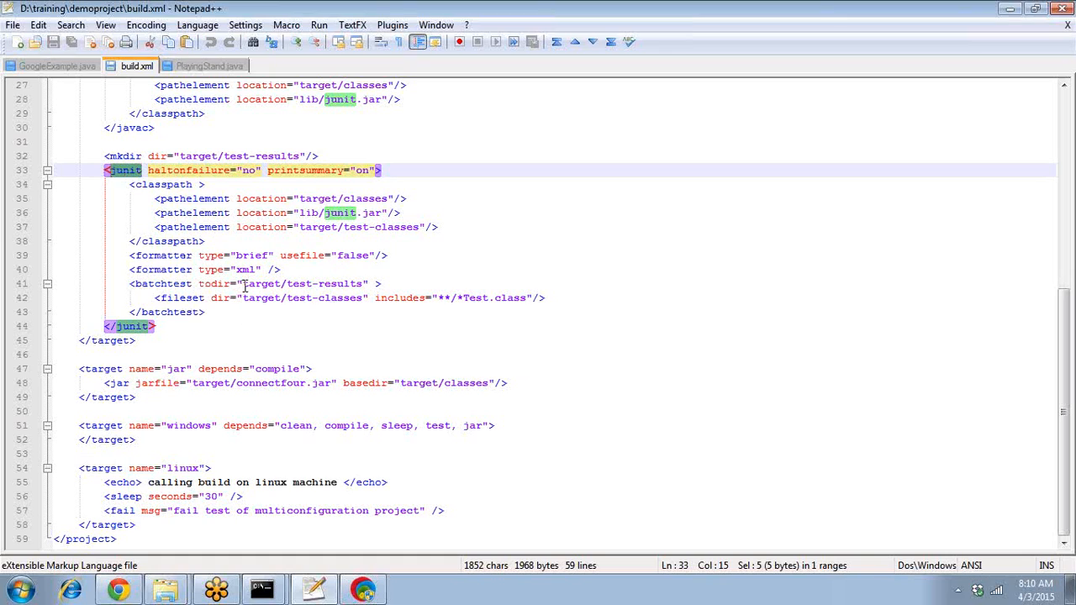
{"action": "left_click_drag", "start_coordinate": [244, 286], "coordinate": [337, 279]}
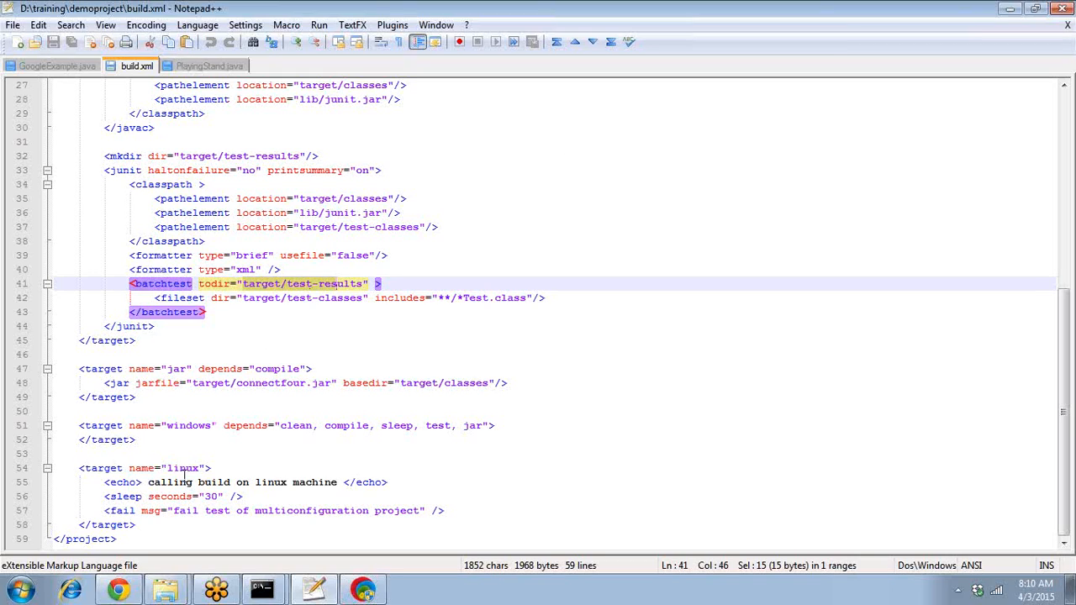
{"action": "mouse_move", "coordinate": [120, 592]}
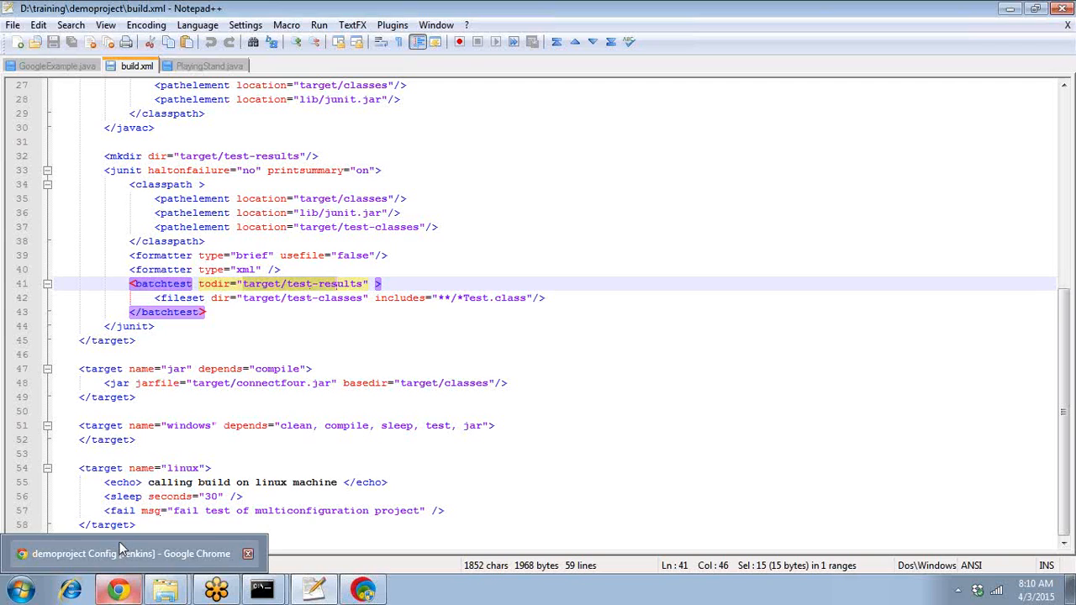
{"action": "left_click", "coordinate": [120, 553]}
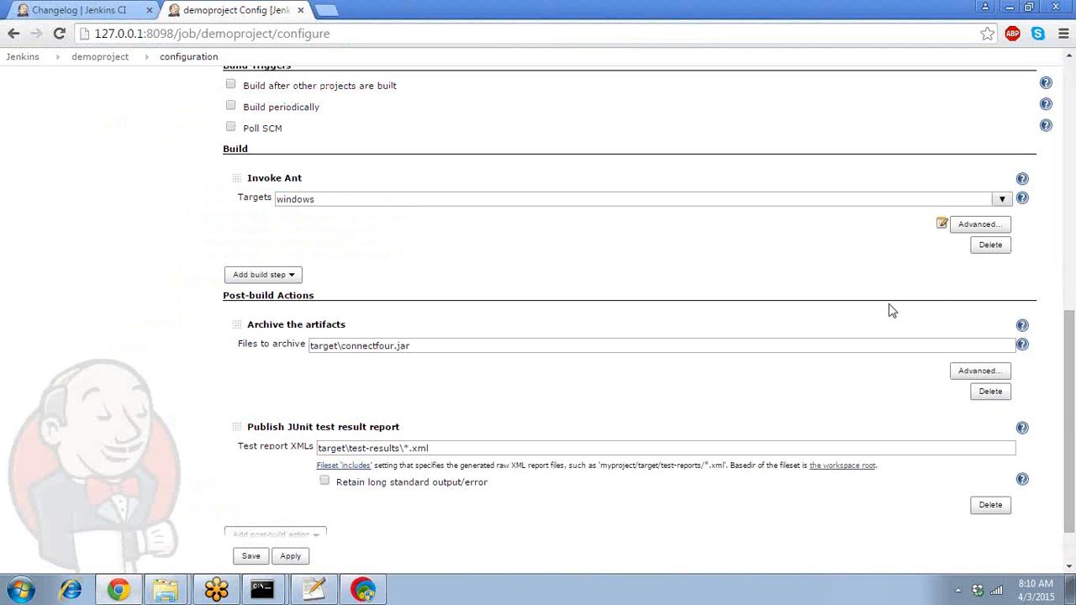
{"action": "scroll", "coordinate": [1025, 406], "scroll_direction": "down", "scroll_amount": 2}
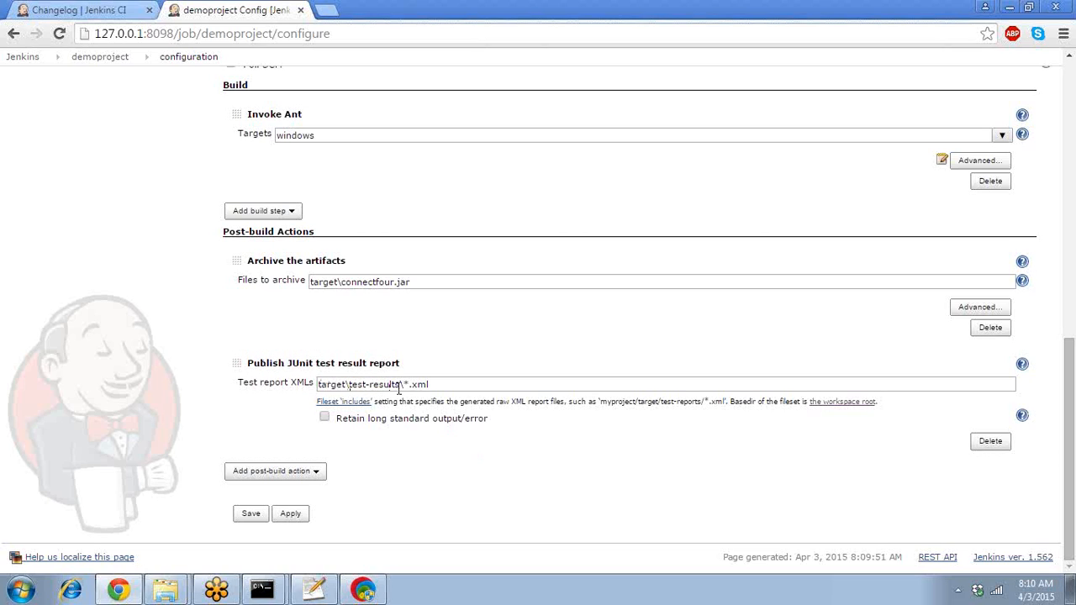
{"action": "left_click_drag", "start_coordinate": [446, 384], "coordinate": [211, 421]}
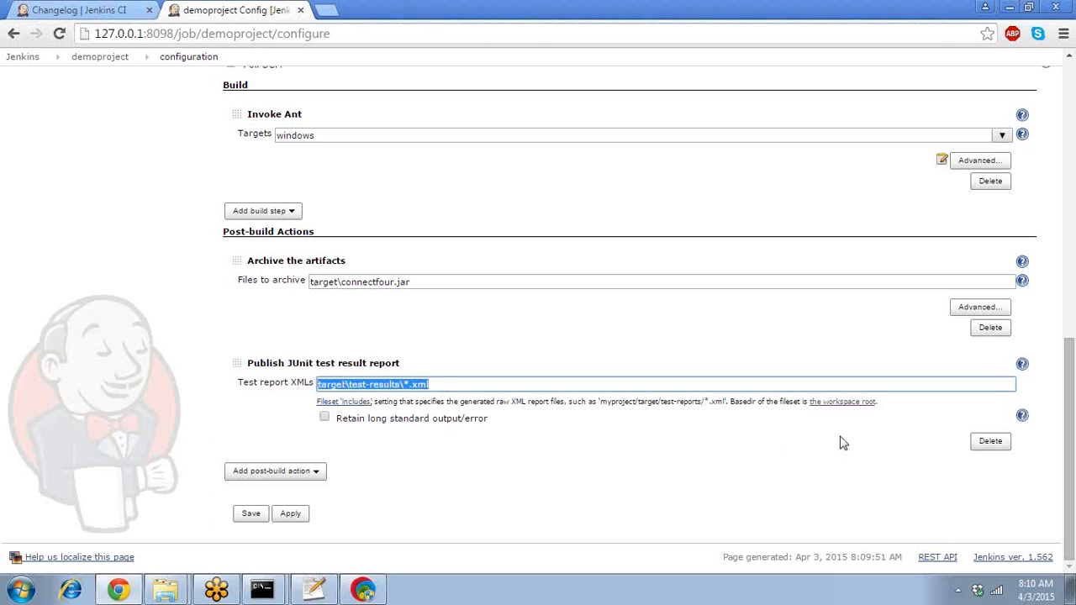
{"action": "left_click_drag", "start_coordinate": [1073, 509], "coordinate": [1073, 226]}
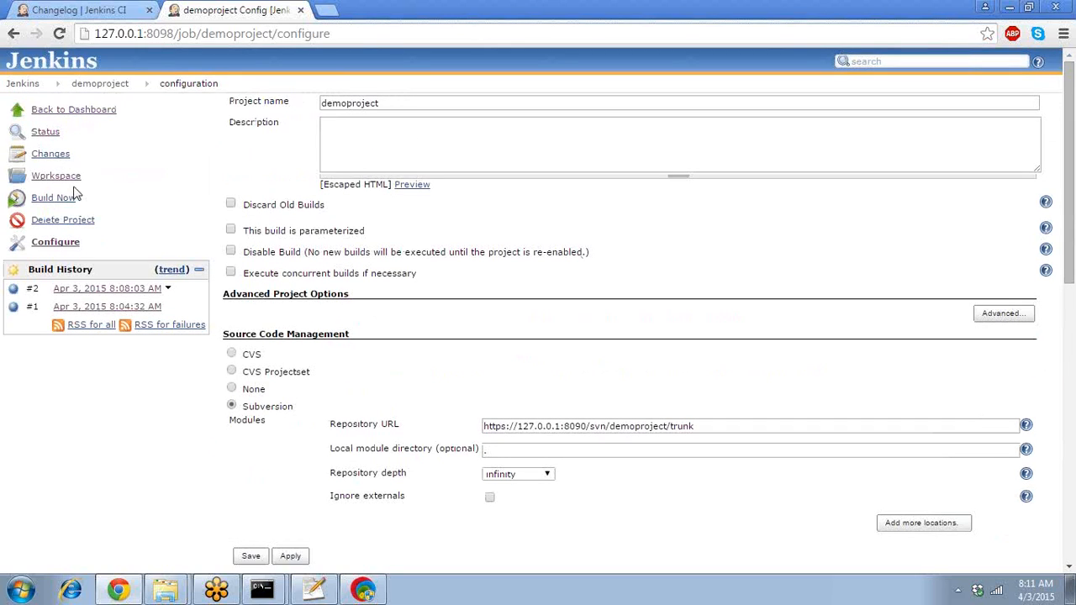
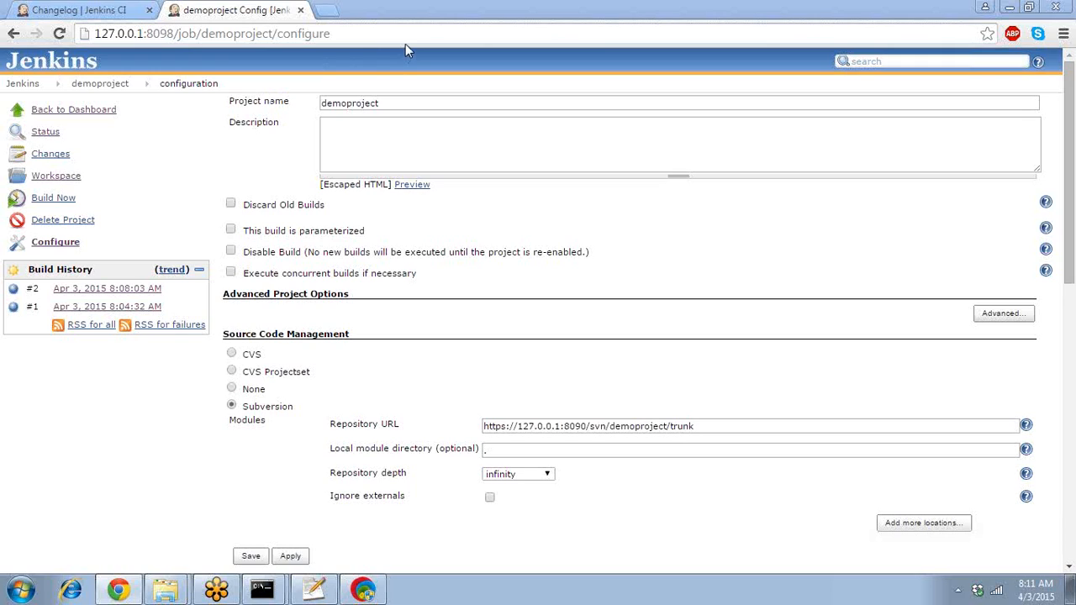
- Tick 'Build after other projects are built' for demoproject, then head back to the dashboard without saving
{"action": "left_click", "coordinate": [1071, 151]}
{"action": "left_click_drag", "start_coordinate": [1071, 152], "coordinate": [1071, 370]}
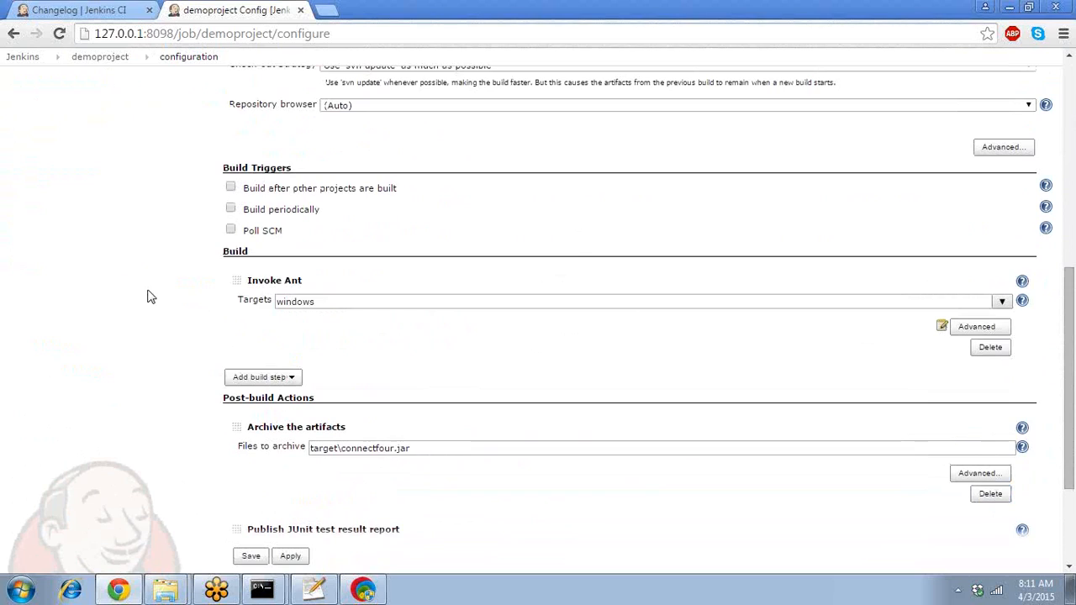
{"action": "left_click", "coordinate": [231, 188]}
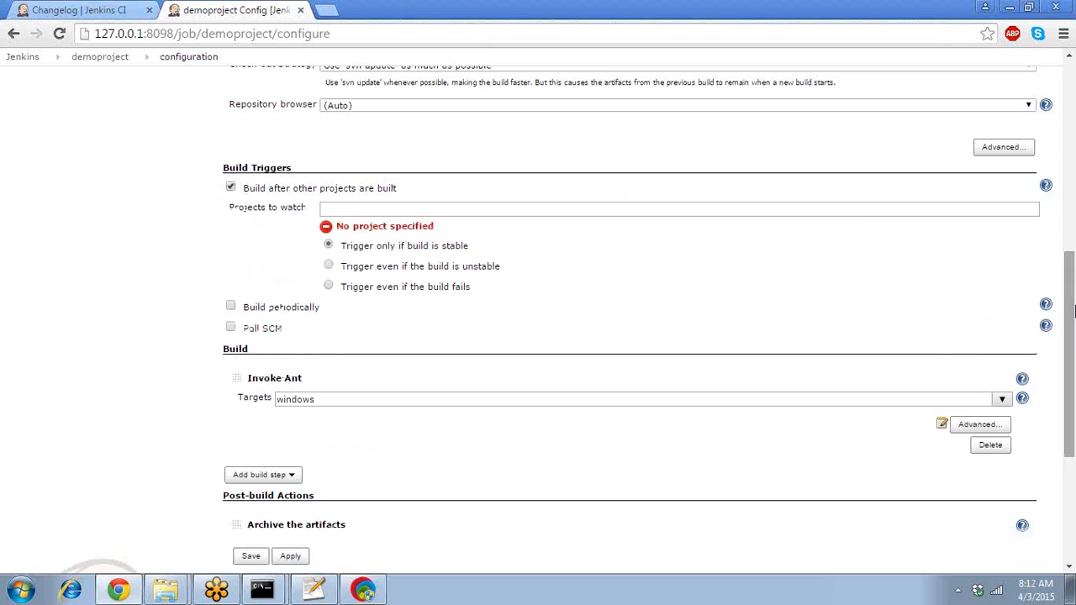
{"action": "left_click_drag", "start_coordinate": [1074, 311], "coordinate": [987, 76]}
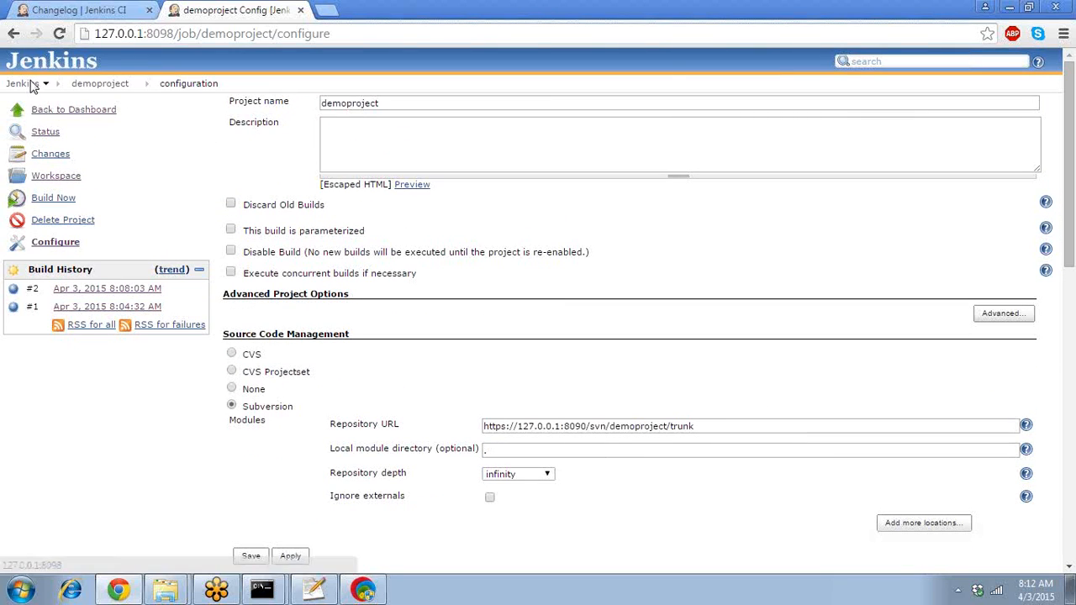
{"action": "left_click", "coordinate": [30, 84]}
- Discard the unsaved changes and create a free-style job named baseproject, saving its default configuration
{"action": "left_click", "coordinate": [535, 159]}
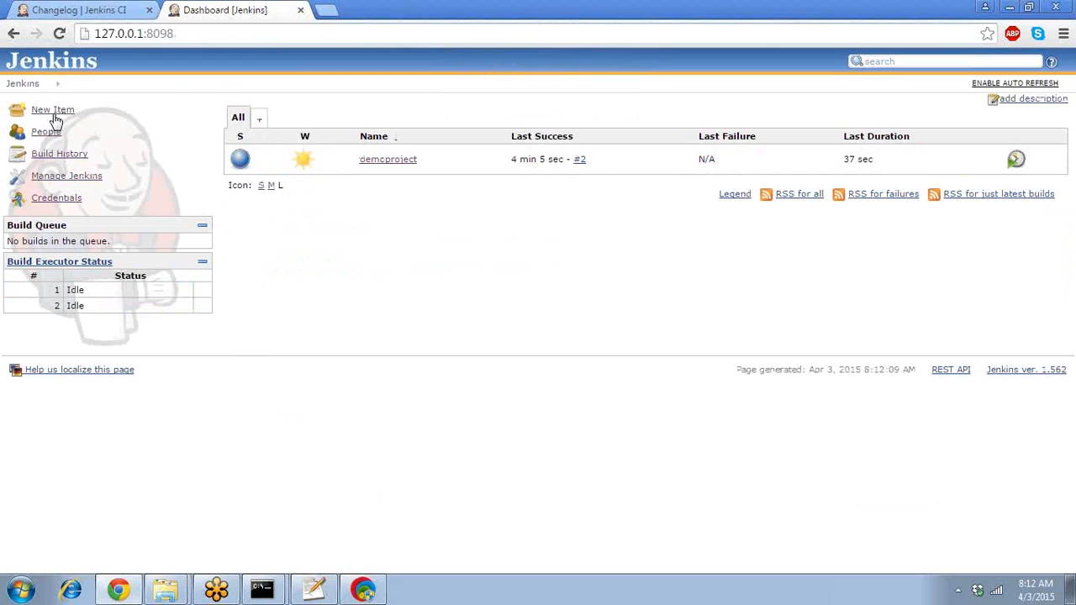
{"action": "left_click", "coordinate": [54, 111]}
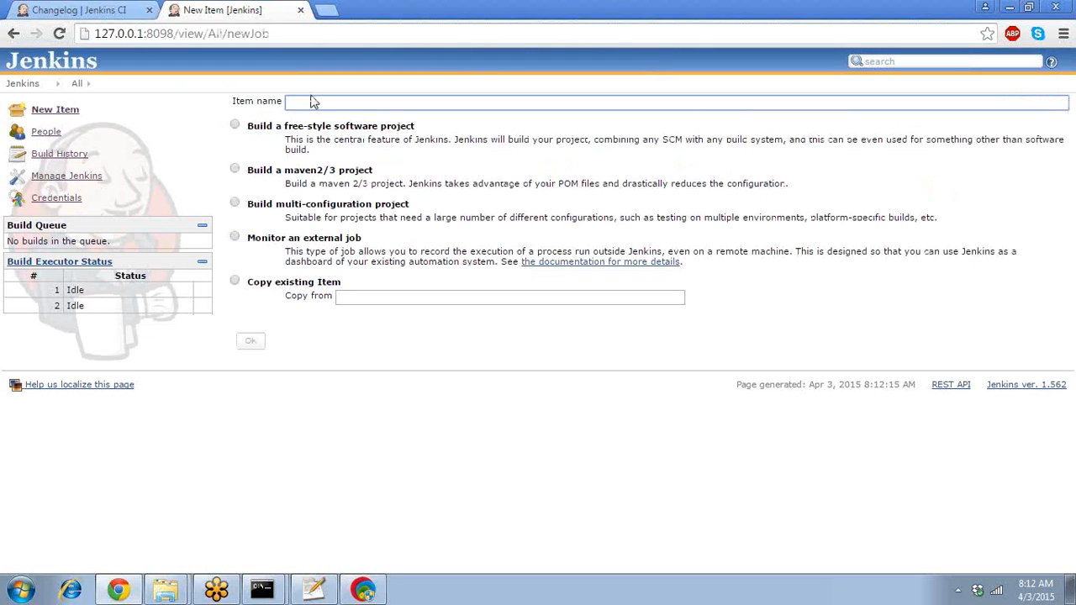
{"action": "type", "text": "baseproject"}
{"action": "left_click", "coordinate": [236, 126]}
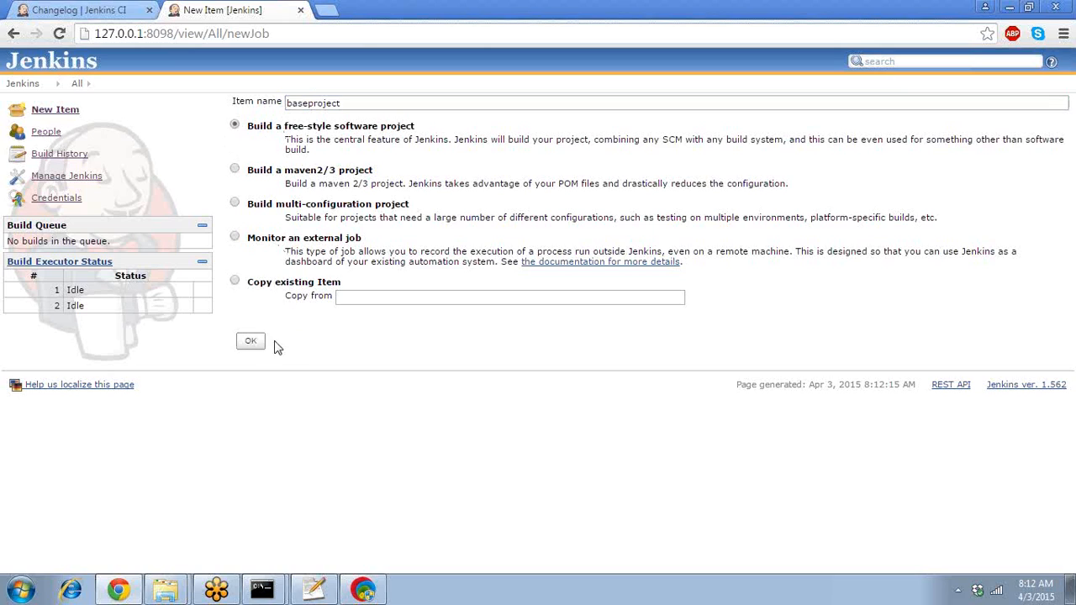
{"action": "left_click", "coordinate": [249, 345]}
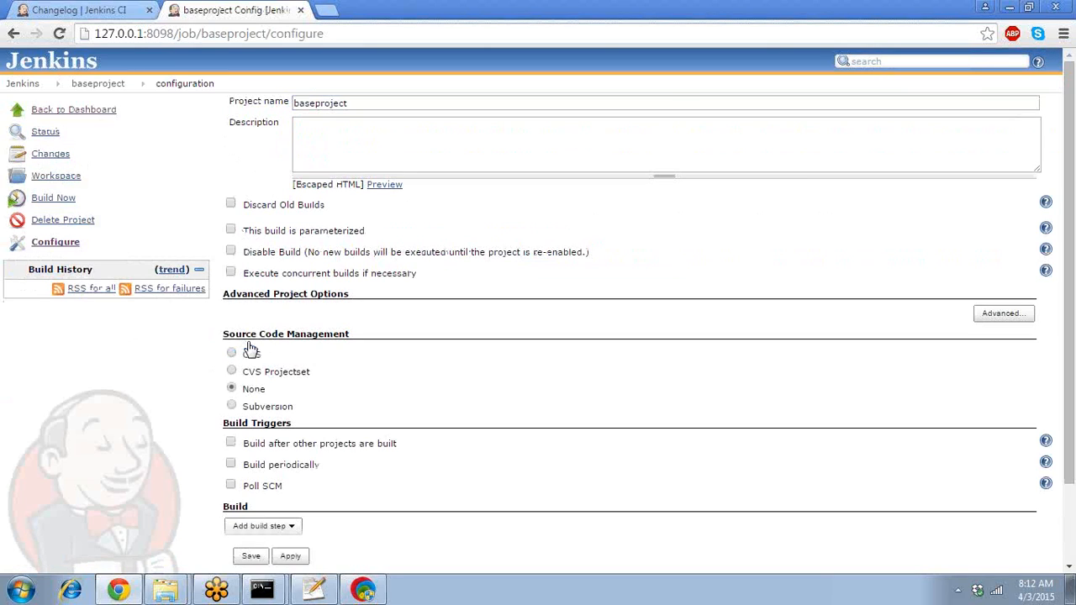
{"action": "scroll", "coordinate": [1069, 252], "scroll_direction": "down", "scroll_amount": 2}
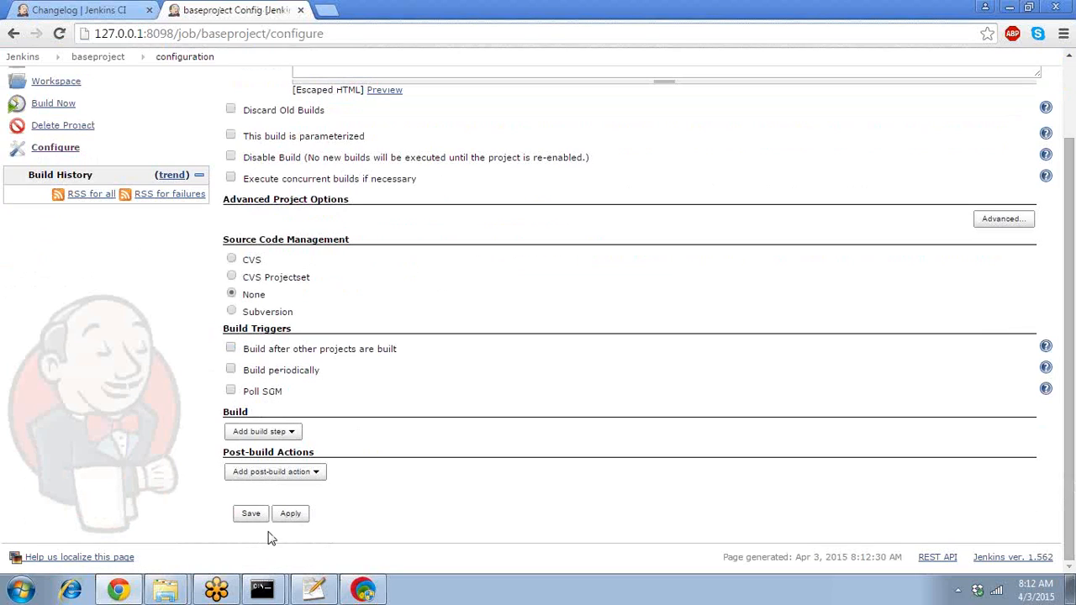
{"action": "left_click", "coordinate": [260, 516]}
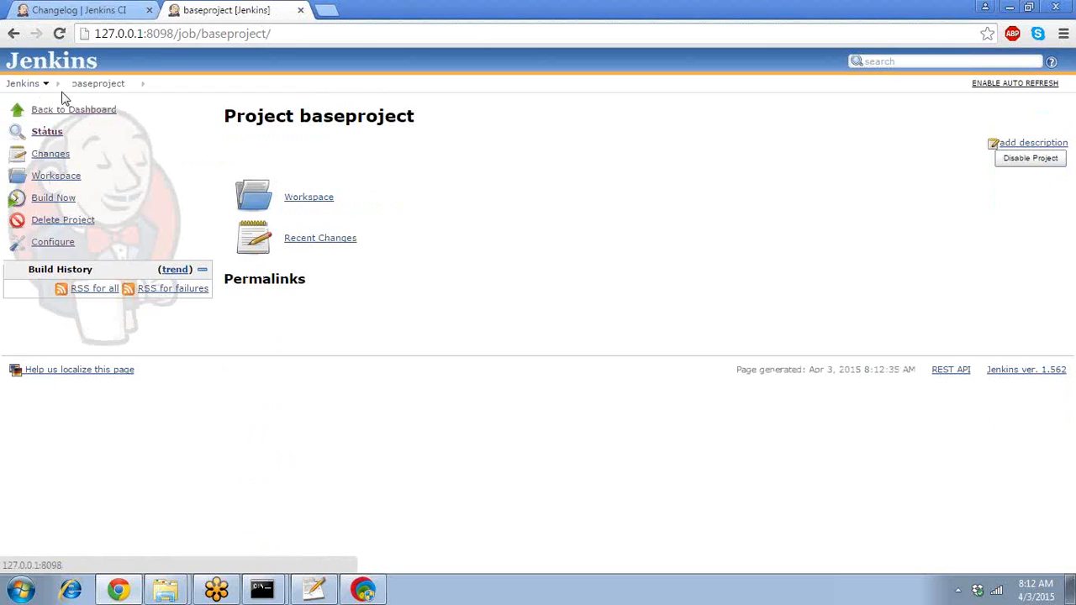
- In demoproject's configuration, enable building after other projects with baseproject as the project to watch
{"action": "left_click", "coordinate": [28, 87]}
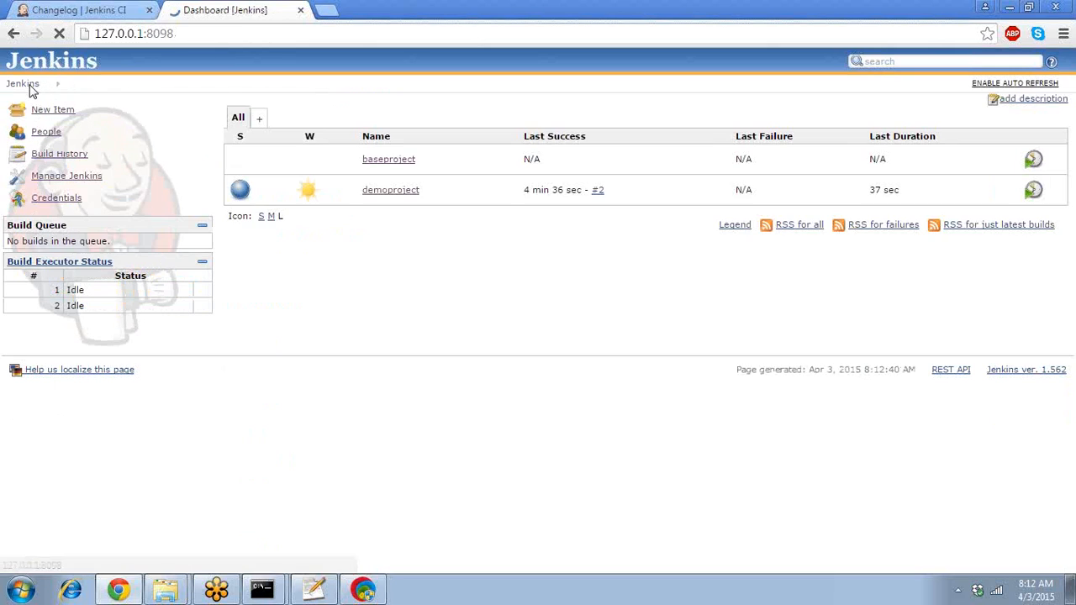
{"action": "left_click", "coordinate": [388, 191]}
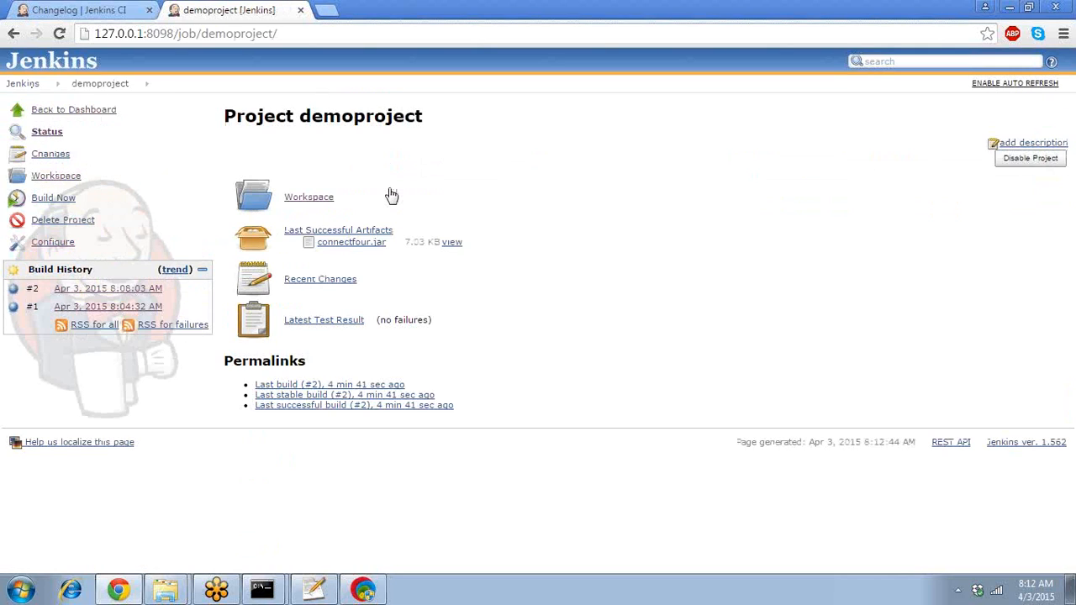
{"action": "left_click", "coordinate": [42, 247]}
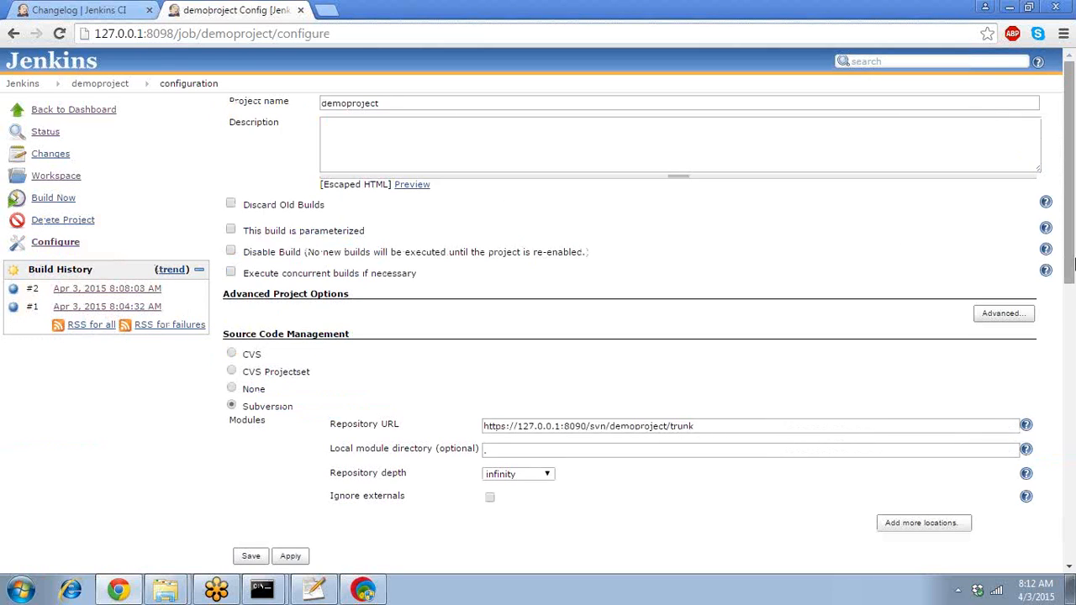
{"action": "scroll", "coordinate": [1072, 266], "scroll_direction": "down", "scroll_amount": 5}
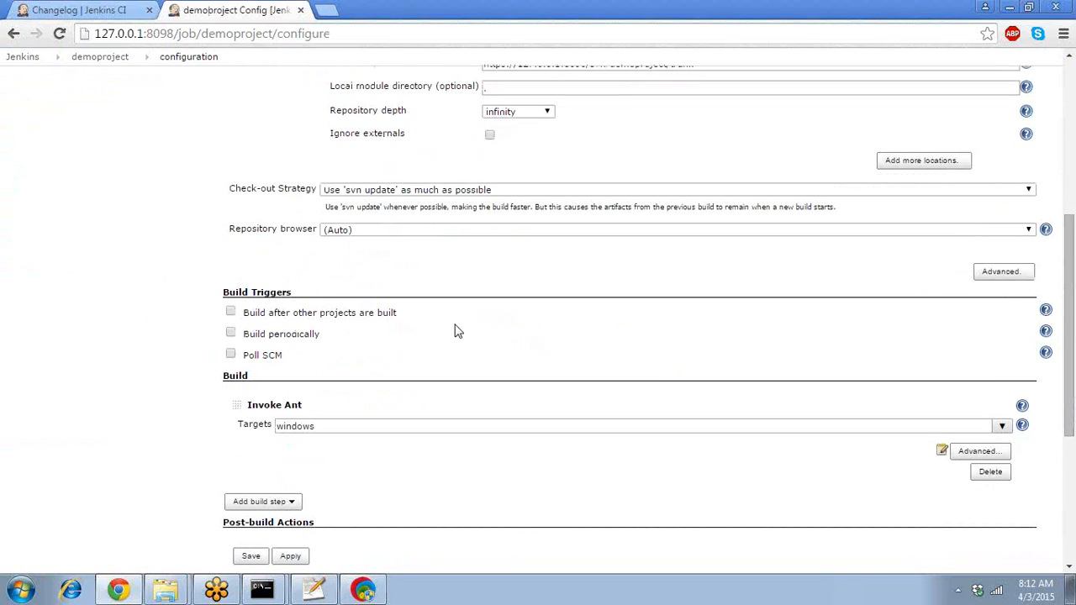
{"action": "left_click", "coordinate": [232, 313]}
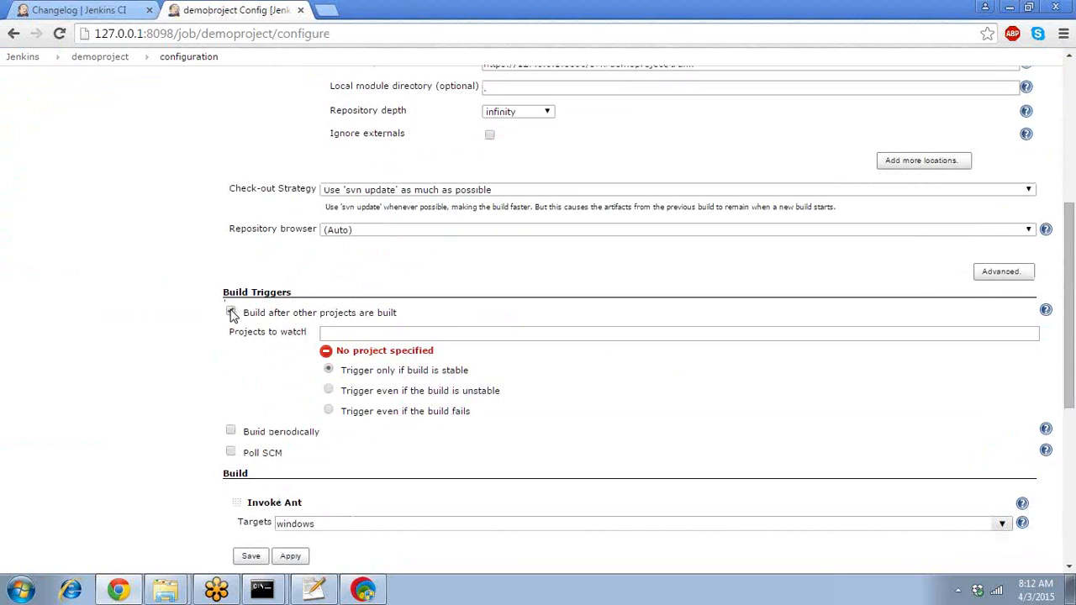
{"action": "left_click", "coordinate": [410, 338]}
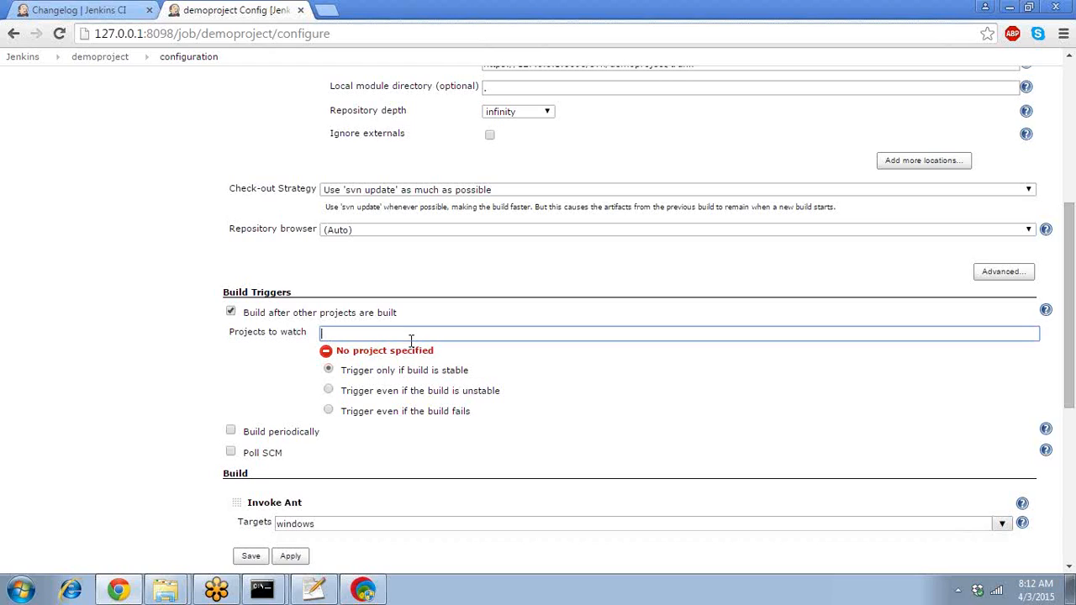
{"action": "type", "text": "base"}
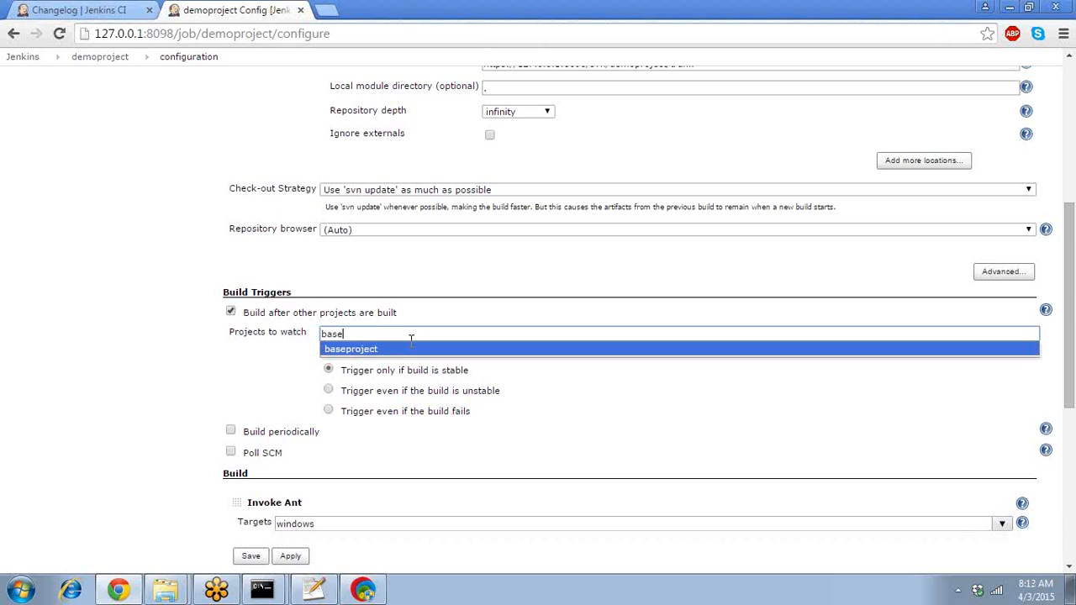
{"action": "type", "text": "p"}
{"action": "left_click", "coordinate": [407, 350]}
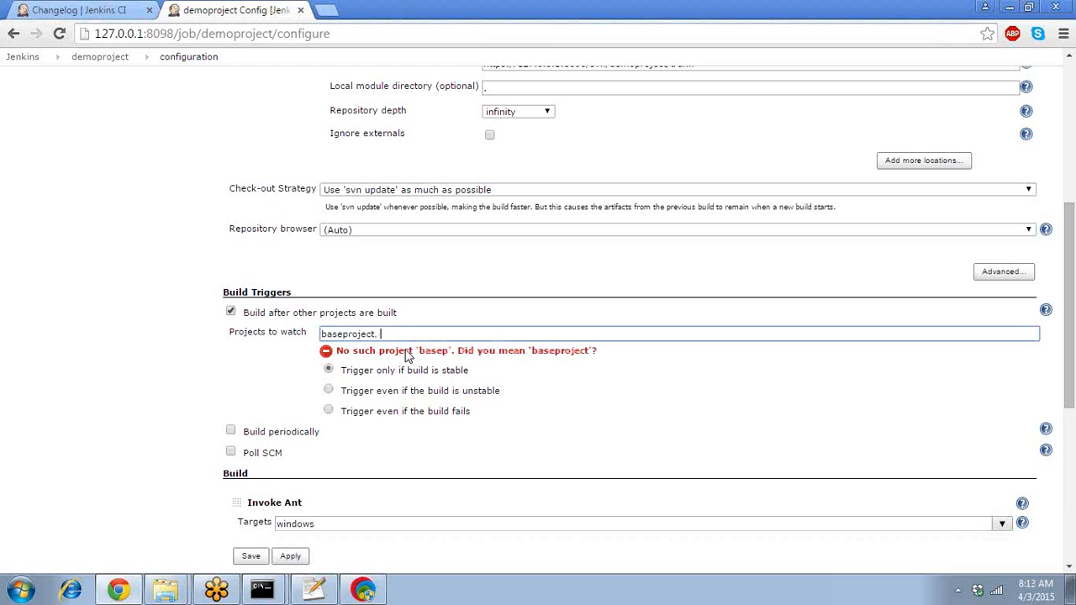
{"action": "key", "text": "BackSpace"}
{"action": "key", "text": "BackSpace"}
{"action": "left_click", "coordinate": [247, 375]}
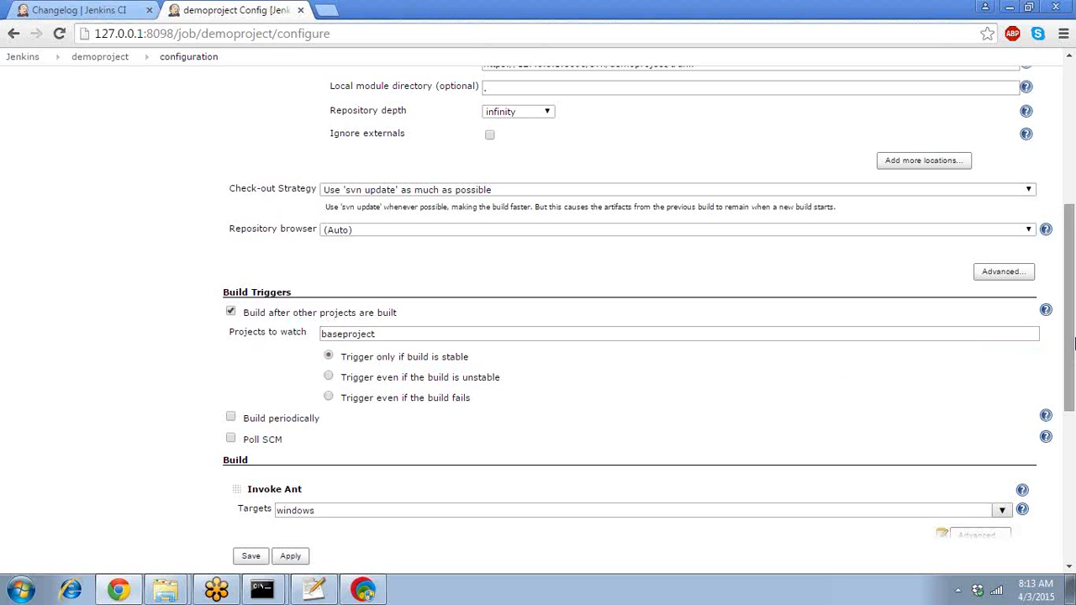
- Keep the trigger to stable upstream builds only and save demoproject's configuration
{"action": "scroll", "coordinate": [813, 361], "scroll_direction": "up", "scroll_amount": 1}
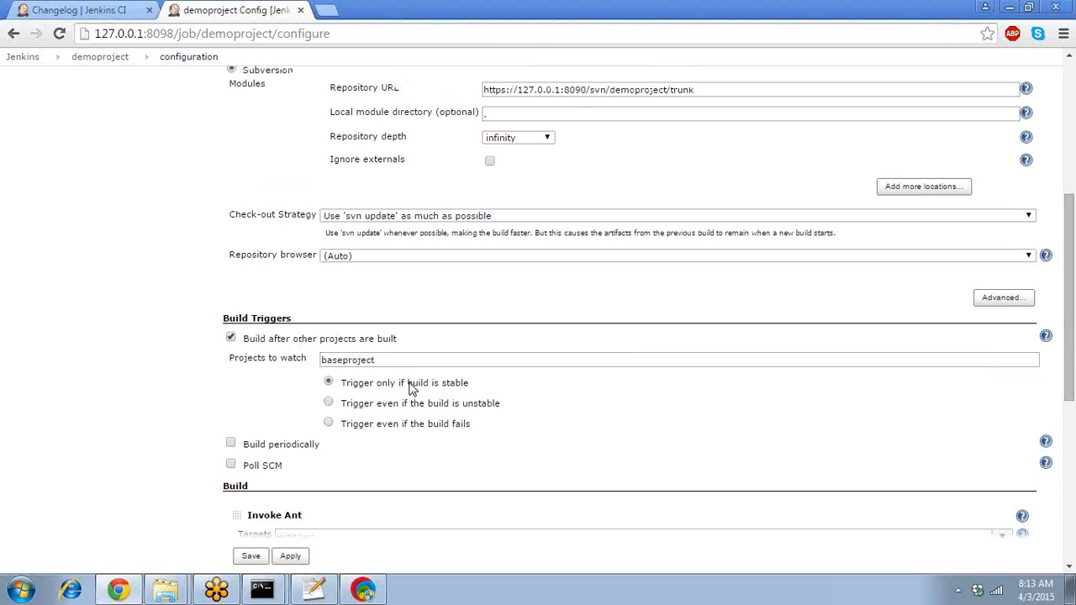
{"action": "left_click", "coordinate": [329, 404]}
{"action": "left_click", "coordinate": [329, 423]}
{"action": "left_click", "coordinate": [328, 383]}
{"action": "left_click", "coordinate": [328, 424]}
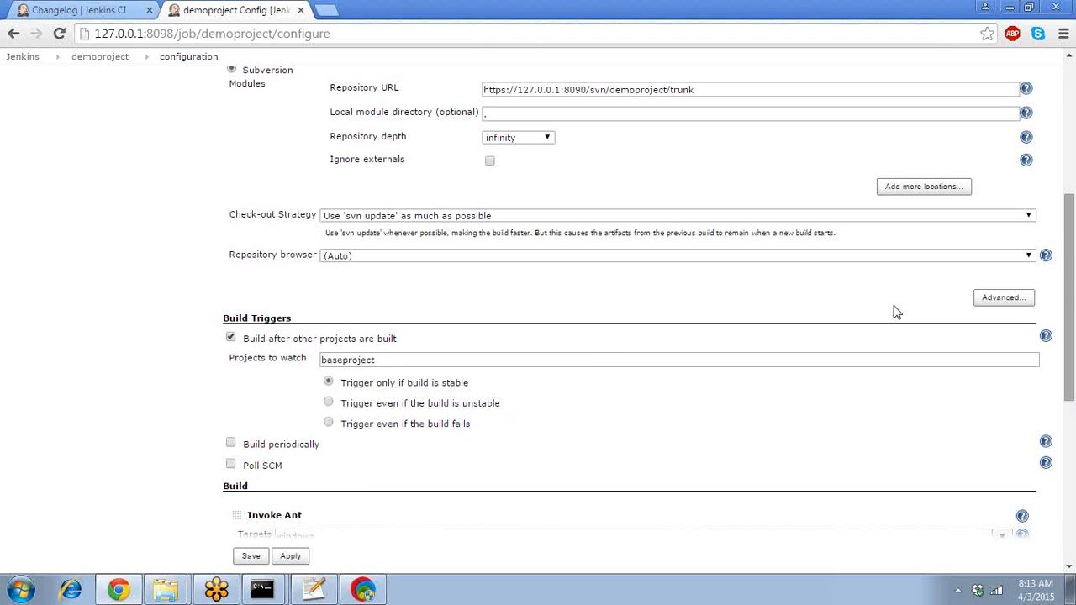
{"action": "scroll", "coordinate": [368, 531], "scroll_direction": "down", "scroll_amount": 5}
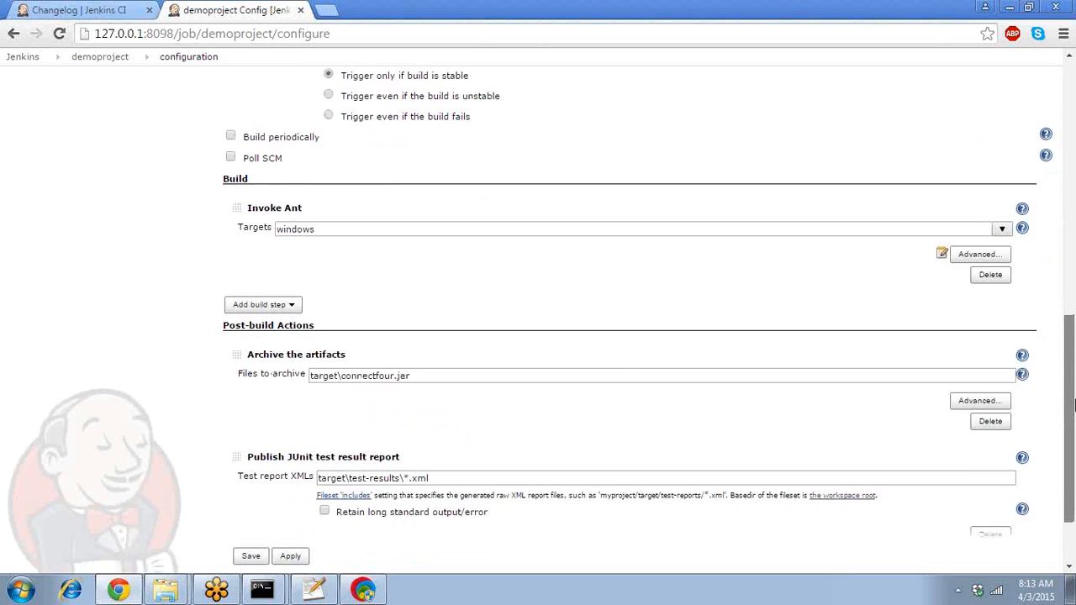
{"action": "left_click", "coordinate": [252, 514]}
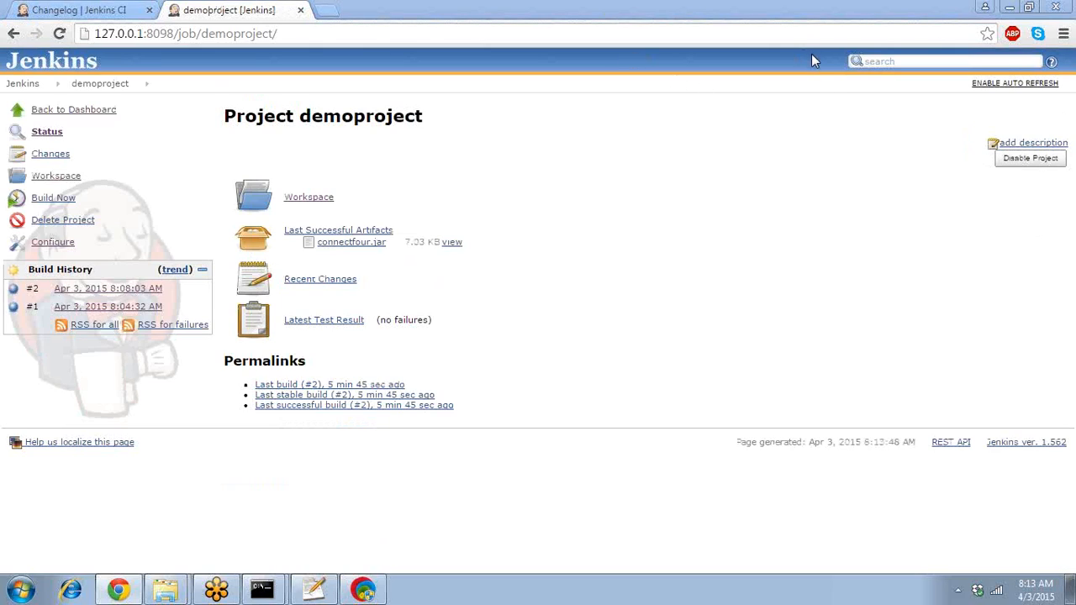
- Schedule a baseproject build from the dashboard, then open demoproject to see its triggered build #3
{"action": "left_click", "coordinate": [12, 87]}
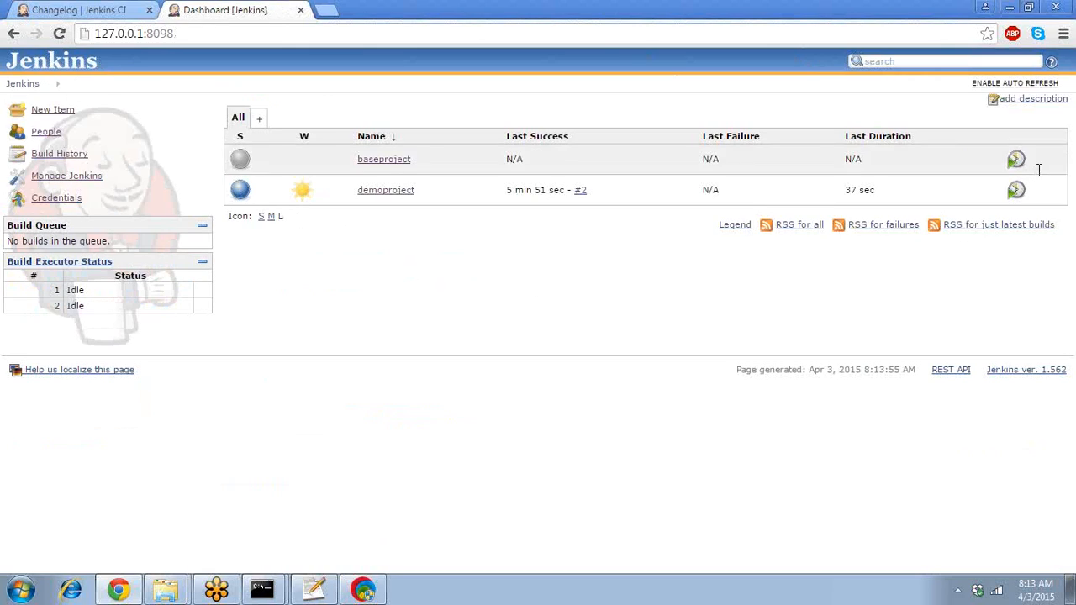
{"action": "left_click", "coordinate": [1017, 161]}
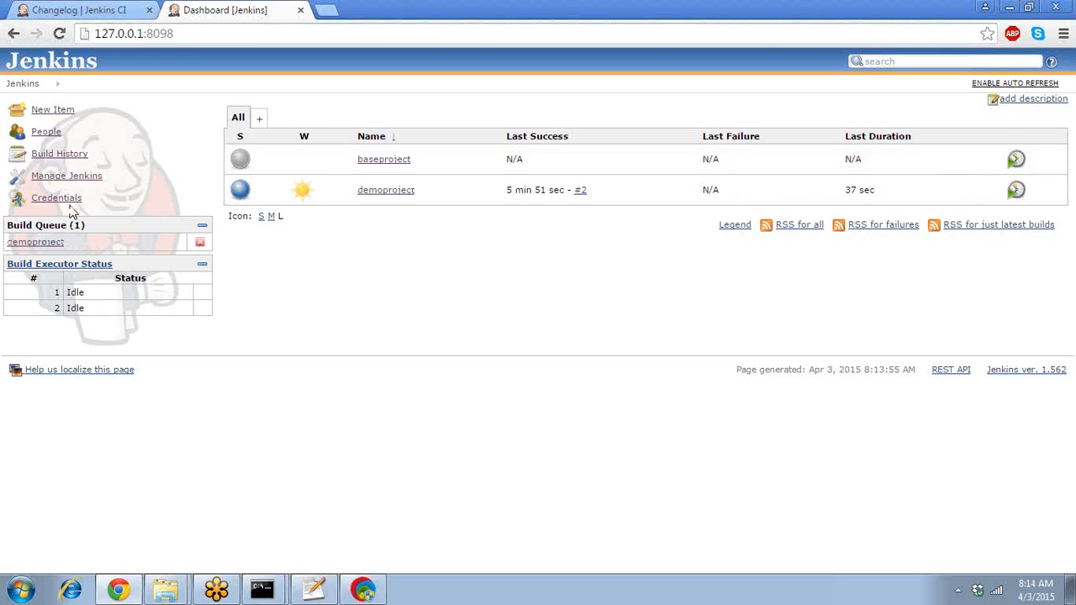
{"action": "mouse_move", "coordinate": [48, 249]}
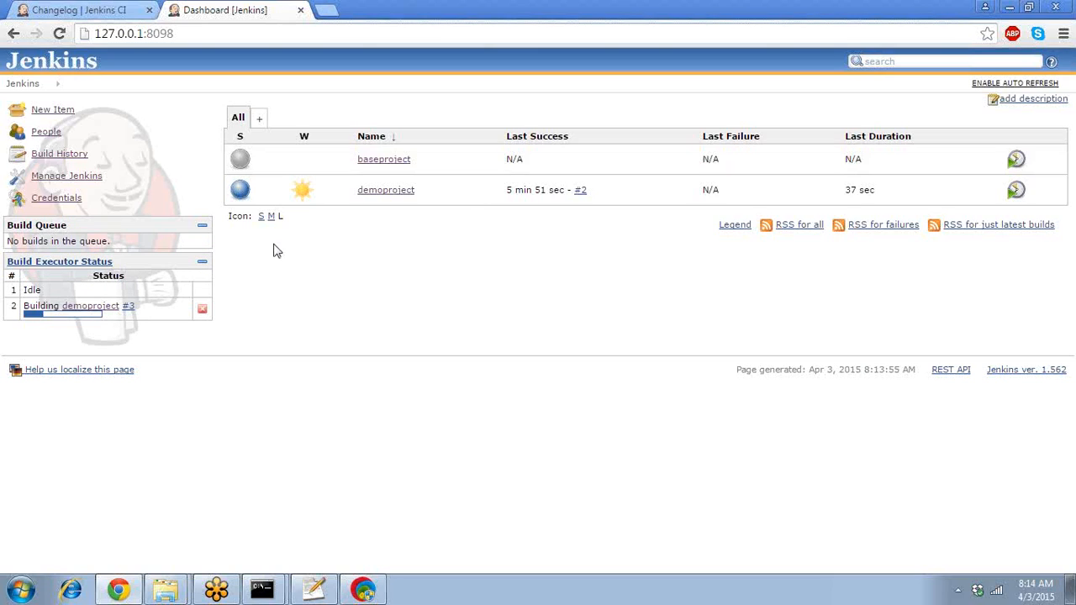
{"action": "left_click", "coordinate": [391, 163]}
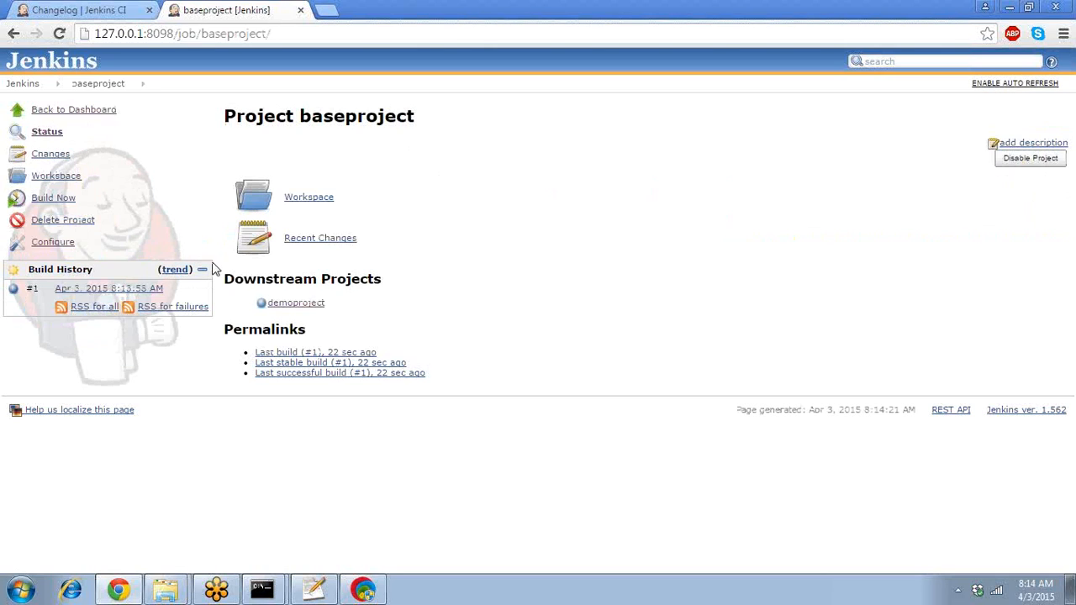
{"action": "mouse_move", "coordinate": [291, 310]}
{"action": "left_click", "coordinate": [299, 305]}
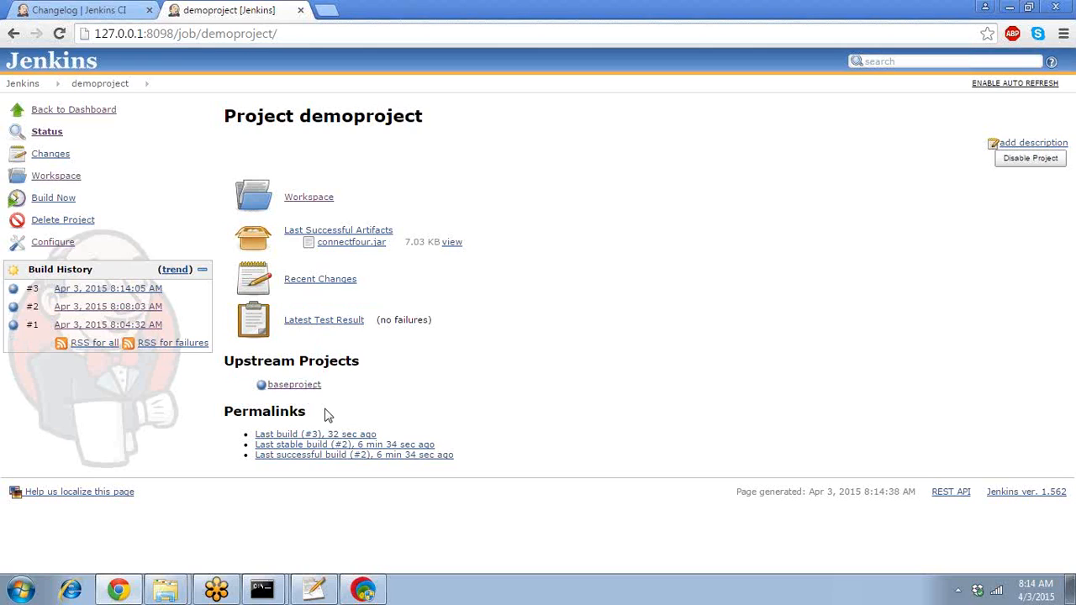
- Open build #3, highlight its 'Started by upstream project' cause, and return to demoproject's page
{"action": "left_click", "coordinate": [141, 290]}
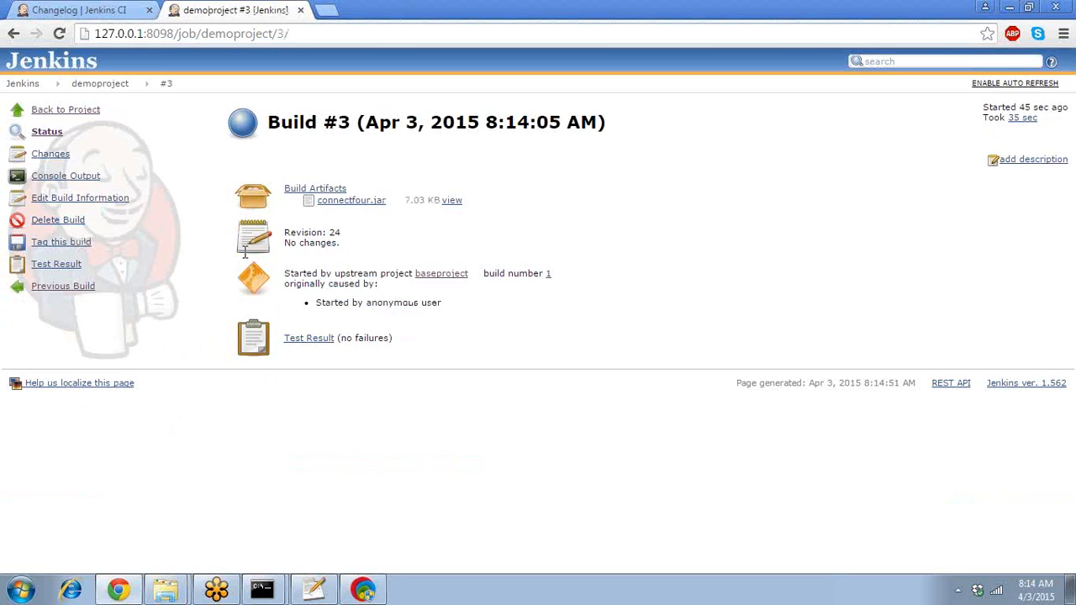
{"action": "left_click_drag", "start_coordinate": [316, 278], "coordinate": [350, 285]}
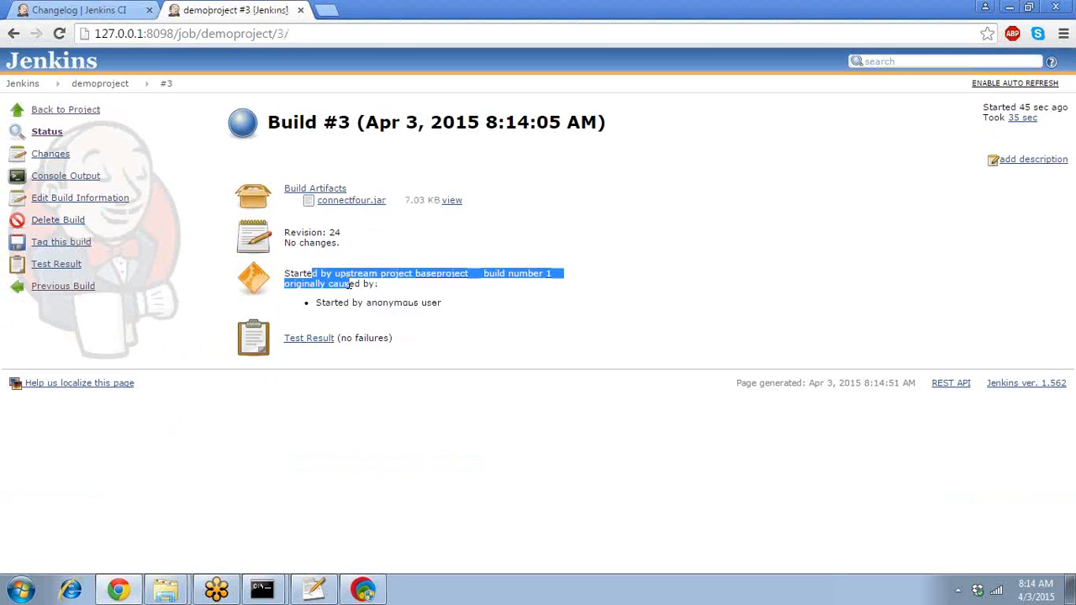
{"action": "double_click", "coordinate": [350, 284]}
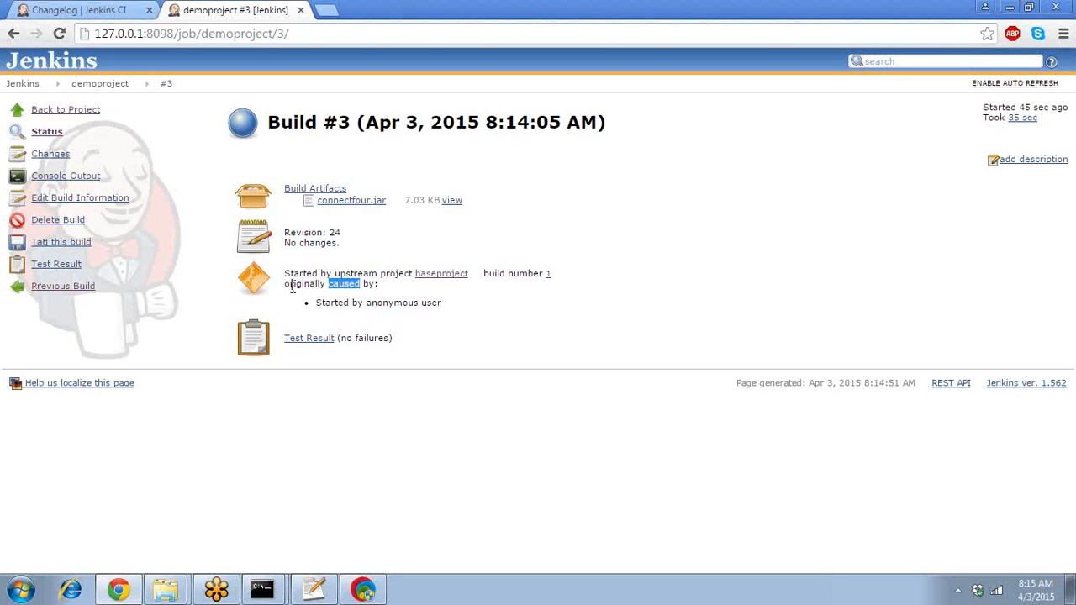
{"action": "left_click", "coordinate": [323, 306]}
{"action": "left_click_drag", "start_coordinate": [316, 303], "coordinate": [364, 303]}
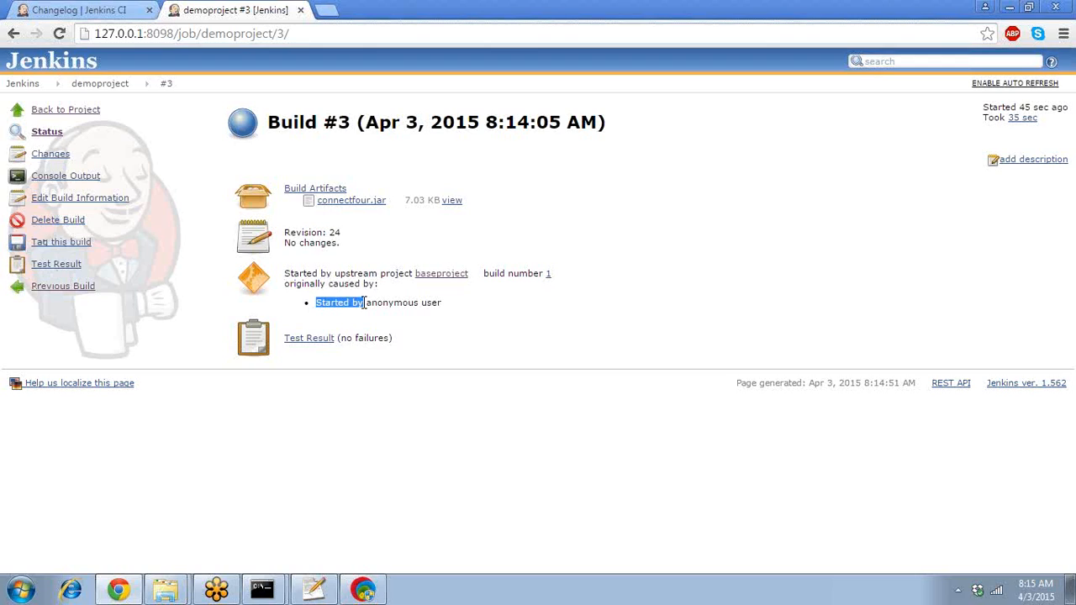
{"action": "double_click", "coordinate": [325, 273]}
{"action": "left_click", "coordinate": [346, 272]}
{"action": "left_click_drag", "start_coordinate": [322, 277], "coordinate": [346, 277]}
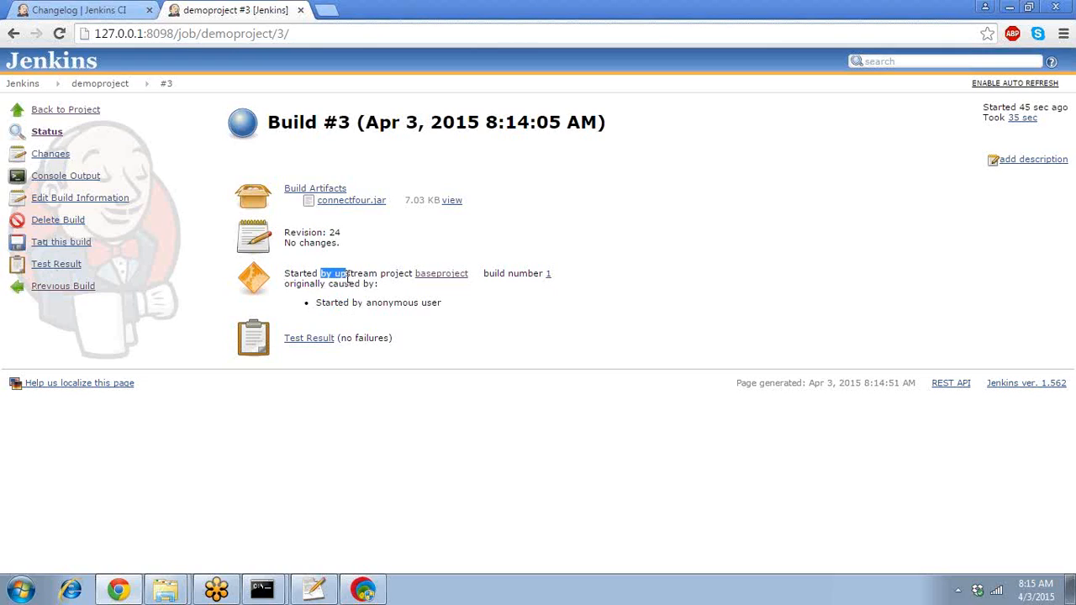
{"action": "left_click", "coordinate": [355, 278]}
{"action": "mouse_move", "coordinate": [450, 283]}
{"action": "mouse_move", "coordinate": [158, 92]}
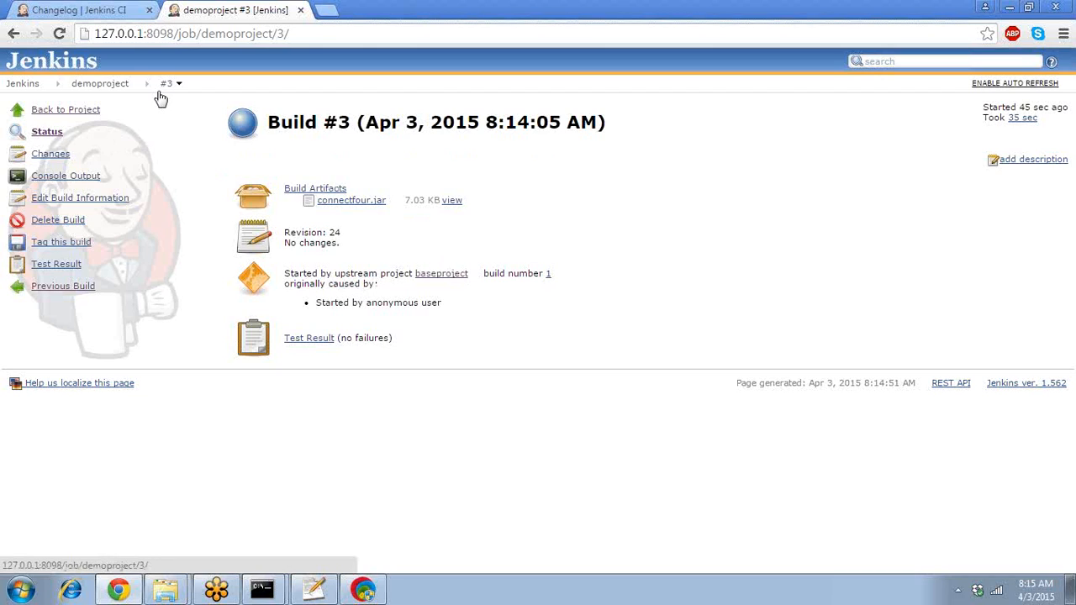
{"action": "left_click", "coordinate": [117, 87]}
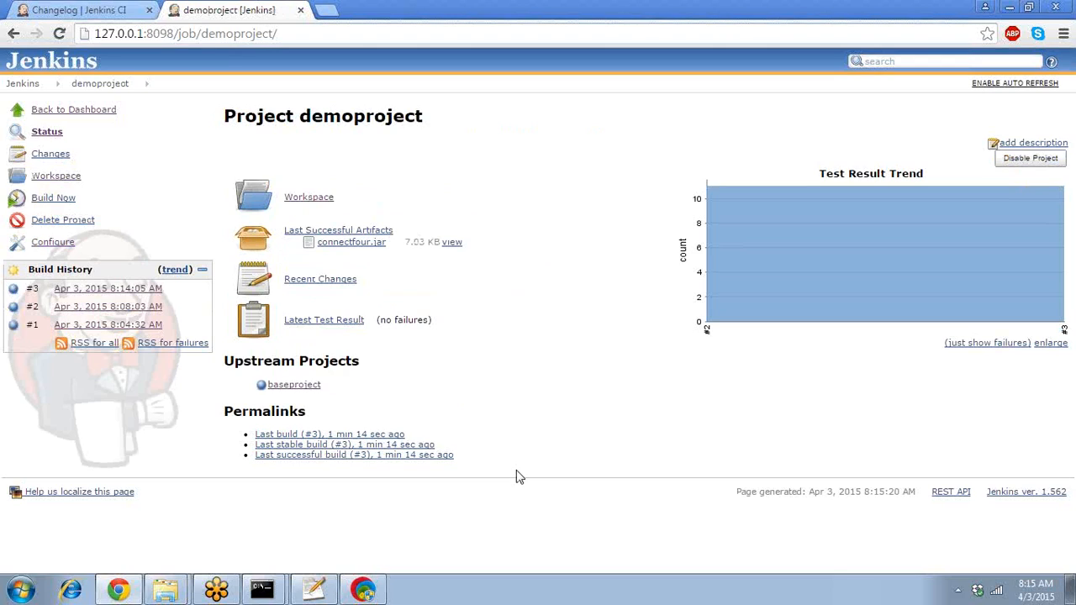
- In demoproject's configuration, add a 'Build other projects' post-build action, then delete it again
{"action": "left_click", "coordinate": [53, 242]}
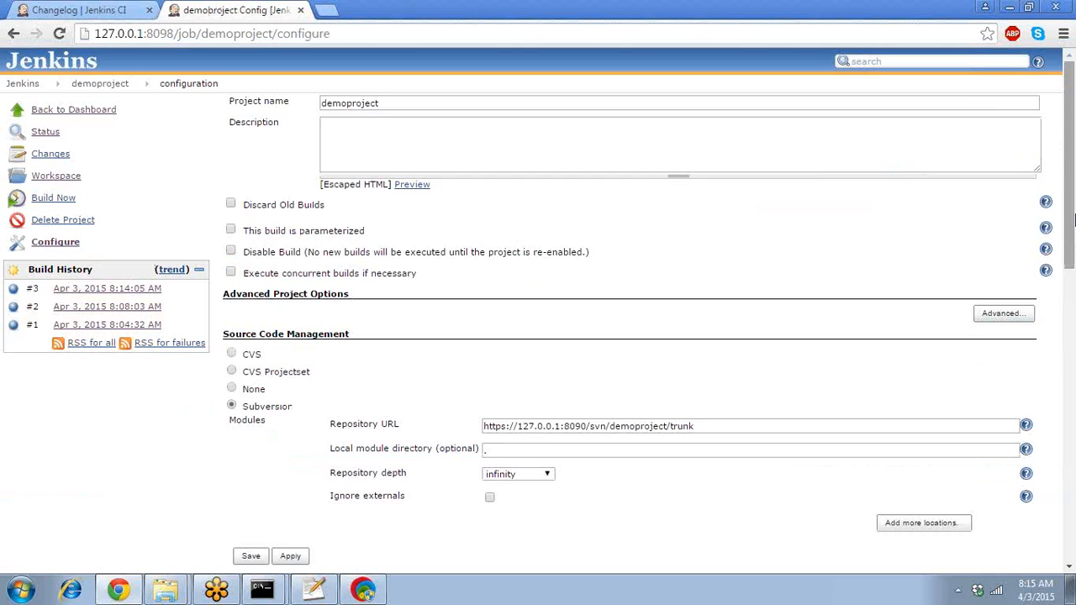
{"action": "left_click_drag", "start_coordinate": [1073, 220], "coordinate": [1074, 502]}
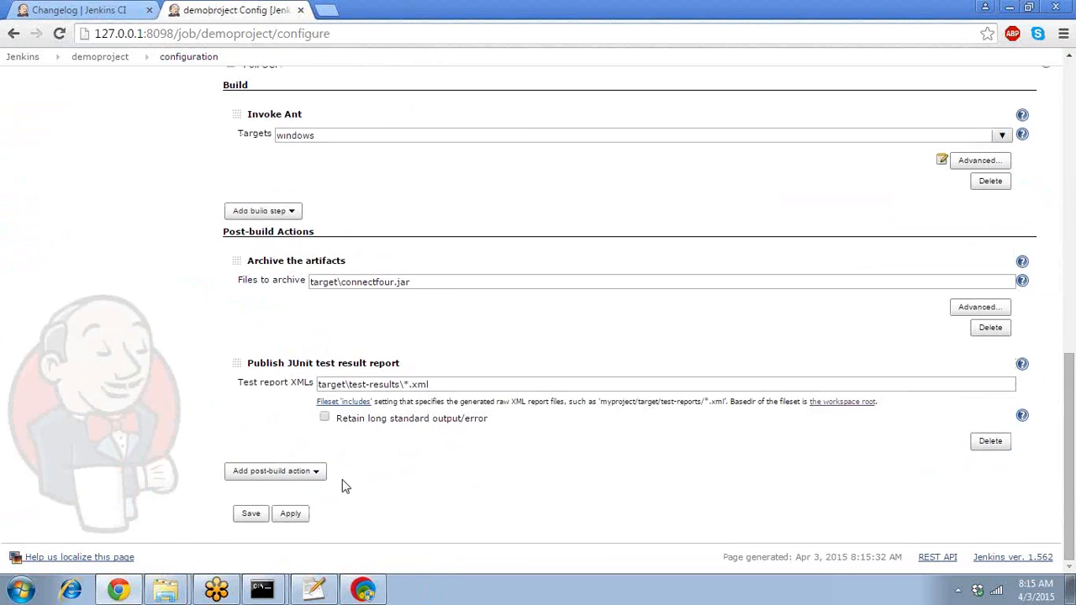
{"action": "left_click", "coordinate": [317, 476]}
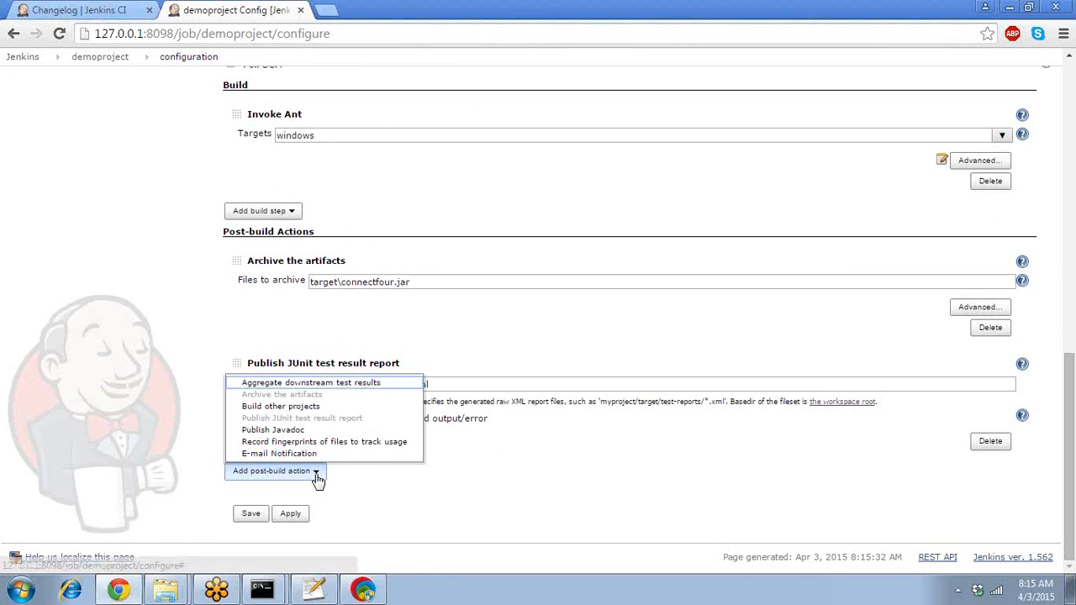
{"action": "left_click", "coordinate": [278, 407]}
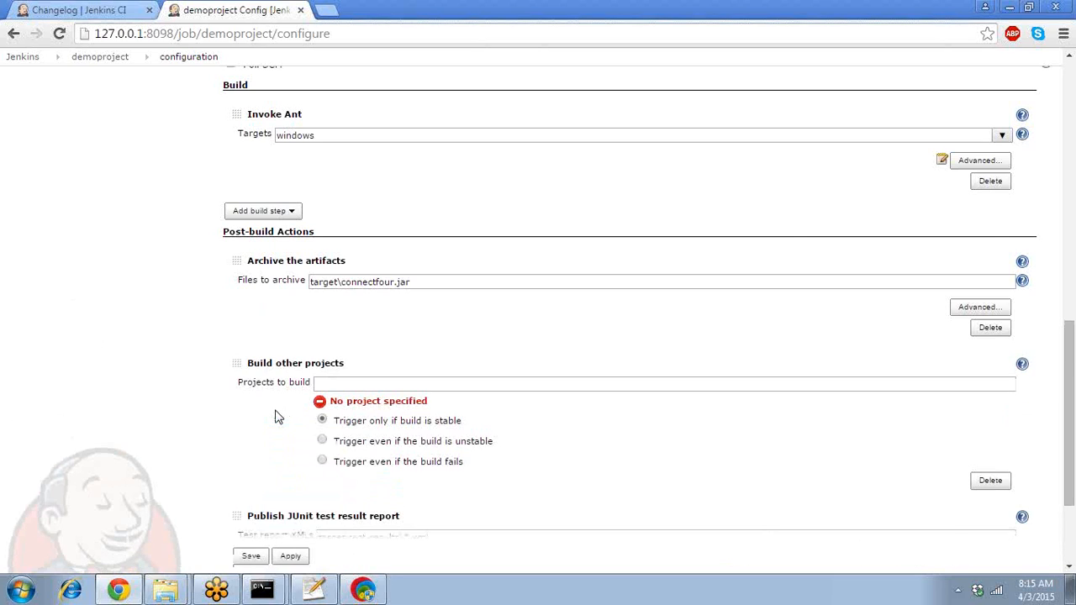
{"action": "left_click", "coordinate": [331, 383]}
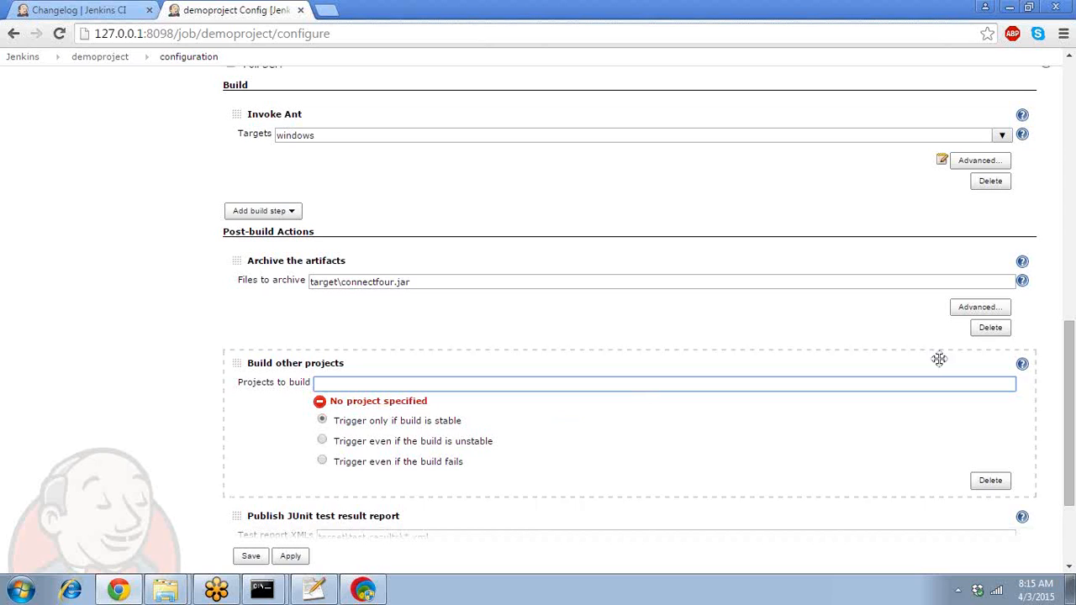
{"action": "left_click", "coordinate": [990, 480]}
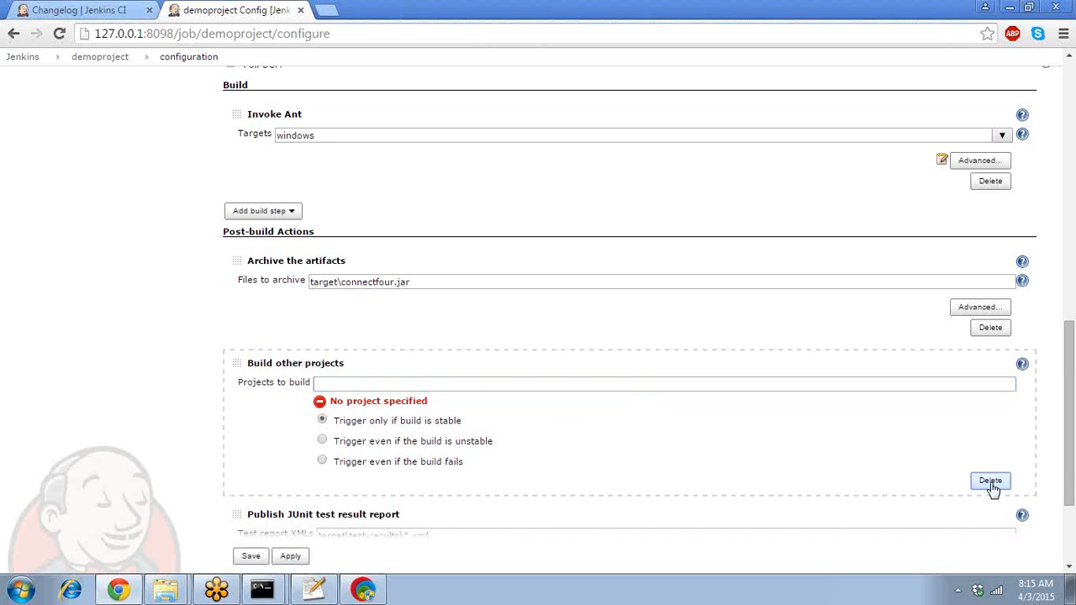
{"action": "left_click_drag", "start_coordinate": [1072, 421], "coordinate": [1068, 113]}
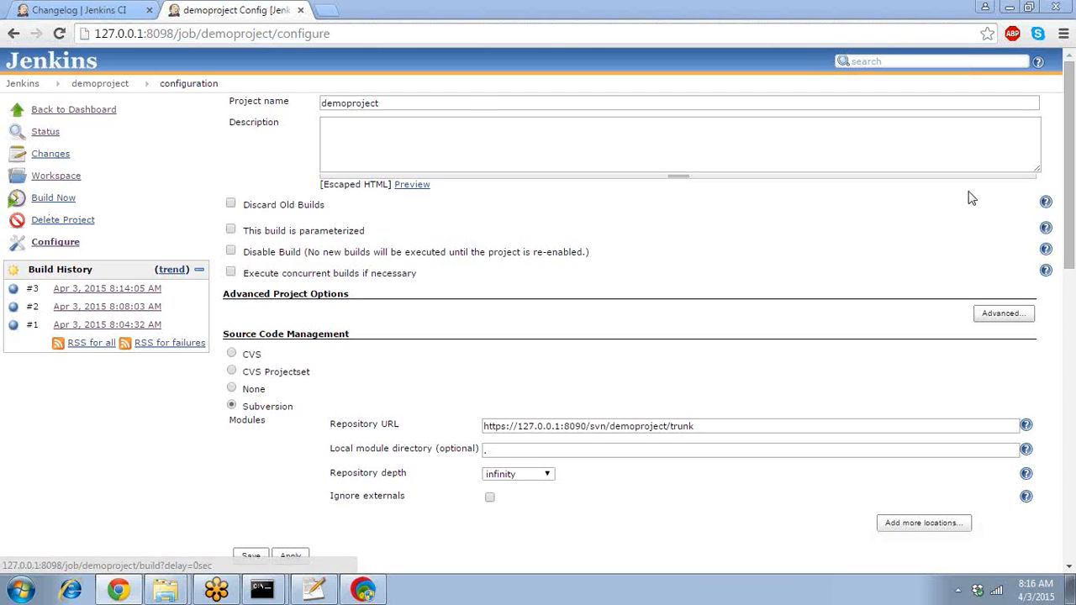
- Tick 'Build periodically' under Build Triggers and place the cursor in the empty Schedule box
{"action": "left_click_drag", "start_coordinate": [1073, 221], "coordinate": [1073, 361]}
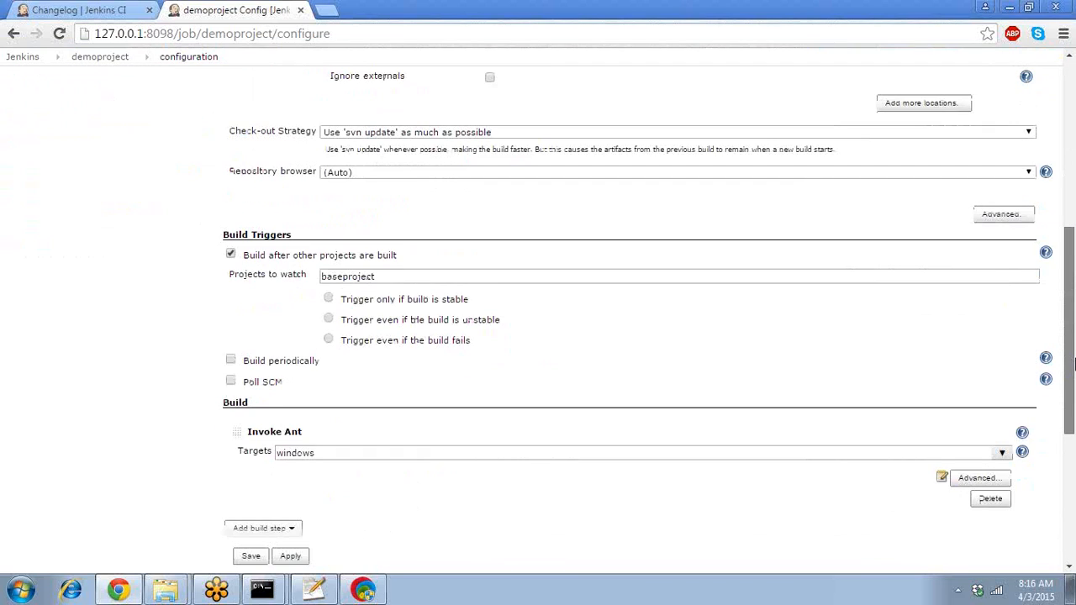
{"action": "left_click", "coordinate": [231, 360]}
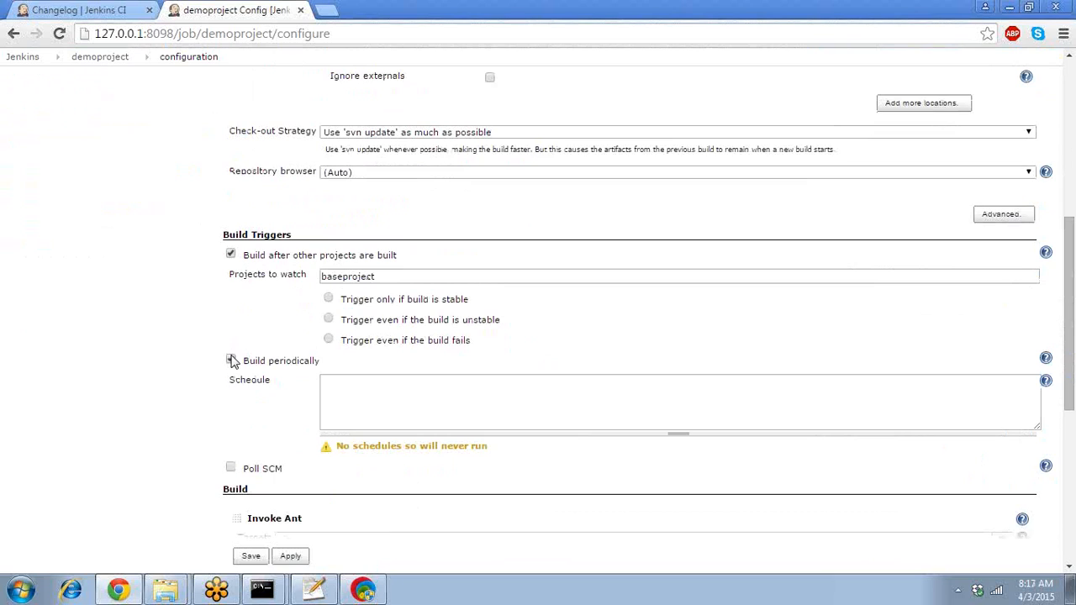
{"action": "left_click", "coordinate": [361, 391]}
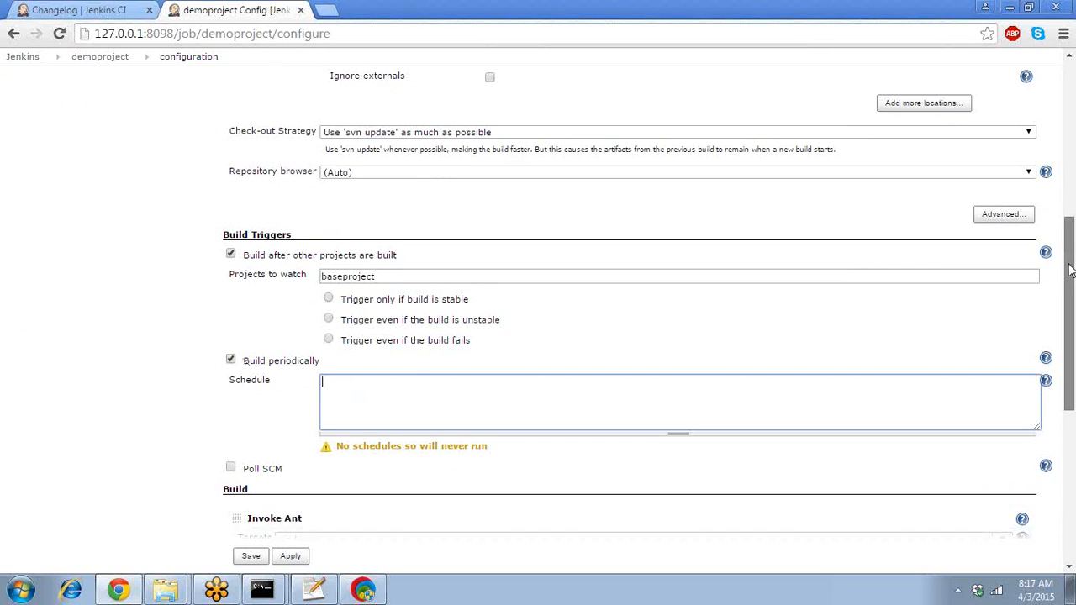
{"action": "scroll", "coordinate": [1070, 270], "scroll_direction": "down", "scroll_amount": 3}
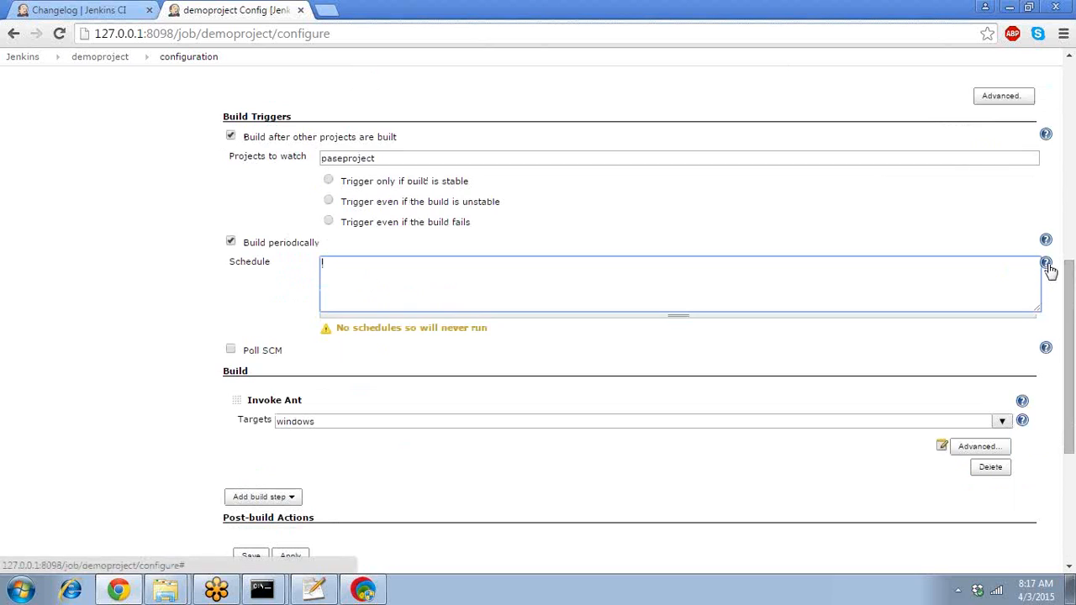
- Copy the 'MINUTE HOUR DOM MONTH DOW' line from the cron help into the Schedule field
{"action": "left_click", "coordinate": [1047, 265]}
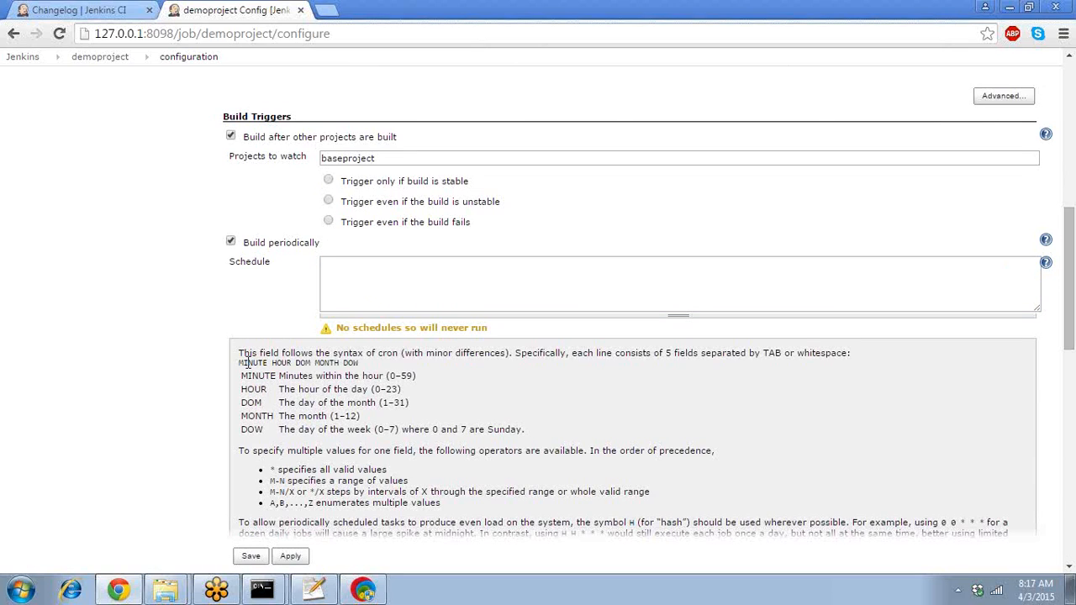
{"action": "left_click_drag", "start_coordinate": [247, 361], "coordinate": [377, 370]}
{"action": "left_click", "coordinate": [361, 363]}
{"action": "left_click_drag", "start_coordinate": [243, 363], "coordinate": [360, 363]}
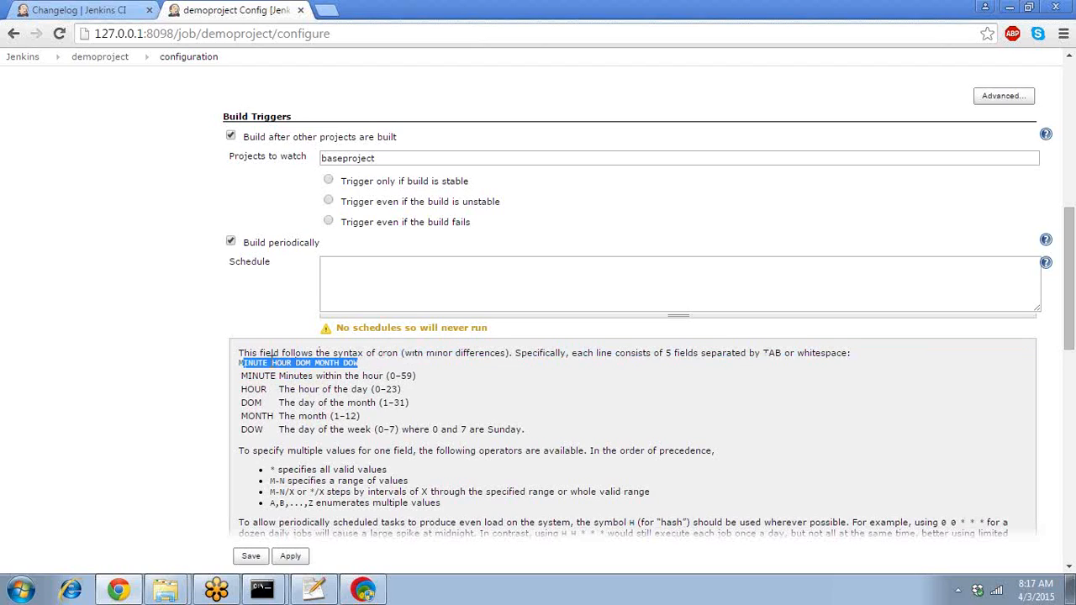
{"action": "left_click", "coordinate": [276, 360]}
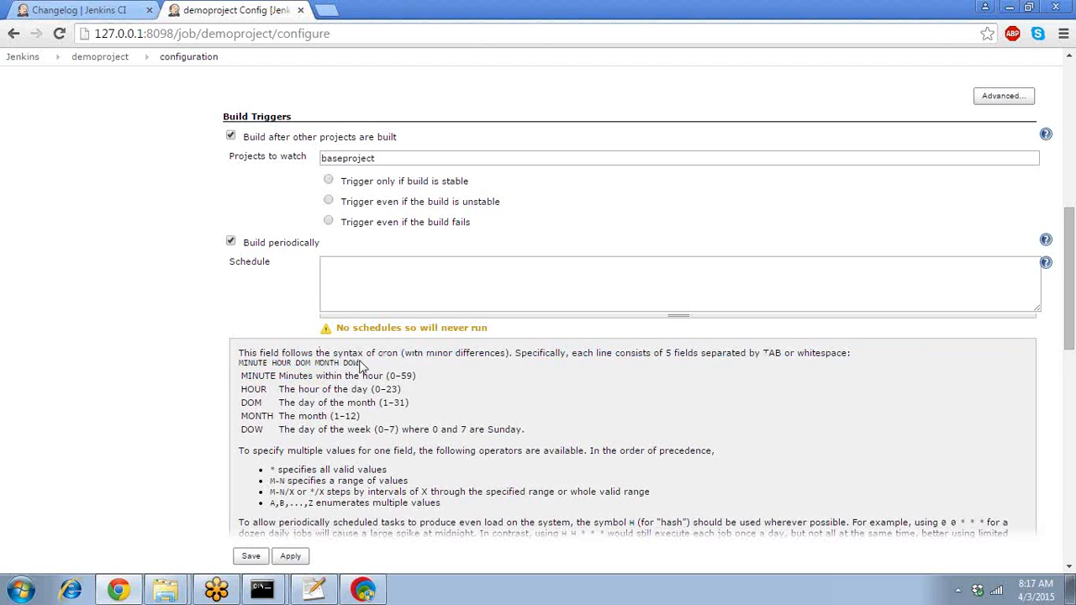
{"action": "left_click_drag", "start_coordinate": [361, 363], "coordinate": [238, 371]}
{"action": "key", "text": "ctrl+c"}
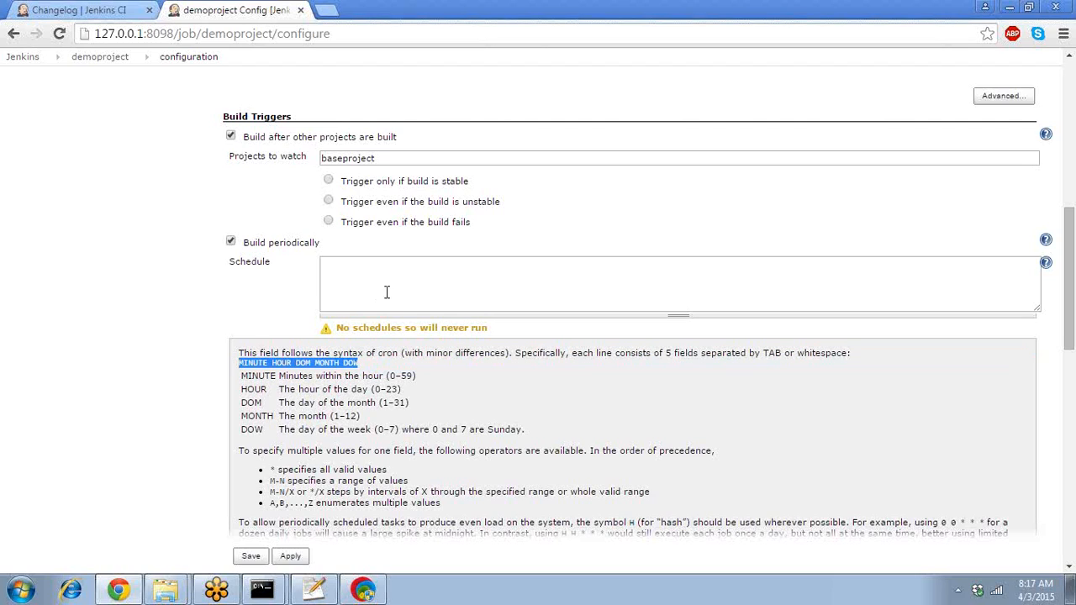
{"action": "left_click", "coordinate": [396, 289]}
{"action": "key", "text": "ctrl+v"}
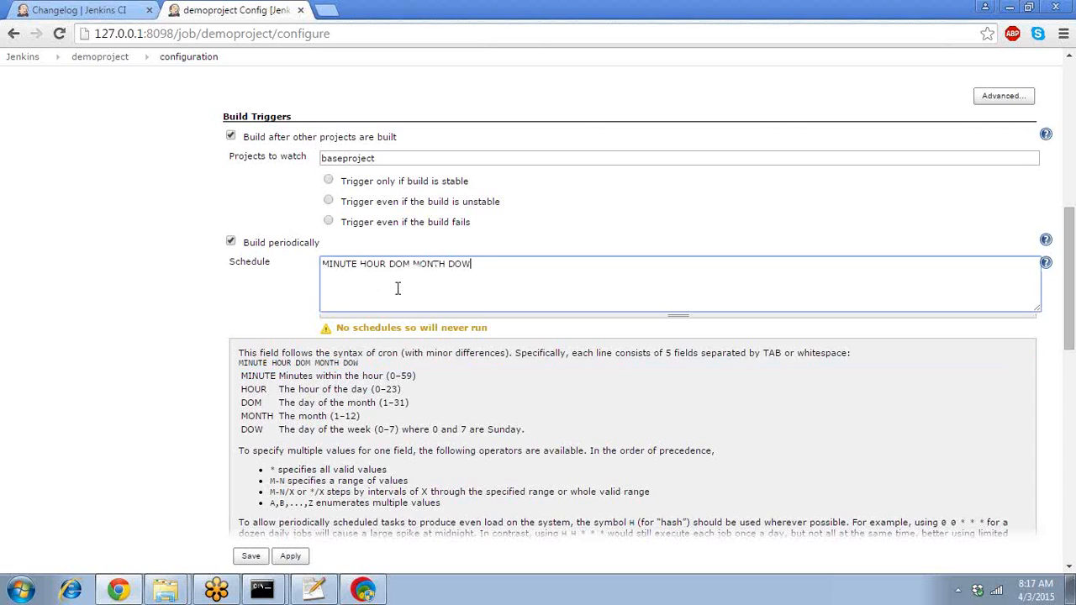
- Replace the MINUTE and HOUR placeholders in the schedule with 30 and 21
{"action": "double_click", "coordinate": [334, 265]}
{"action": "type", "text": "30"}
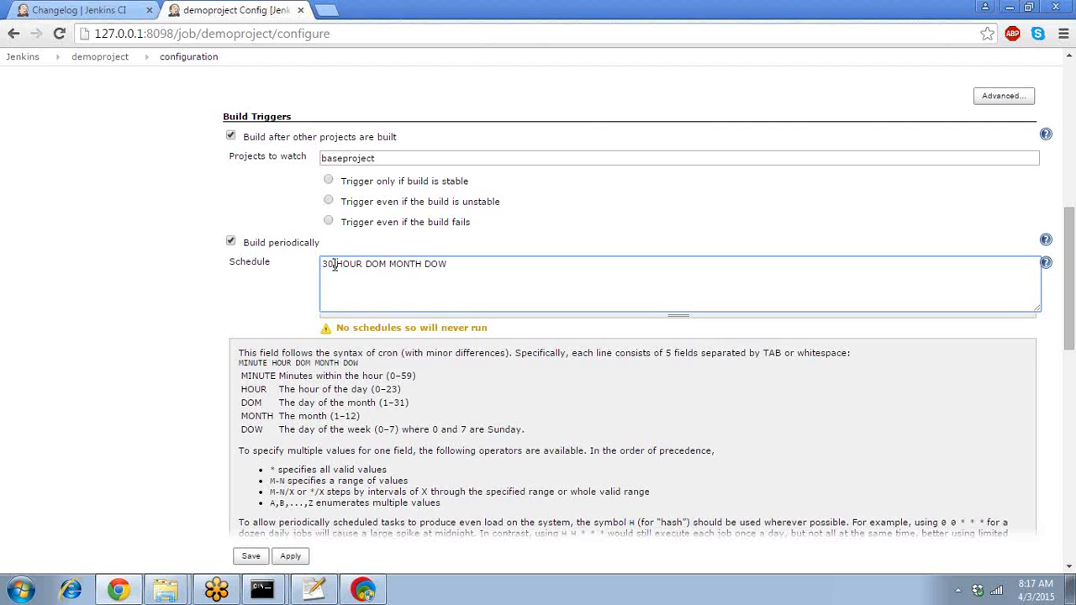
{"action": "key", "text": "shift+Right"}
{"action": "key", "text": "shift+Right"}
{"action": "key", "text": "shift+Right"}
{"action": "key", "text": "shift+Right"}
{"action": "key", "text": "shift+Right"}
{"action": "key", "text": "shift+Left"}
{"action": "type", "text": "21"}
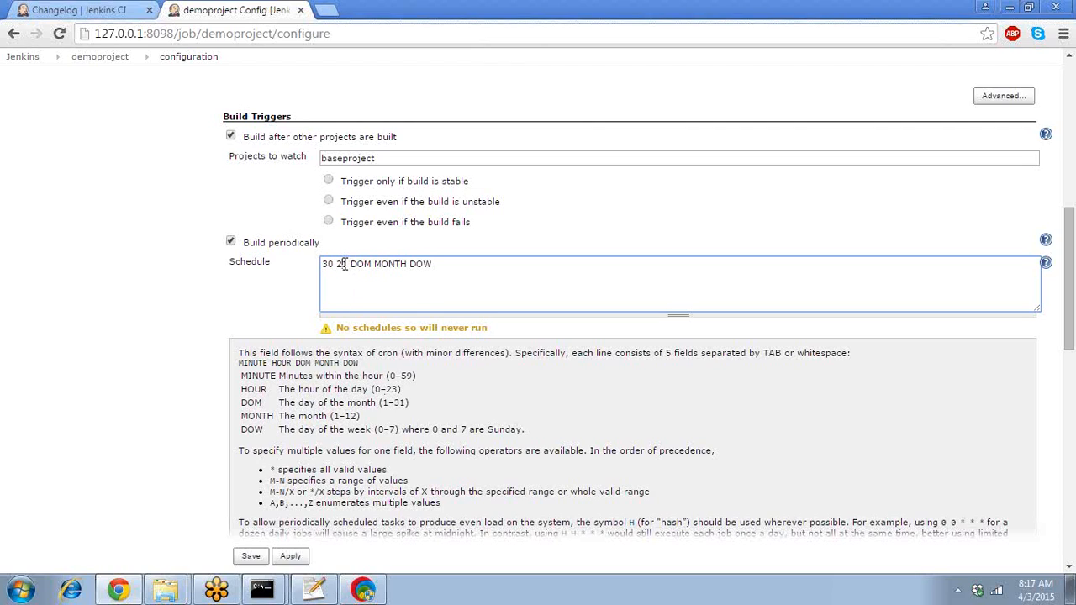
{"action": "left_click_drag", "start_coordinate": [347, 265], "coordinate": [337, 266]}
- Fill the day, month and weekday fields so the schedule reads 30 21 * * 1-5
{"action": "double_click", "coordinate": [358, 266]}
{"action": "type", "text": "1,5"}
{"action": "key", "text": "BackSpace"}
{"action": "key", "text": "BackSpace"}
{"action": "key", "text": "BackSpace"}
{"action": "type", "text": "8"}
{"action": "key", "text": "BackSpace"}
{"action": "type", "text": "*"}
{"action": "key", "text": "Right"}
{"action": "key", "text": "Right"}
{"action": "key", "text": "Right"}
{"action": "key", "text": "Right"}
{"action": "key", "text": "Right"}
{"action": "key", "text": "shift+Left"}
{"action": "key", "text": "shift+Left"}
{"action": "key", "text": "shift+Left"}
{"action": "key", "text": "shift+Left"}
{"action": "key", "text": "shift+Left"}
{"action": "key", "text": "BackSpace"}
{"action": "type", "text": "1-5"}
{"action": "key", "text": "shift+Left"}
{"action": "key", "text": "shift+Left"}
{"action": "key", "text": "shift+Left"}
{"action": "type", "text": "*"}
{"action": "key", "text": "shift+Right"}
{"action": "key", "text": "shift+Right"}
{"action": "key", "text": "shift+Right"}
{"action": "type", "text": "*"}
{"action": "key", "text": "BackSpace"}
{"action": "type", "text": "1-5"}
- Compare the schedule 30 21 * * 1-5 with the cron help, highlighting its minute, hour and weekday values
{"action": "double_click", "coordinate": [250, 362]}
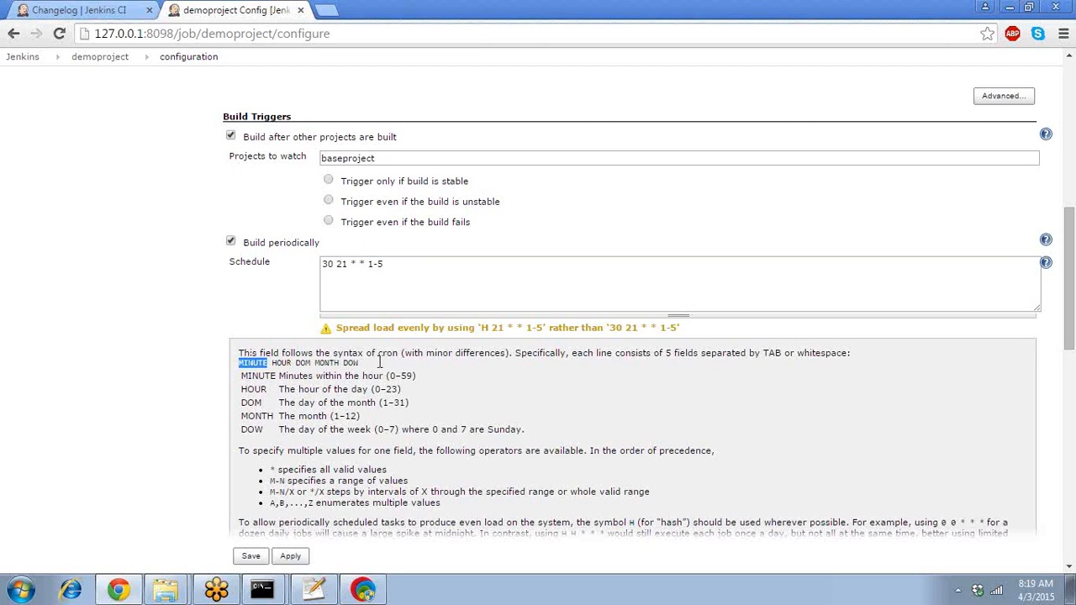
{"action": "left_click", "coordinate": [388, 290]}
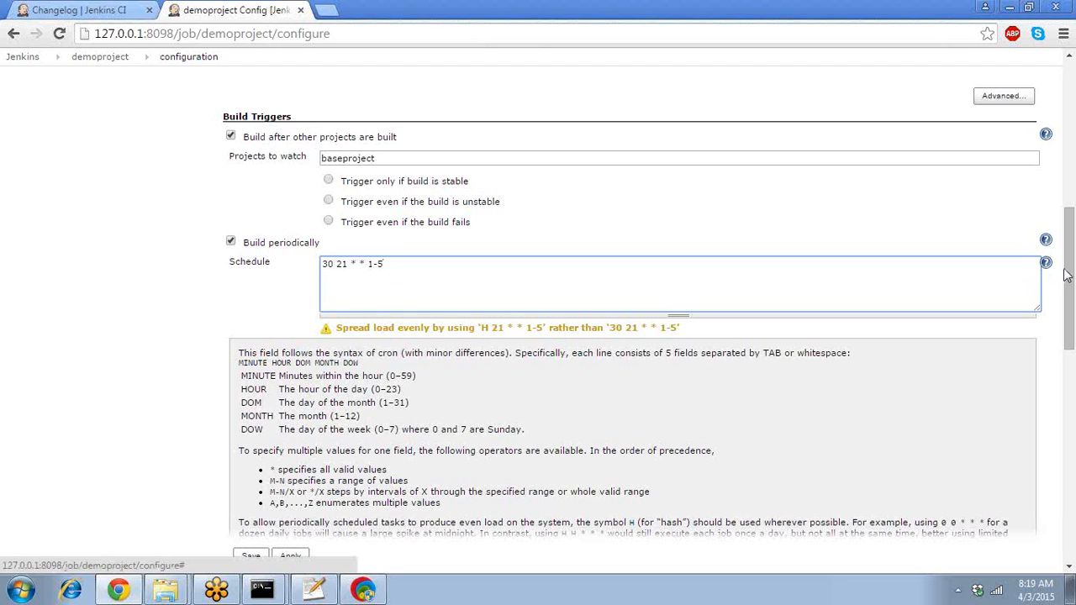
{"action": "left_click_drag", "start_coordinate": [1073, 284], "coordinate": [1073, 287]}
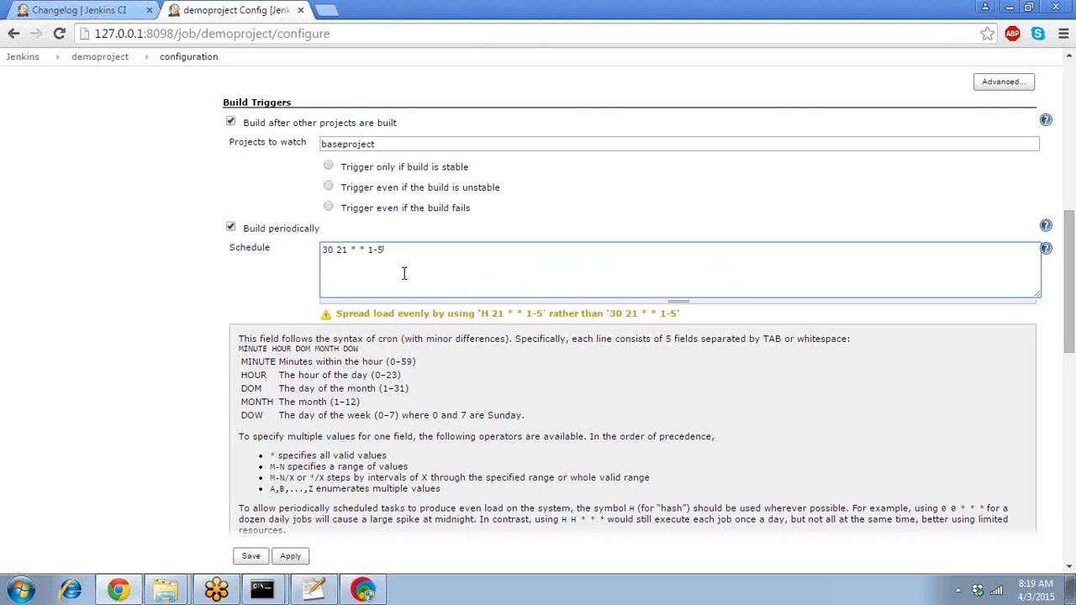
{"action": "left_click_drag", "start_coordinate": [383, 250], "coordinate": [309, 202]}
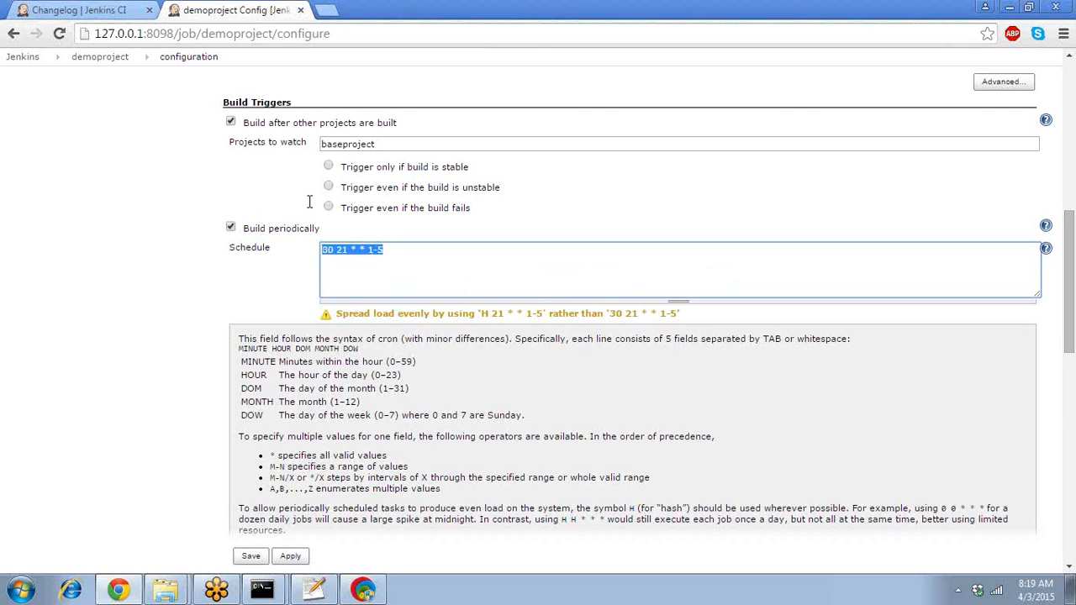
{"action": "left_click", "coordinate": [385, 250]}
{"action": "left_click_drag", "start_coordinate": [385, 251], "coordinate": [365, 255]}
{"action": "left_click", "coordinate": [366, 250]}
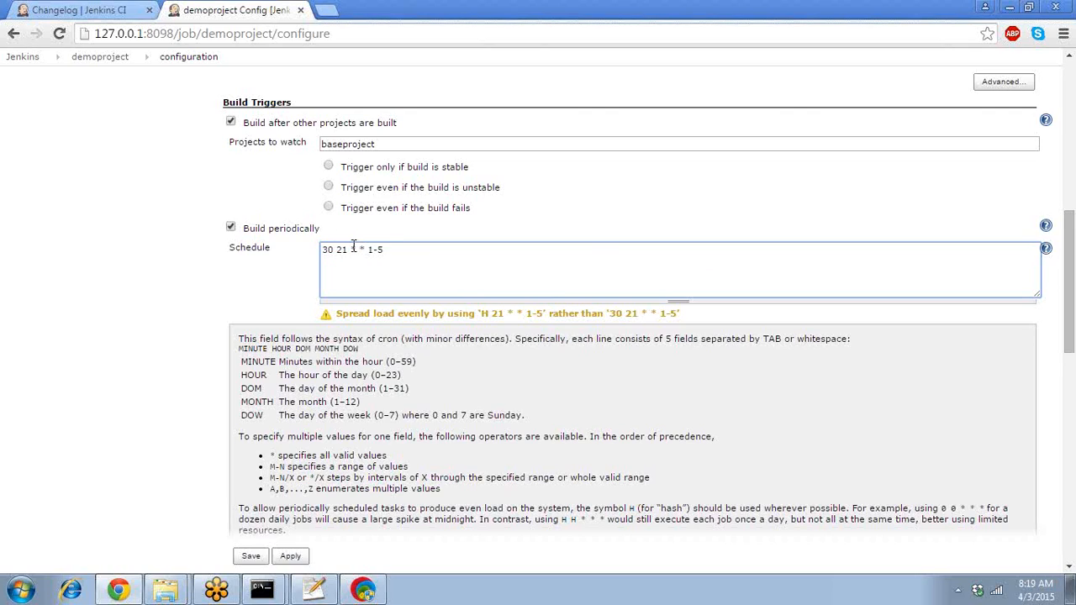
{"action": "left_click_drag", "start_coordinate": [348, 249], "coordinate": [320, 251]}
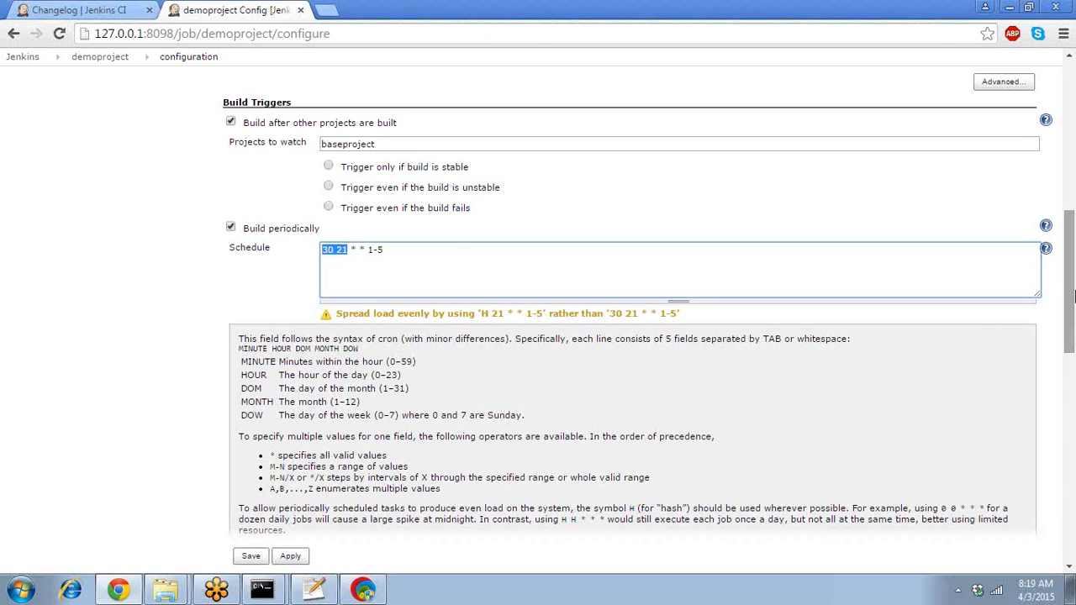
{"action": "left_click_drag", "start_coordinate": [1071, 294], "coordinate": [1073, 344]}
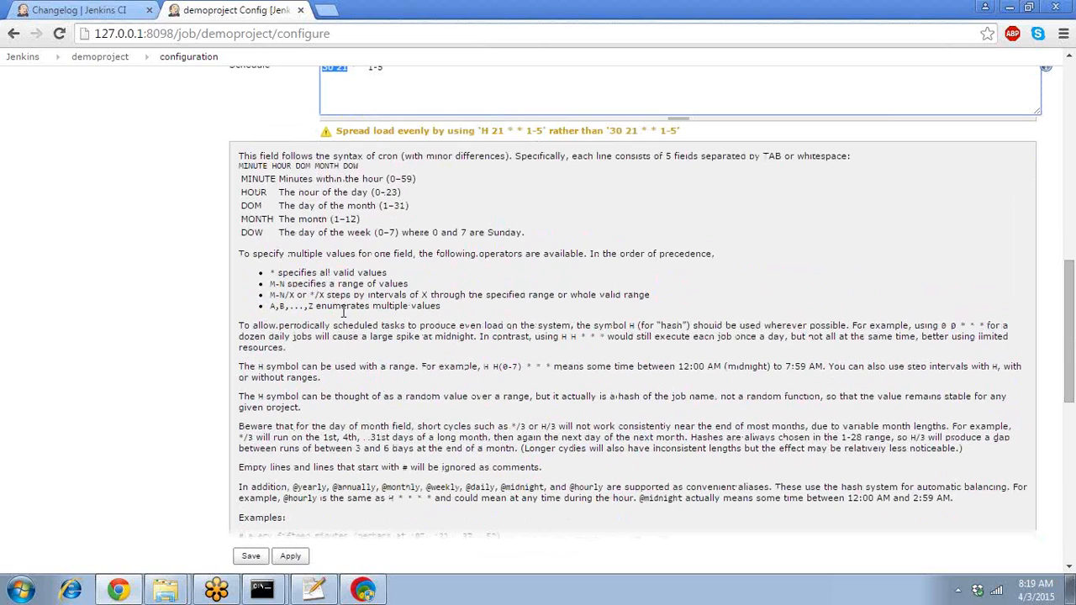
{"action": "left_click_drag", "start_coordinate": [1069, 335], "coordinate": [1069, 350]}
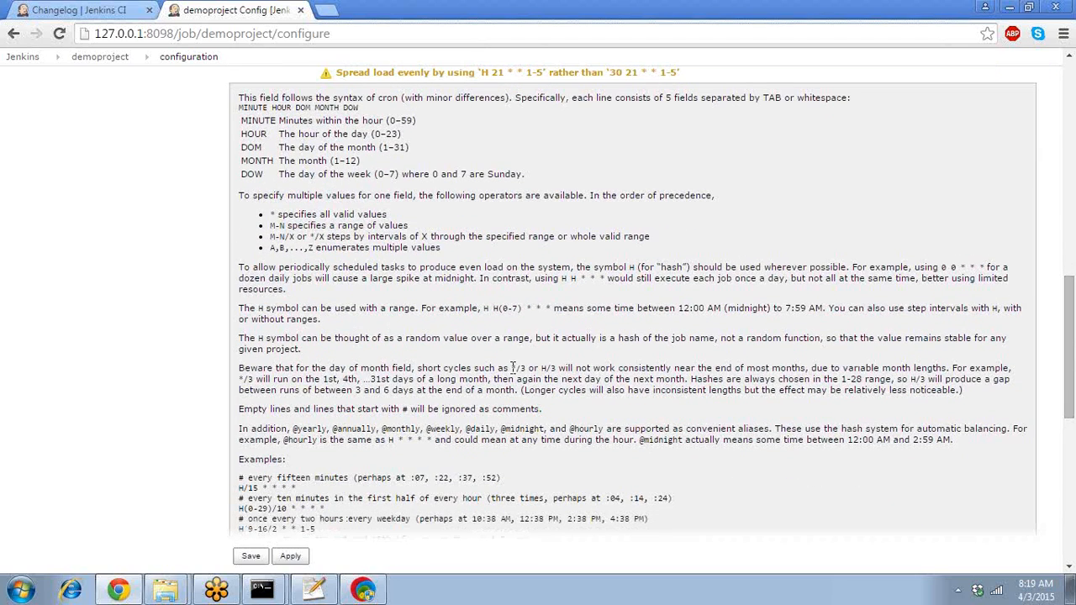
{"action": "left_click_drag", "start_coordinate": [1073, 292], "coordinate": [1073, 241]}
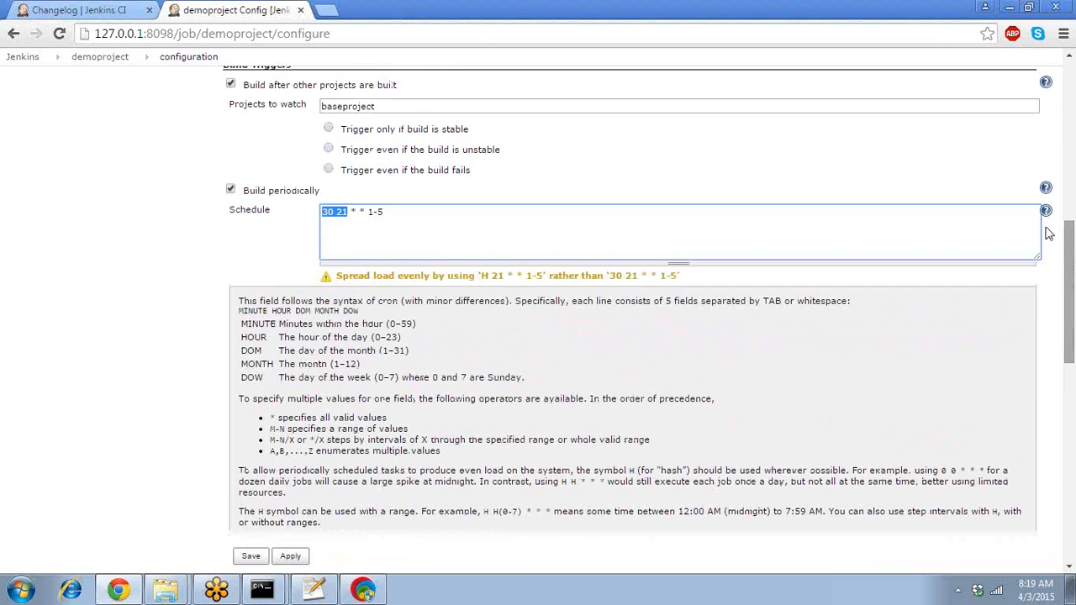
{"action": "left_click", "coordinate": [915, 163]}
{"action": "mouse_move", "coordinate": [1072, 221]}
{"action": "left_mouse_down"}
{"action": "mouse_move", "coordinate": [1072, 370]}
{"action": "mouse_move", "coordinate": [1072, 220]}
{"action": "left_mouse_up"}
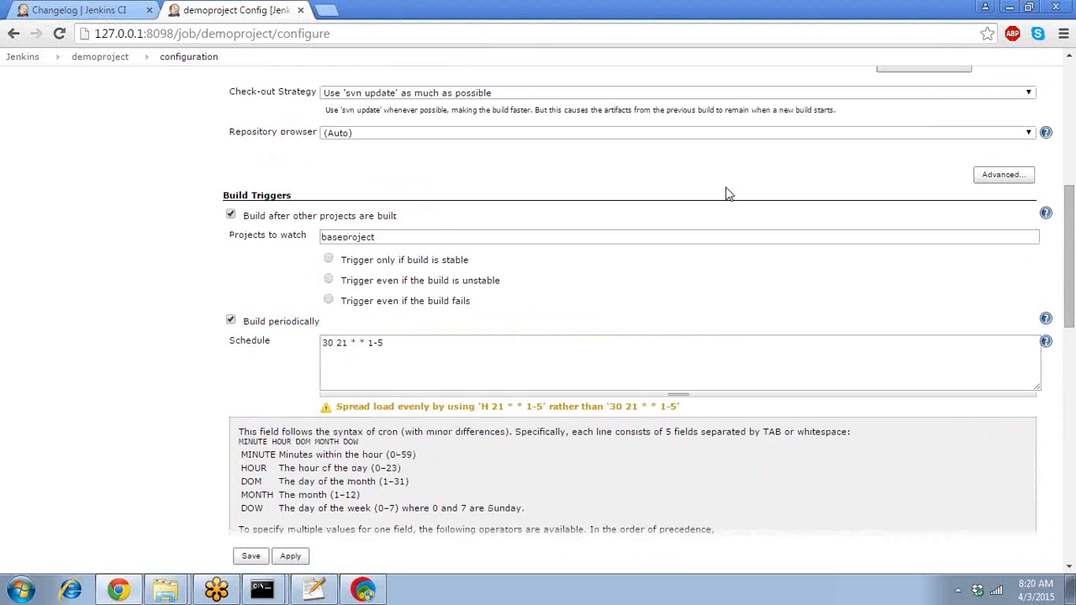
- Untick 'Build periodically', tick 'Poll SCM', and click into the empty polling Schedule box
{"action": "left_click", "coordinate": [232, 322]}
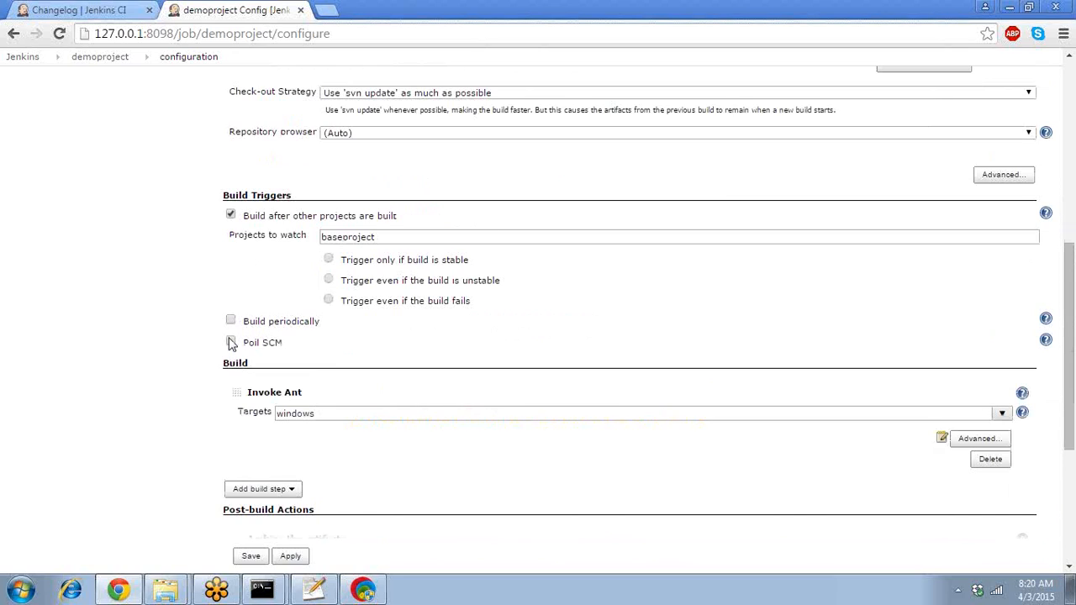
{"action": "left_click", "coordinate": [231, 342]}
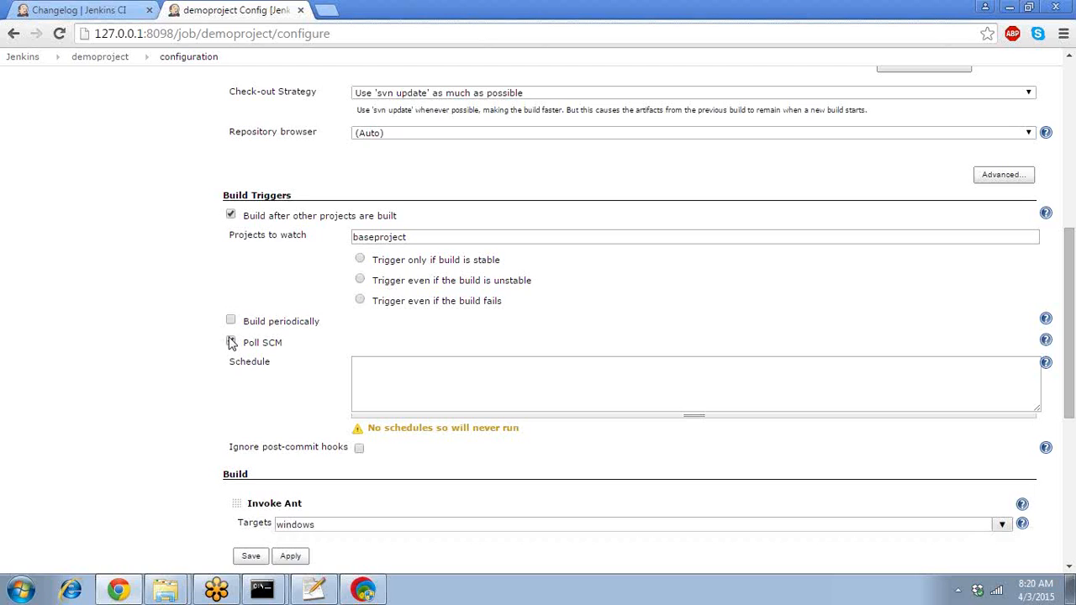
{"action": "left_click", "coordinate": [777, 375]}
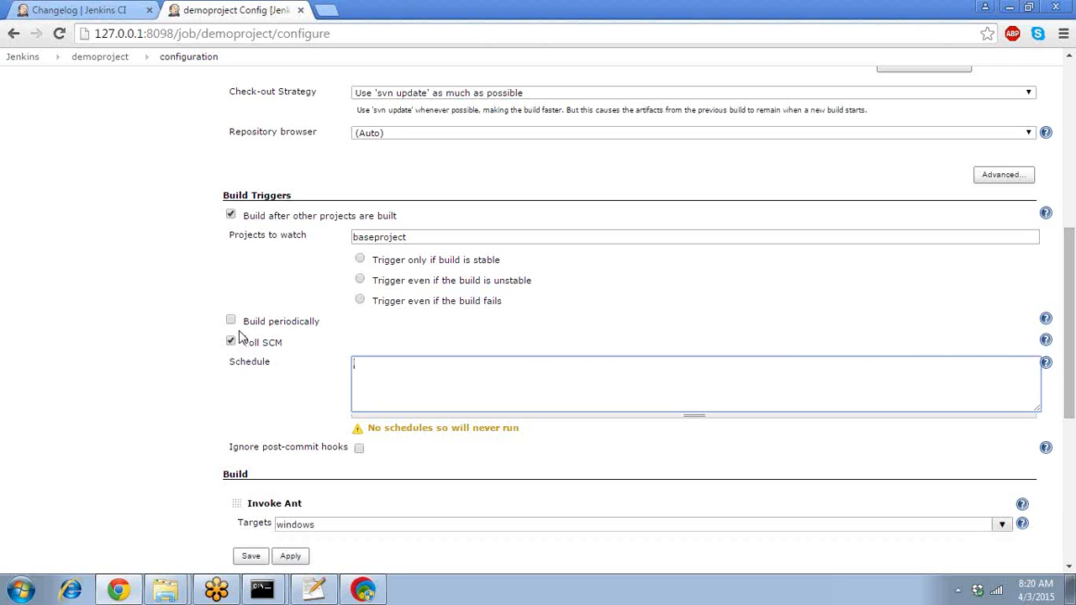
- Show the cron syntax help and enter 5 * * * * in the Poll SCM Schedule box
{"action": "left_click", "coordinate": [1046, 364]}
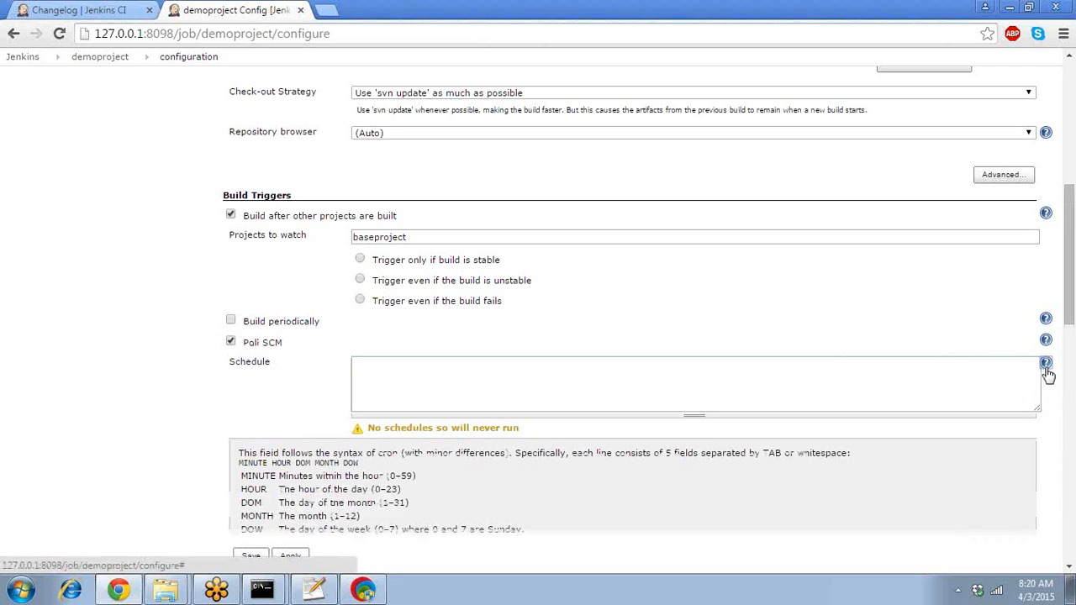
{"action": "left_click", "coordinate": [450, 415]}
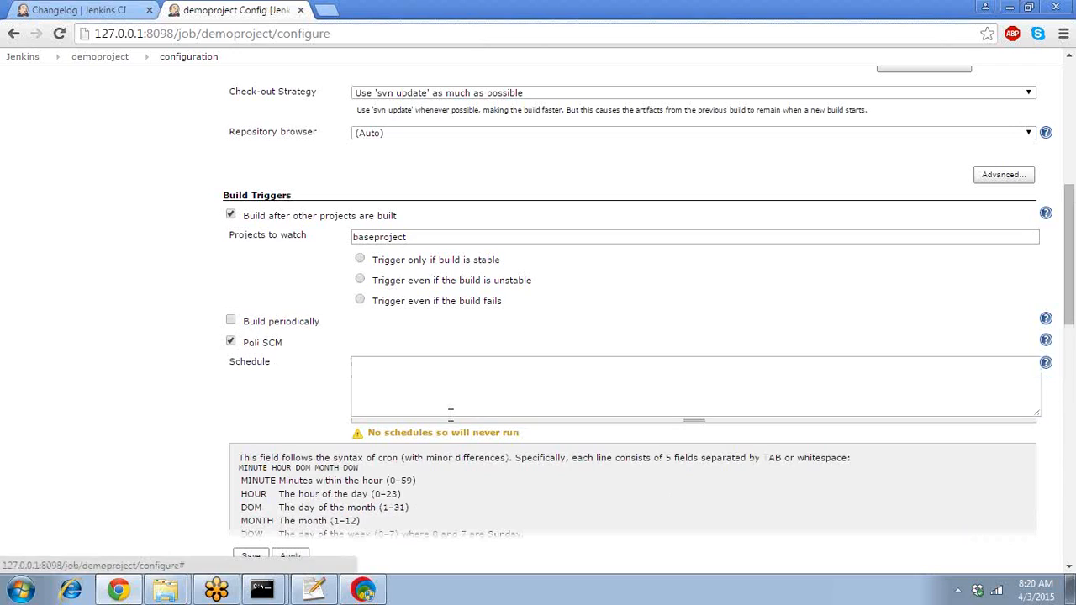
{"action": "left_click", "coordinate": [429, 380]}
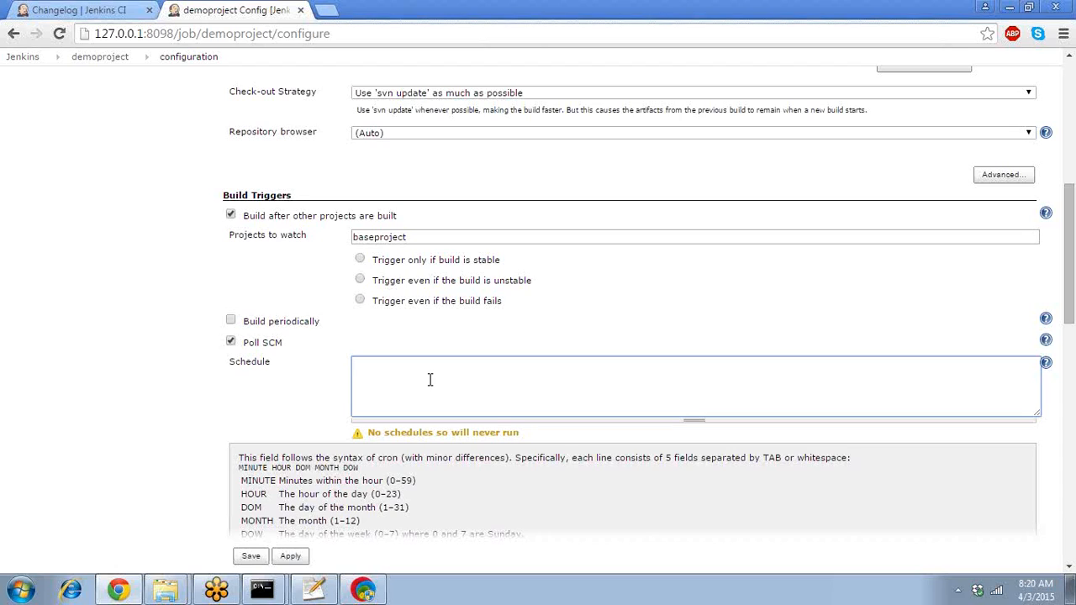
{"action": "type", "text": "*"}
{"action": "key", "text": "BackSpace"}
{"action": "type", "text": "H"}
{"action": "key", "text": "BackSpace"}
{"action": "type", "text": "%"}
{"action": "key", "text": "BackSpace"}
{"action": "type", "text": "5 "}
{"action": "type", "text": "* * * *"}
- Change the minute field, briefly to H/5, then to * so the schedule reads * * * * *
{"action": "key", "text": "Home"}
{"action": "key", "text": "shift+Right"}
{"action": "key", "text": "Right"}
{"action": "key", "text": "Right"}
{"action": "key", "text": "shift+Right"}
{"action": "key", "text": "Left"}
{"action": "key", "text": "shift+Left"}
{"action": "type", "text": "H/5"}
{"action": "key", "text": "Left"}
{"action": "key", "text": "Left"}
{"action": "key", "text": "Left"}
{"action": "key", "text": "Left"}
{"action": "key", "text": "shift+Left"}
{"action": "key", "text": "shift+Left"}
{"action": "key", "text": "shift+Left"}
{"action": "key", "text": "Right"}
{"action": "key", "text": "shift+Left"}
{"action": "key", "text": "shift+Left"}
{"action": "key", "text": "shift+Left"}
{"action": "key", "text": "BackSpace"}
{"action": "type", "text": "*"}
{"action": "left_click", "coordinate": [259, 423]}
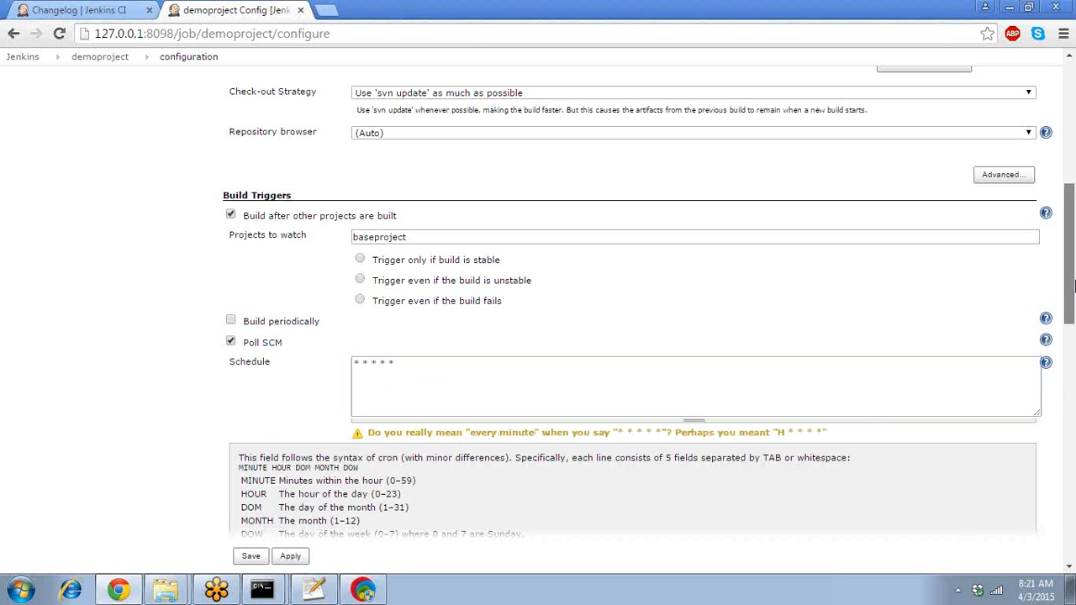
{"action": "left_click_drag", "start_coordinate": [1074, 287], "coordinate": [1074, 522]}
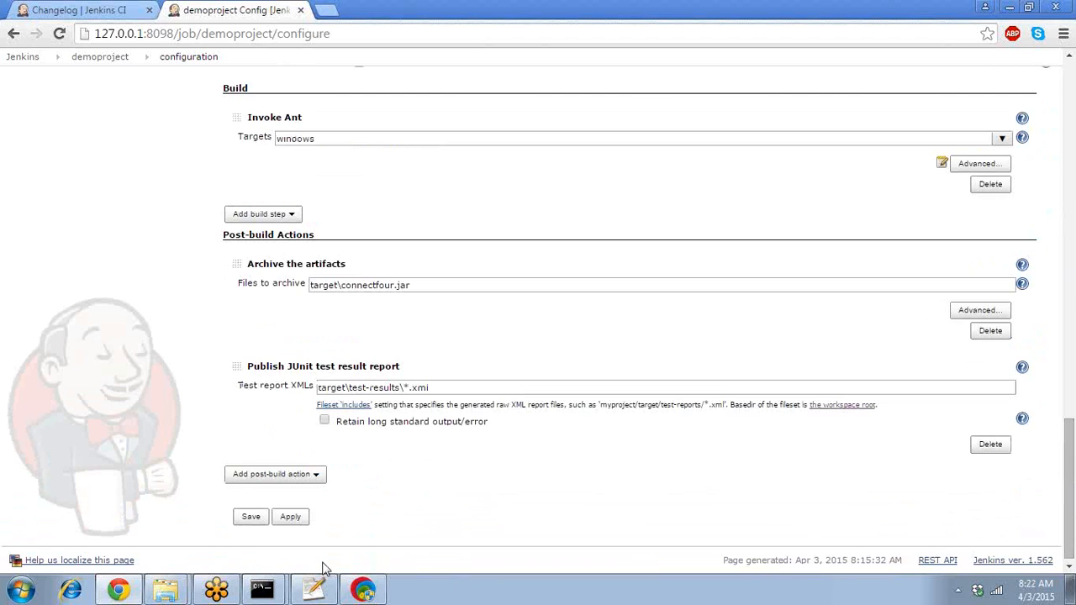
- Save demoproject's configuration and open its Subversion Polling Log, refreshing it once
{"action": "left_click", "coordinate": [251, 516]}
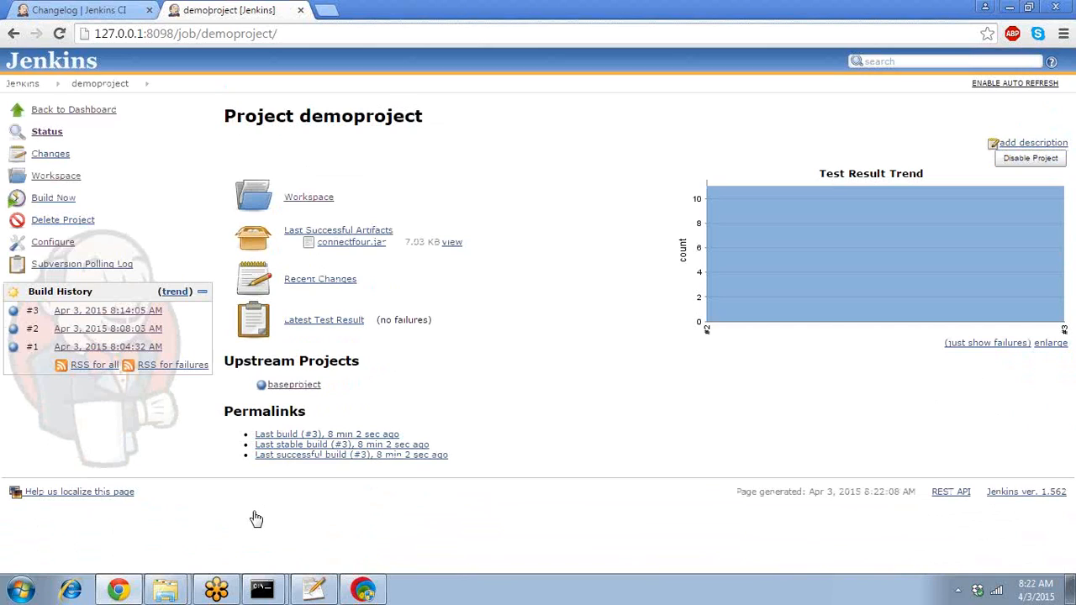
{"action": "left_click", "coordinate": [87, 269]}
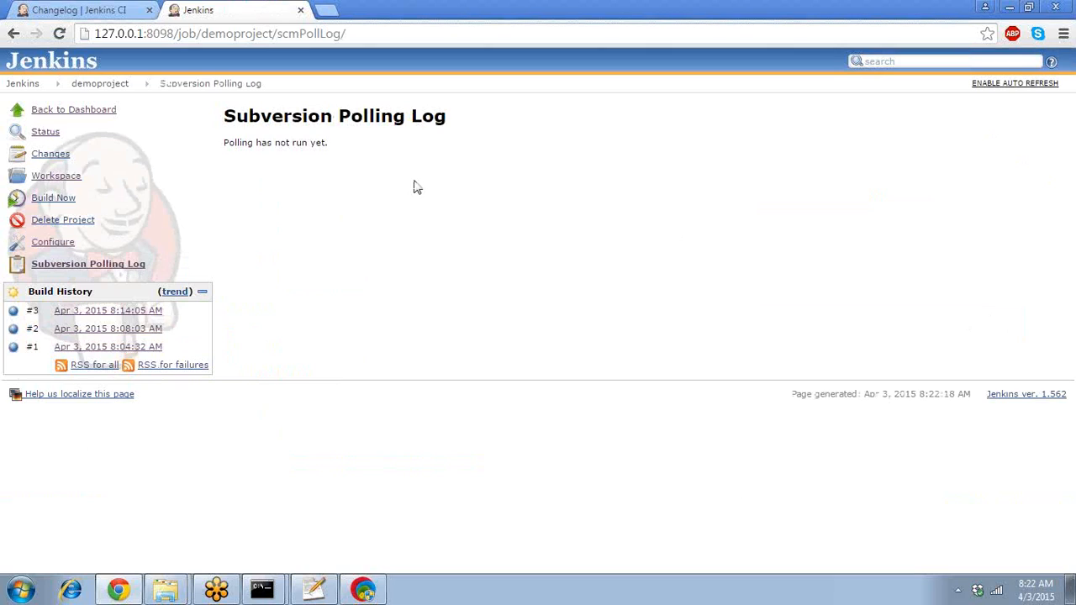
{"action": "left_click", "coordinate": [82, 267]}
{"action": "mouse_move", "coordinate": [152, 590]}
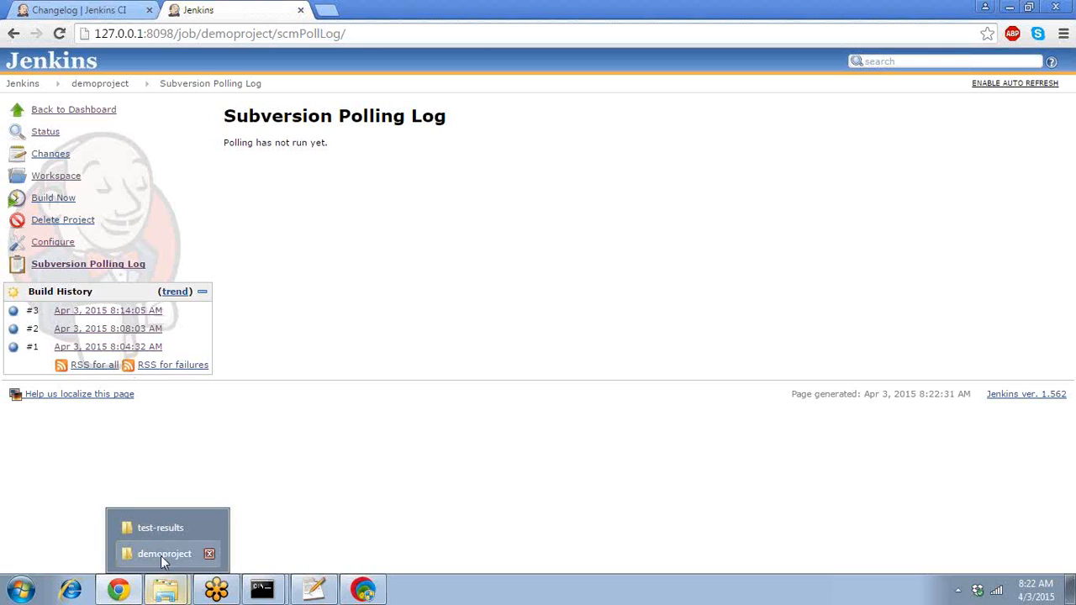
- Open src\net\sourceforge\cruisecontrol\sampleproject\connectfour\PlayingStand.java with Edit with Notepad++
{"action": "left_click", "coordinate": [161, 555]}
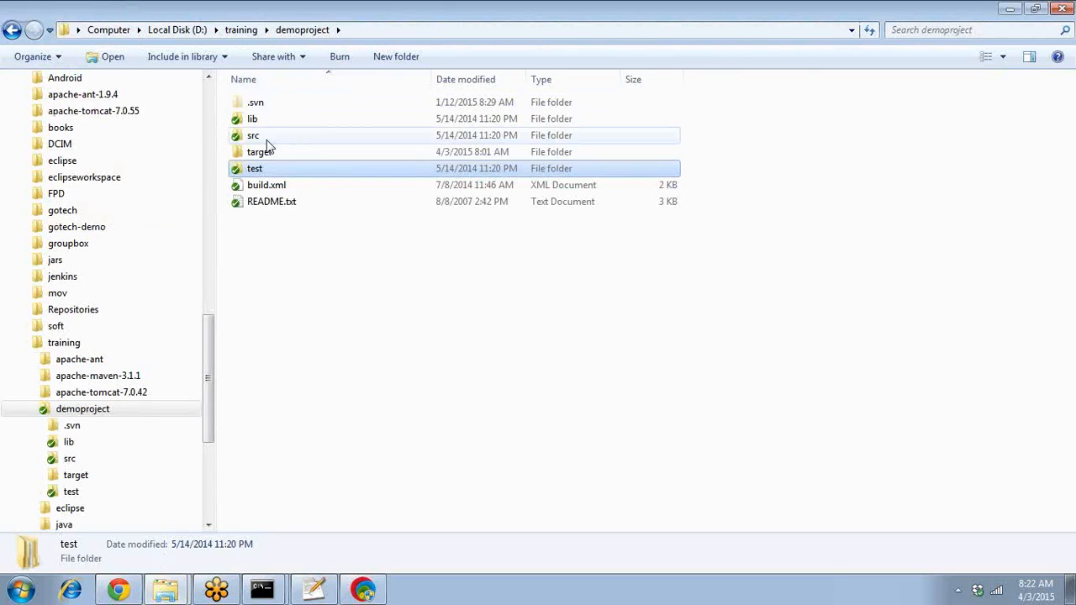
{"action": "double_click", "coordinate": [266, 138]}
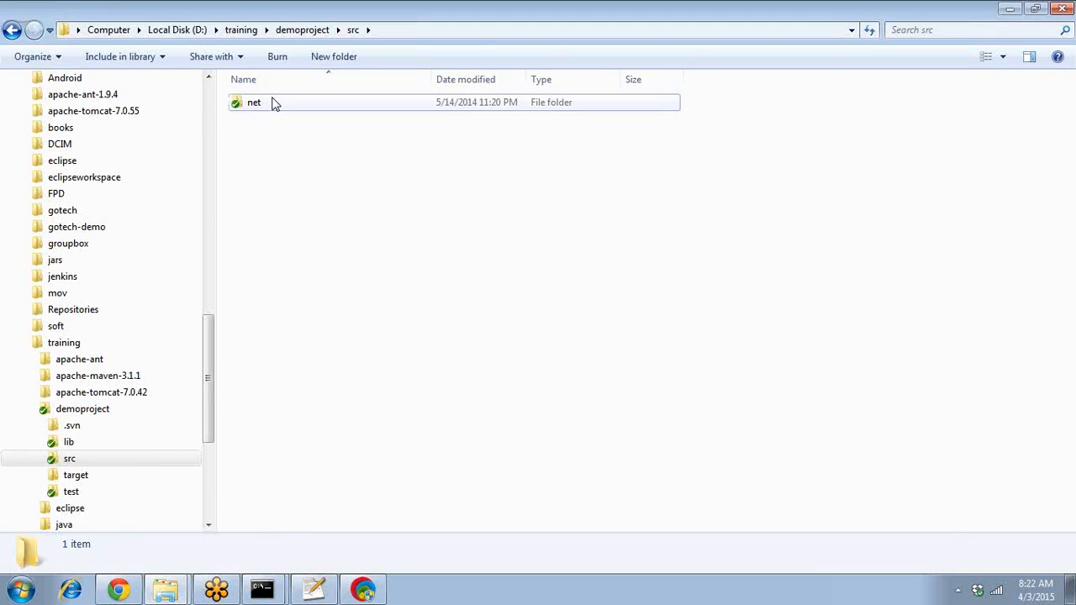
{"action": "double_click", "coordinate": [273, 103]}
{"action": "double_click", "coordinate": [273, 102]}
{"action": "double_click", "coordinate": [272, 103]}
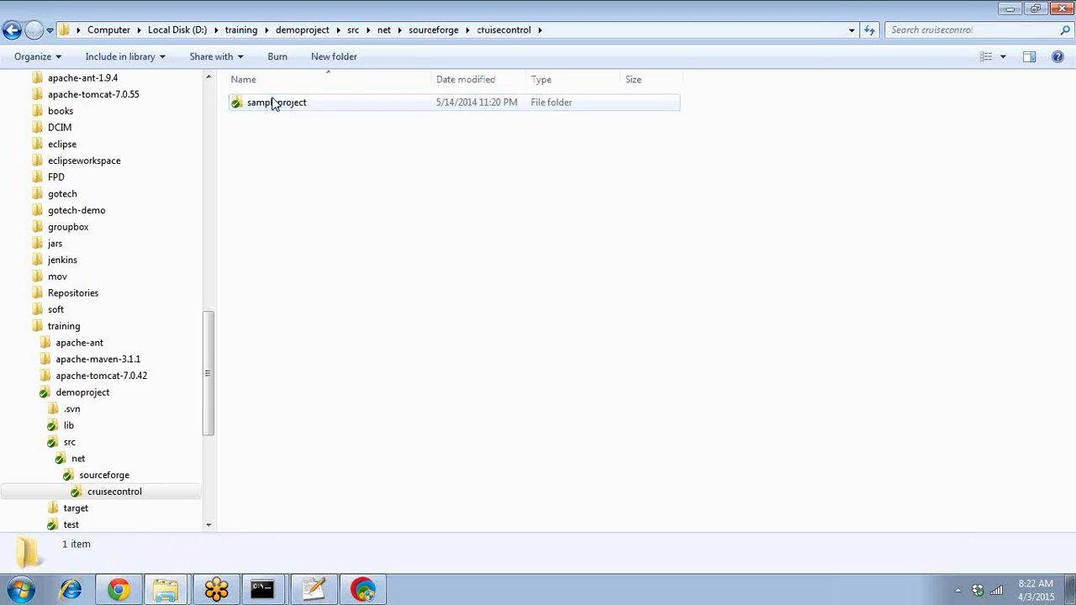
{"action": "double_click", "coordinate": [275, 102]}
{"action": "double_click", "coordinate": [276, 102]}
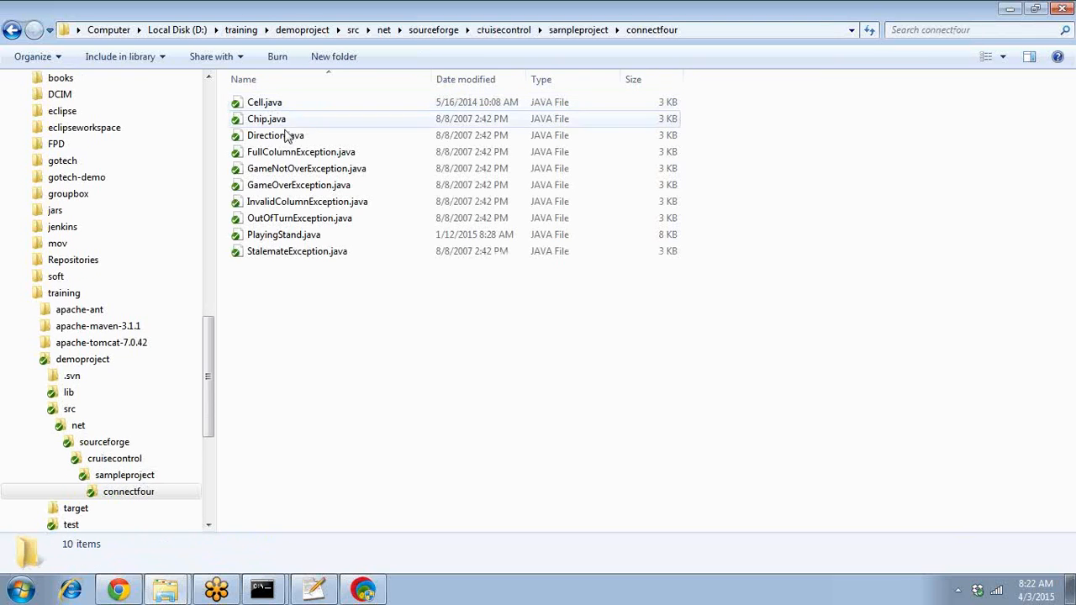
{"action": "left_click", "coordinate": [286, 236]}
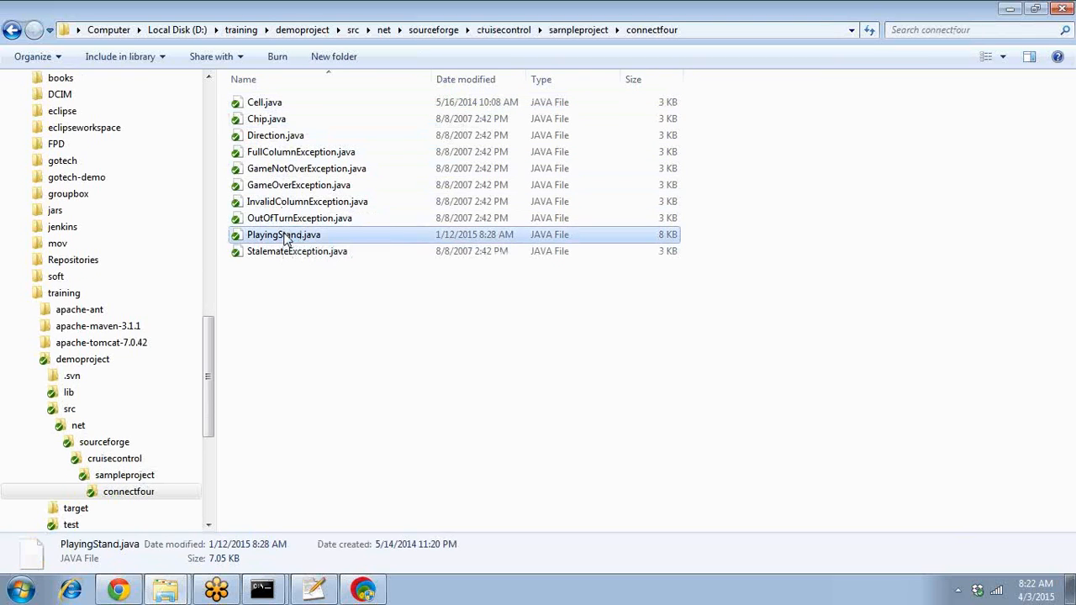
{"action": "right_click", "coordinate": [286, 236]}
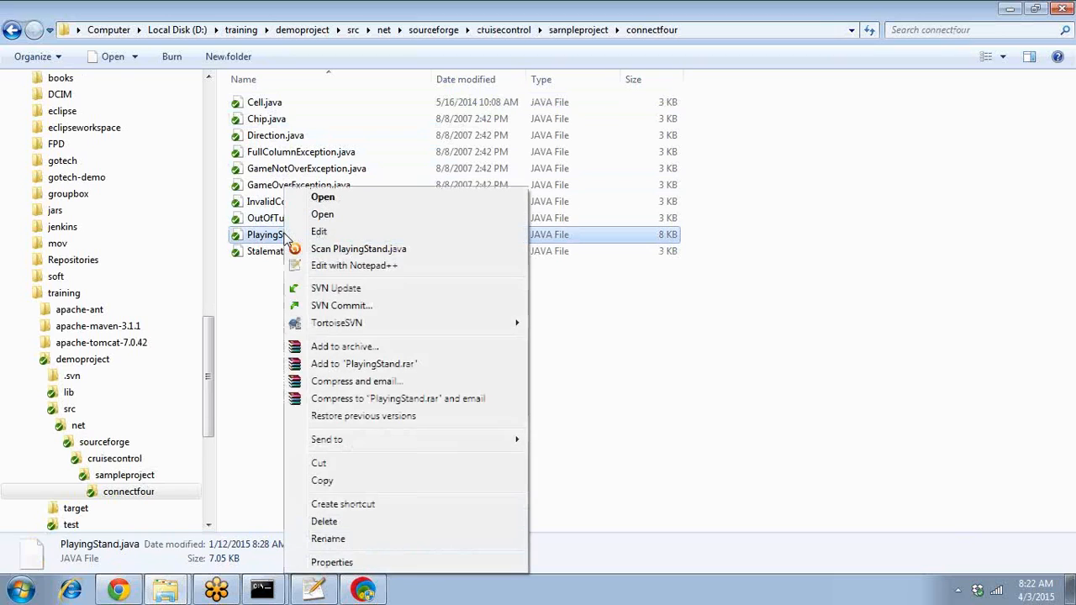
{"action": "left_click", "coordinate": [331, 267]}
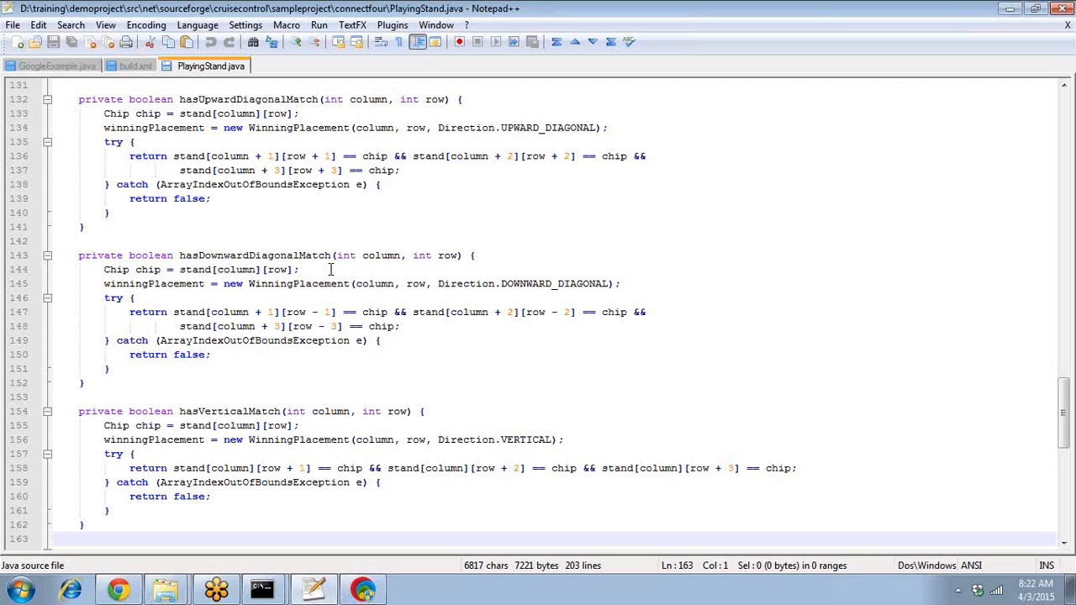
- Delete 'int' from the MAX_COLUMNS declaration on line 46 and save the file
{"action": "left_click", "coordinate": [331, 269]}
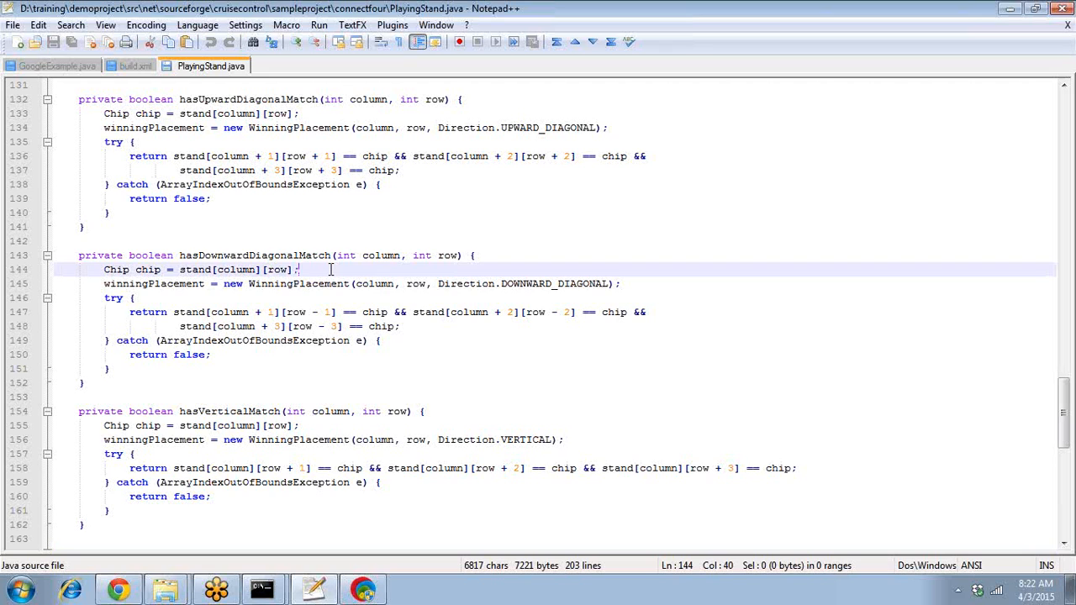
{"action": "key", "text": "Down"}
{"action": "key", "text": "Down"}
{"action": "key", "text": "Down"}
{"action": "key", "text": "Down"}
{"action": "key", "text": "Down"}
{"action": "key", "text": "Down"}
{"action": "key", "text": "Down"}
{"action": "key", "text": "Down"}
{"action": "key", "text": "Down"}
{"action": "key", "text": "Down"}
{"action": "key", "text": "Down"}
{"action": "key", "text": "Down"}
{"action": "key", "text": "Down"}
{"action": "key", "text": "Down"}
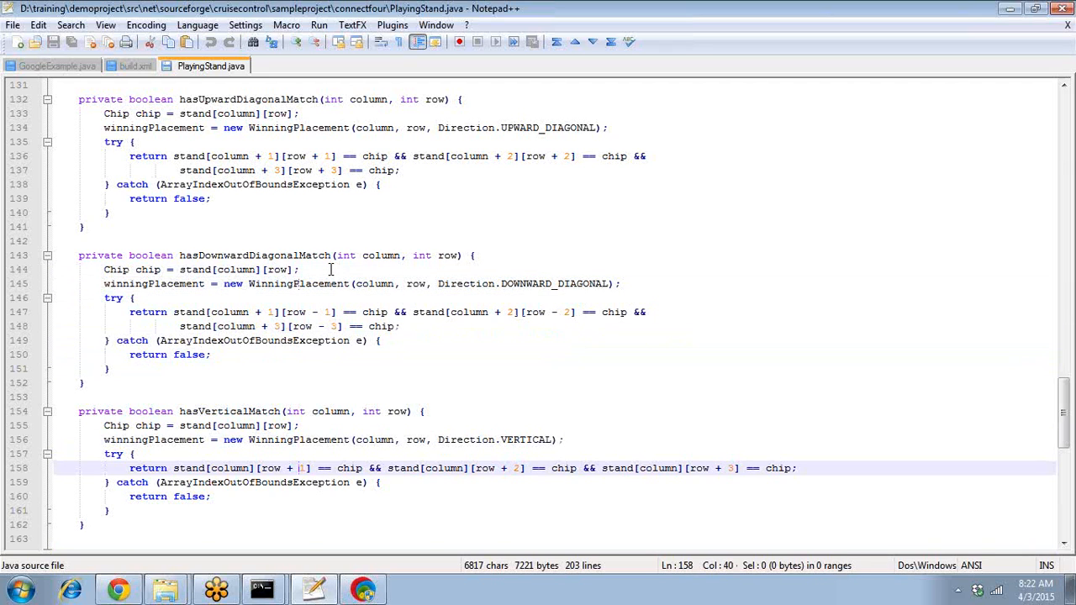
{"action": "key", "text": "ctrl+Home"}
{"action": "key", "text": "Down"}
{"action": "key", "text": "Down"}
{"action": "key", "text": "Down"}
{"action": "key", "text": "Down"}
{"action": "key", "text": "Down"}
{"action": "key", "text": "Down"}
{"action": "key", "text": "Down"}
{"action": "key", "text": "Down"}
{"action": "key", "text": "Down"}
{"action": "key", "text": "Down"}
{"action": "key", "text": "Down"}
{"action": "key", "text": "Down"}
{"action": "key", "text": "Down"}
{"action": "key", "text": "Down"}
{"action": "key", "text": "Down"}
{"action": "key", "text": "Down"}
{"action": "key", "text": "Down"}
{"action": "key", "text": "Down"}
{"action": "key", "text": "Down"}
{"action": "key", "text": "Down"}
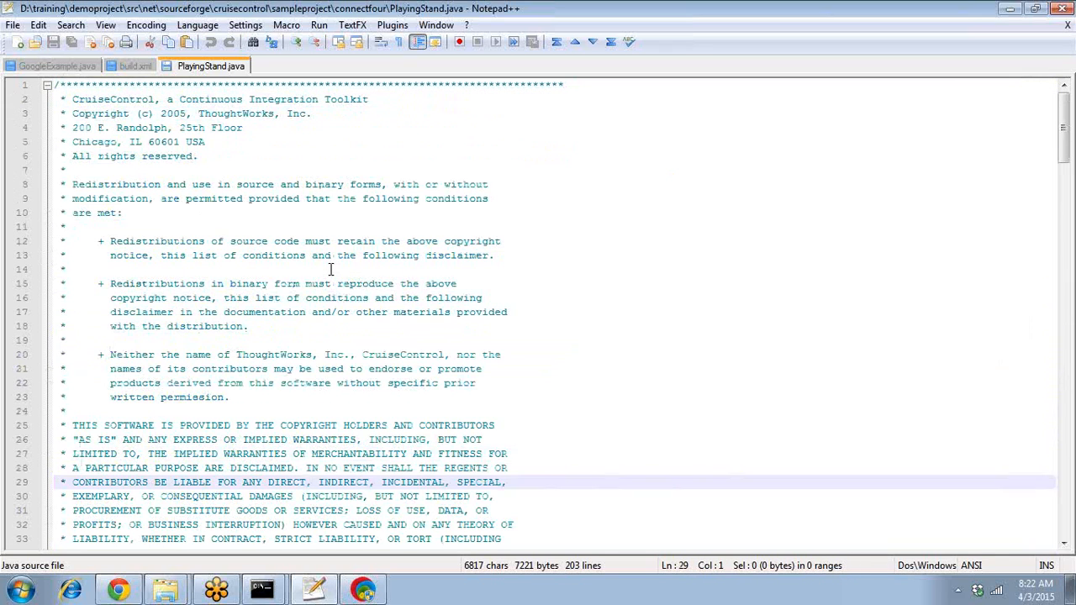
{"action": "key", "text": "Down"}
{"action": "key", "text": "Down"}
{"action": "key", "text": "Down"}
{"action": "key", "text": "Down"}
{"action": "key", "text": "Down"}
{"action": "key", "text": "Down"}
{"action": "key", "text": "Down"}
{"action": "key", "text": "Down"}
{"action": "key", "text": "Down"}
{"action": "key", "text": "Down"}
{"action": "key", "text": "Down"}
{"action": "key", "text": "Down"}
{"action": "key", "text": "Down"}
{"action": "key", "text": "Down"}
{"action": "key", "text": "Down"}
{"action": "key", "text": "Down"}
{"action": "key", "text": "Down"}
{"action": "key", "text": "Down"}
{"action": "key", "text": "Down"}
{"action": "key", "text": "Down"}
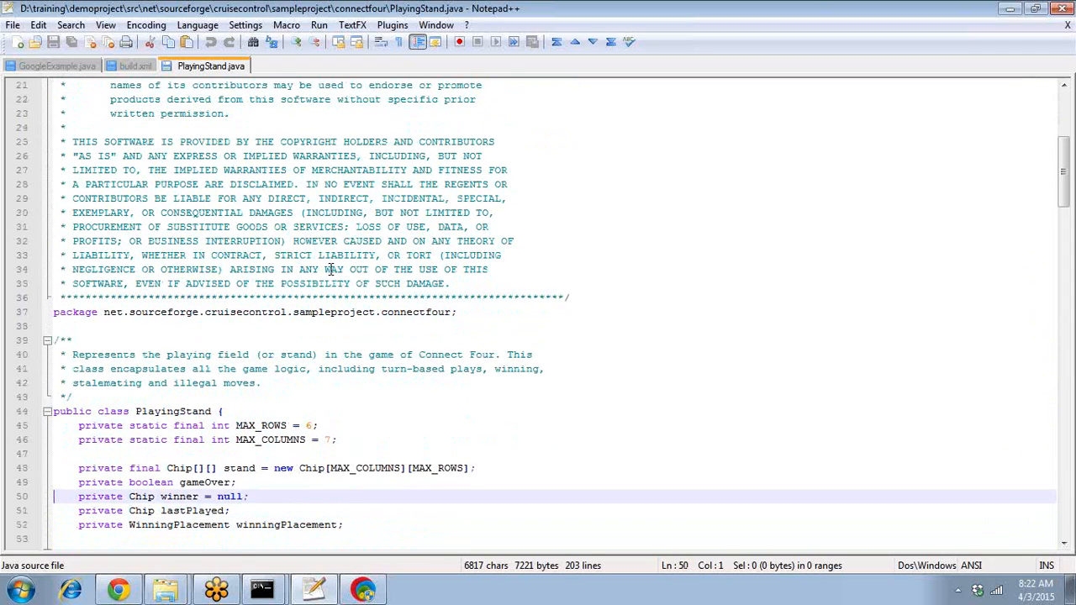
{"action": "key", "text": "Up"}
{"action": "key", "text": "Up"}
{"action": "key", "text": "Up"}
{"action": "key", "text": "Up"}
{"action": "key", "text": "Right"}
{"action": "key", "text": "Right"}
{"action": "key", "text": "Right"}
{"action": "key", "text": "Right"}
{"action": "key", "text": "Right"}
{"action": "key", "text": "Right"}
{"action": "key", "text": "Right"}
{"action": "key", "text": "Right"}
{"action": "key", "text": "Right"}
{"action": "key", "text": "Right"}
{"action": "key", "text": "Right"}
{"action": "key", "text": "Right"}
{"action": "key", "text": "Right"}
{"action": "key", "text": "Right"}
{"action": "key", "text": "Right"}
{"action": "key", "text": "Right"}
{"action": "key", "text": "Right"}
{"action": "key", "text": "Right"}
{"action": "key", "text": "Right"}
{"action": "key", "text": "Right"}
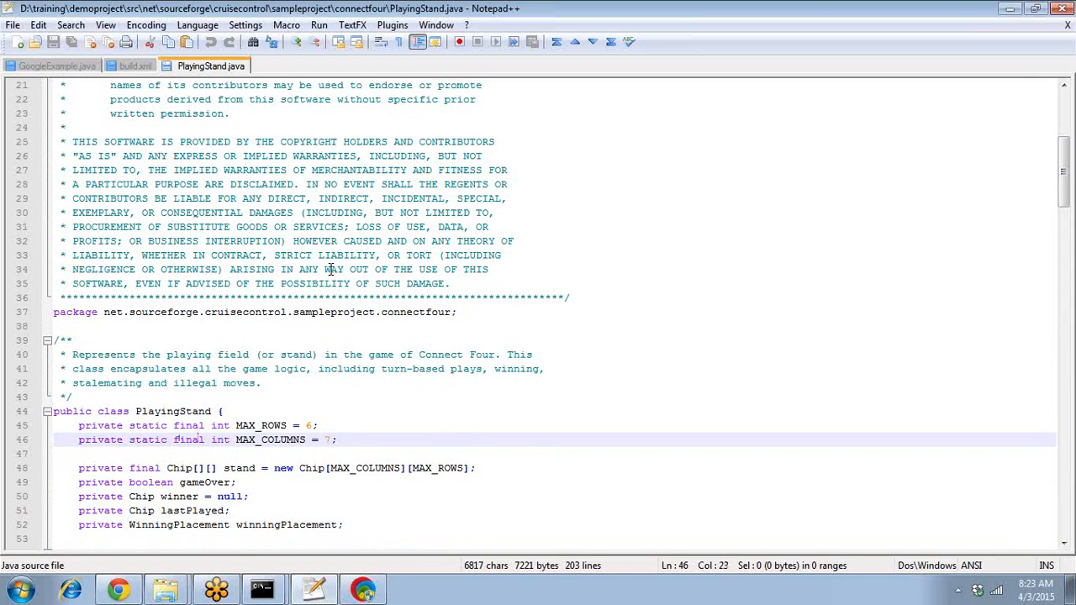
{"action": "key", "text": "Right"}
{"action": "key", "text": "Right"}
{"action": "key", "text": "BackSpace"}
{"action": "key", "text": "BackSpace"}
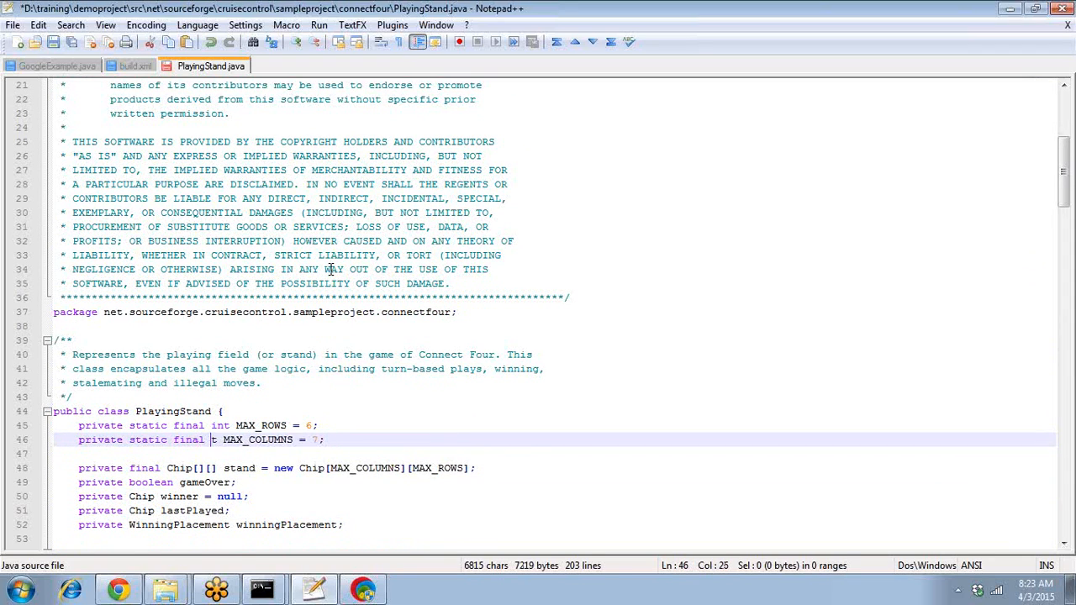
{"action": "key", "text": "Delete"}
{"action": "key", "text": "Delete"}
{"action": "key", "text": "ctrl+s"}
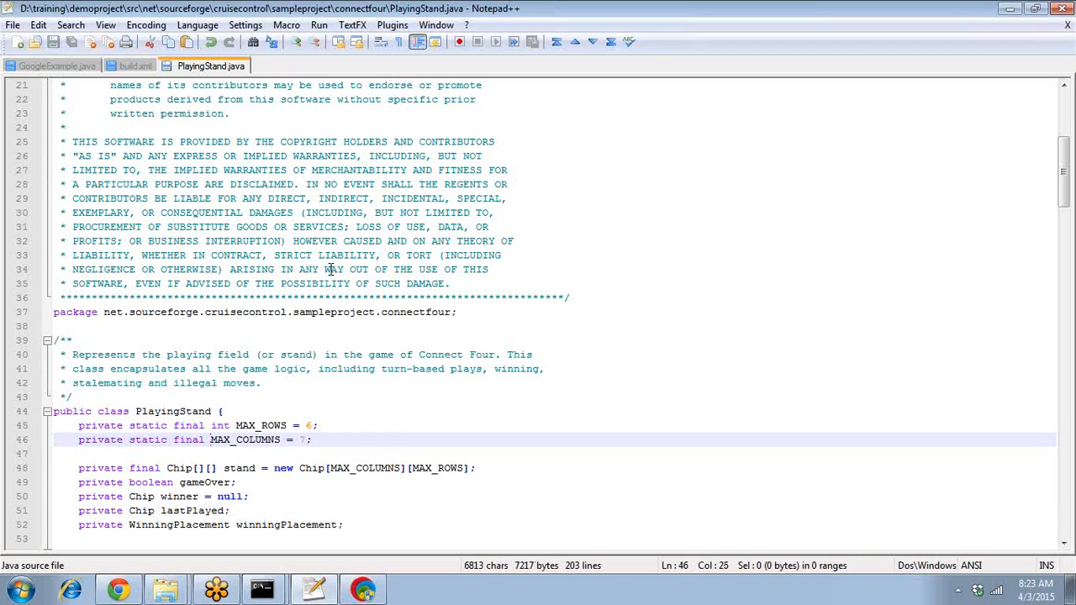
- Change the inner loop test on line 106 to j > column.length and save
{"action": "key", "text": "ctrl+End"}
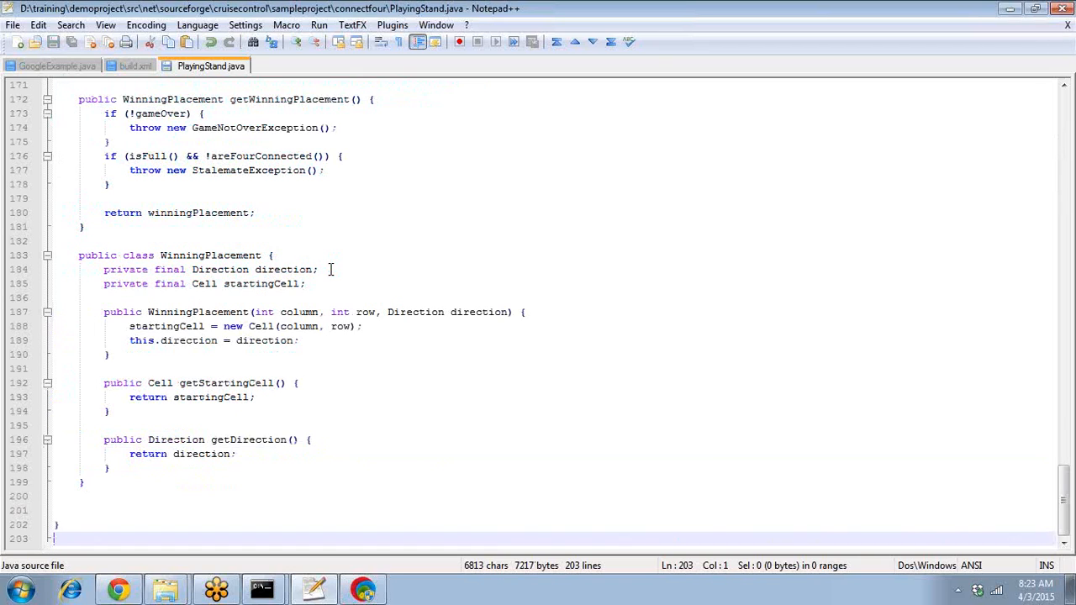
{"action": "key", "text": "Up"}
{"action": "key", "text": "Up"}
{"action": "key", "text": "Up"}
{"action": "key", "text": "Up"}
{"action": "key", "text": "Up"}
{"action": "key", "text": "Up"}
{"action": "key", "text": "Up"}
{"action": "key", "text": "Up"}
{"action": "key", "text": "Up"}
{"action": "key", "text": "Up"}
{"action": "key", "text": "Up"}
{"action": "key", "text": "Up"}
{"action": "key", "text": "Up"}
{"action": "key", "text": "Up"}
{"action": "key", "text": "Up"}
{"action": "key", "text": "Up"}
{"action": "key", "text": "Up"}
{"action": "key", "text": "Up"}
{"action": "key", "text": "Up"}
{"action": "key", "text": "Up"}
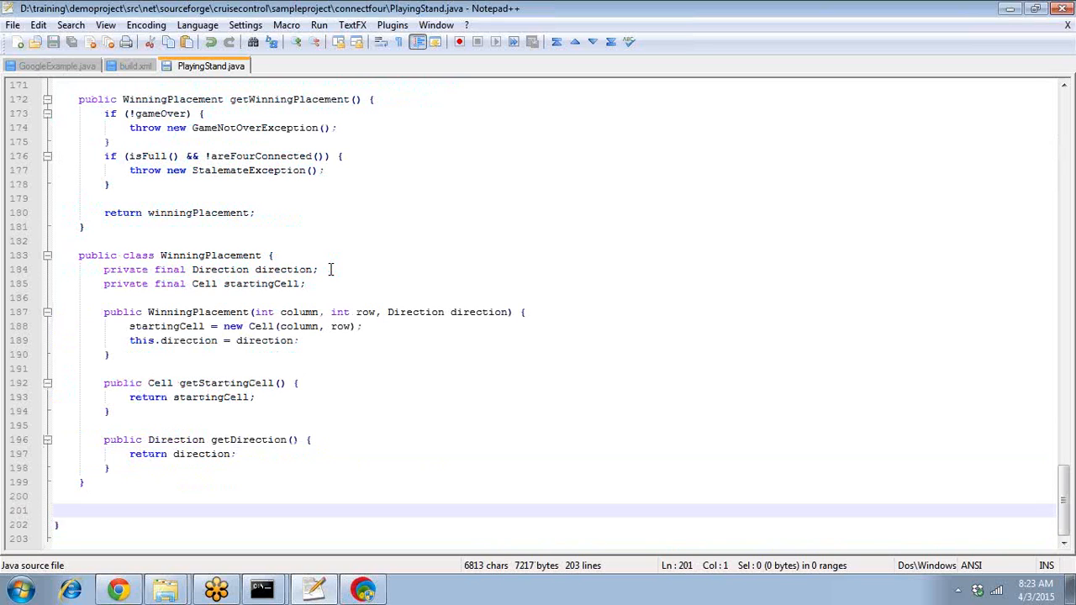
{"action": "key", "text": "Up"}
{"action": "key", "text": "Up"}
{"action": "key", "text": "Up"}
{"action": "key", "text": "Up"}
{"action": "key", "text": "Up"}
{"action": "key", "text": "Up"}
{"action": "key", "text": "Up"}
{"action": "key", "text": "Up"}
{"action": "key", "text": "Up"}
{"action": "key", "text": "Up"}
{"action": "key", "text": "Up"}
{"action": "key", "text": "Up"}
{"action": "key", "text": "Up"}
{"action": "key", "text": "Up"}
{"action": "key", "text": "Up"}
{"action": "key", "text": "Up"}
{"action": "key", "text": "Up"}
{"action": "key", "text": "Up"}
{"action": "key", "text": "Up"}
{"action": "key", "text": "Up"}
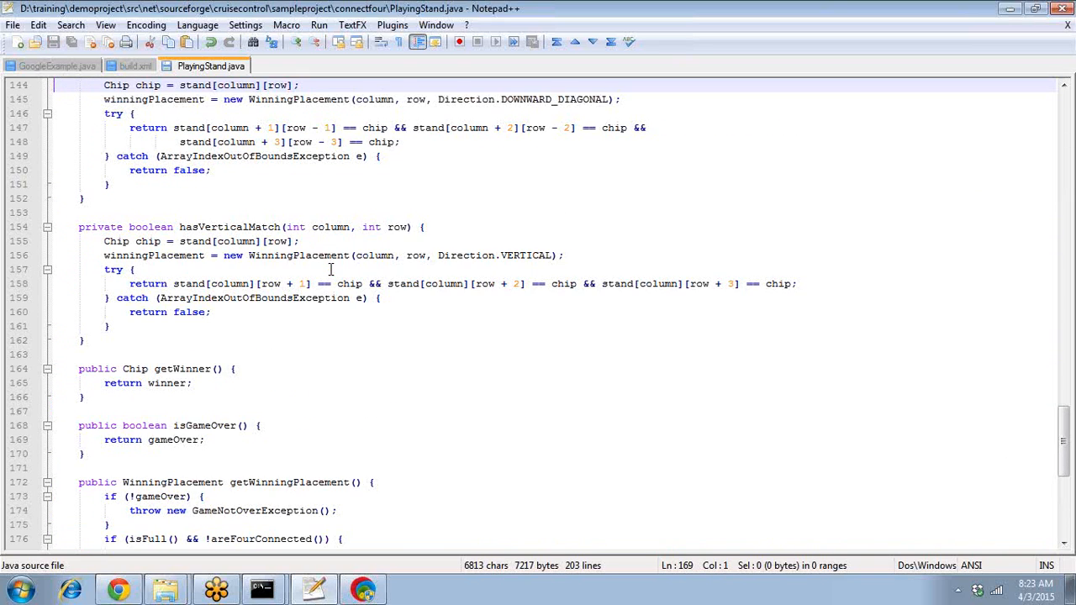
{"action": "key", "text": "Up"}
{"action": "key", "text": "Up"}
{"action": "key", "text": "Up"}
{"action": "key", "text": "Up"}
{"action": "key", "text": "Up"}
{"action": "key", "text": "Up"}
{"action": "key", "text": "Up"}
{"action": "key", "text": "Up"}
{"action": "key", "text": "Up"}
{"action": "key", "text": "Up"}
{"action": "key", "text": "Up"}
{"action": "key", "text": "Up"}
{"action": "key", "text": "Up"}
{"action": "key", "text": "Up"}
{"action": "key", "text": "Up"}
{"action": "key", "text": "Up"}
{"action": "key", "text": "Up"}
{"action": "key", "text": "Up"}
{"action": "key", "text": "Up"}
{"action": "key", "text": "Up"}
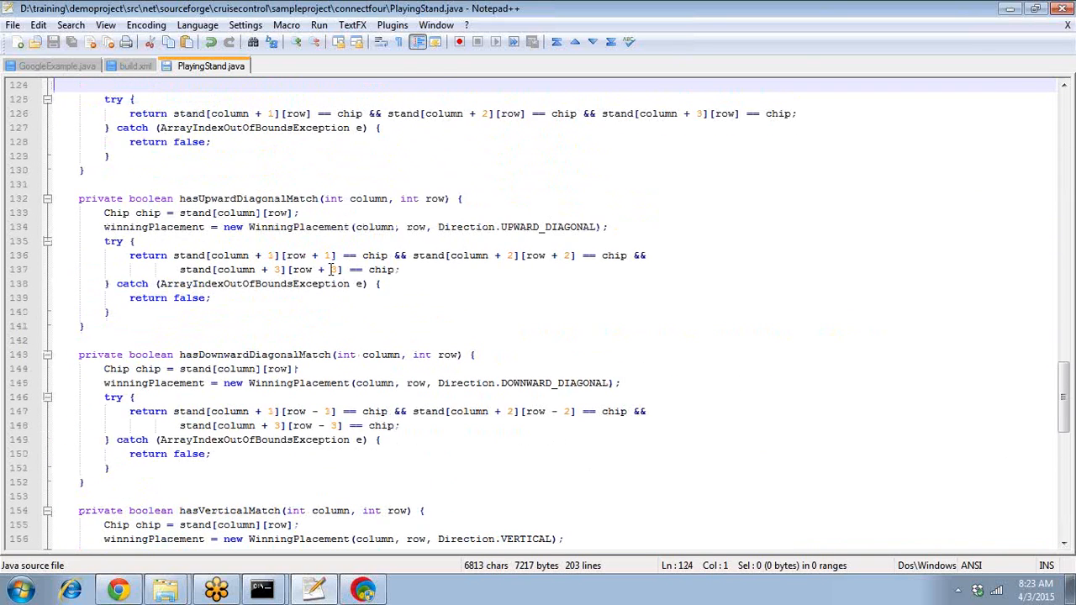
{"action": "key", "text": "Up"}
{"action": "key", "text": "Up"}
{"action": "key", "text": "Up"}
{"action": "key", "text": "Up"}
{"action": "key", "text": "Up"}
{"action": "key", "text": "Up"}
{"action": "key", "text": "Up"}
{"action": "key", "text": "Up"}
{"action": "key", "text": "Up"}
{"action": "key", "text": "Up"}
{"action": "key", "text": "Up"}
{"action": "key", "text": "Up"}
{"action": "key", "text": "Up"}
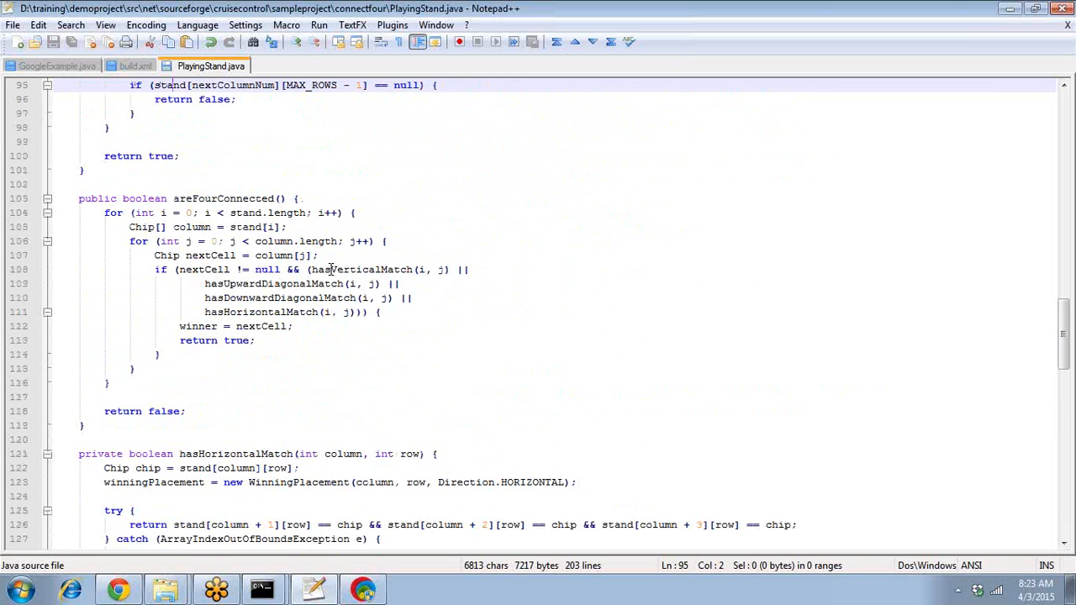
{"action": "key", "text": "Down"}
{"action": "key", "text": "Down"}
{"action": "key", "text": "Down"}
{"action": "key", "text": "Down"}
{"action": "key", "text": "Down"}
{"action": "key", "text": "Down"}
{"action": "key", "text": "Down"}
{"action": "key", "text": "Down"}
{"action": "key", "text": "Down"}
{"action": "key", "text": "Down"}
{"action": "key", "text": "Right"}
{"action": "key", "text": "Right"}
{"action": "key", "text": "Right"}
{"action": "key", "text": "Right"}
{"action": "key", "text": "Right"}
{"action": "key", "text": "Right"}
{"action": "key", "text": "Right"}
{"action": "key", "text": "Right"}
{"action": "key", "text": "Right"}
{"action": "key", "text": "Right"}
{"action": "key", "text": "Right"}
{"action": "key", "text": "Right"}
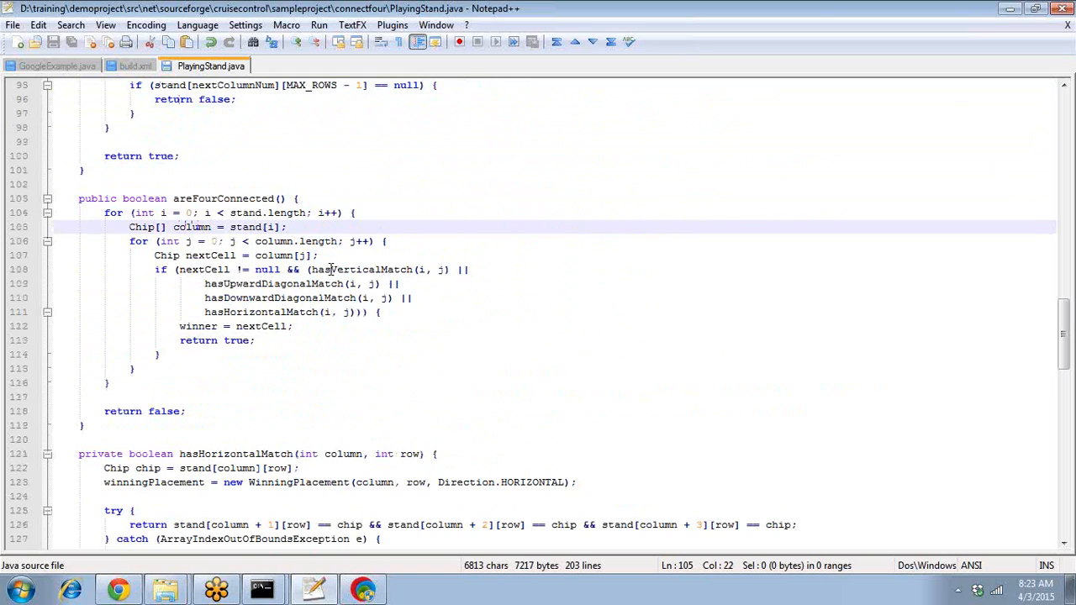
{"action": "key", "text": "Down"}
{"action": "key", "text": "Delete"}
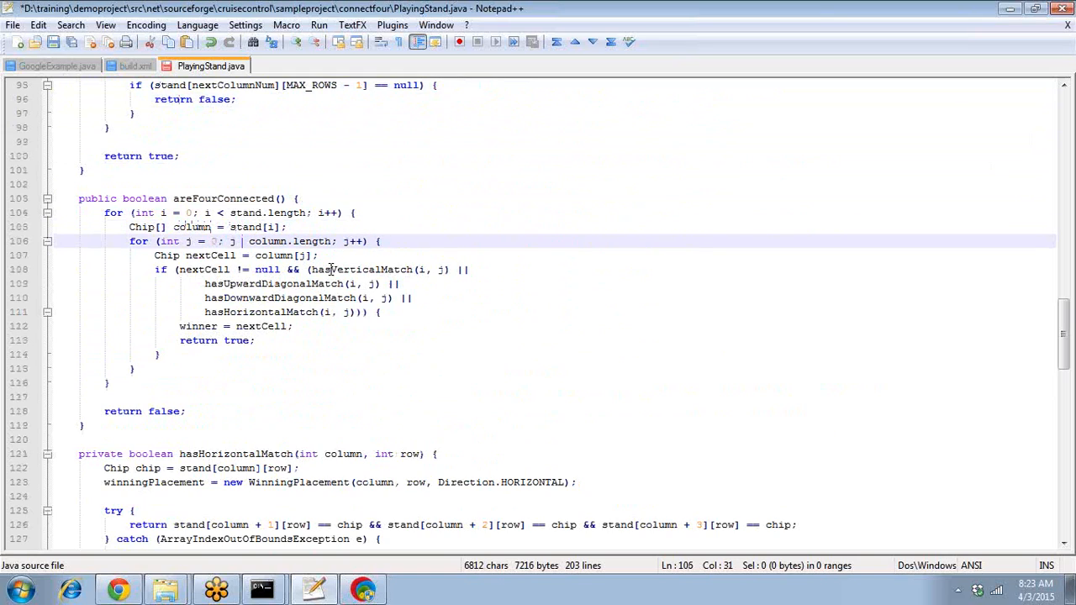
{"action": "type", "text": ">"}
{"action": "key", "text": "ctrl+s"}
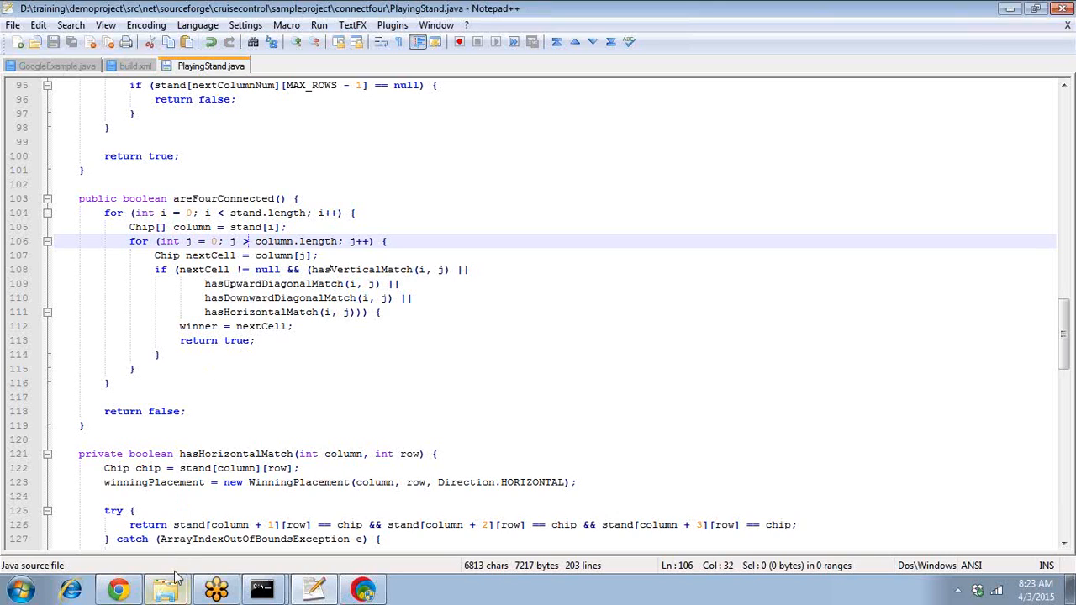
{"action": "mouse_move", "coordinate": [168, 588]}
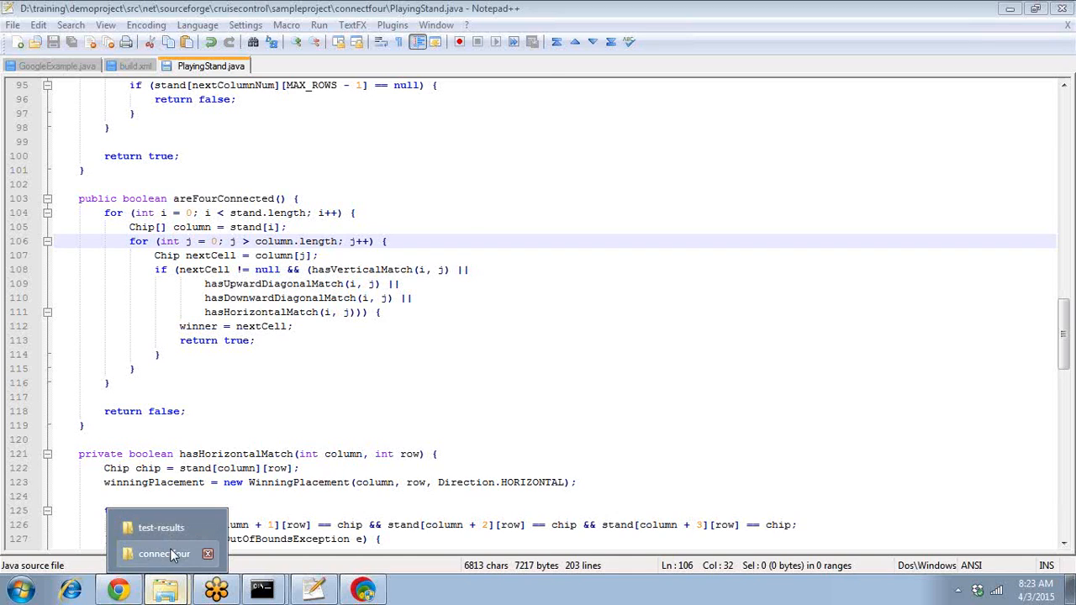
- Commit PlayingStand.java via SVN Commit with the message 'testing poll scm'
{"action": "left_click", "coordinate": [170, 549]}
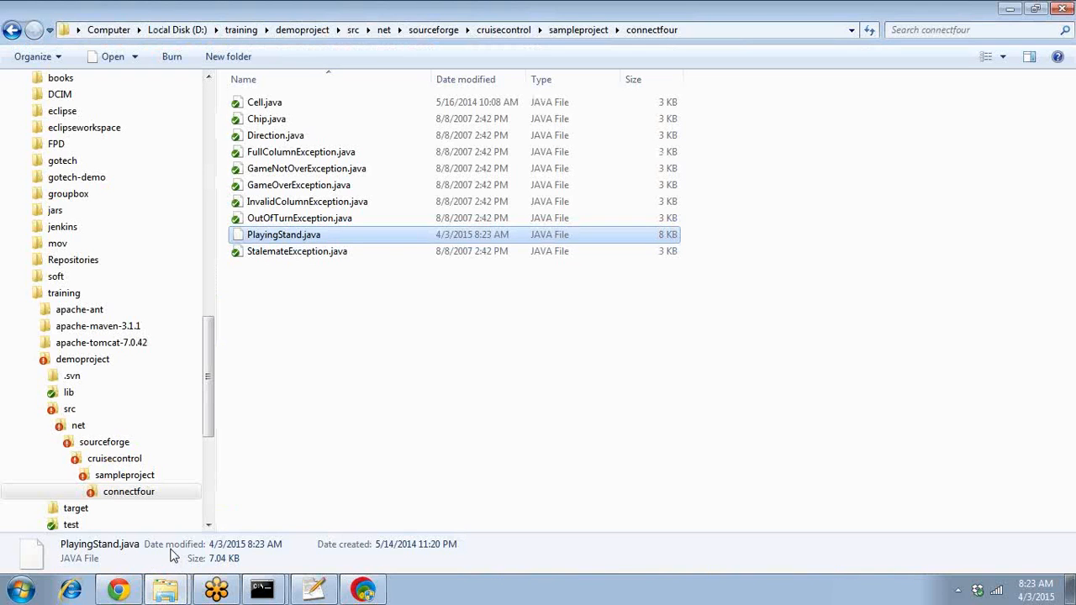
{"action": "right_click", "coordinate": [326, 235]}
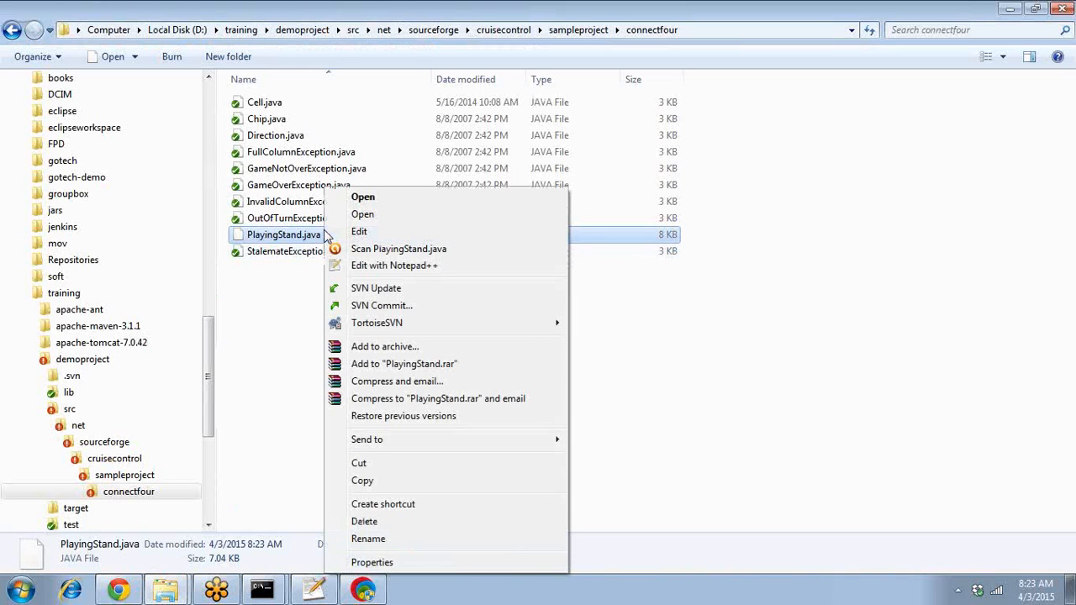
{"action": "left_click", "coordinate": [412, 305]}
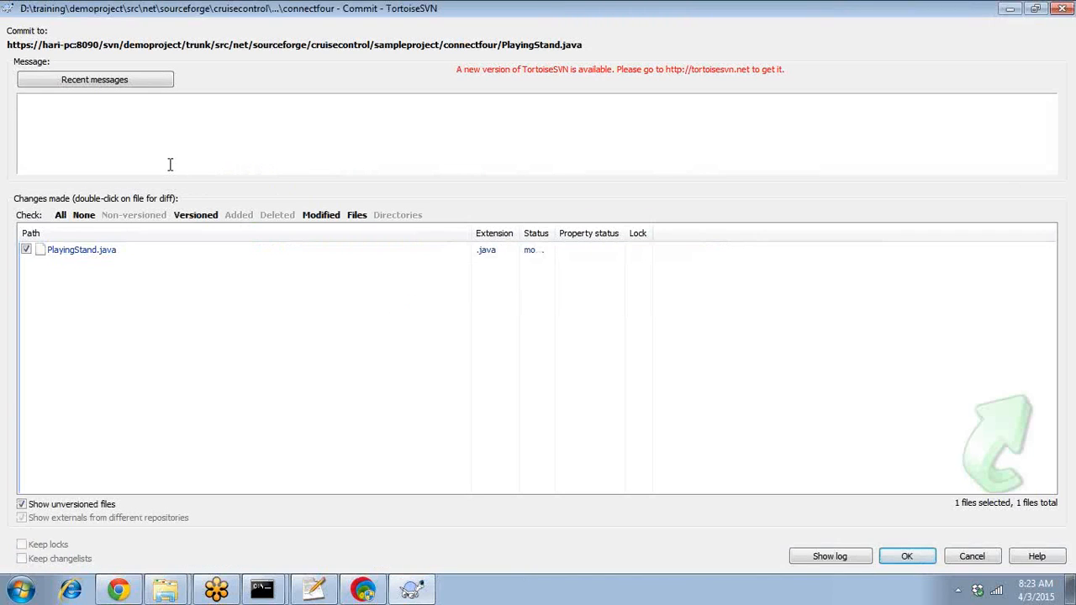
{"action": "type", "text": "testing poll scm"}
{"action": "left_click", "coordinate": [919, 557]}
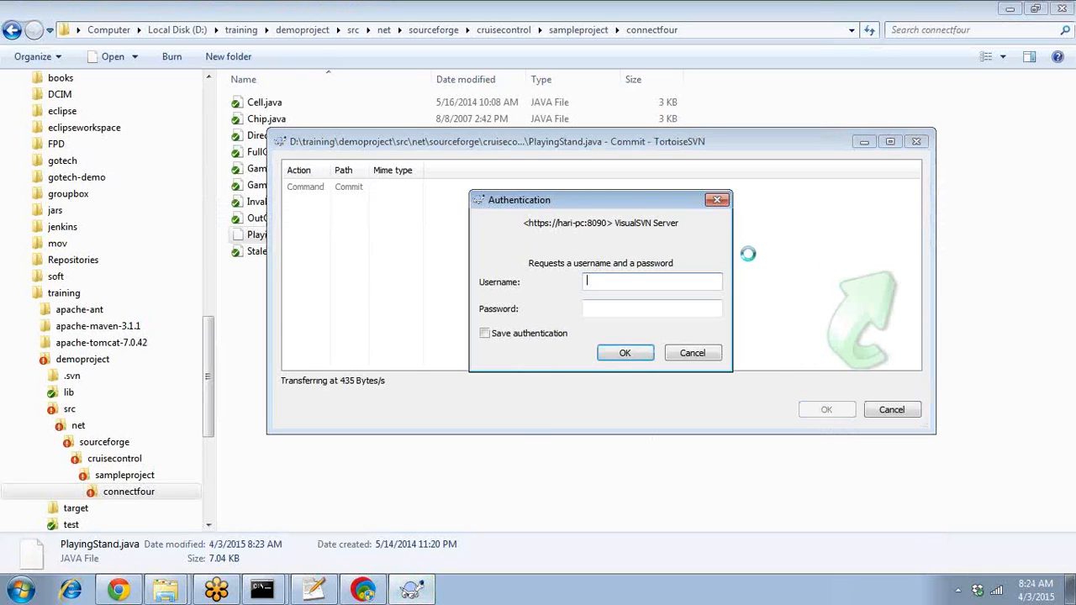
- Log in with the repository username and password, then close the finished commit window
{"action": "left_click", "coordinate": [653, 281]}
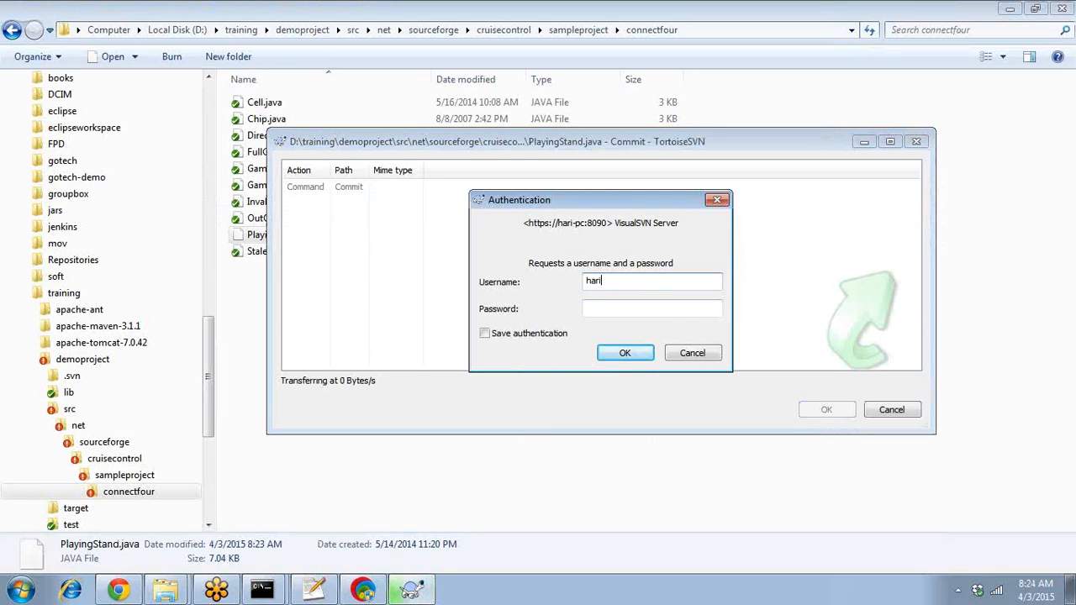
{"action": "key", "text": "Tab"}
{"action": "key", "text": "Return"}
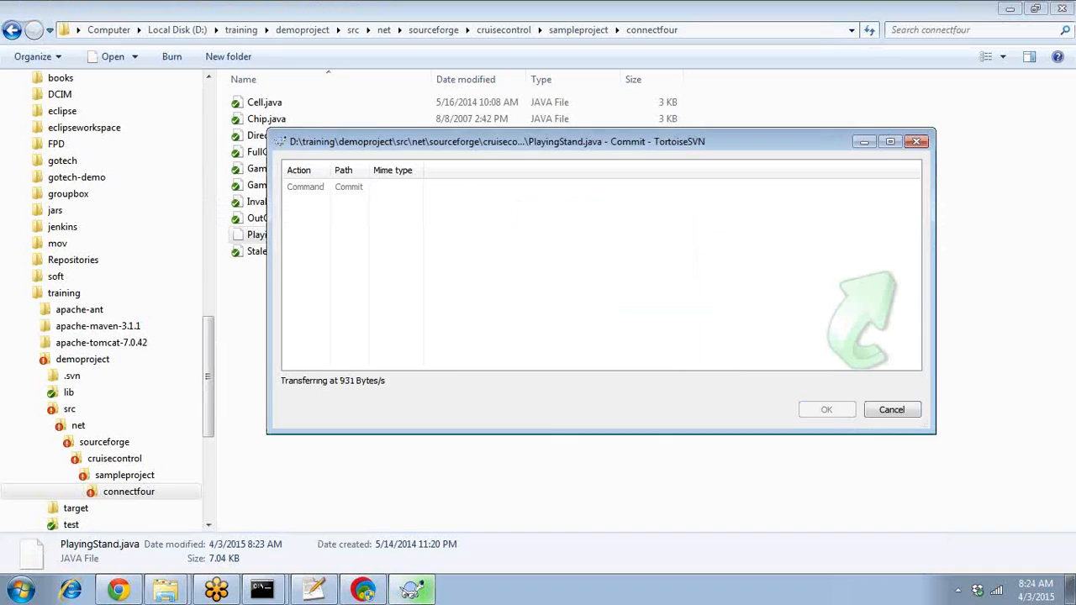
{"action": "left_click", "coordinate": [827, 409]}
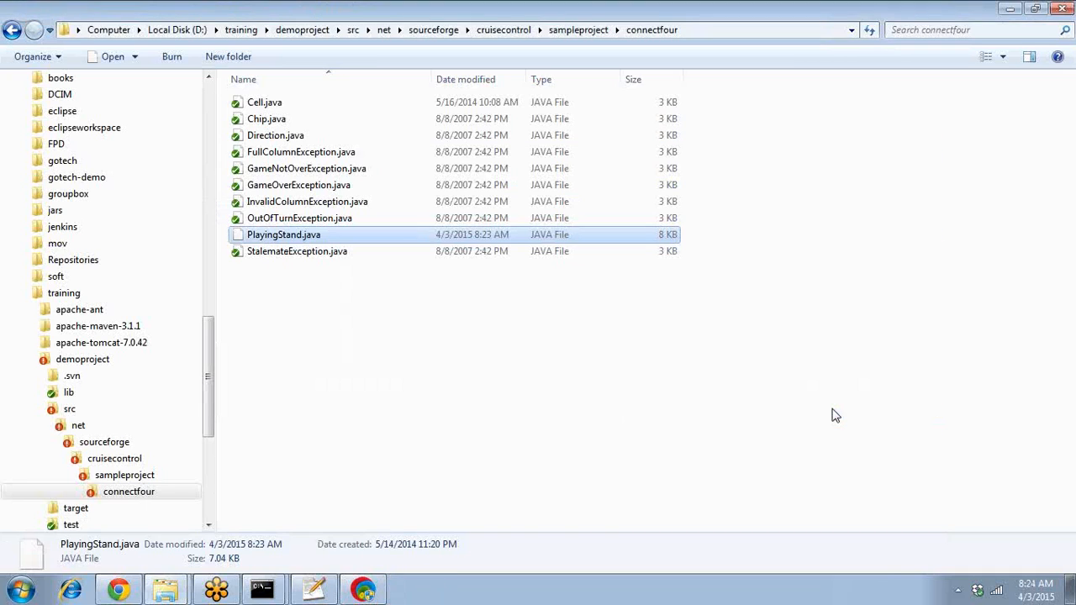
- Minimize Explorer and Notepad++, then reload the polling log until it reports changes found
{"action": "left_click", "coordinate": [1010, 10]}
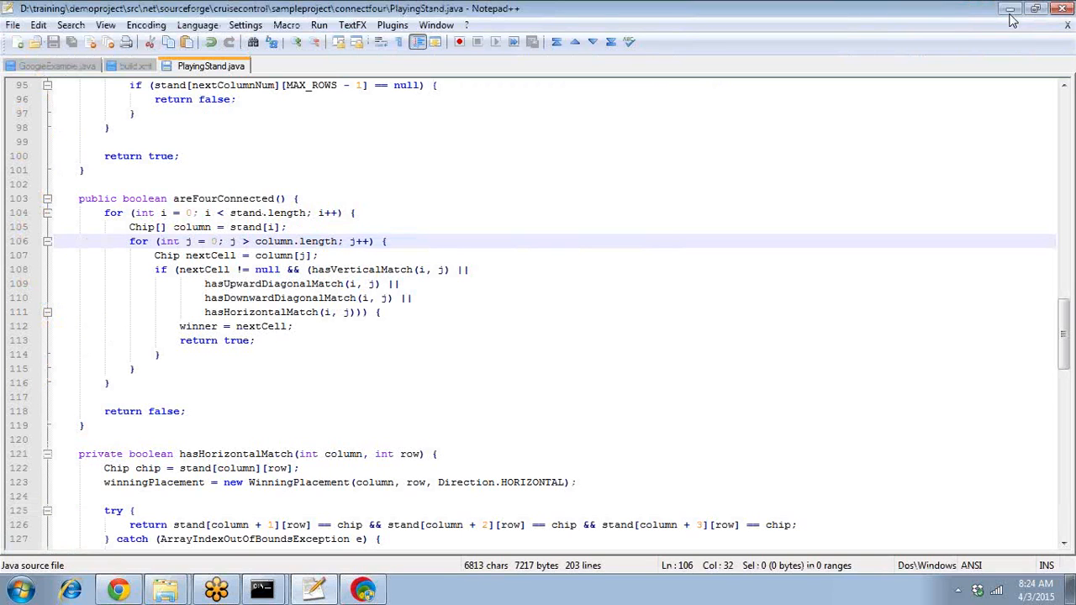
{"action": "left_click", "coordinate": [1011, 12]}
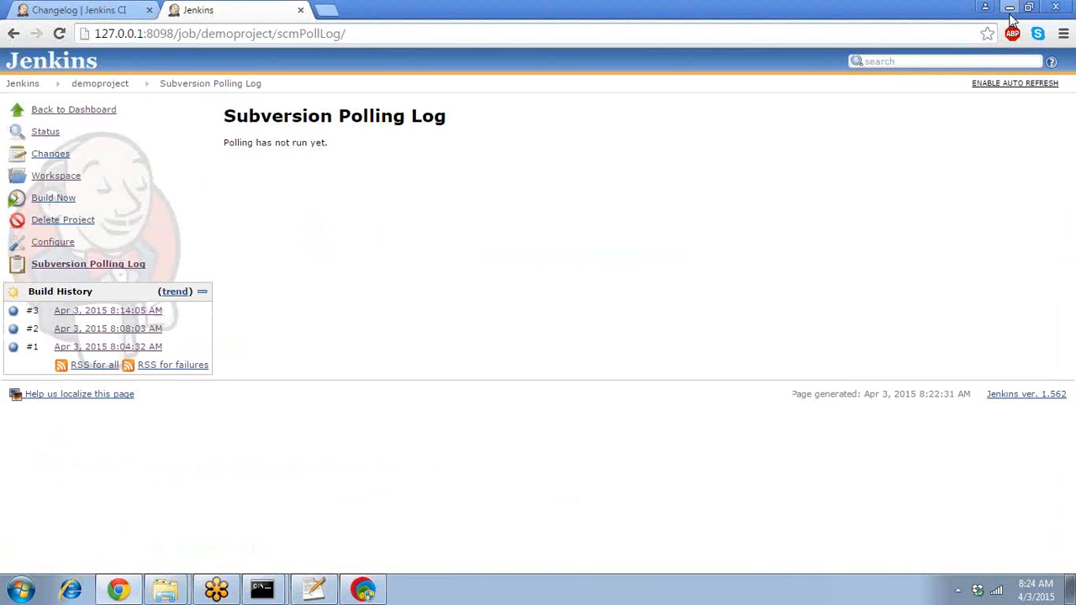
{"action": "left_click", "coordinate": [132, 269]}
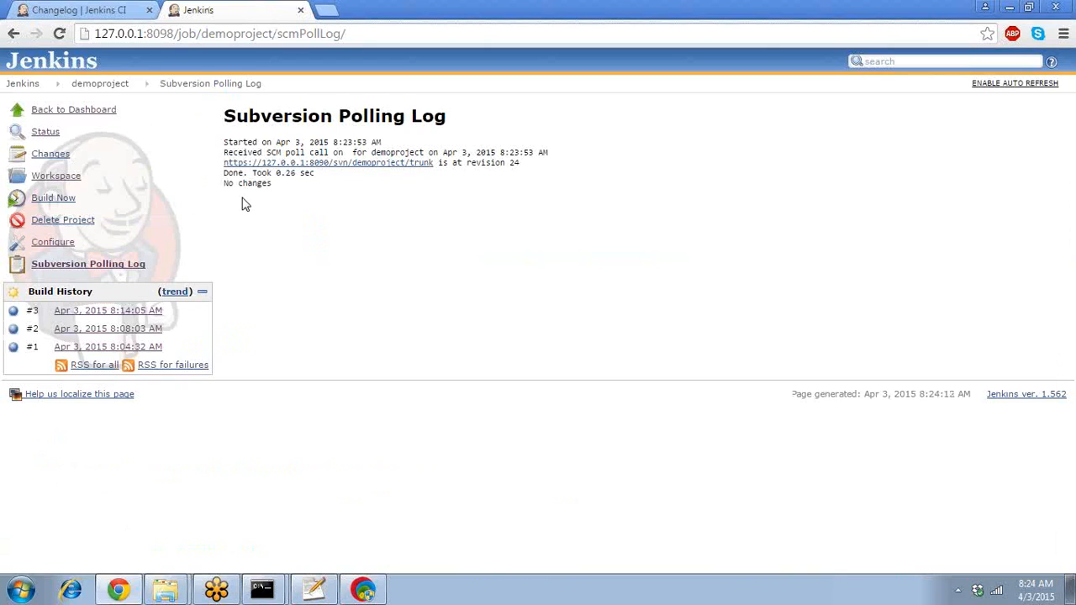
{"action": "left_click_drag", "start_coordinate": [223, 185], "coordinate": [269, 185]}
{"action": "left_click", "coordinate": [301, 205]}
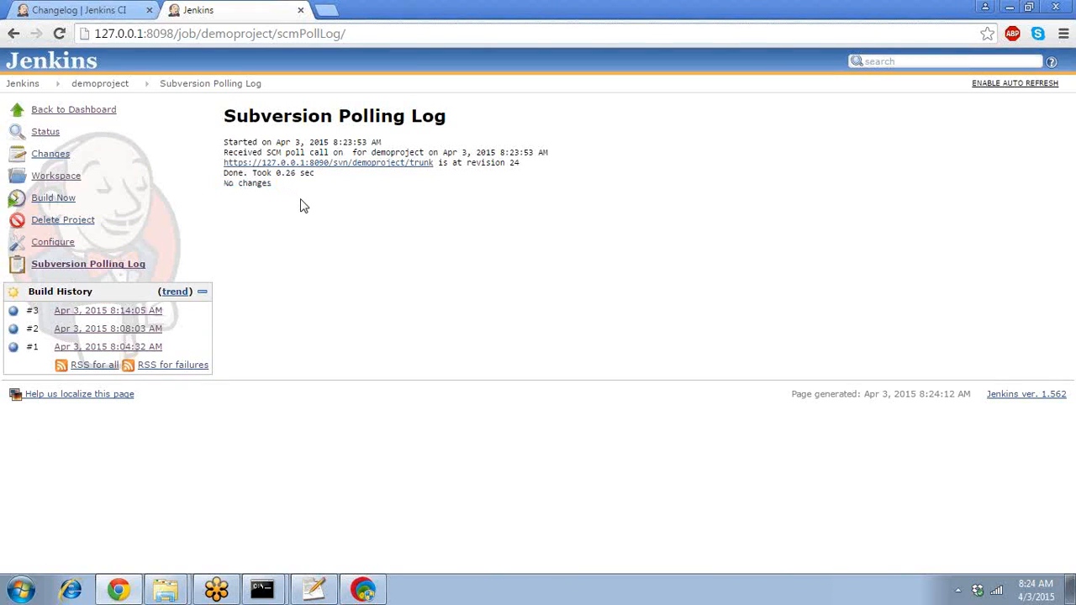
{"action": "left_click", "coordinate": [137, 265]}
{"action": "left_click", "coordinate": [137, 265]}
{"action": "left_click", "coordinate": [136, 266]}
{"action": "left_click", "coordinate": [136, 265]}
{"action": "left_click", "coordinate": [136, 265]}
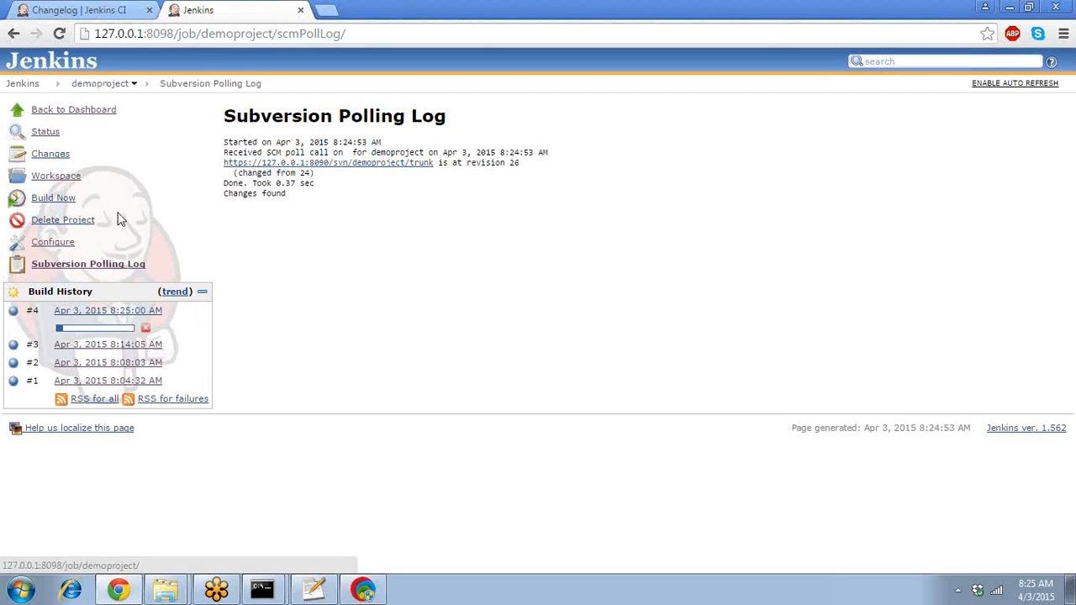
- Open build #4 and review its Changes page showing the 'testing poll scm' commit
{"action": "left_click", "coordinate": [107, 312]}
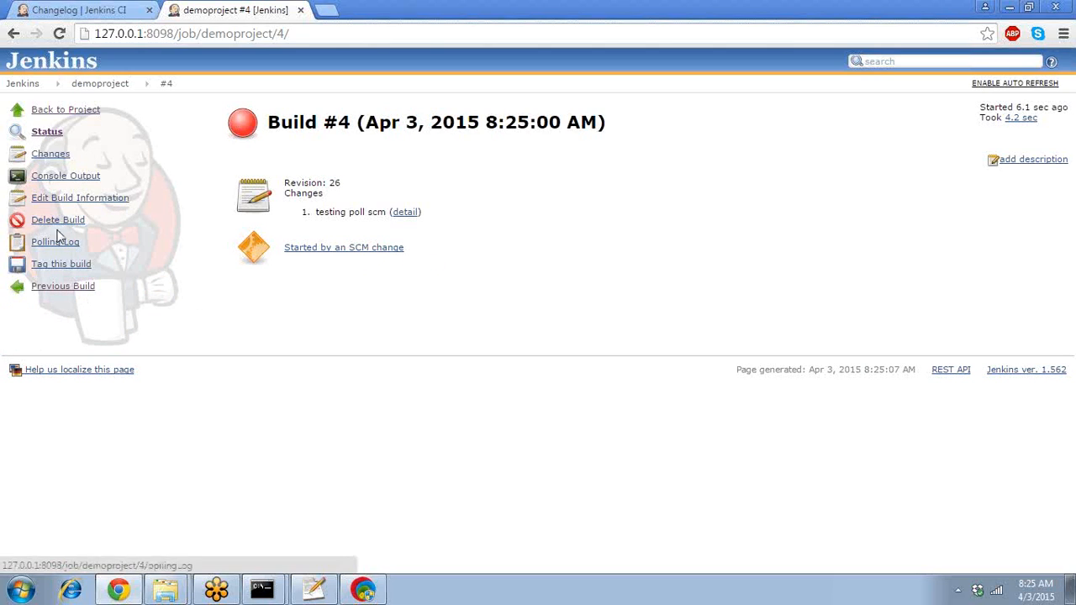
{"action": "left_click", "coordinate": [54, 162]}
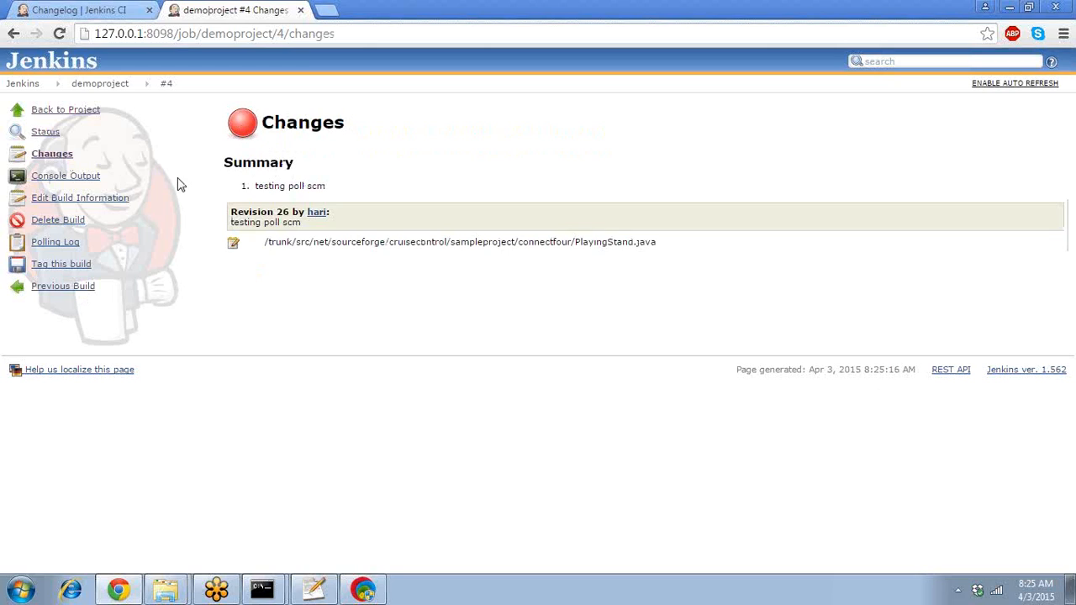
{"action": "left_click", "coordinate": [56, 160]}
{"action": "double_click", "coordinate": [304, 246]}
{"action": "triple_click", "coordinate": [303, 246]}
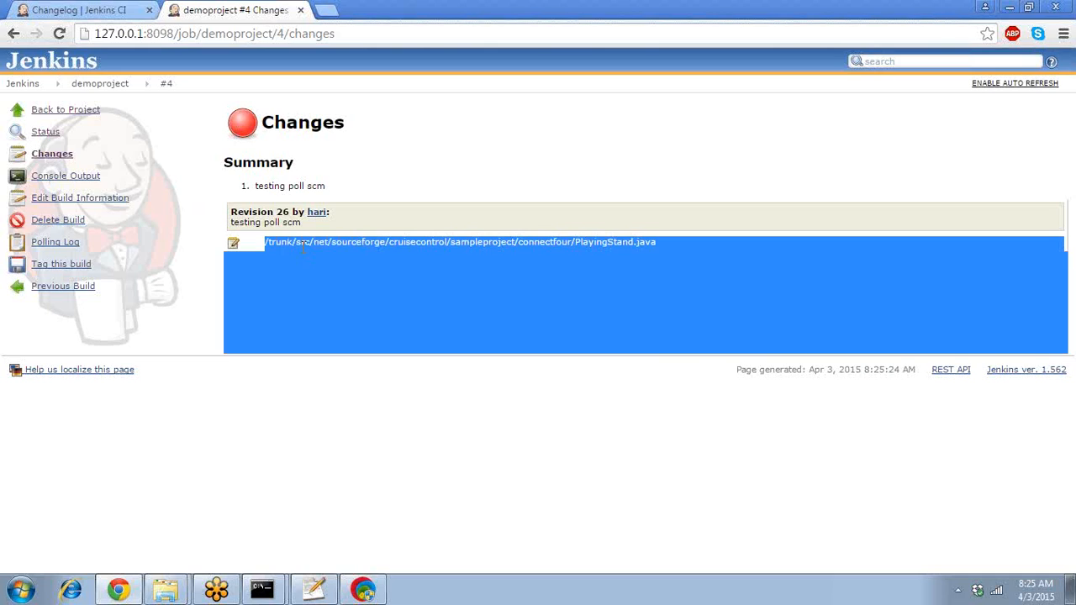
{"action": "left_click", "coordinate": [302, 244]}
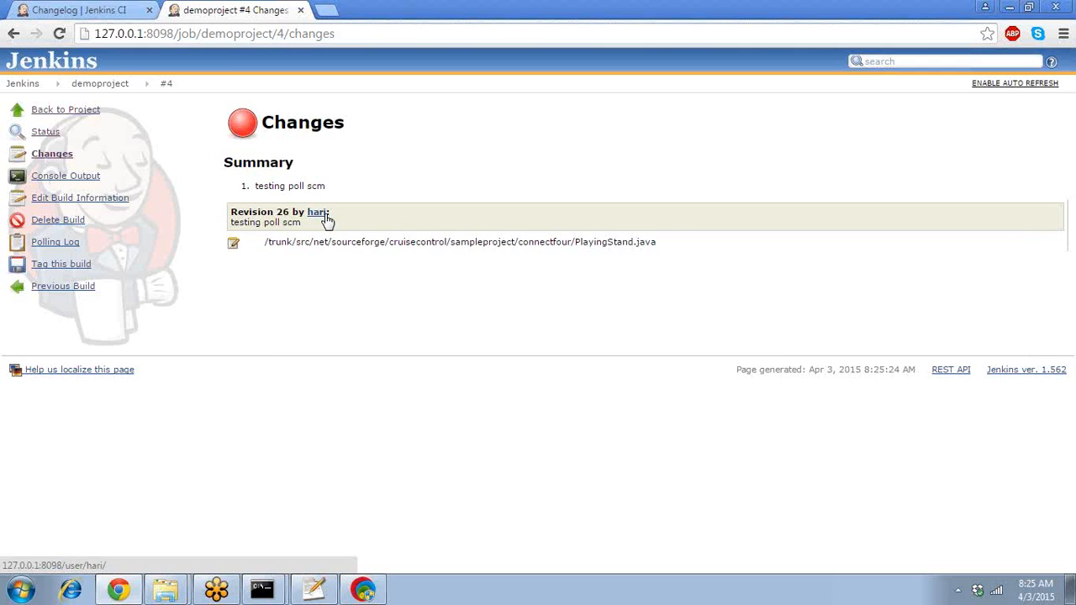
{"action": "double_click", "coordinate": [290, 222]}
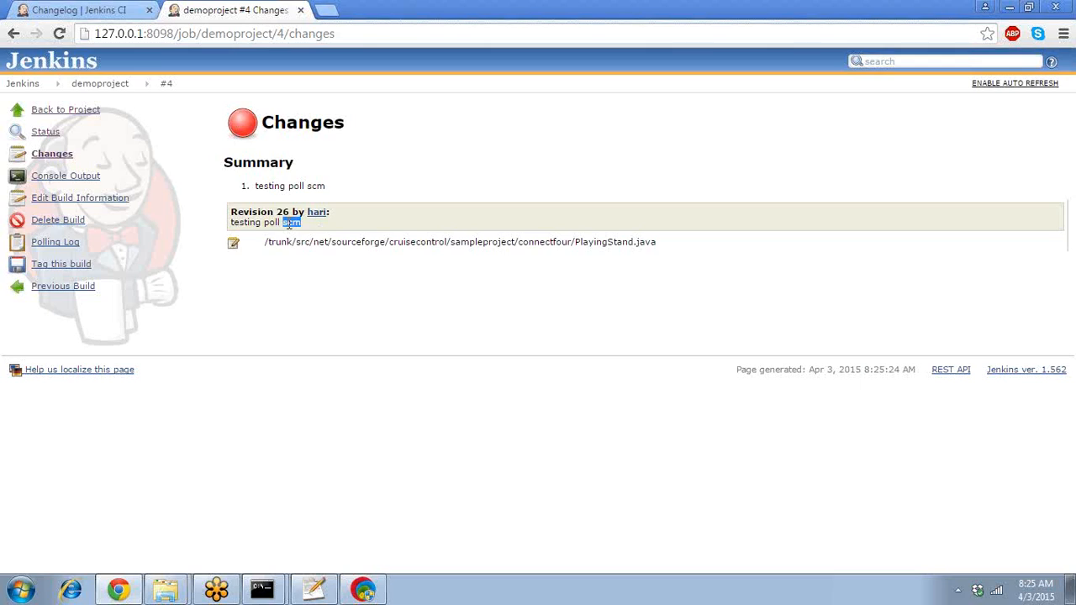
{"action": "double_click", "coordinate": [290, 223]}
{"action": "left_click", "coordinate": [311, 242]}
- Return to demoproject, reopen build #4 and view its Console Output
{"action": "left_click", "coordinate": [105, 86]}
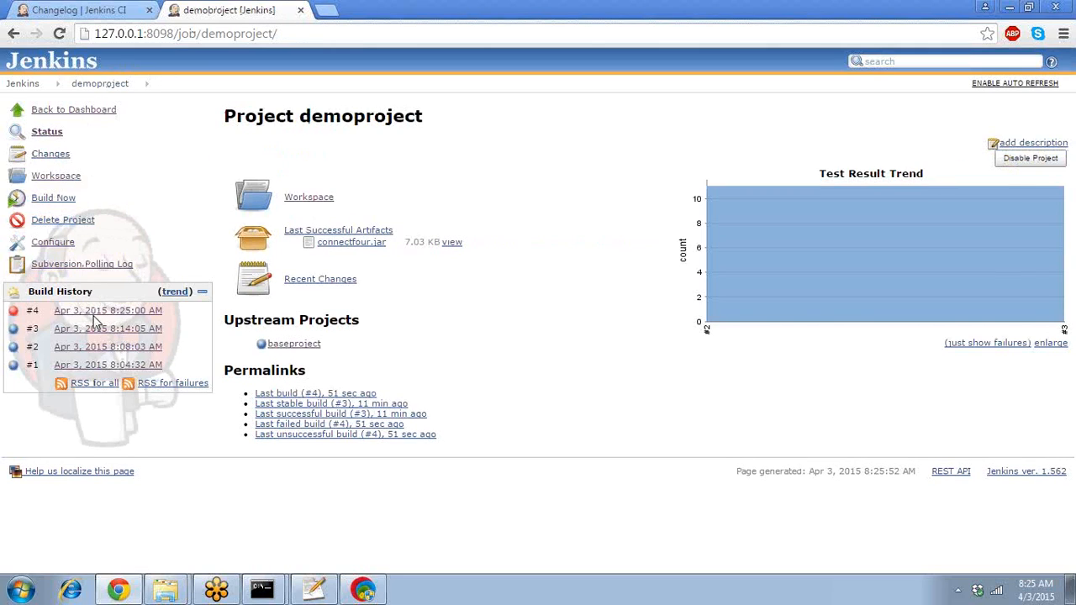
{"action": "mouse_move", "coordinate": [95, 315]}
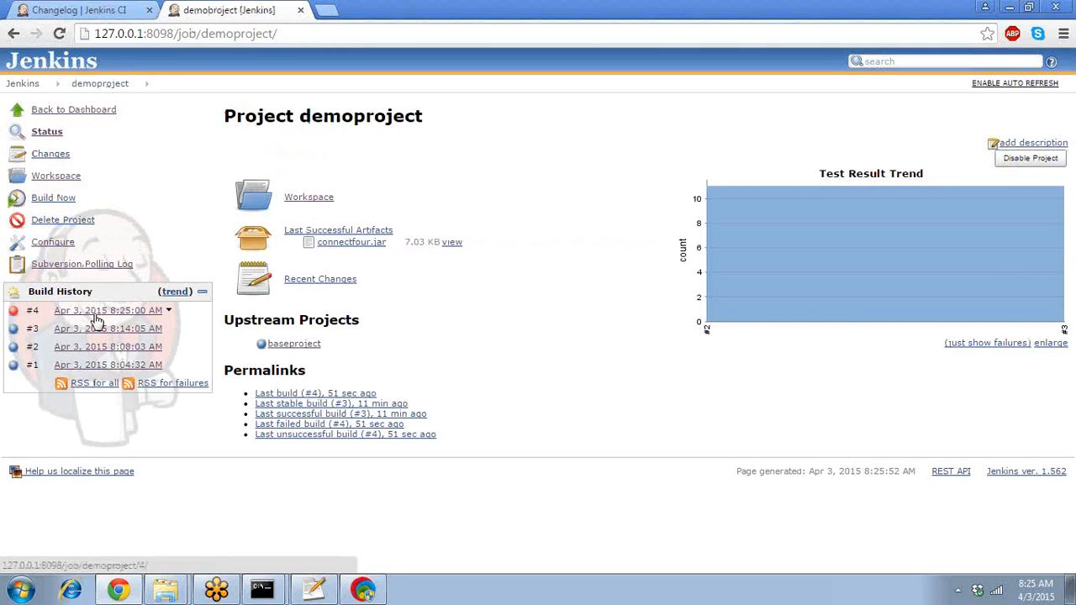
{"action": "left_click", "coordinate": [96, 314]}
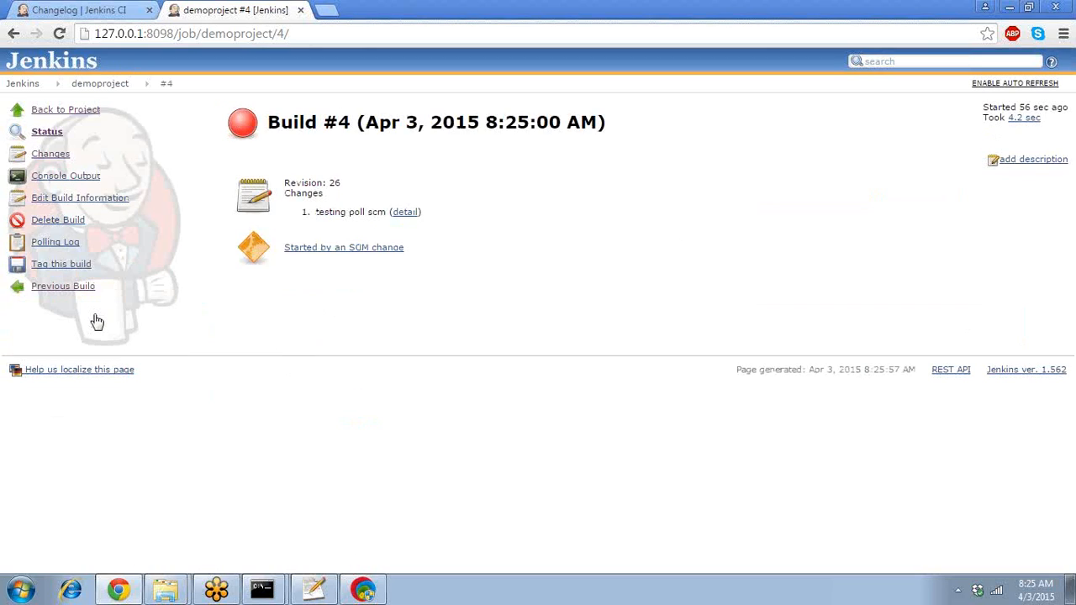
{"action": "left_click", "coordinate": [84, 181]}
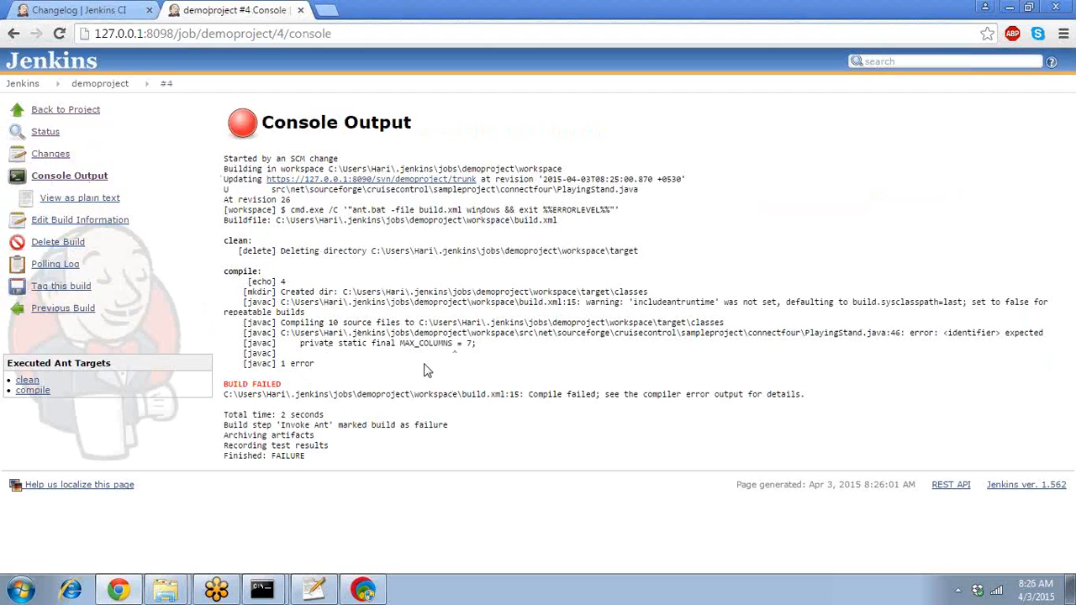
- Highlight 'identifier' in the compile error, then return to the demoproject page
{"action": "double_click", "coordinate": [952, 332]}
{"action": "left_click", "coordinate": [109, 93]}
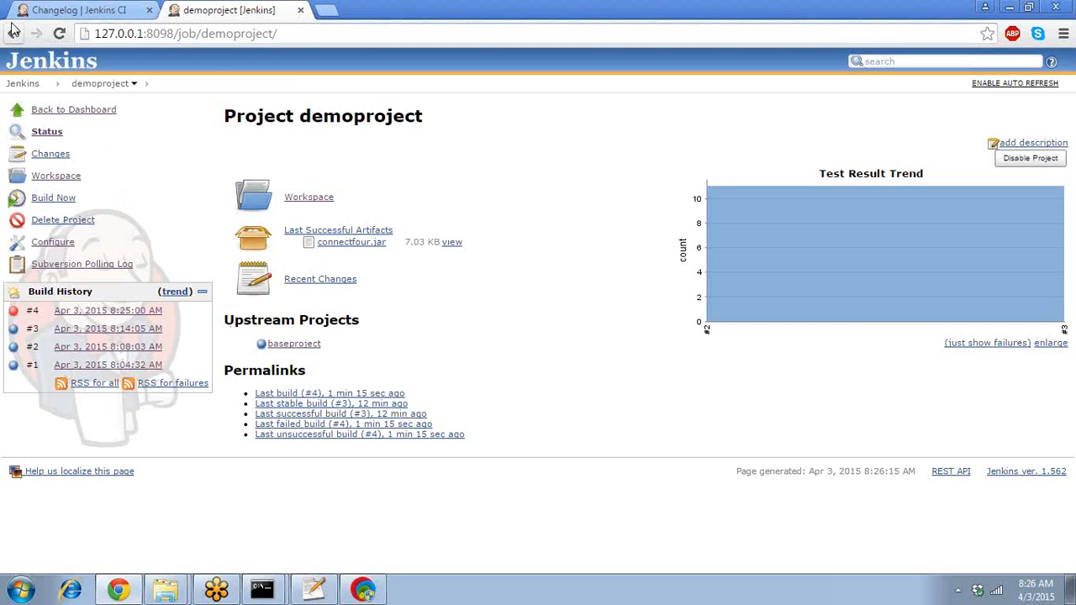
- Go to the Jenkins dashboard and open Manage Jenkins
{"action": "left_click", "coordinate": [24, 86]}
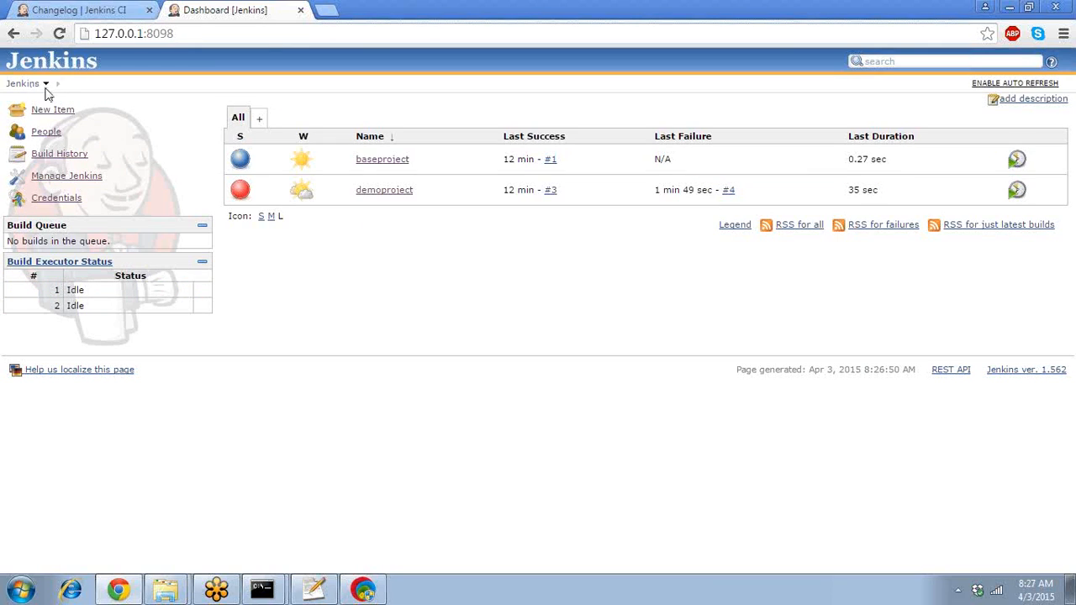
{"action": "left_click", "coordinate": [92, 181]}
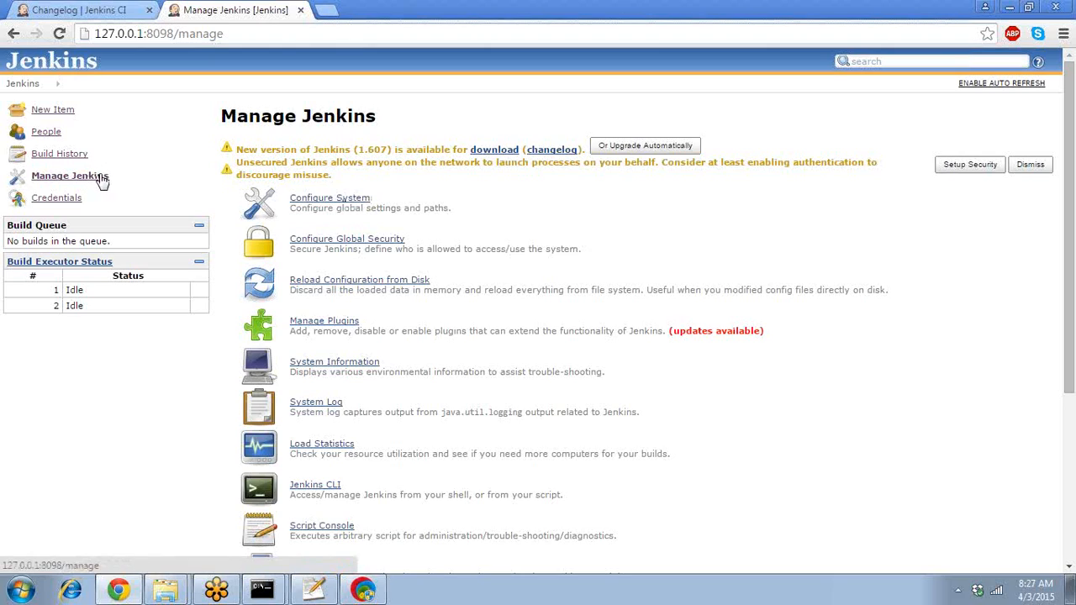
- Open Configure System, scroll to E-mail Notification and reveal its Advanced settings
{"action": "left_click", "coordinate": [346, 203]}
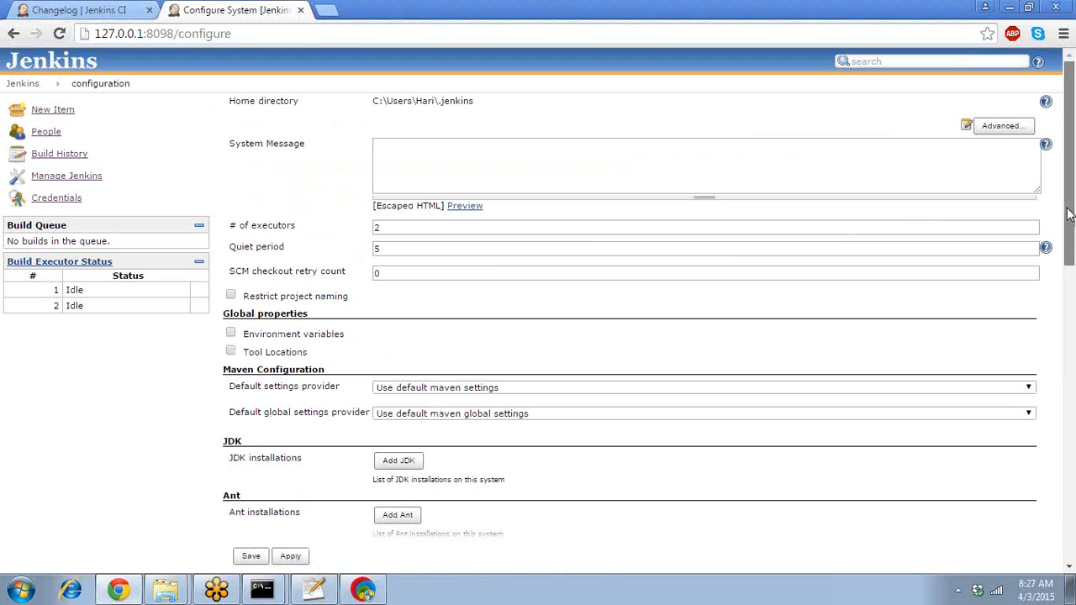
{"action": "left_click_drag", "start_coordinate": [1069, 215], "coordinate": [1071, 542]}
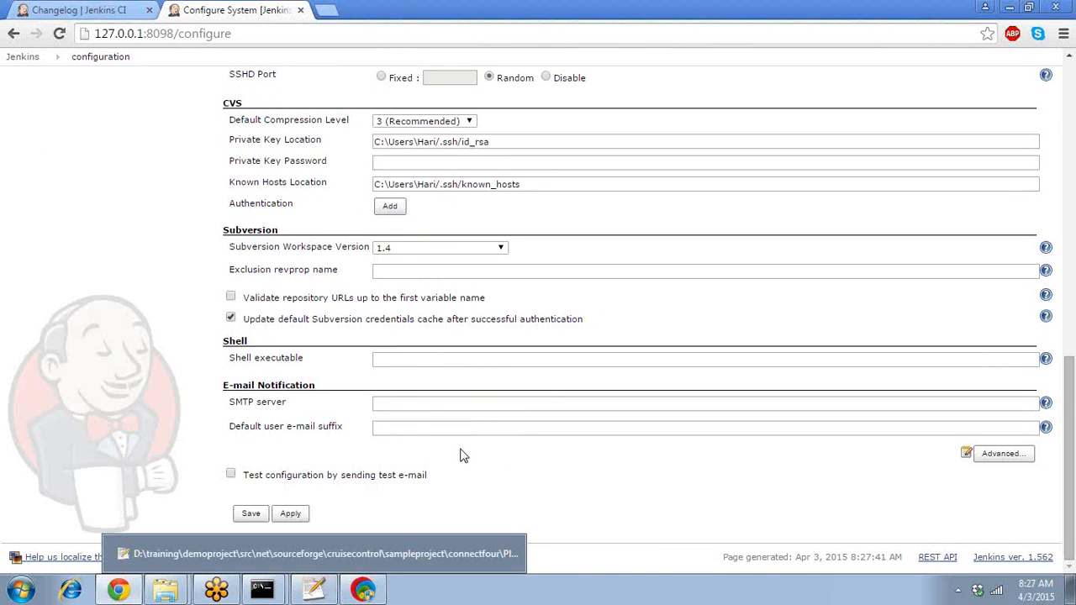
{"action": "left_click", "coordinate": [403, 405]}
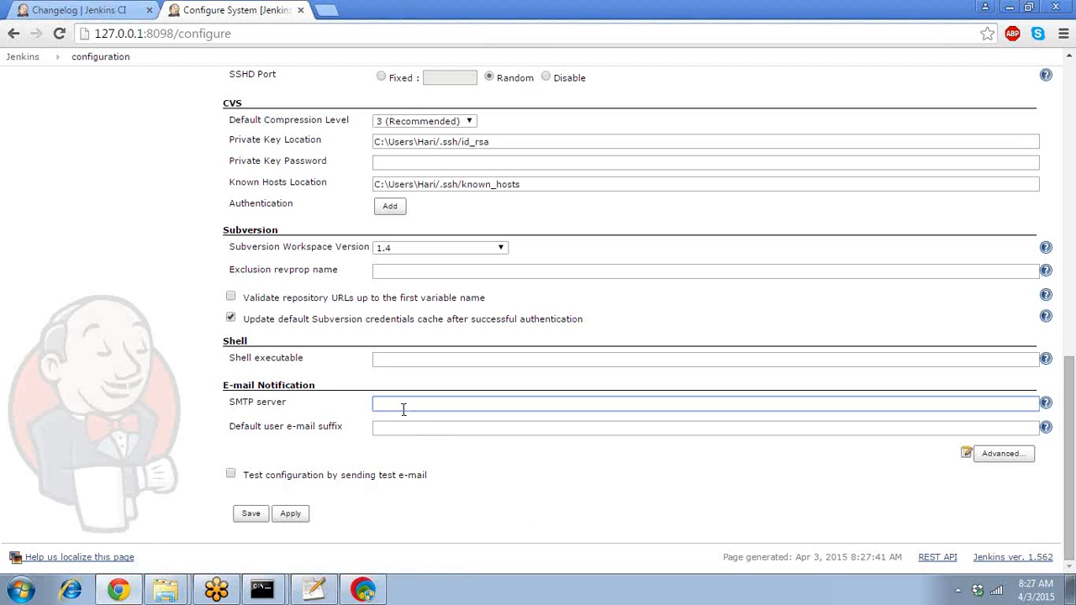
{"action": "left_click", "coordinate": [1019, 453]}
- Set the SMTP server to smtp.gmail.com and the default e-mail suffix to 'gmail.com@'
{"action": "left_click", "coordinate": [579, 405]}
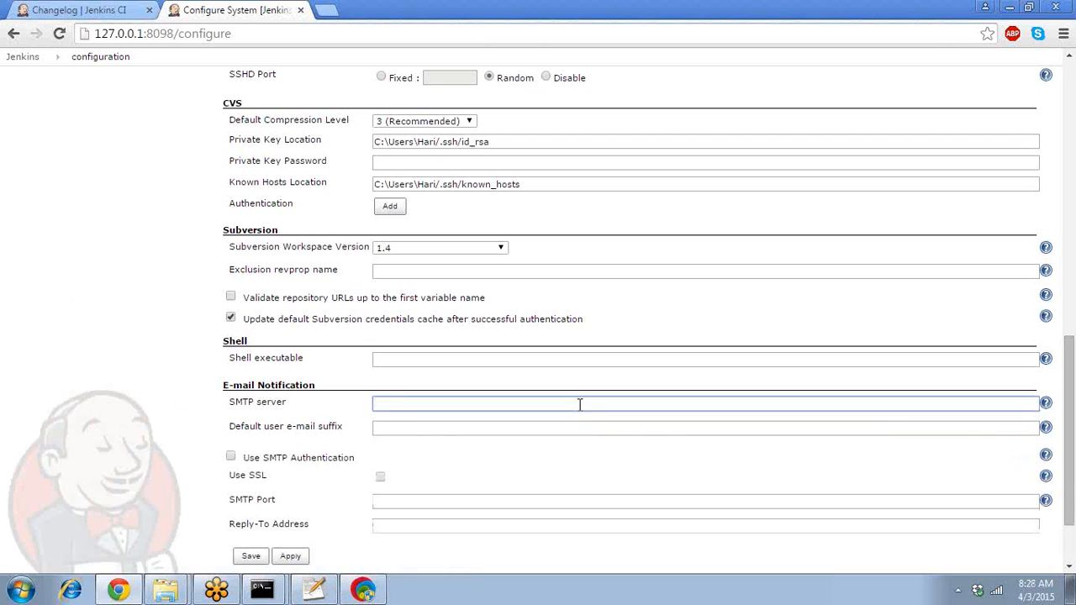
{"action": "type", "text": "smtp.gmail.com"}
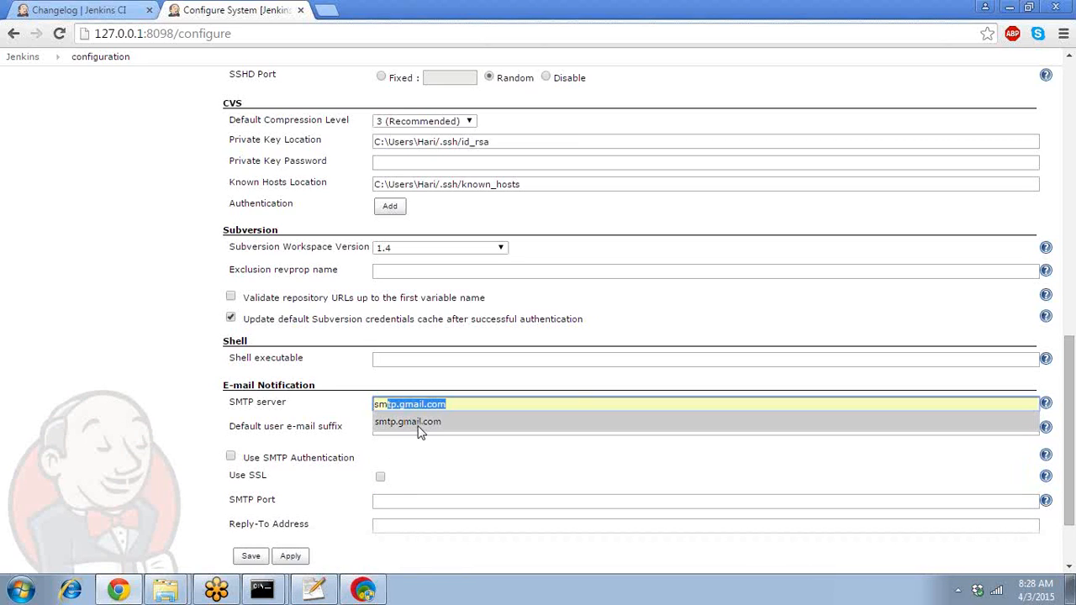
{"action": "left_click", "coordinate": [419, 423]}
{"action": "left_click", "coordinate": [419, 427]}
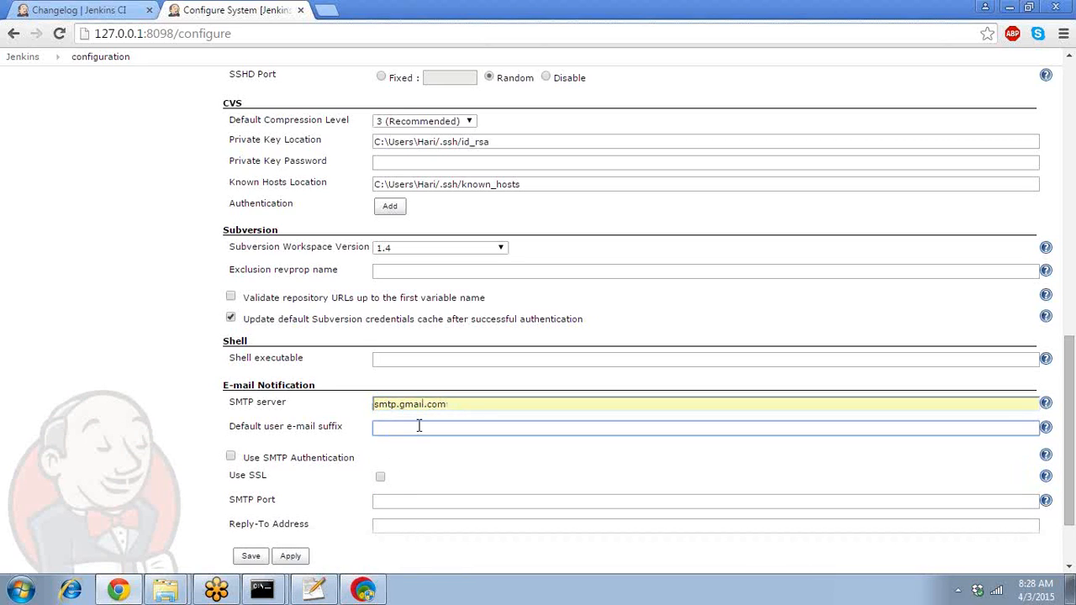
{"action": "type", "text": "gmail"}
{"action": "type", "text": ".com"}
{"action": "type", "text": "@"}
{"action": "left_click", "coordinate": [169, 426]}
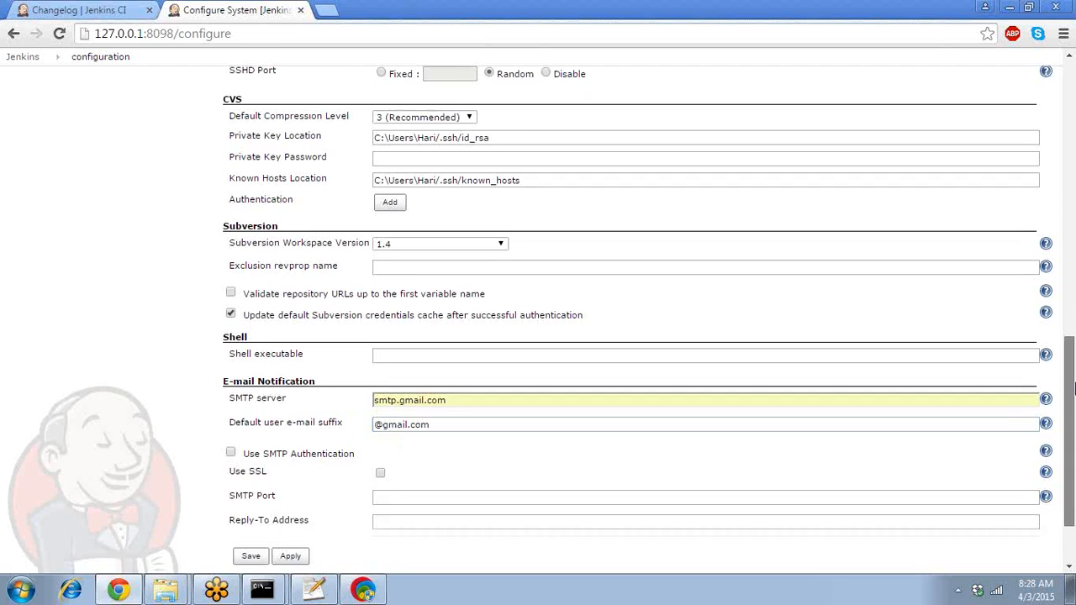
{"action": "scroll", "coordinate": [1026, 428], "scroll_direction": "down", "scroll_amount": 2}
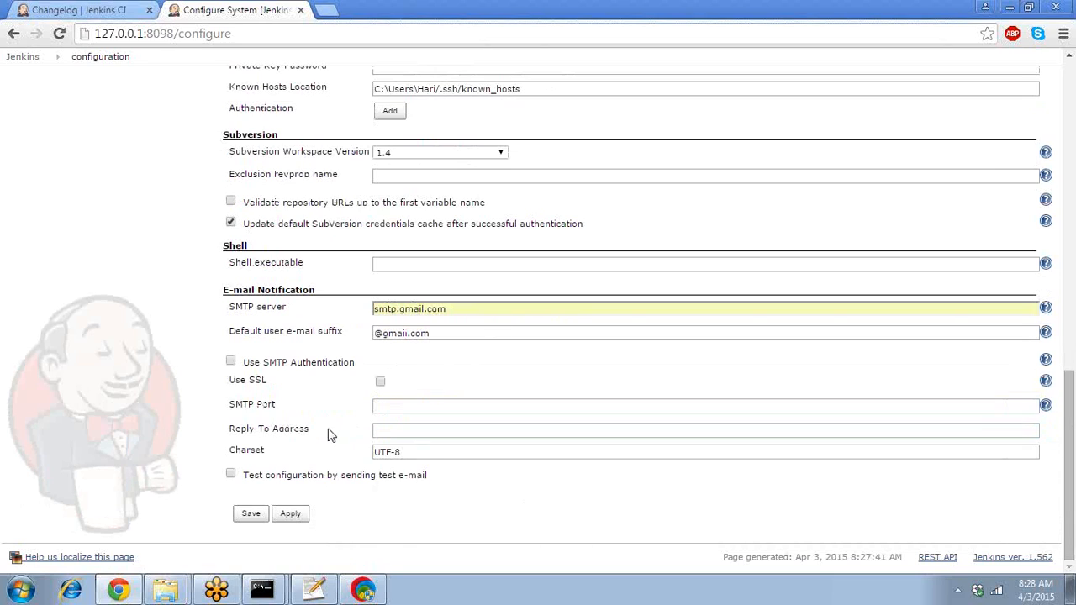
- Turn on SMTP authentication with the Gmail account's user name and password
{"action": "left_click", "coordinate": [231, 362]}
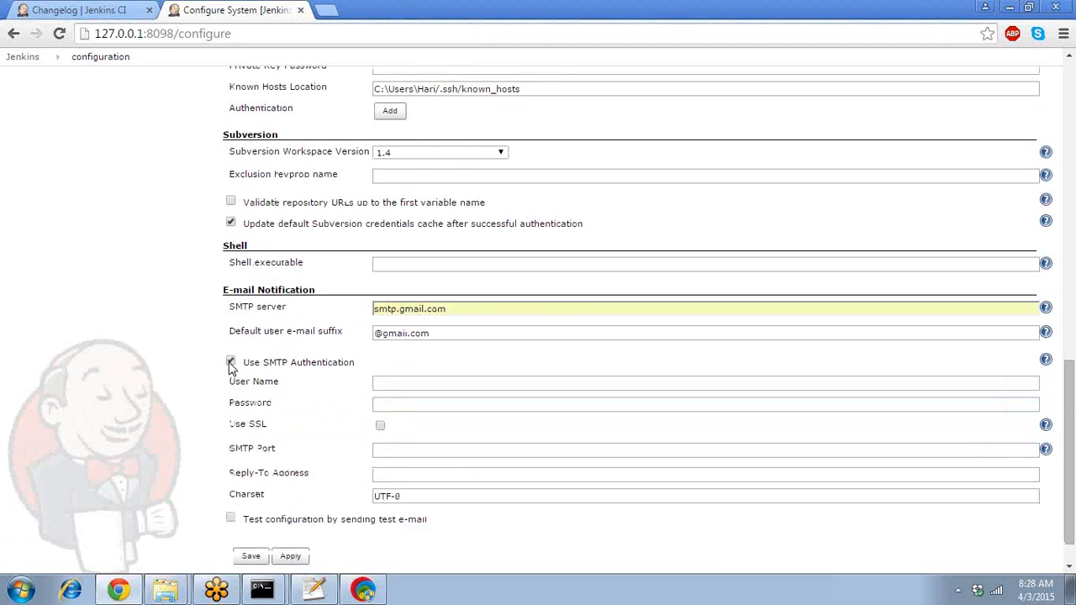
{"action": "left_click", "coordinate": [461, 380]}
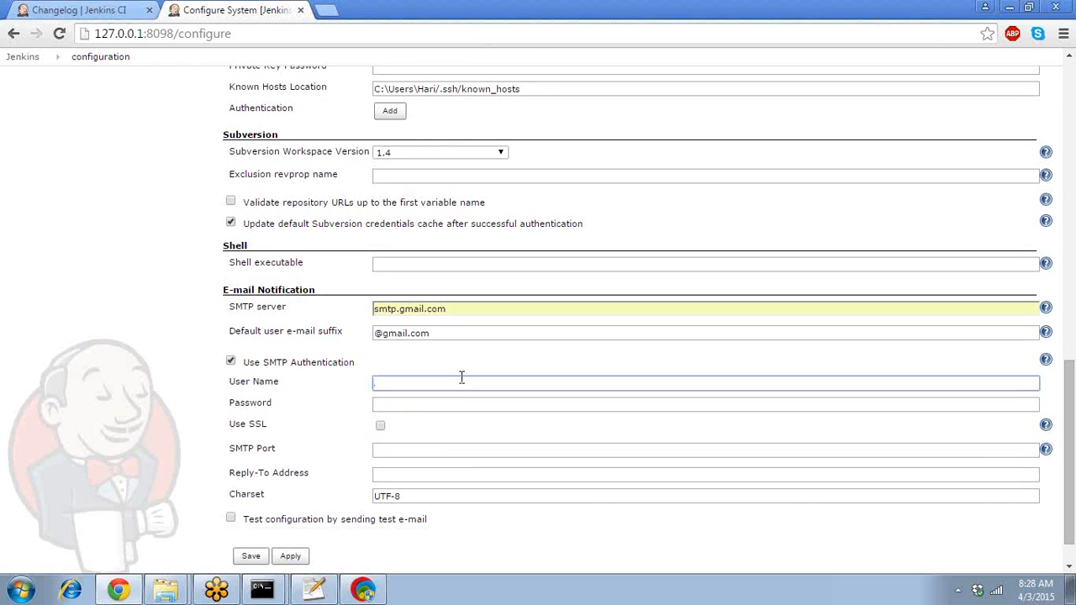
{"action": "type", "text": "har"}
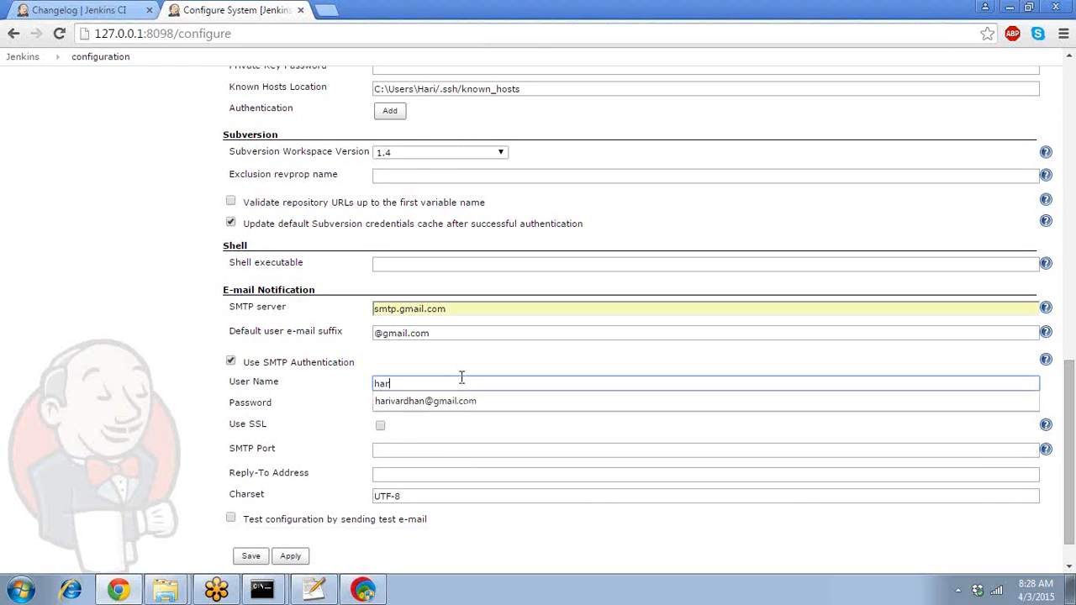
{"action": "key", "text": "Down"}
{"action": "key", "text": "Tab"}
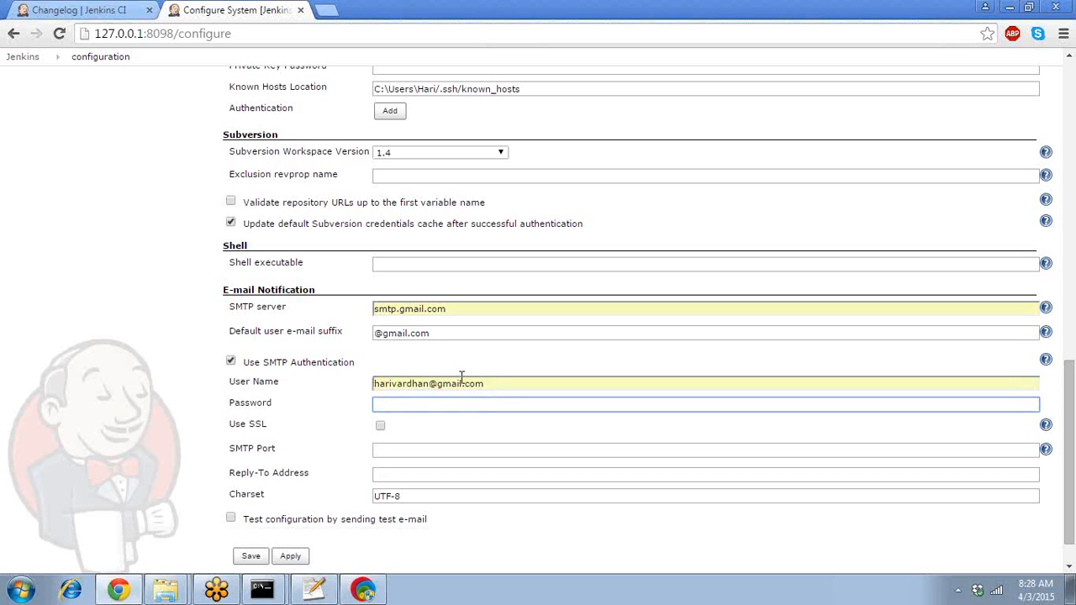
{"action": "type", "text": "********"}
- Enable SSL and set the SMTP port to 465
{"action": "left_click", "coordinate": [380, 426]}
{"action": "left_click", "coordinate": [387, 447]}
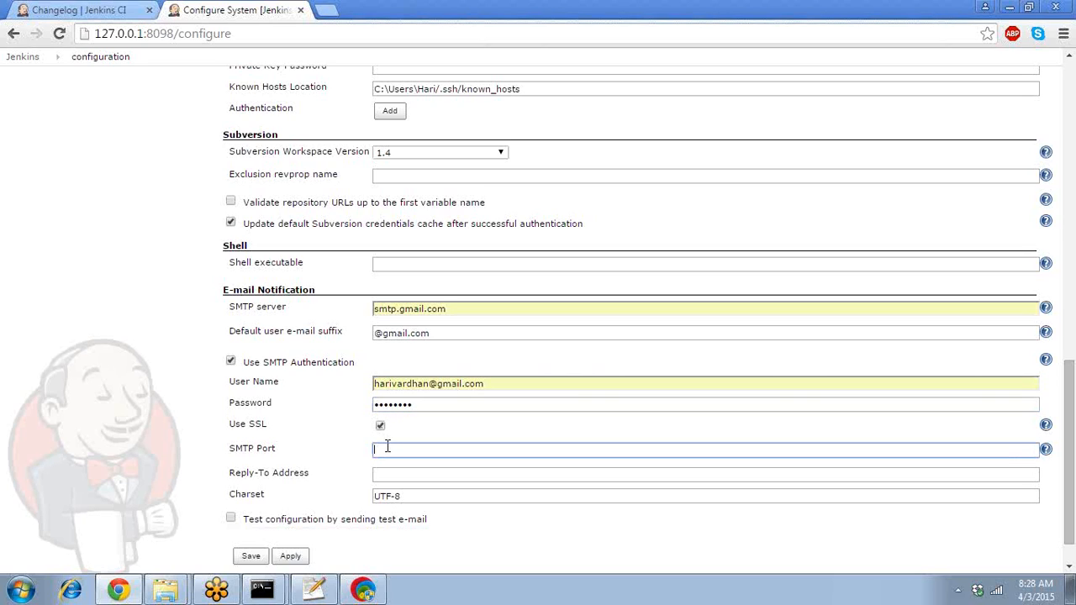
{"action": "type", "text": "465"}
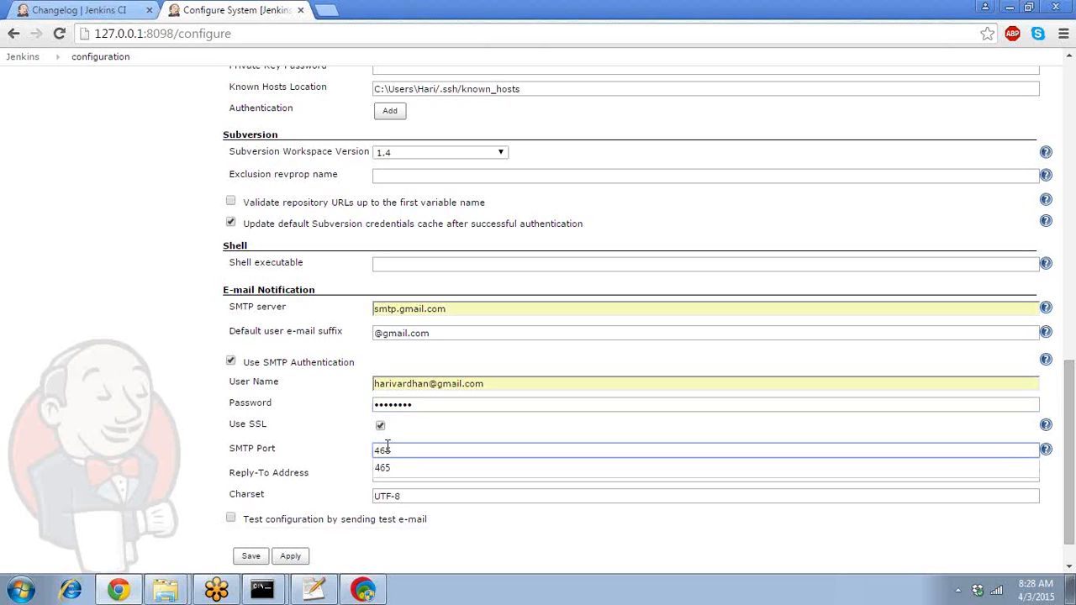
{"action": "left_click", "coordinate": [183, 480]}
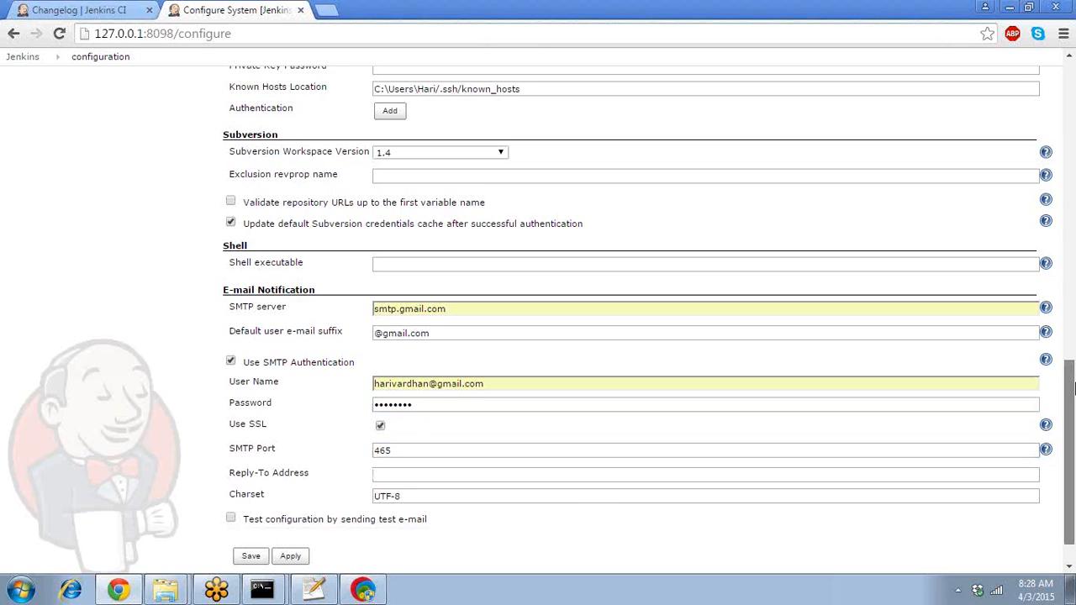
{"action": "scroll", "coordinate": [1069, 454], "scroll_direction": "down", "scroll_amount": 2}
- Send a test e-mail to the Gmail recipient address and inspect the resulting PKIX certificate error
{"action": "left_click", "coordinate": [230, 474]}
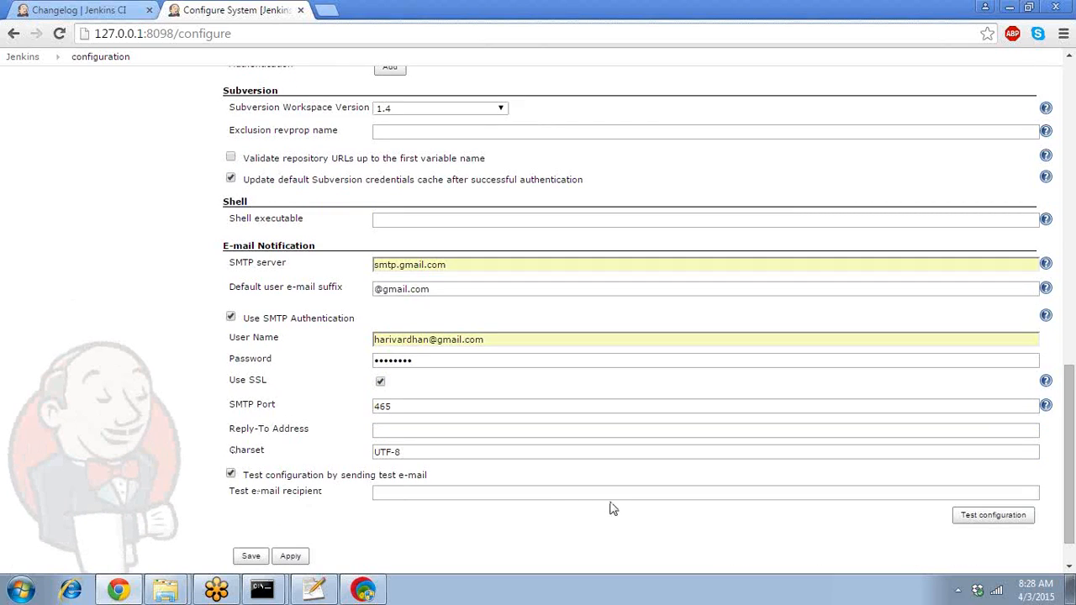
{"action": "left_click", "coordinate": [522, 494]}
{"action": "type", "text": "ha"}
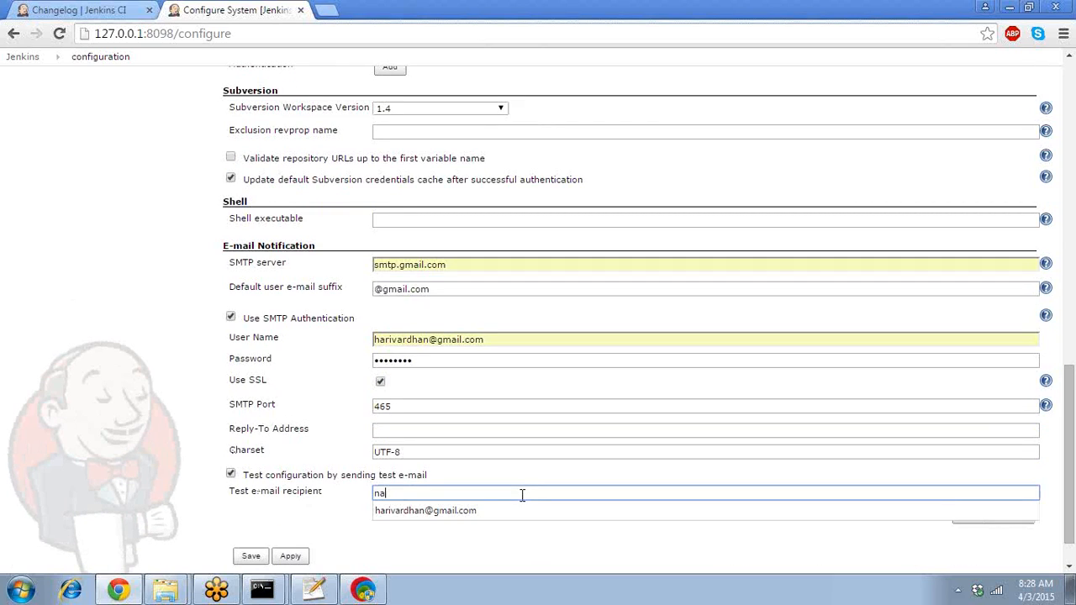
{"action": "left_click", "coordinate": [500, 510]}
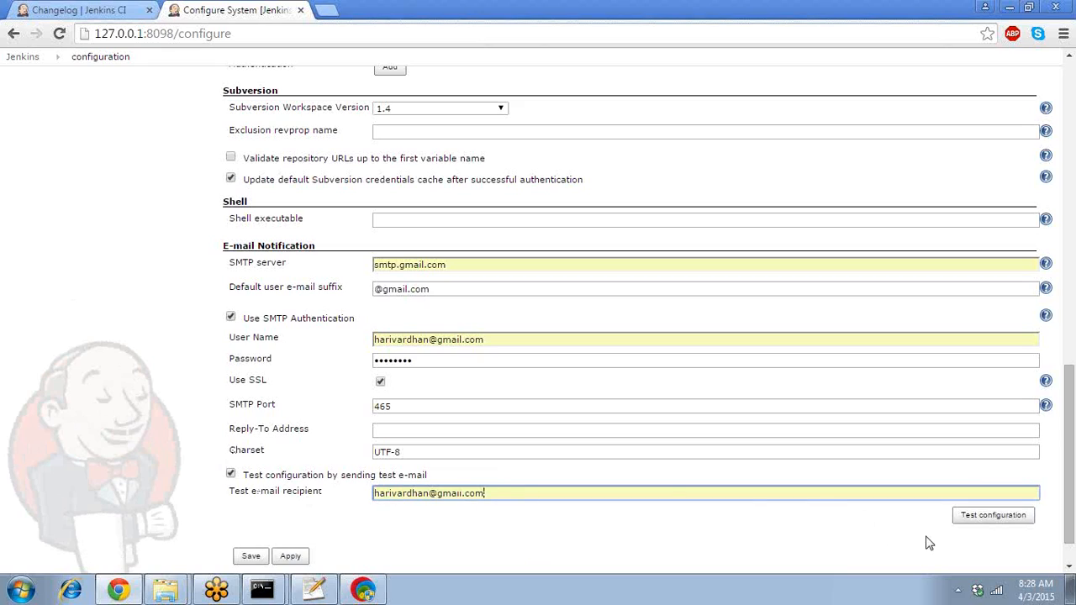
{"action": "left_click", "coordinate": [963, 519]}
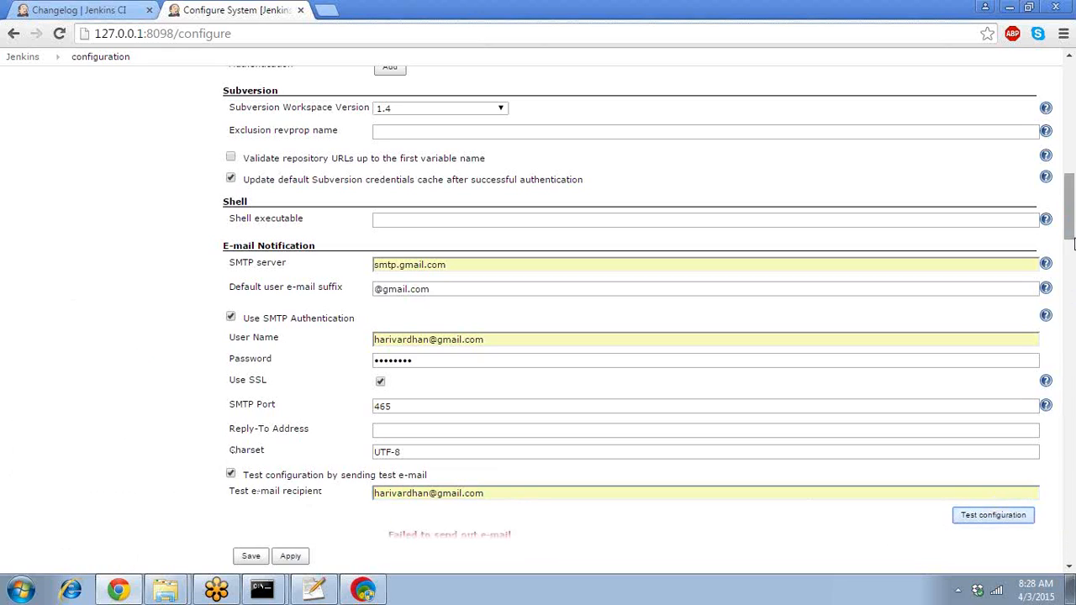
{"action": "left_click_drag", "start_coordinate": [1069, 225], "coordinate": [1070, 254]}
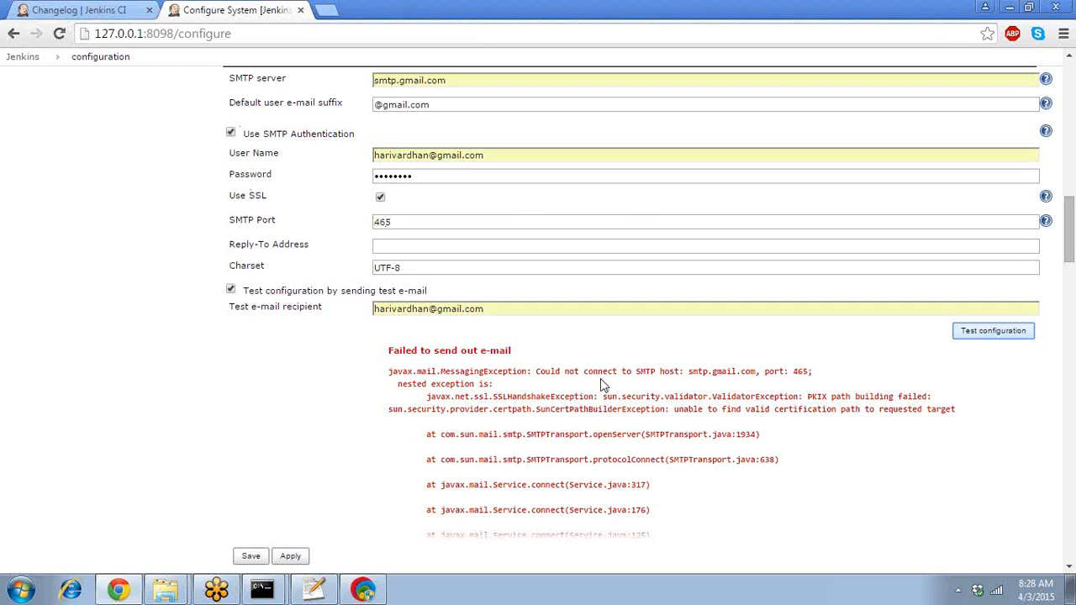
{"action": "double_click", "coordinate": [819, 397]}
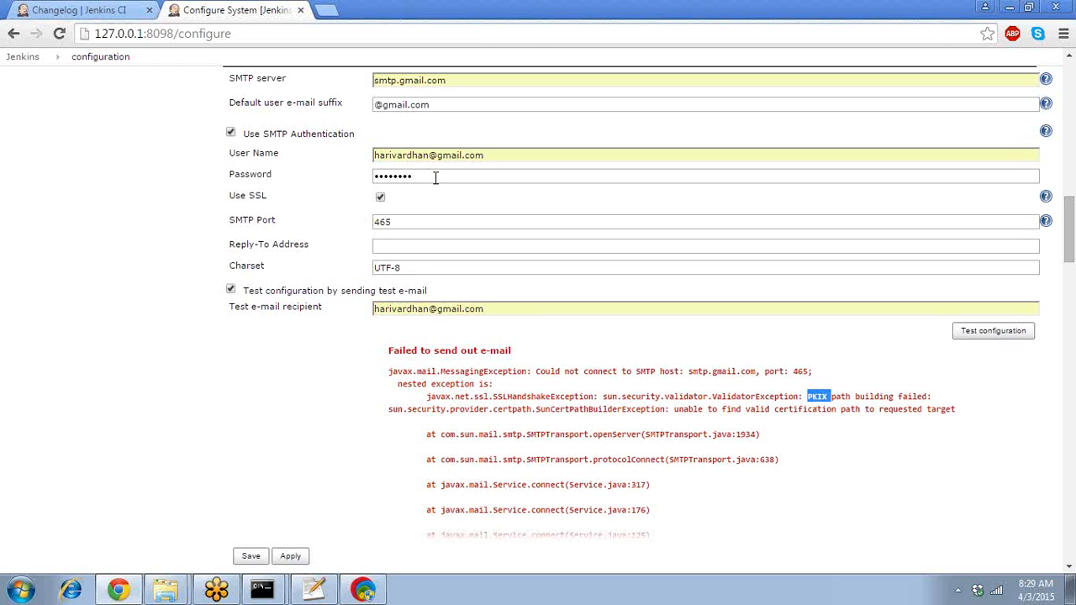
- Turn SSL off, rerun the test e-mail, and open a blank browser tab
{"action": "left_click", "coordinate": [379, 197]}
{"action": "left_click", "coordinate": [987, 336]}
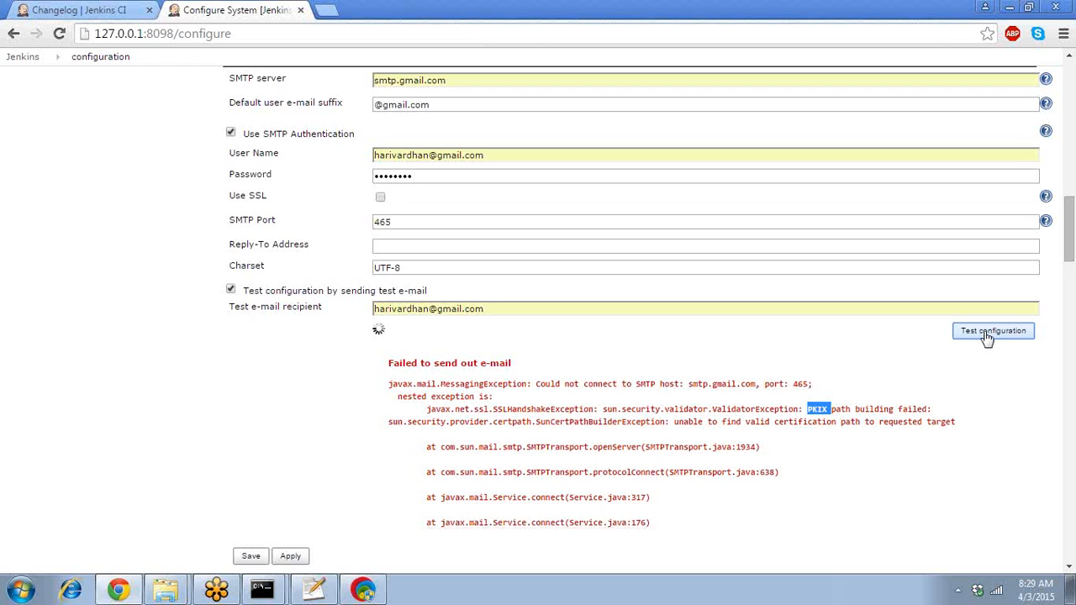
{"action": "mouse_move", "coordinate": [1070, 240]}
{"action": "left_mouse_down"}
{"action": "mouse_move", "coordinate": [1069, 488]}
{"action": "mouse_move", "coordinate": [1072, 166]}
{"action": "mouse_move", "coordinate": [1074, 246]}
{"action": "left_mouse_up"}
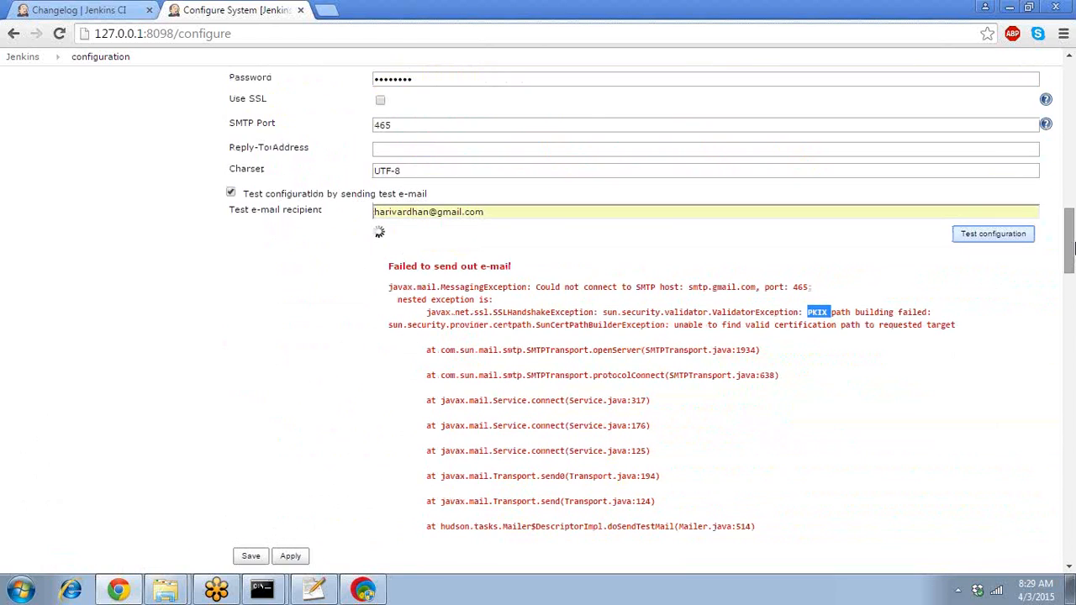
{"action": "left_click", "coordinate": [327, 11]}
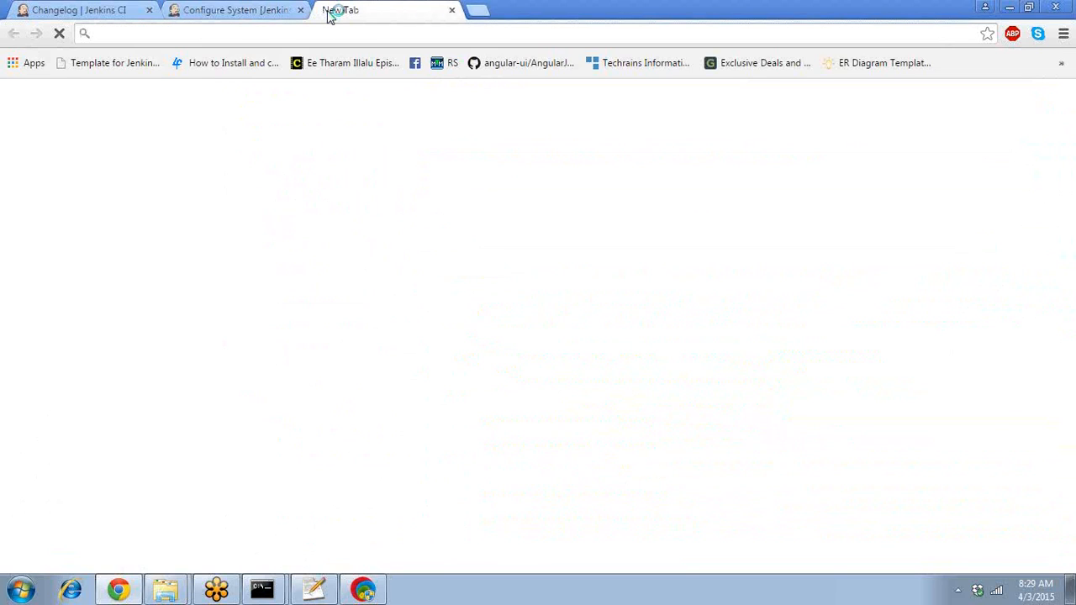
- Search Google for 'gmail smtp settings', then switch back to the Jenkins configuration tab
{"action": "type", "text": "gmail"}
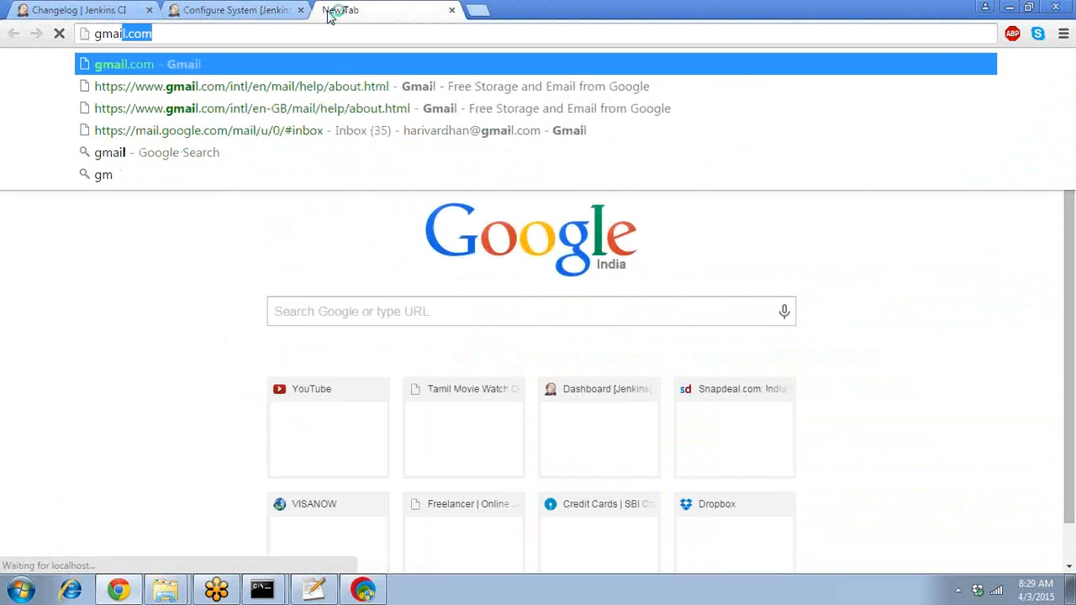
{"action": "key", "text": "BackSpace"}
{"action": "type", "text": "smtp"}
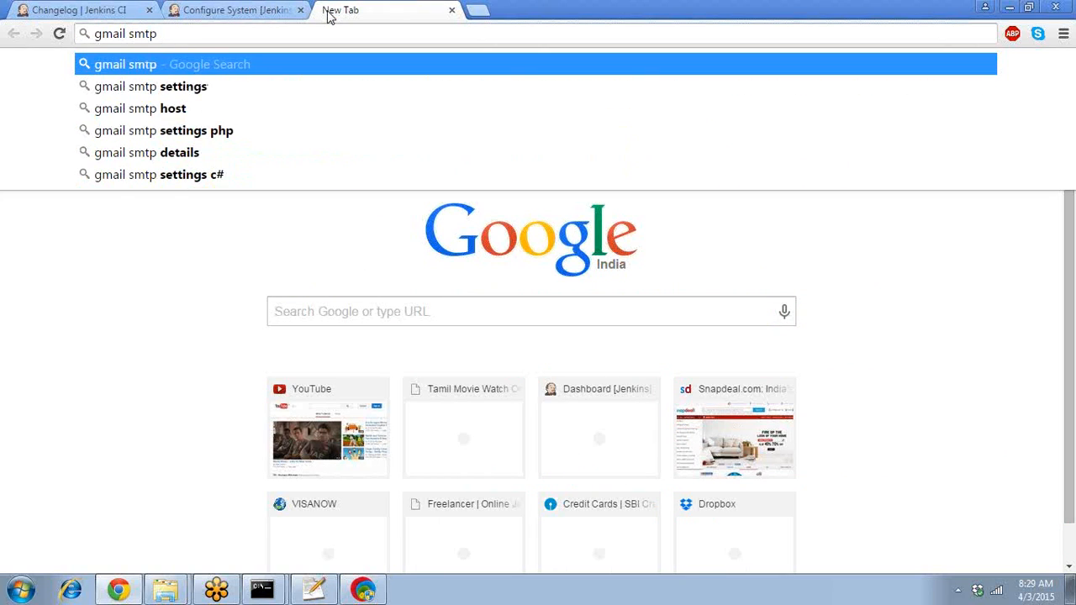
{"action": "key", "text": "Down"}
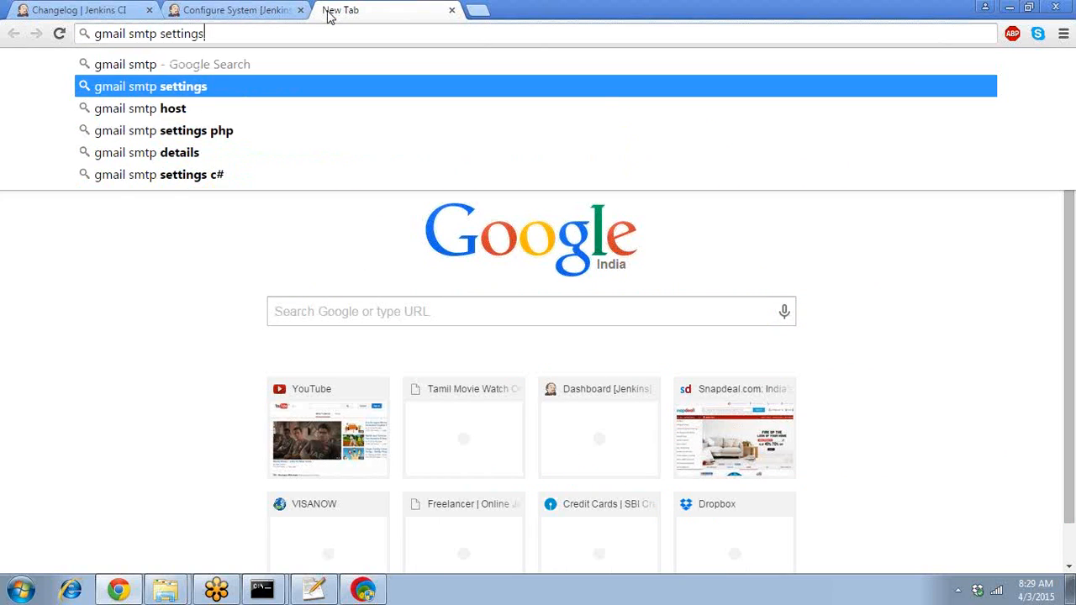
{"action": "key", "text": "Return"}
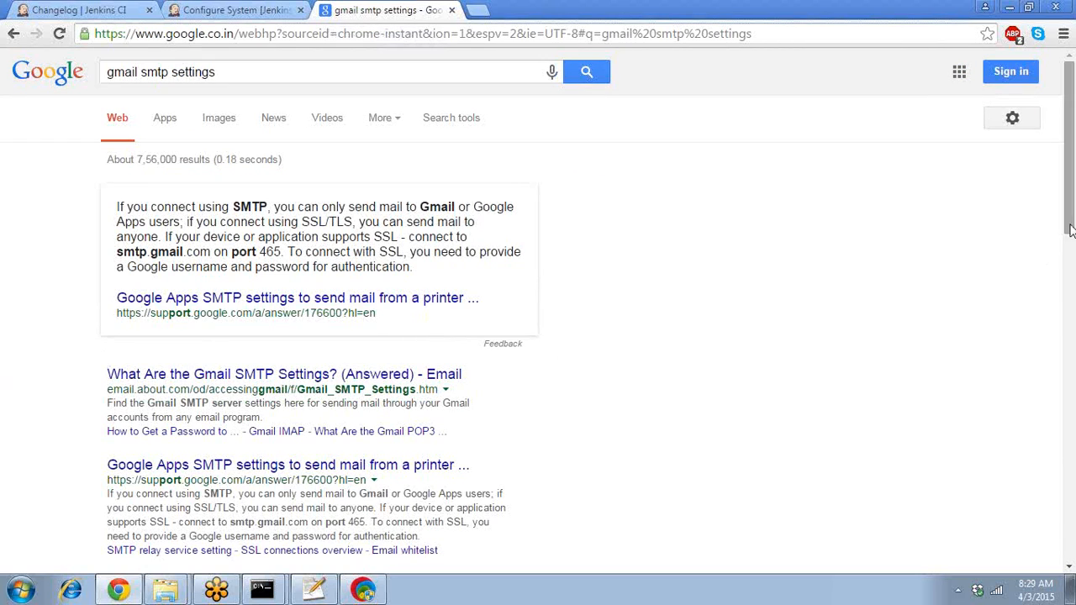
{"action": "left_click", "coordinate": [247, 10]}
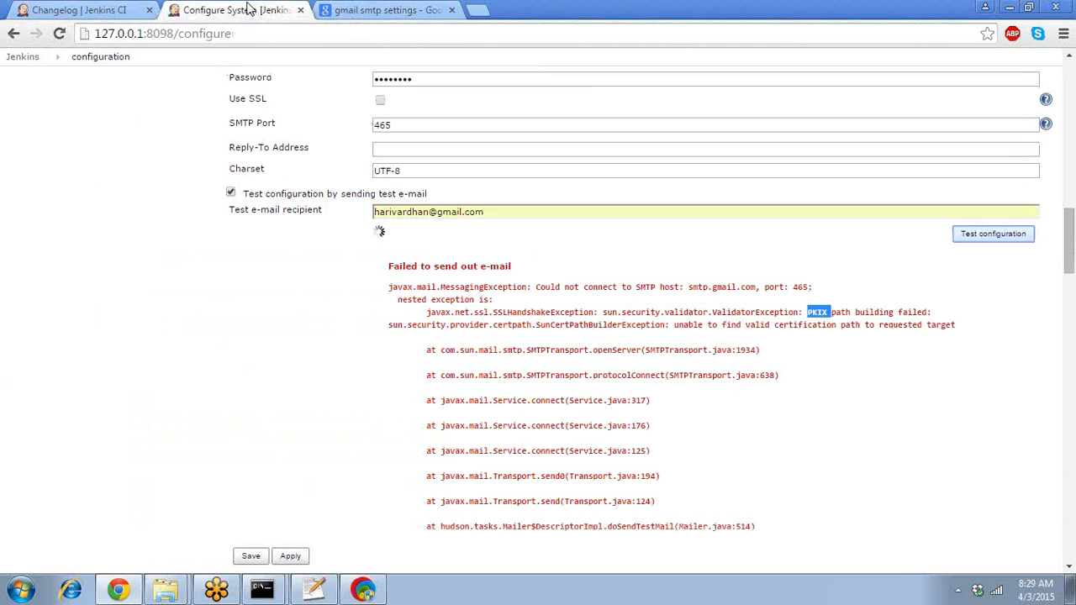
- Re-enable SSL, rerun the still-failing test e-mail, and return to the 'gmail smtp settings' results
{"action": "left_click", "coordinate": [380, 101]}
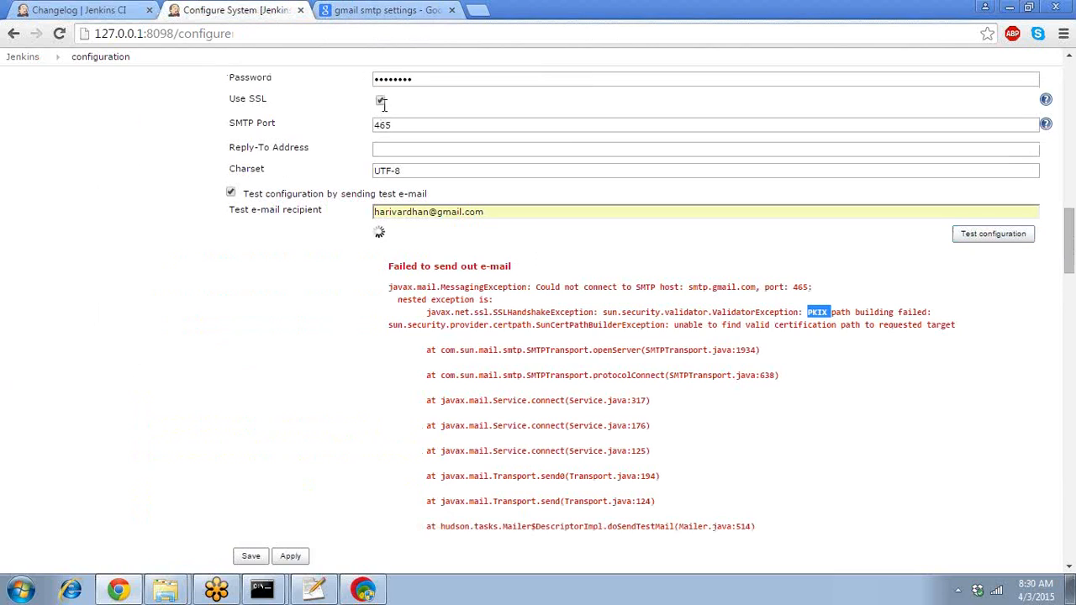
{"action": "left_click", "coordinate": [993, 239]}
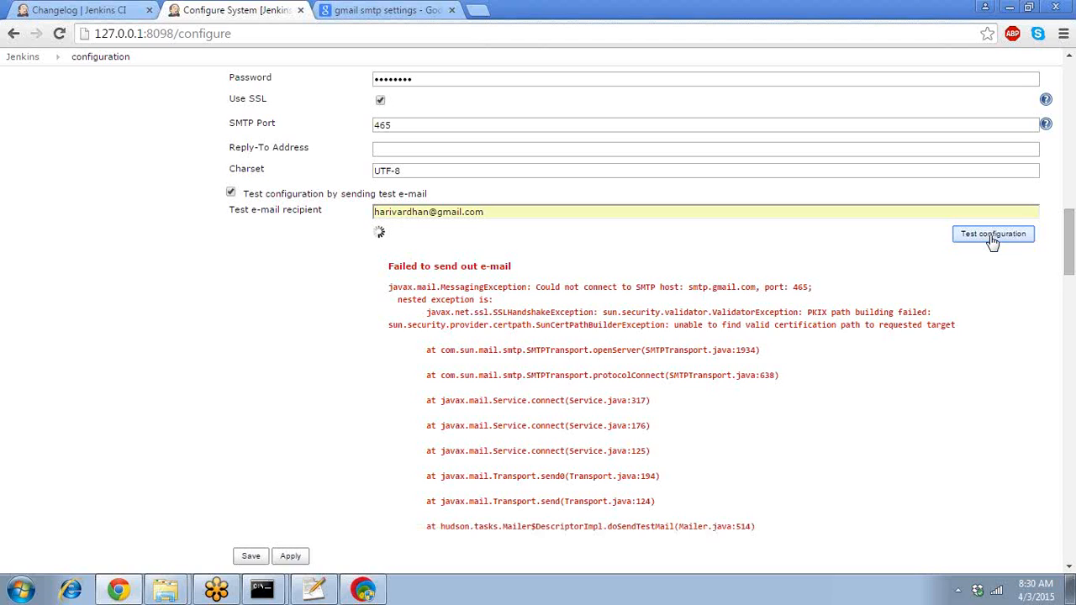
{"action": "left_click", "coordinate": [391, 12]}
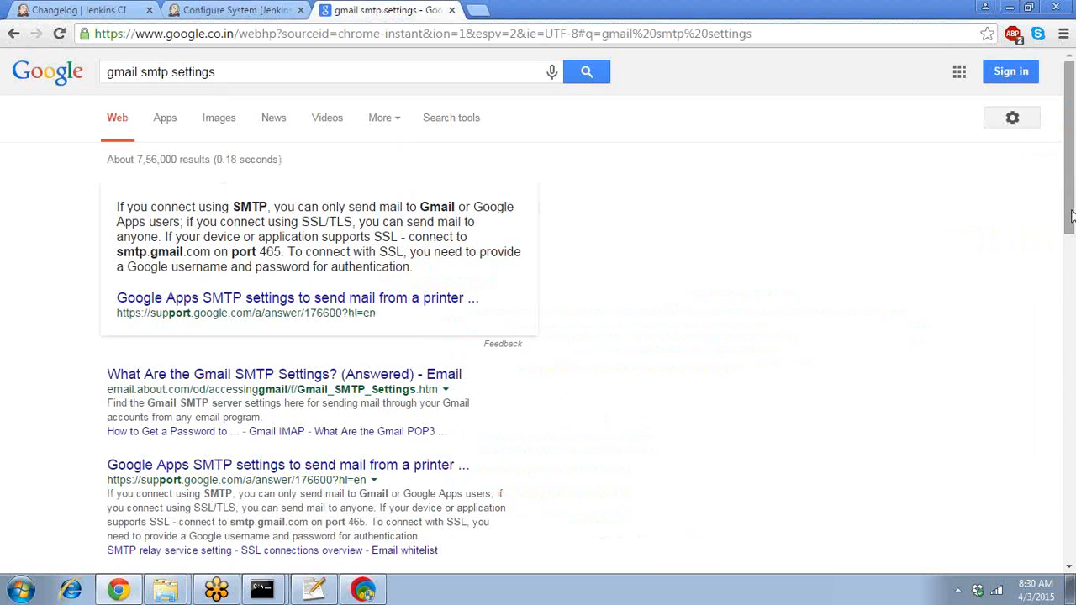
- Open the 'Problems sending mail with POP or IMAP - Gmail Help' result and scroll through its checklist
{"action": "left_click_drag", "start_coordinate": [1069, 229], "coordinate": [1070, 287]}
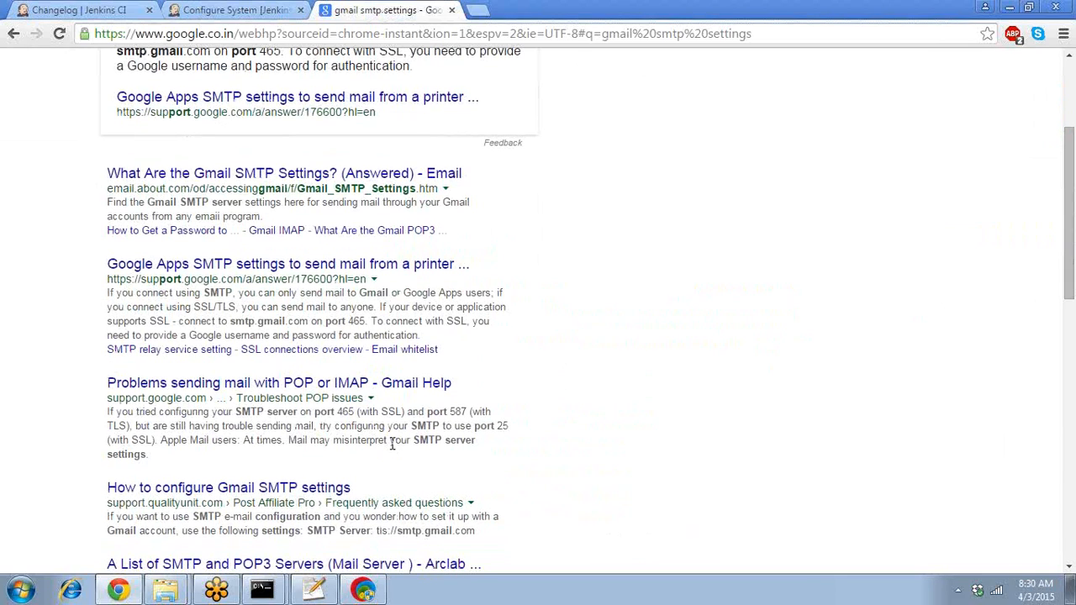
{"action": "right_click", "coordinate": [407, 392]}
{"action": "left_click", "coordinate": [417, 389]}
{"action": "left_click", "coordinate": [418, 388]}
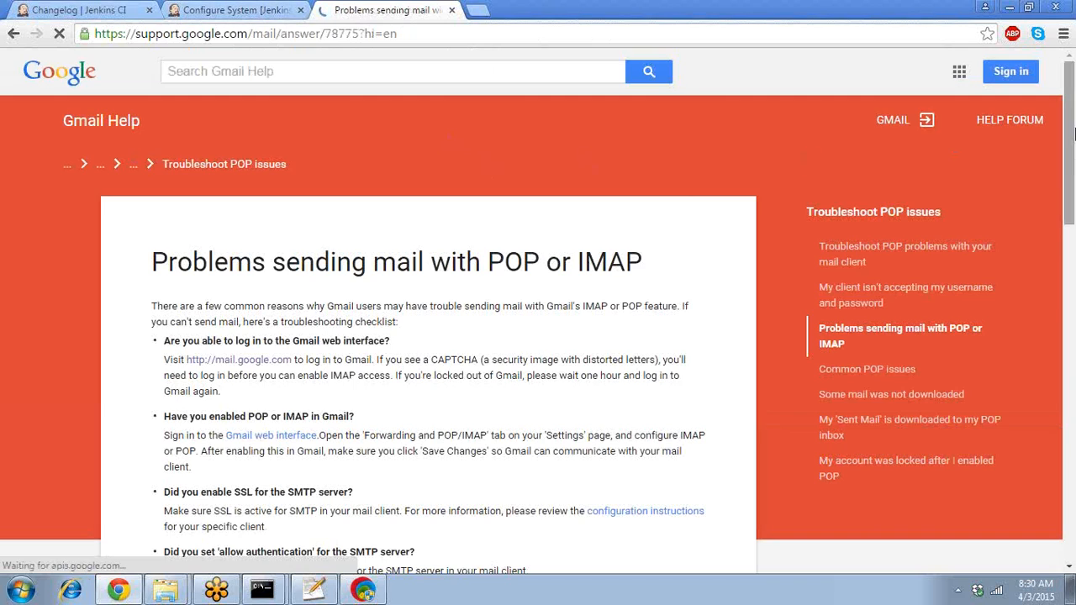
{"action": "left_click_drag", "start_coordinate": [1065, 126], "coordinate": [1073, 235]}
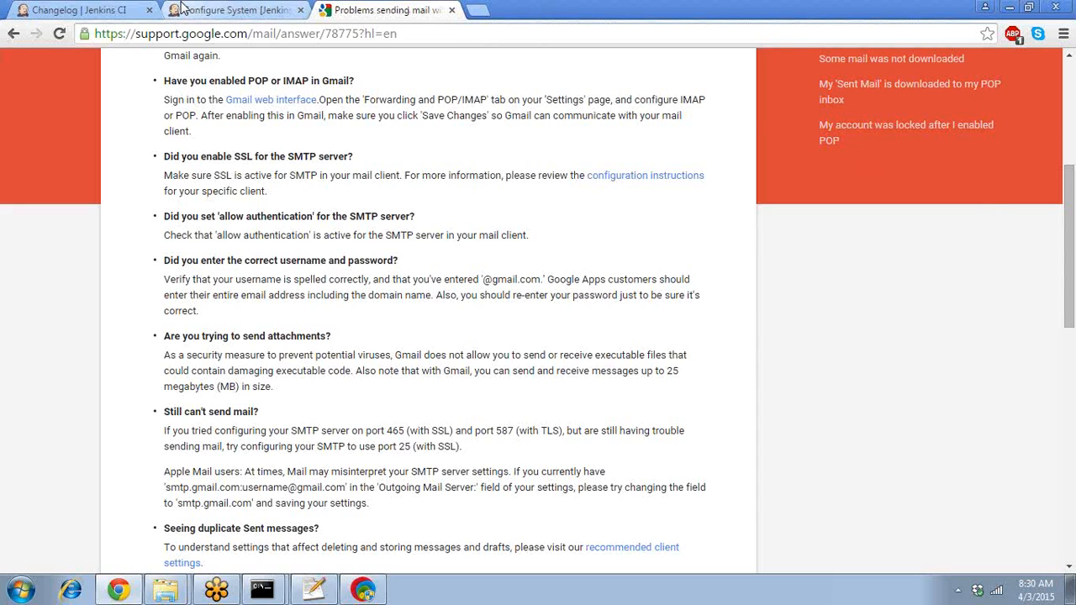
- Change the Jenkins SMTP port from 465 to 25, rerun the test e-mail, then view the Gmail help tab
{"action": "left_click", "coordinate": [207, 10]}
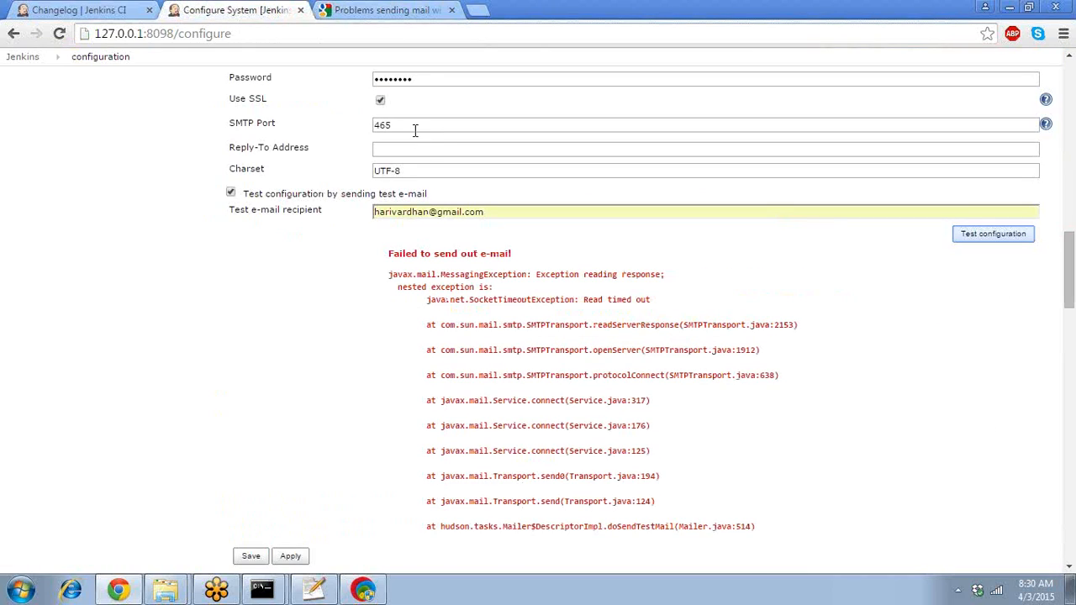
{"action": "double_click", "coordinate": [410, 124]}
{"action": "type", "text": "2"}
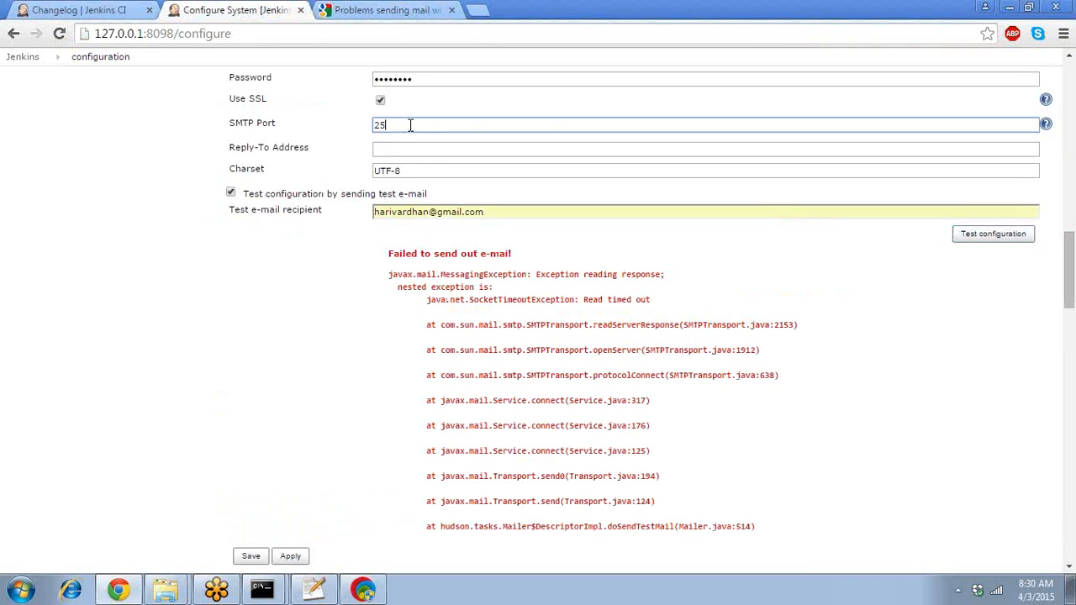
{"action": "type", "text": "5"}
{"action": "left_click", "coordinate": [969, 235]}
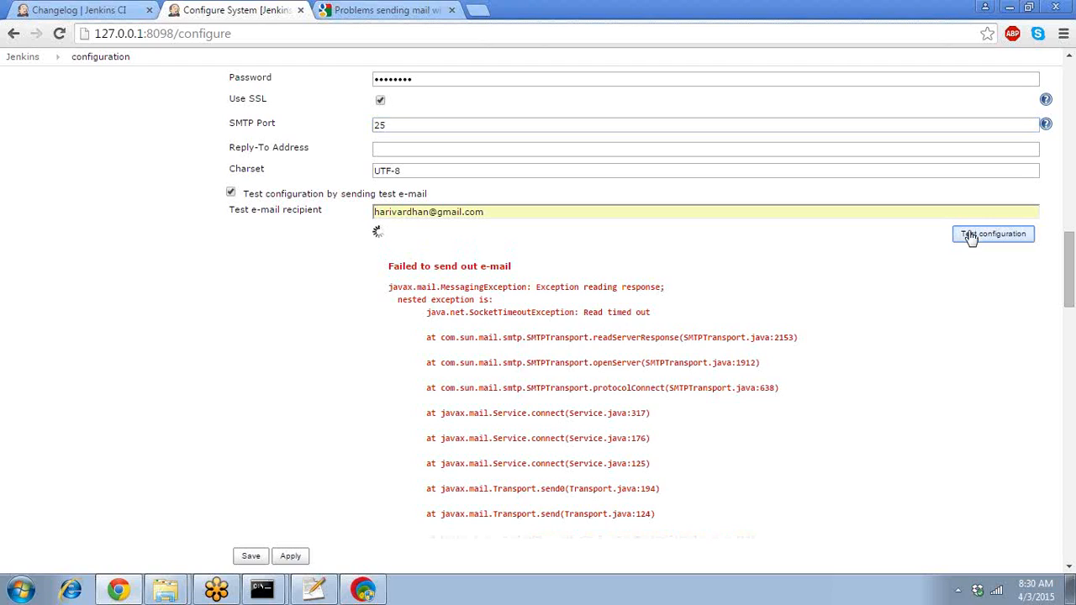
{"action": "left_click", "coordinate": [404, 18]}
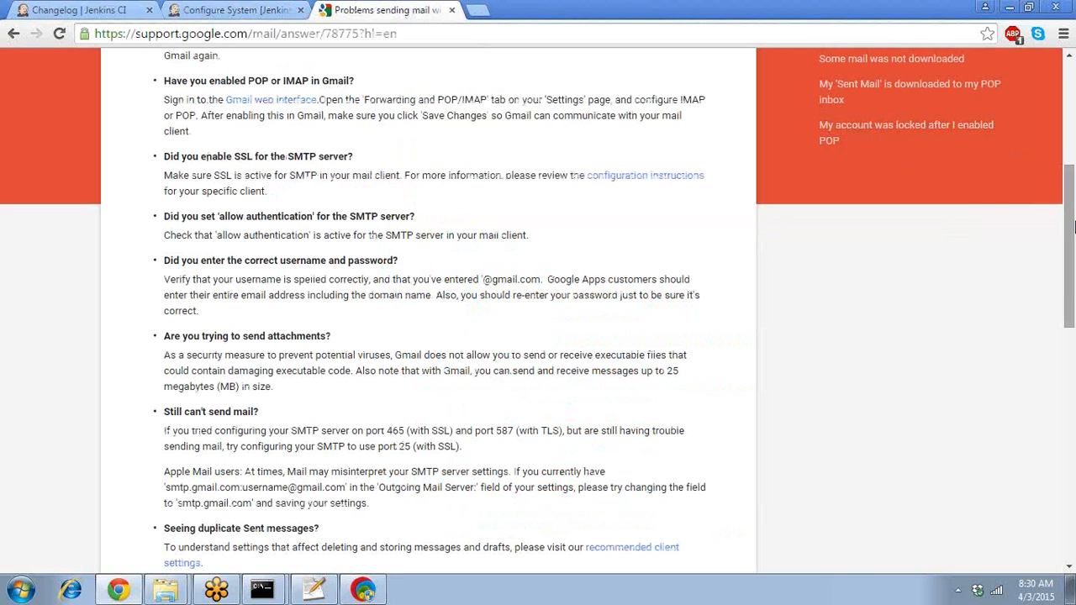
- Go back to the 'gmail smtp settings' results and open the Gmail SMTP settings article in a new tab
{"action": "scroll", "coordinate": [1074, 193], "scroll_direction": "up", "scroll_amount": 4}
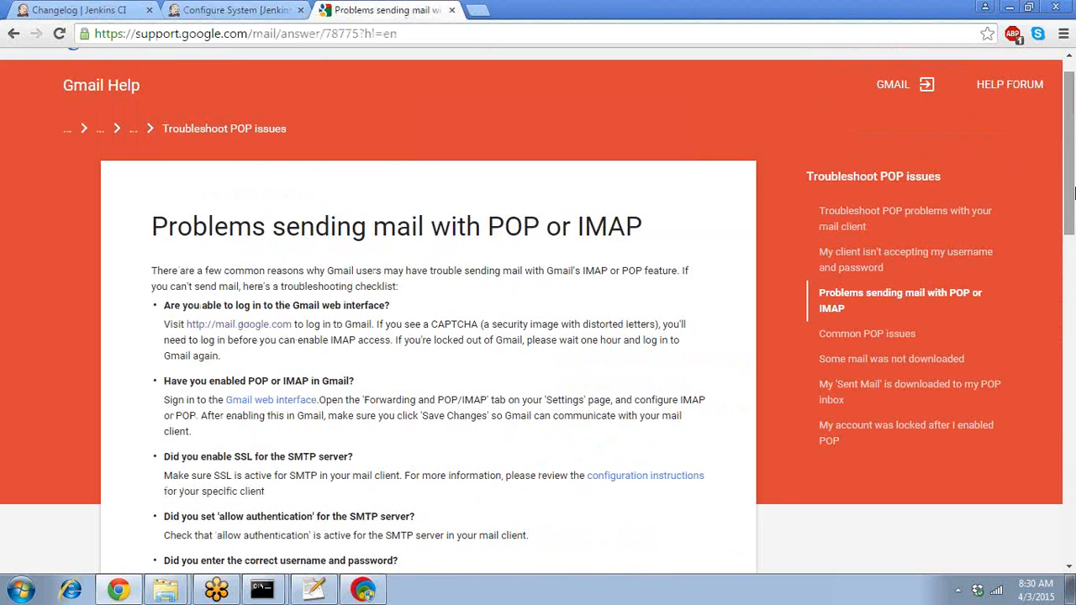
{"action": "left_click", "coordinate": [12, 36]}
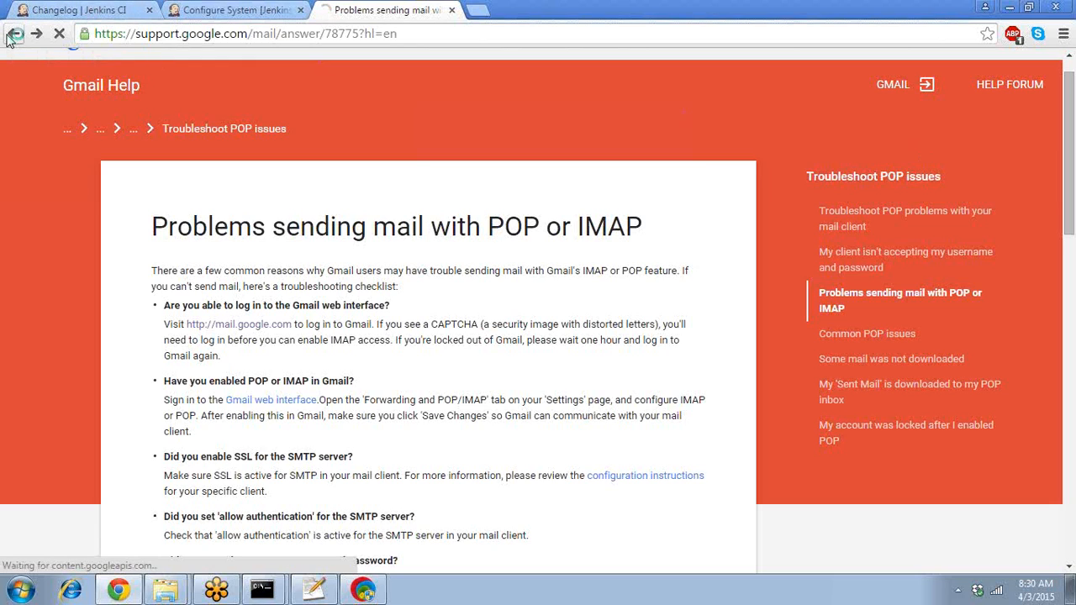
{"action": "left_click", "coordinate": [11, 36]}
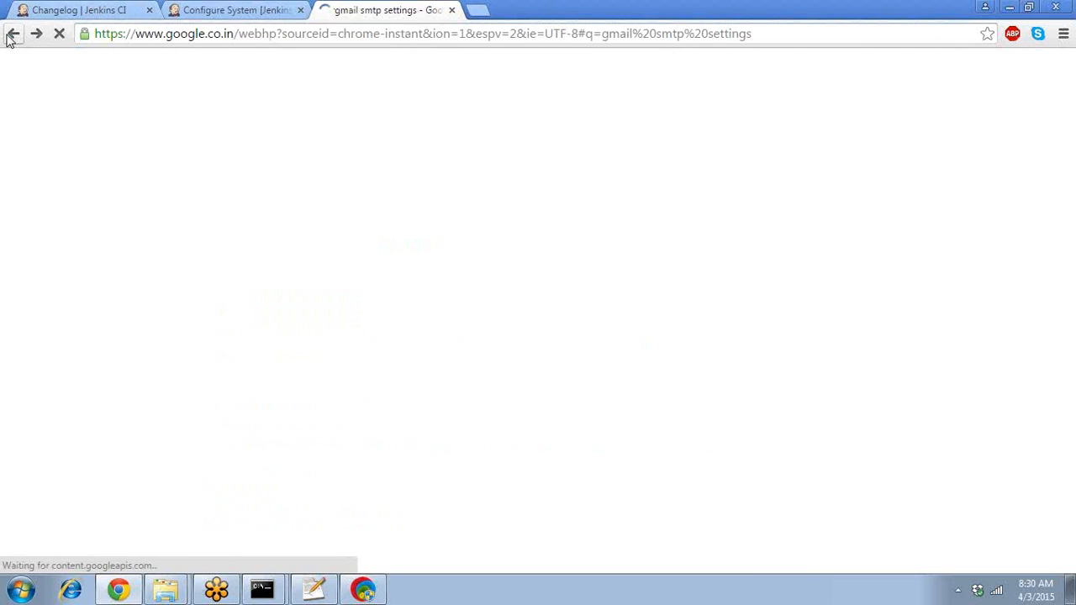
{"action": "left_click", "coordinate": [197, 38]}
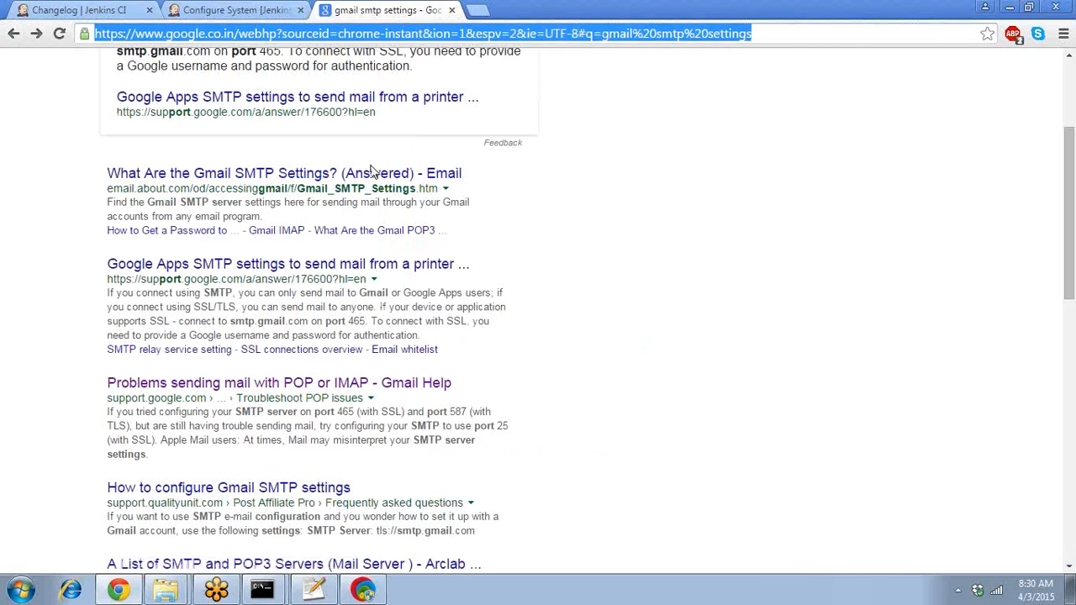
{"action": "right_click", "coordinate": [270, 486]}
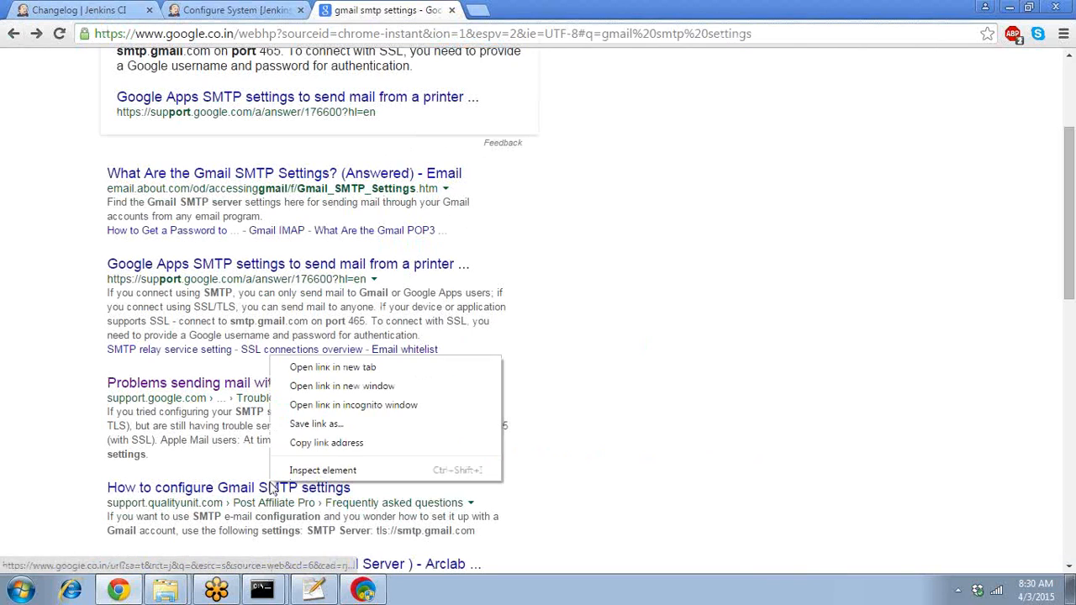
{"action": "left_click", "coordinate": [363, 368]}
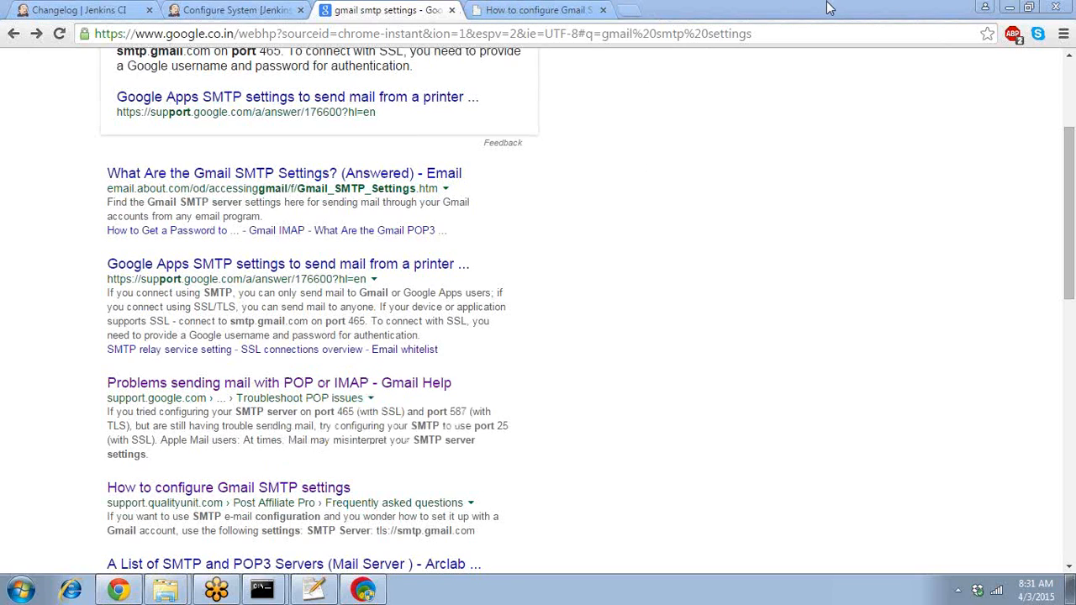
- Read the article, select its recommended server tls://smtp.gmail.com, and return to the results
{"action": "left_click", "coordinate": [542, 10]}
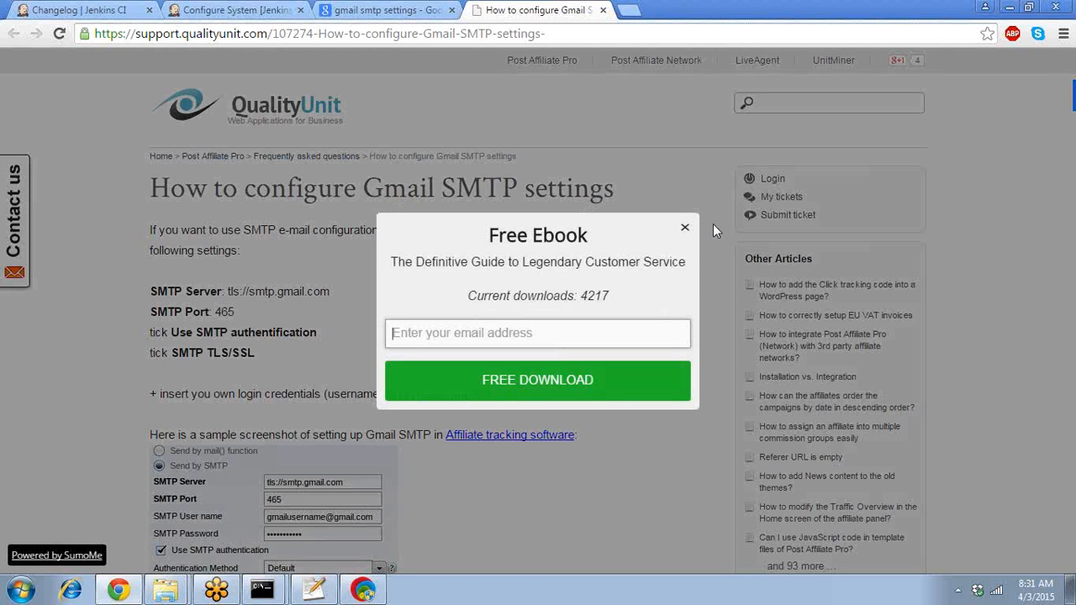
{"action": "left_click", "coordinate": [684, 228]}
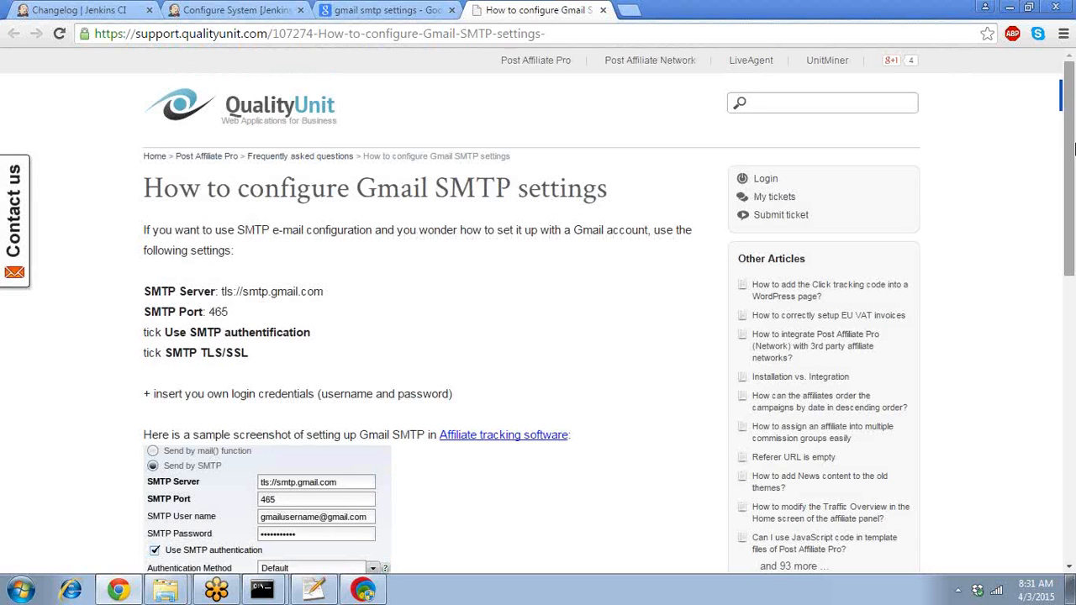
{"action": "left_click_drag", "start_coordinate": [1069, 144], "coordinate": [1073, 224]}
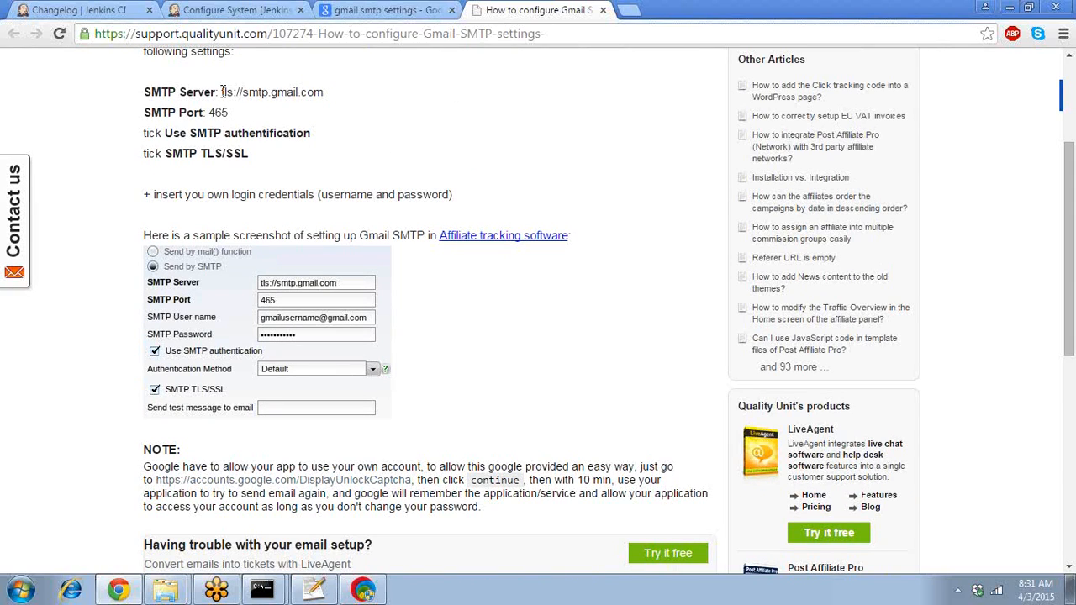
{"action": "left_click_drag", "start_coordinate": [221, 92], "coordinate": [324, 91]}
{"action": "key", "text": "ctrl+c"}
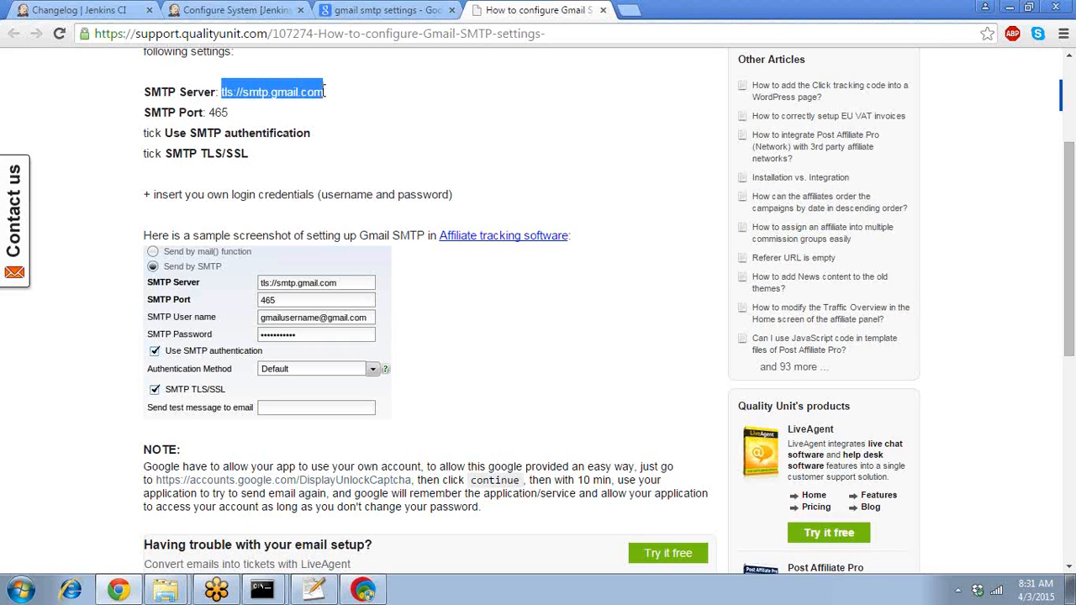
{"action": "left_click_drag", "start_coordinate": [1070, 252], "coordinate": [1070, 301]}
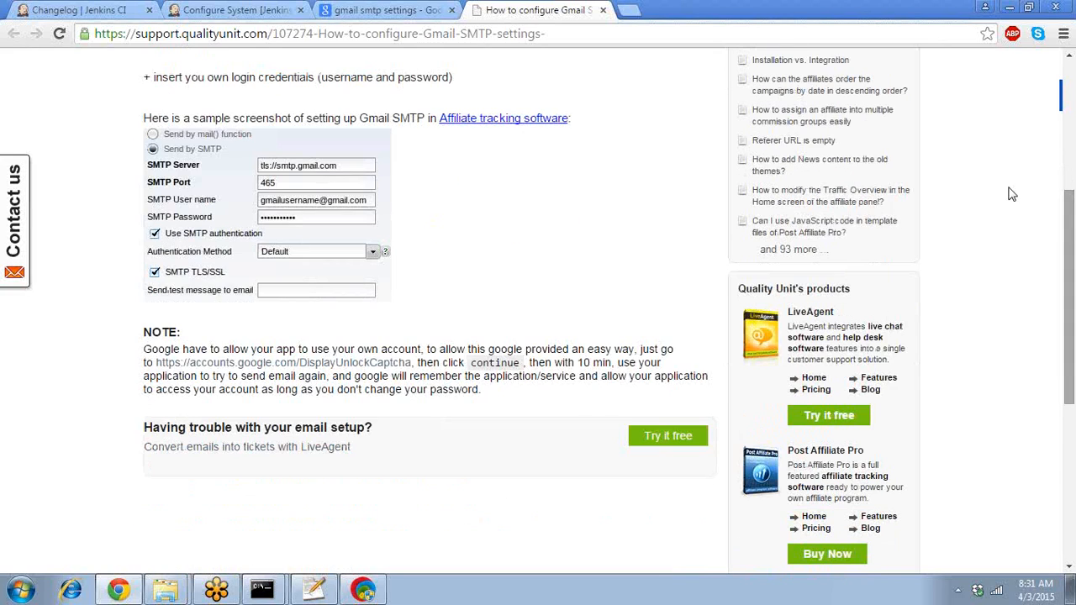
{"action": "left_click", "coordinate": [388, 12]}
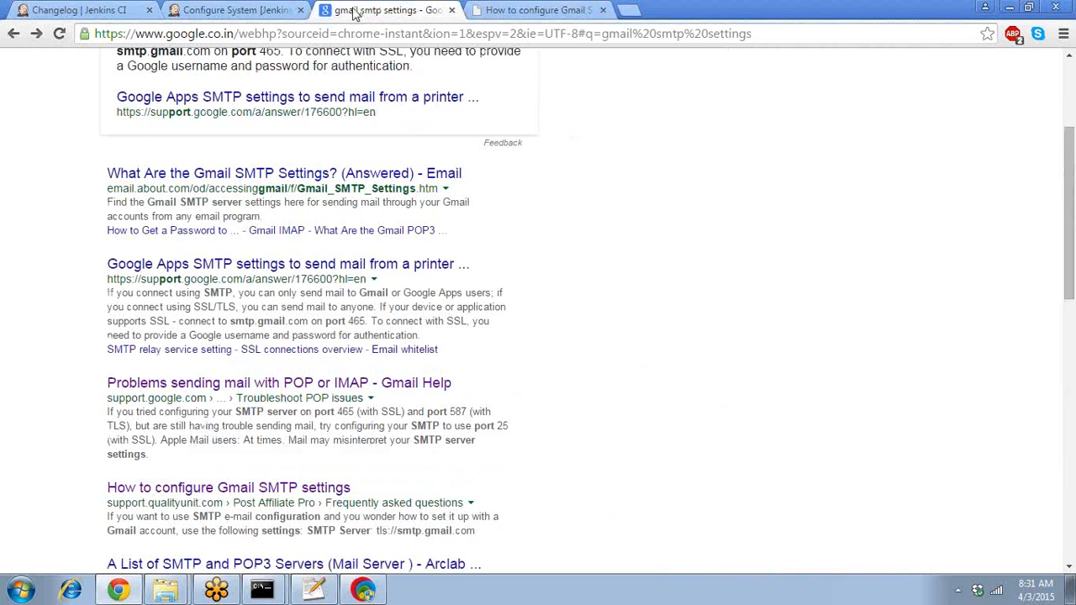
- Paste tls://smtp.gmail.com as the SMTP server, then strip the rejected tls:// prefix to leave smtp.gmail.com
{"action": "left_click", "coordinate": [213, 17]}
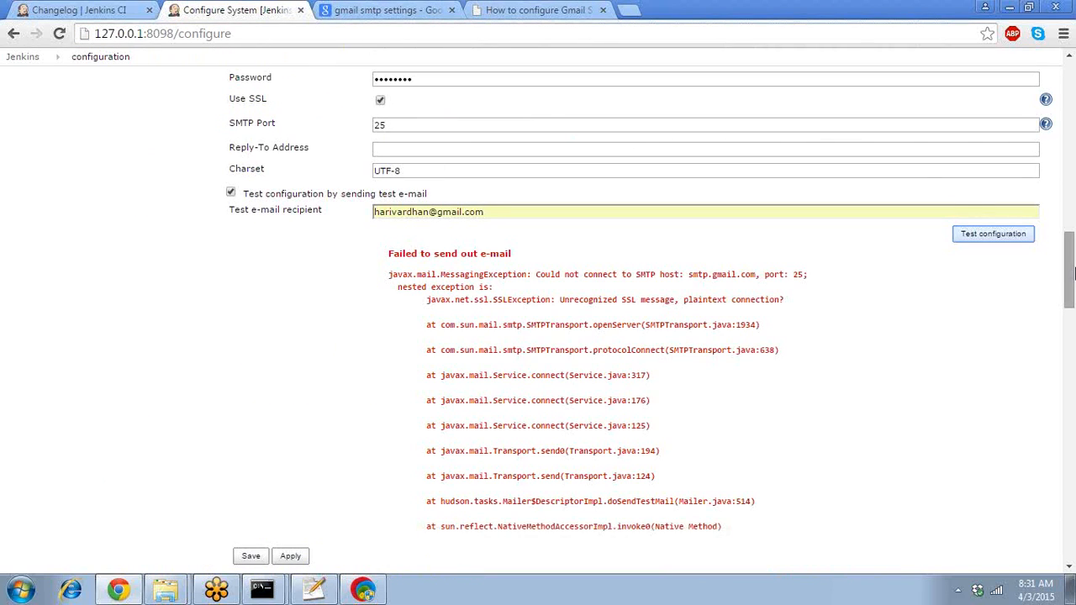
{"action": "left_click_drag", "start_coordinate": [1073, 273], "coordinate": [1072, 223]}
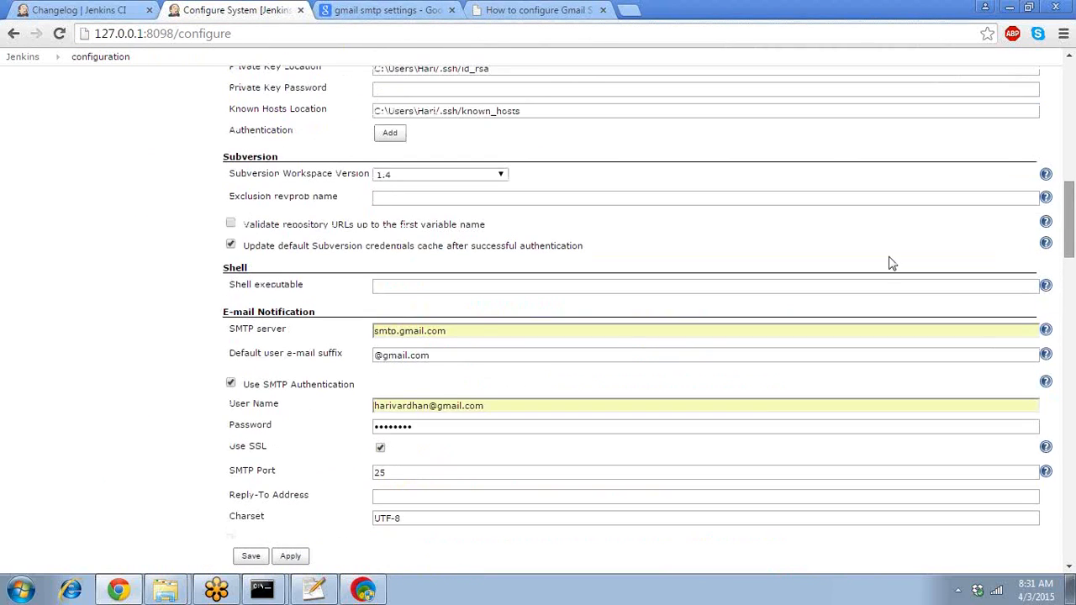
{"action": "triple_click", "coordinate": [468, 335]}
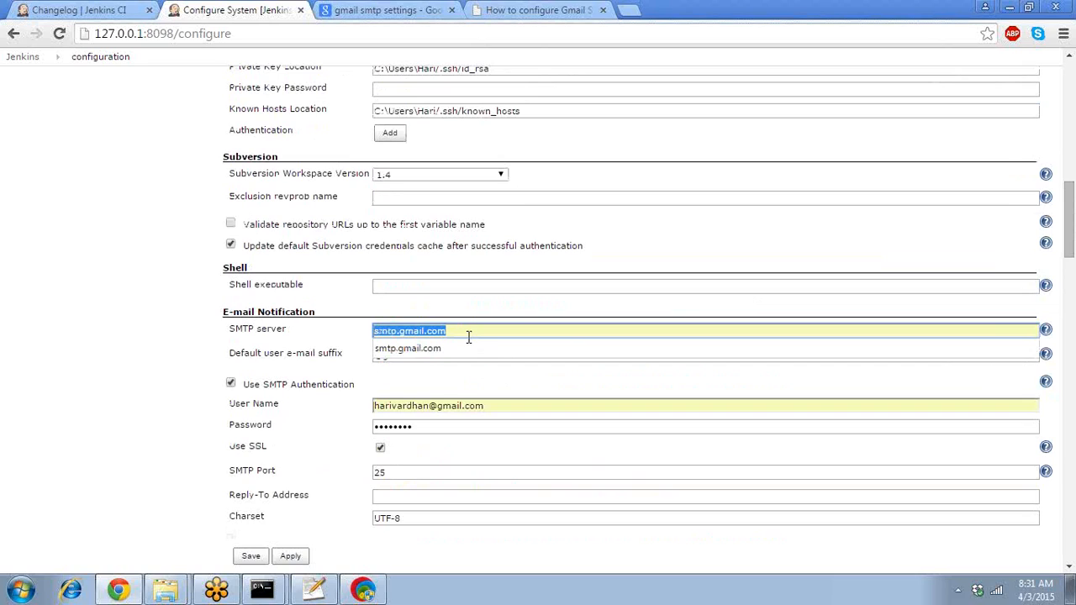
{"action": "key", "text": "ctrl+v"}
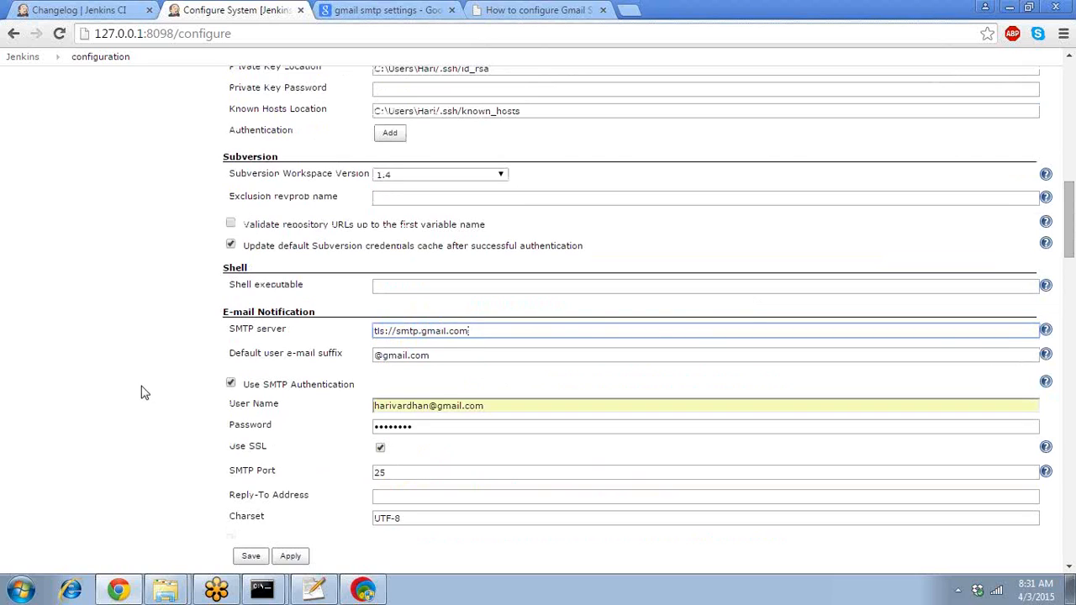
{"action": "left_click", "coordinate": [144, 393]}
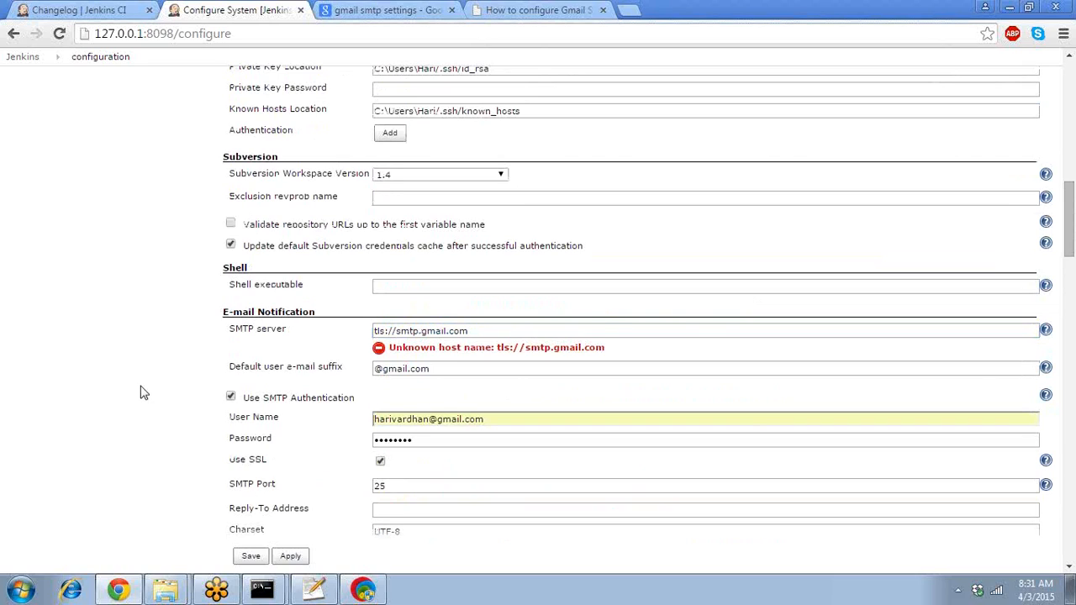
{"action": "left_click_drag", "start_coordinate": [395, 333], "coordinate": [337, 333]}
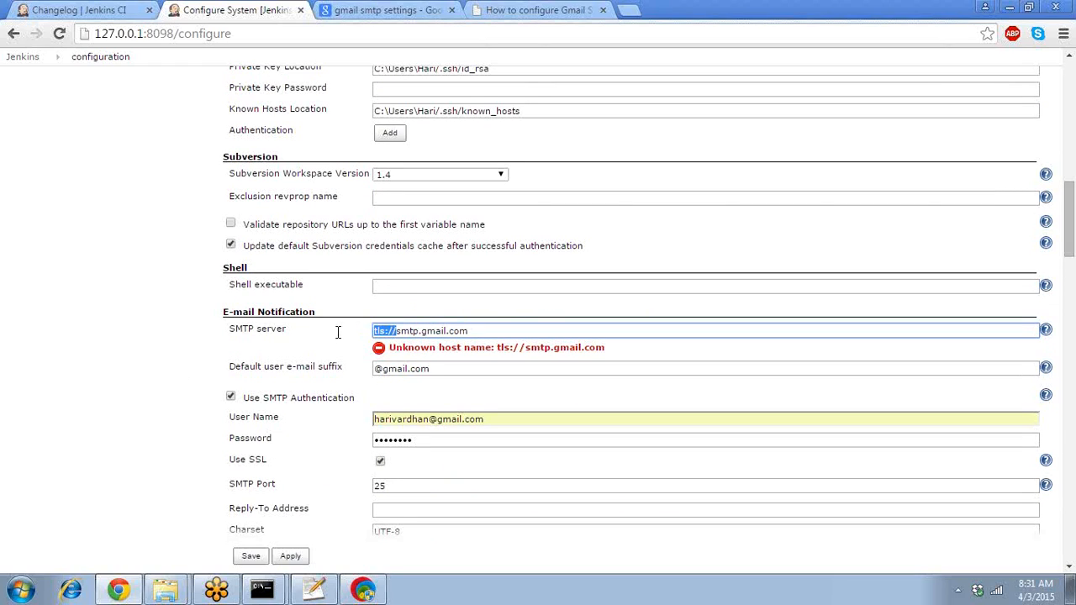
{"action": "key", "text": "BackSpace"}
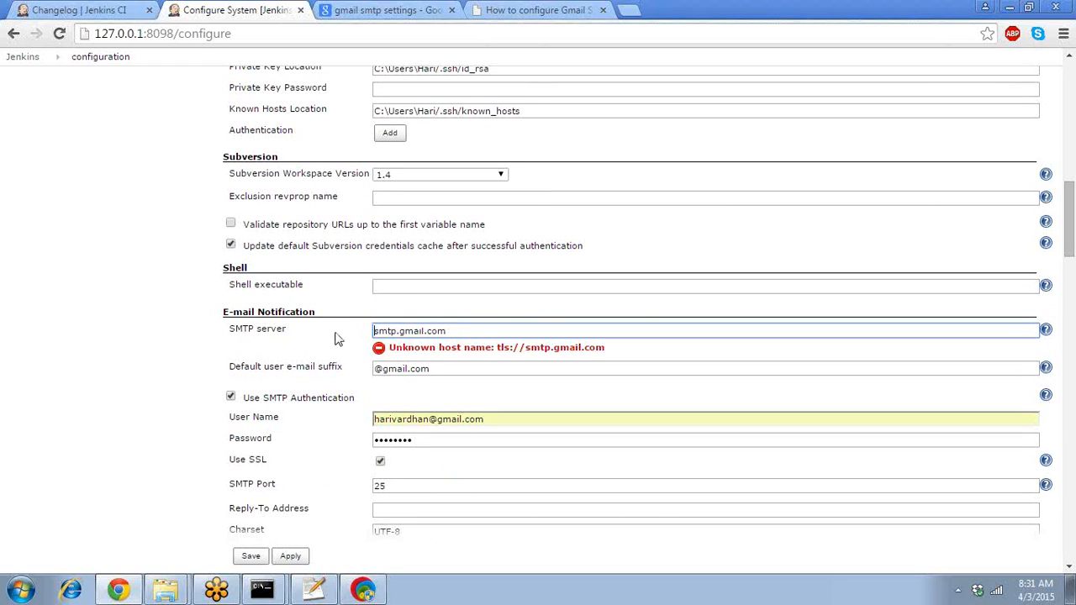
{"action": "left_click", "coordinate": [112, 366]}
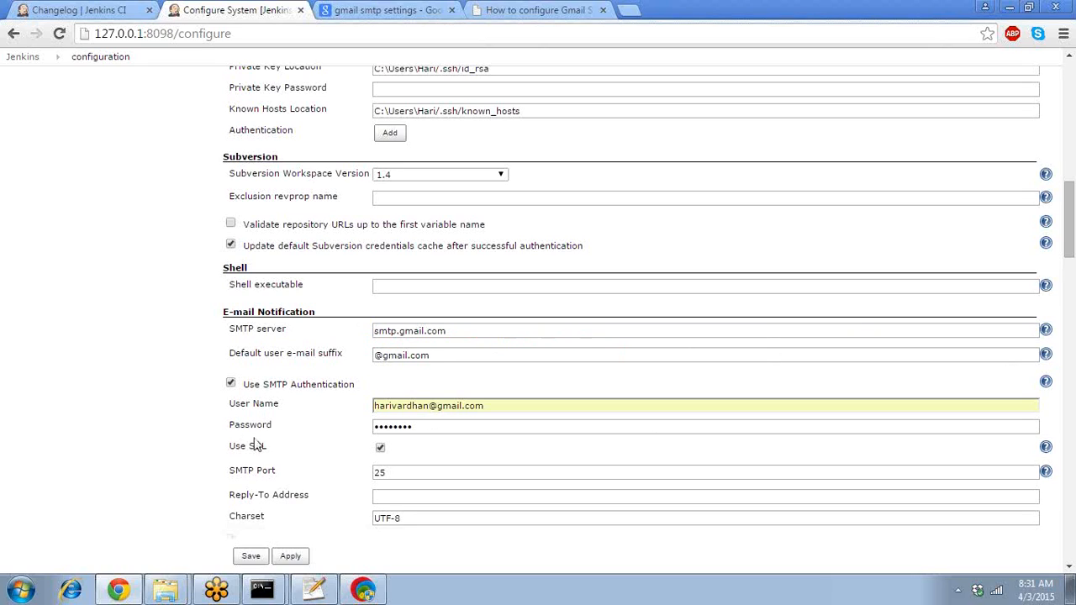
- Change the SMTP port from 25 to 465
{"action": "left_click", "coordinate": [384, 471]}
{"action": "double_click", "coordinate": [385, 471]}
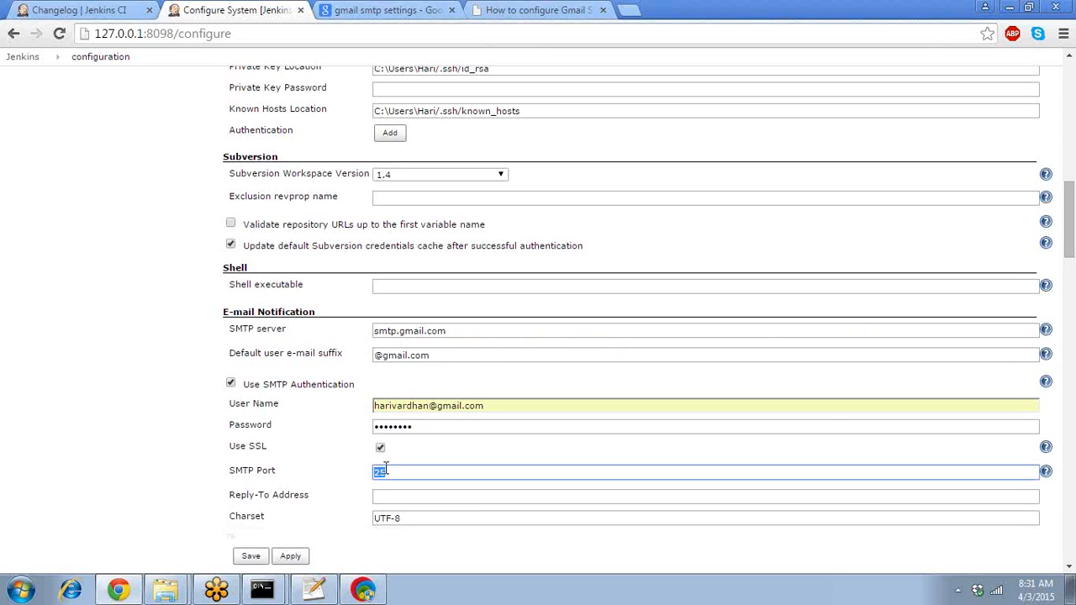
{"action": "type", "text": "465"}
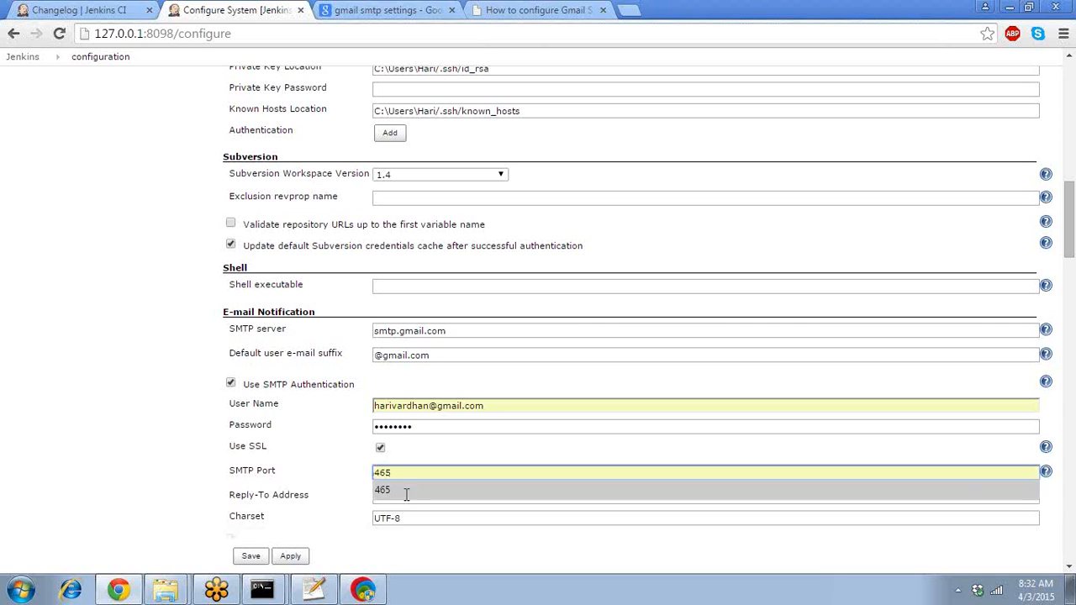
{"action": "left_click", "coordinate": [405, 491]}
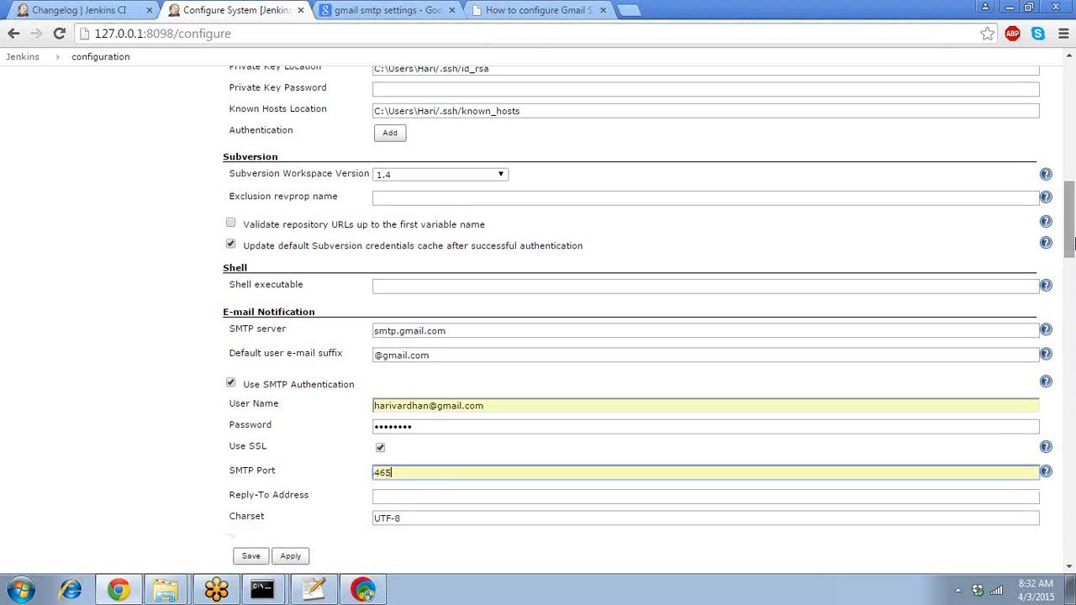
{"action": "scroll", "coordinate": [996, 277], "scroll_direction": "down", "scroll_amount": 4}
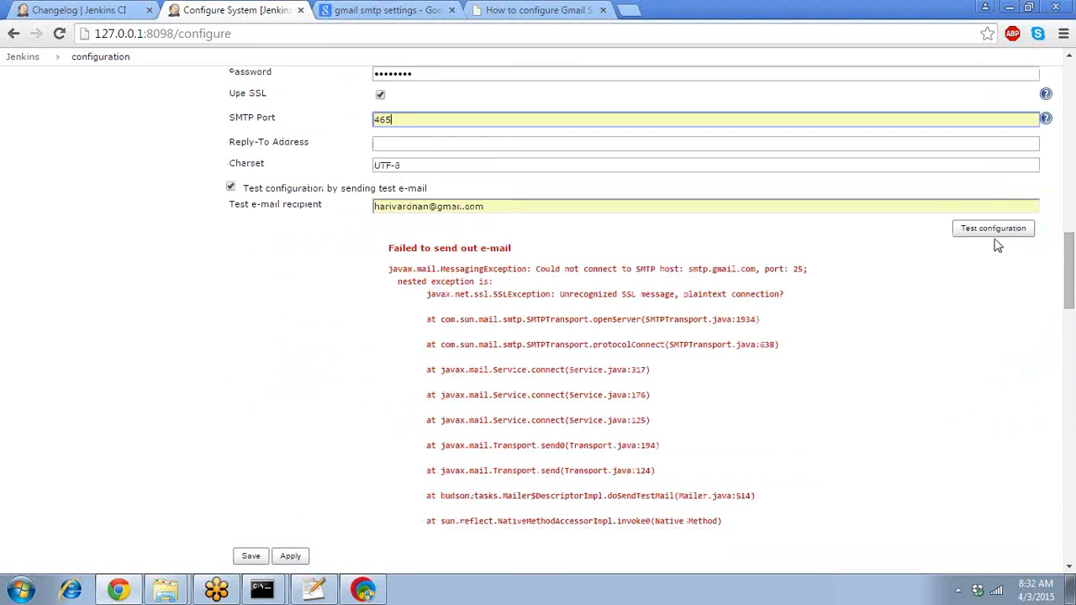
- Test the port 465 settings, review the SSLHandshakeException certificate error, and save the configuration
{"action": "left_click", "coordinate": [993, 230]}
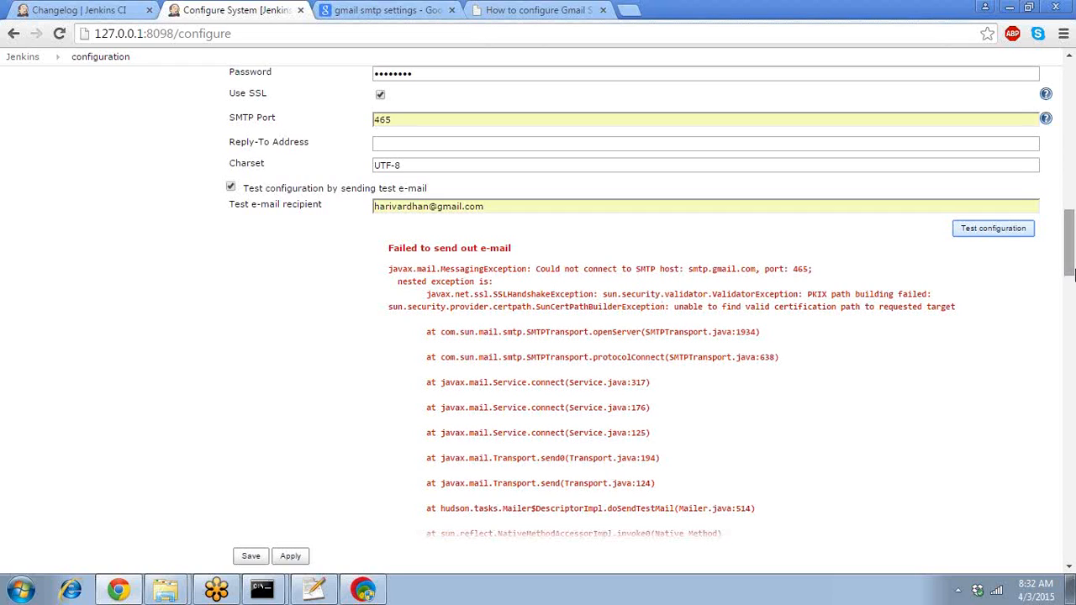
{"action": "left_click_drag", "start_coordinate": [1070, 274], "coordinate": [1072, 256]}
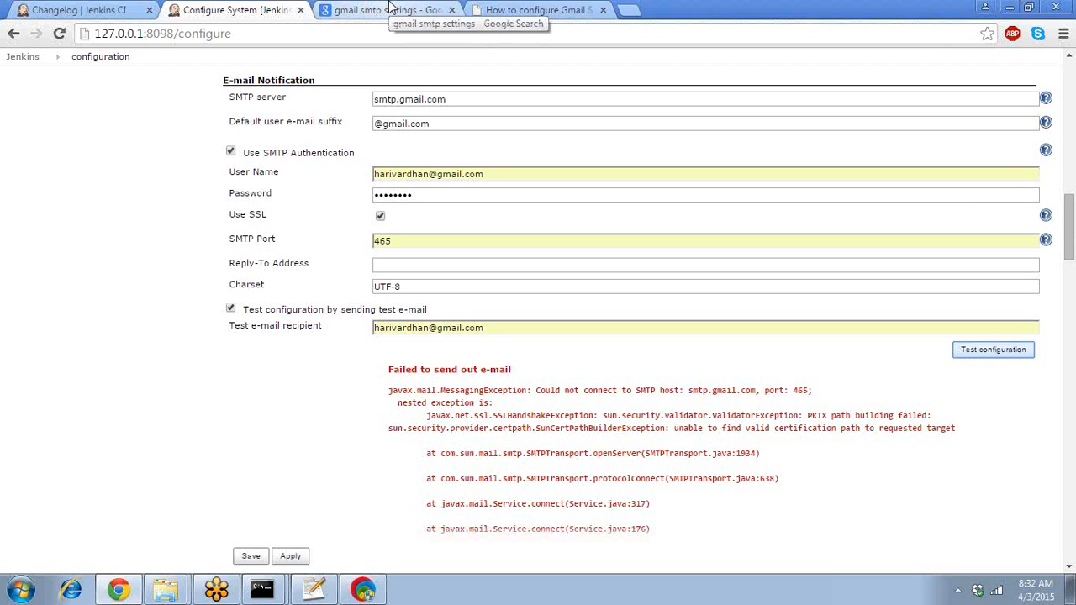
{"action": "scroll", "coordinate": [1070, 202], "scroll_direction": "up", "scroll_amount": 2}
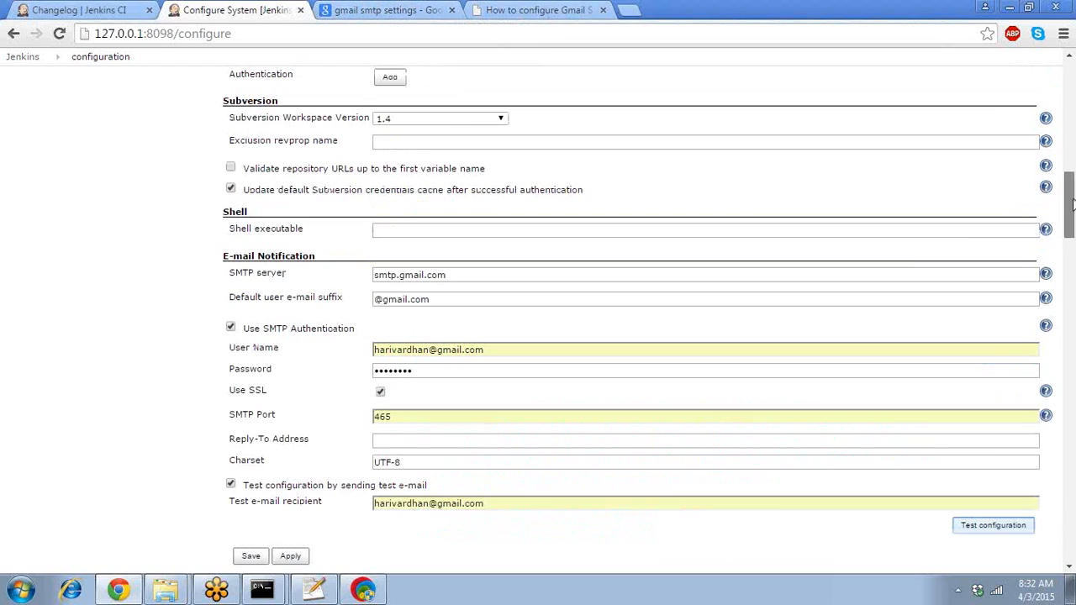
{"action": "scroll", "coordinate": [319, 493], "scroll_direction": "down", "scroll_amount": 20}
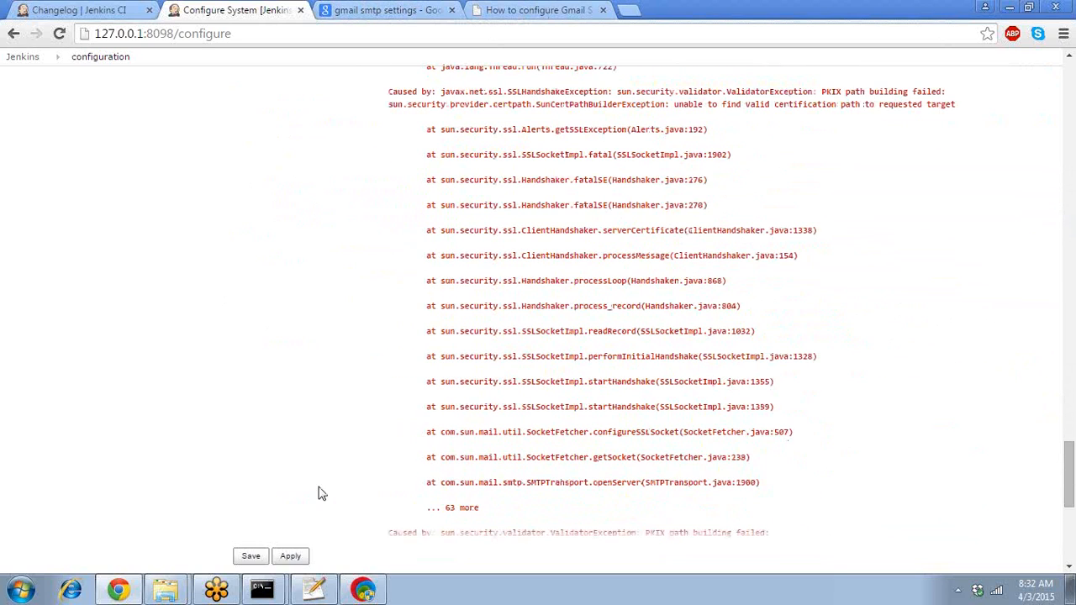
{"action": "left_click", "coordinate": [248, 556]}
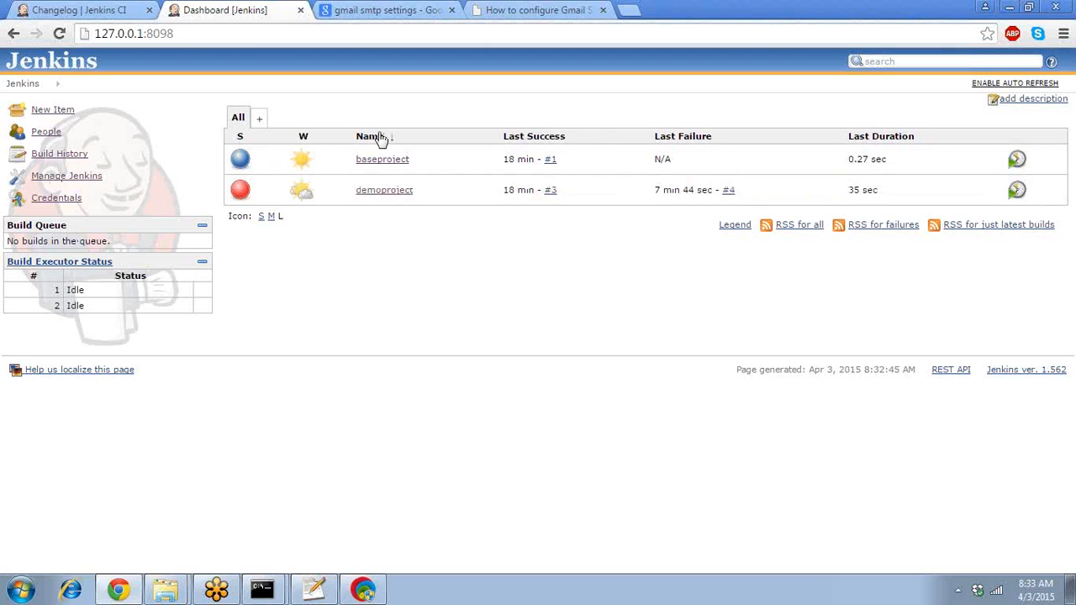
- Open demoproject from the Jenkins dashboard's project list
{"action": "left_click", "coordinate": [392, 191]}
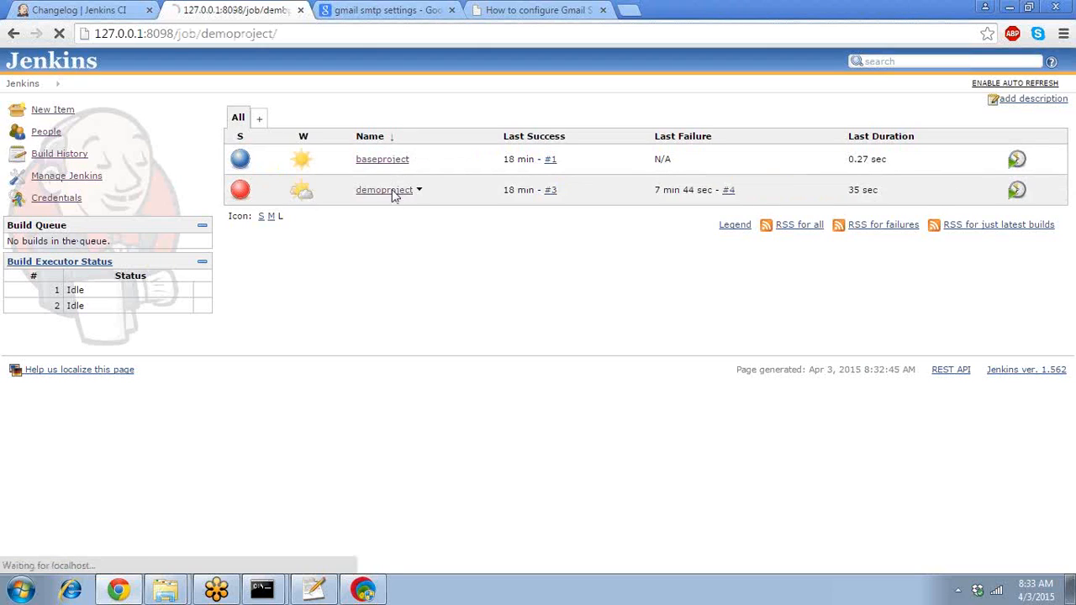